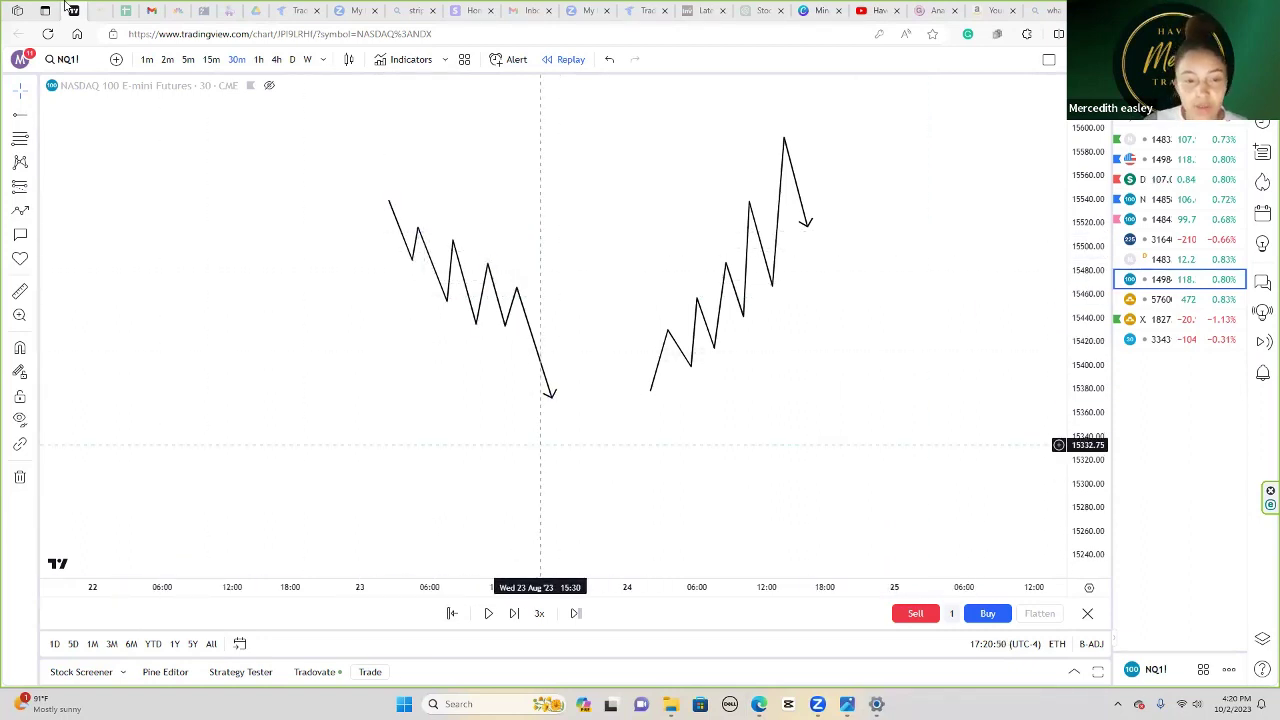
# Step: Draw a trend line along the falling zigzag's swing highs, from about 15543 down to about 15439
pyautogui.click(94, 129)
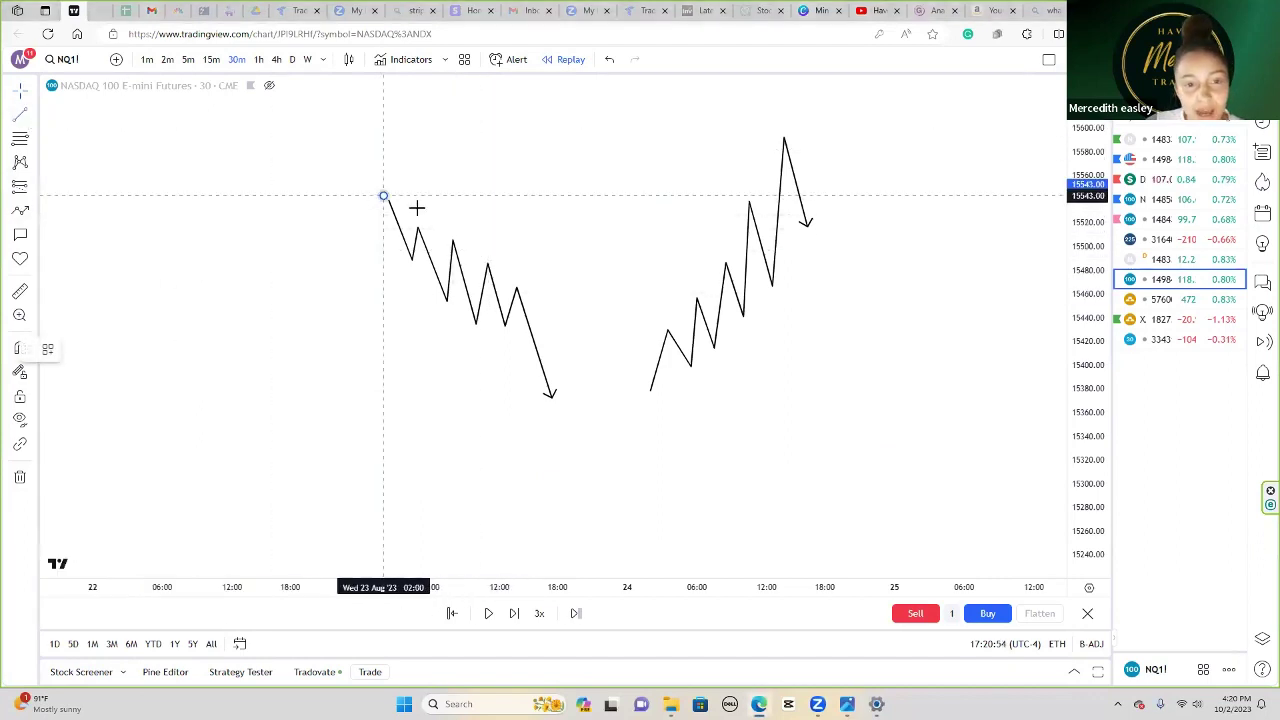
pyautogui.click(567, 319)
pyautogui.click(583, 377)
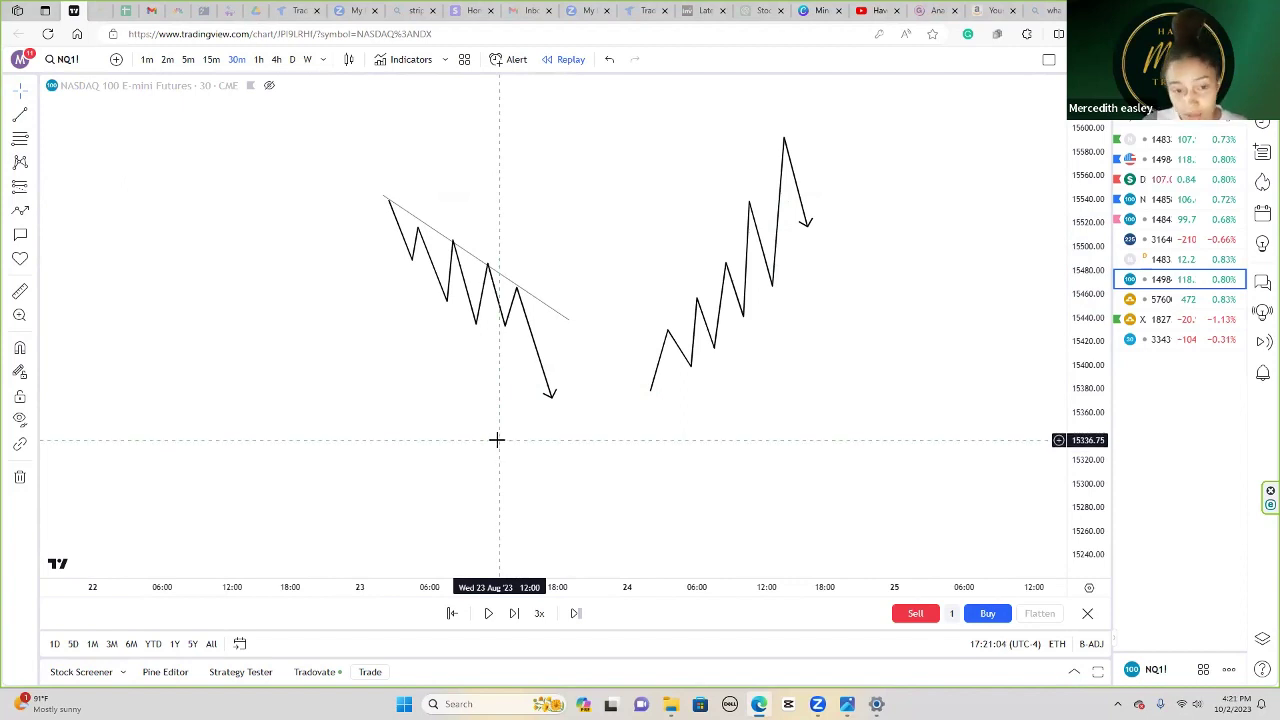
# Step: Mark the starting high and the second swing high of the falling zigzag with small rectangles
pyautogui.click(35, 240)
pyautogui.click(35, 213)
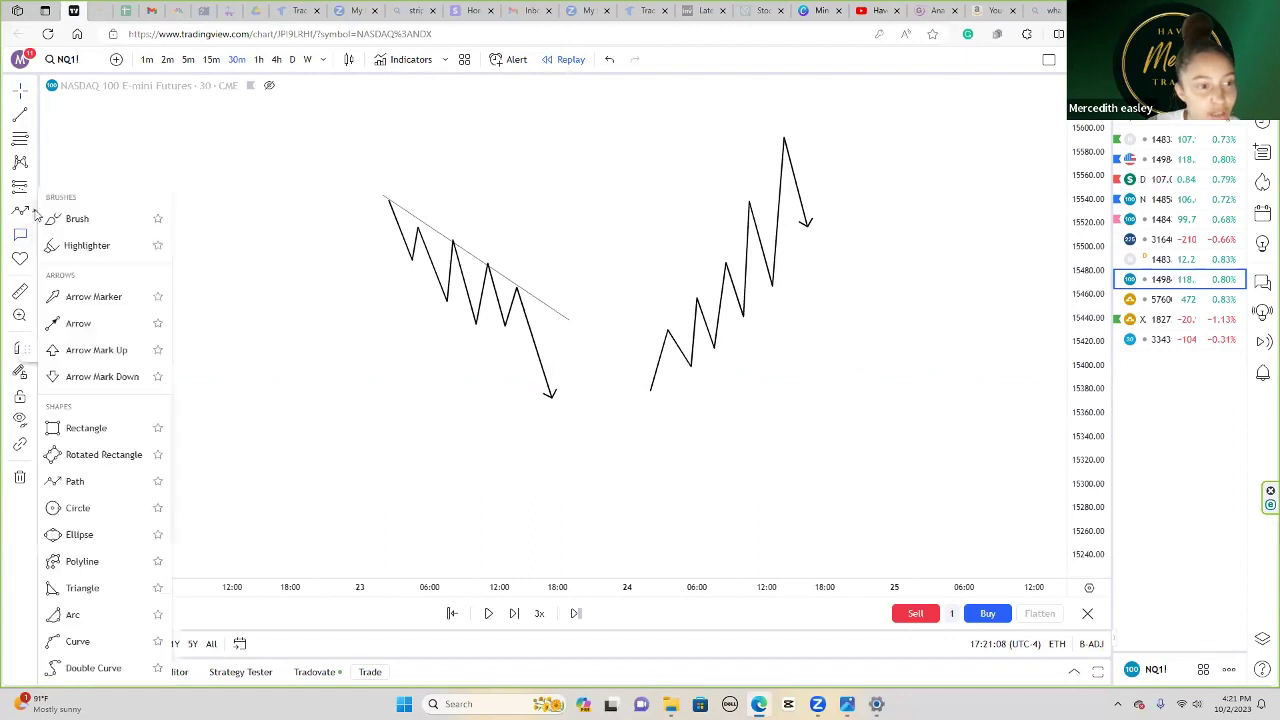
pyautogui.click(86, 427)
pyautogui.click(389, 188)
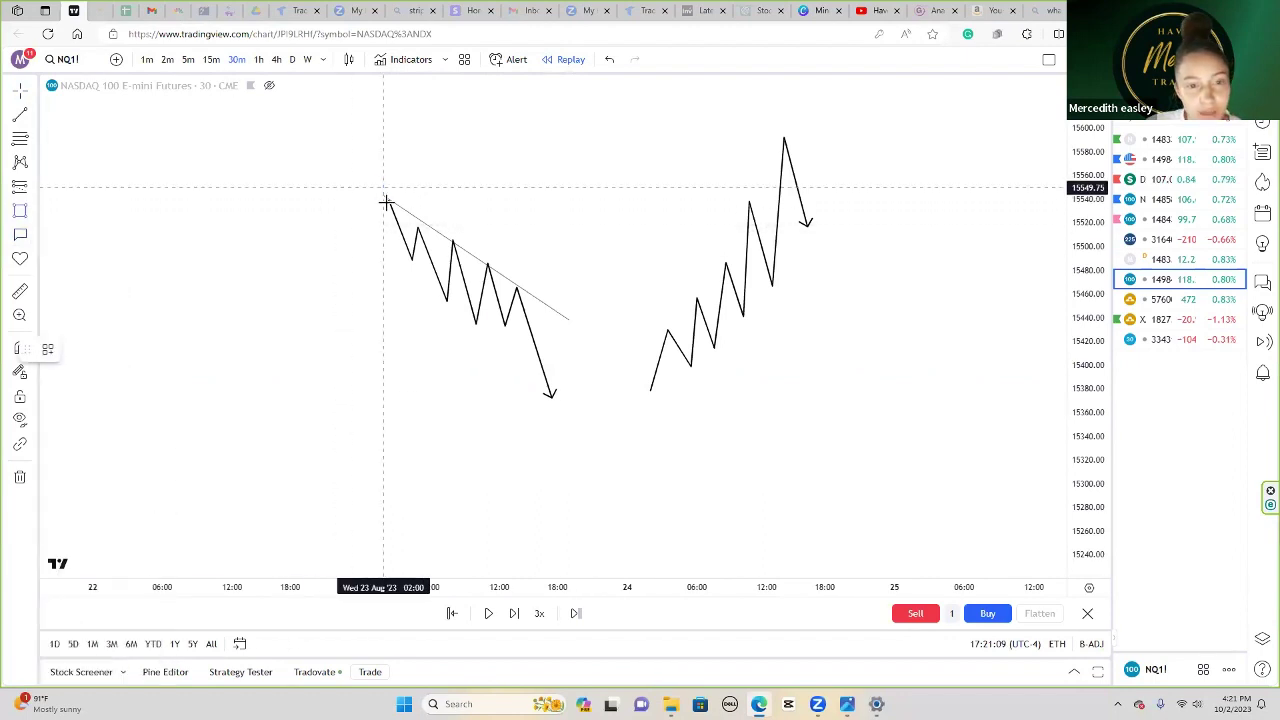
pyautogui.click(391, 212)
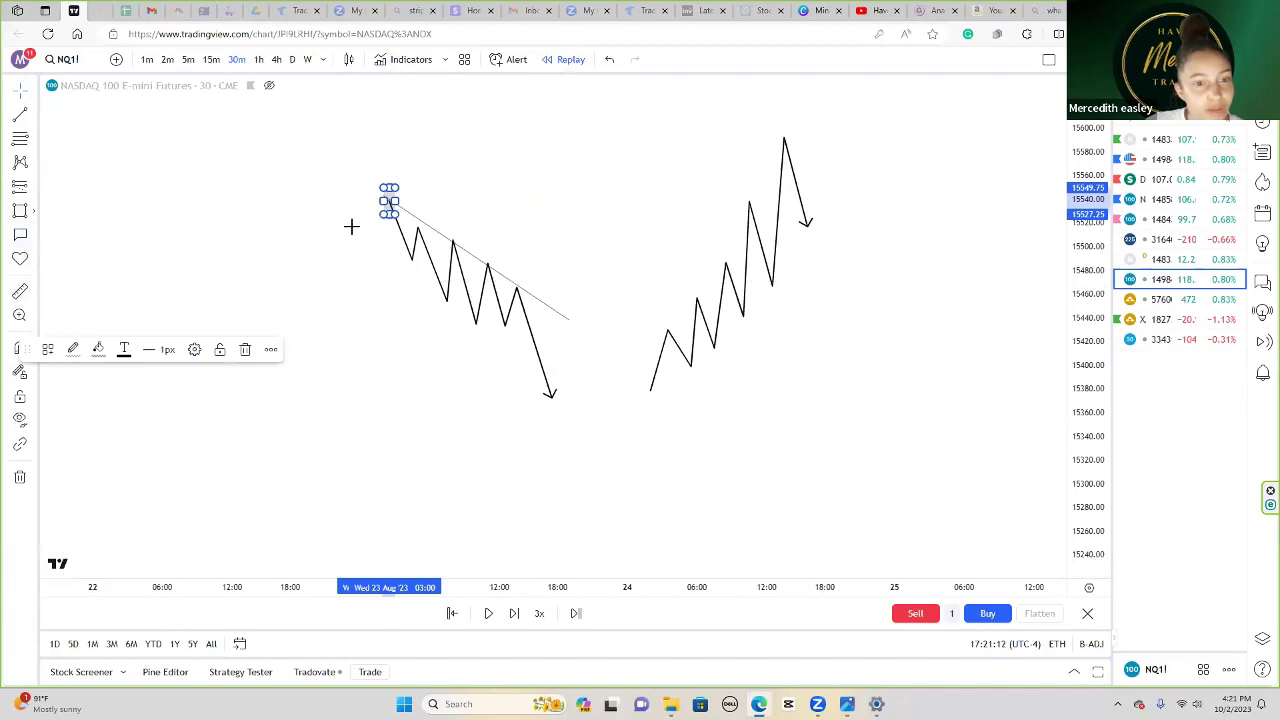
pyautogui.click(412, 221)
pyautogui.click(429, 252)
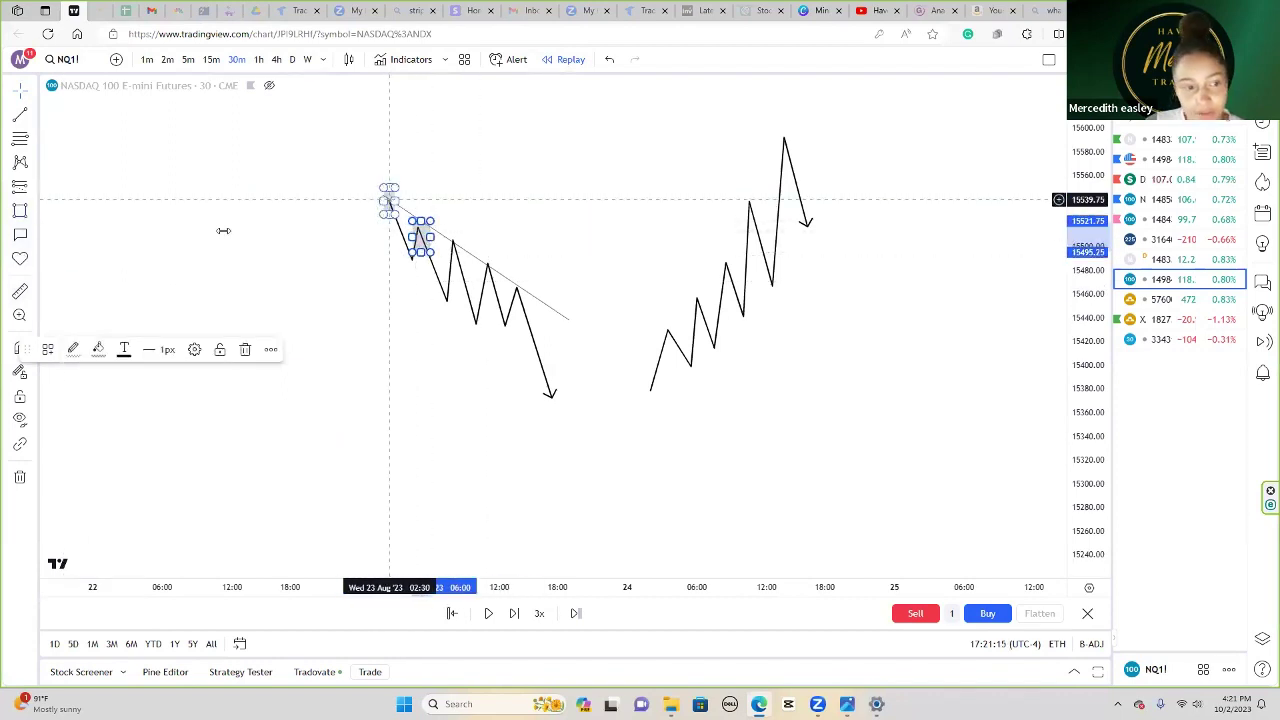
# Step: Mark the falling zigzag's third, fourth and fifth swing highs with small rectangles along the trend line
pyautogui.click(19, 212)
pyautogui.click(442, 237)
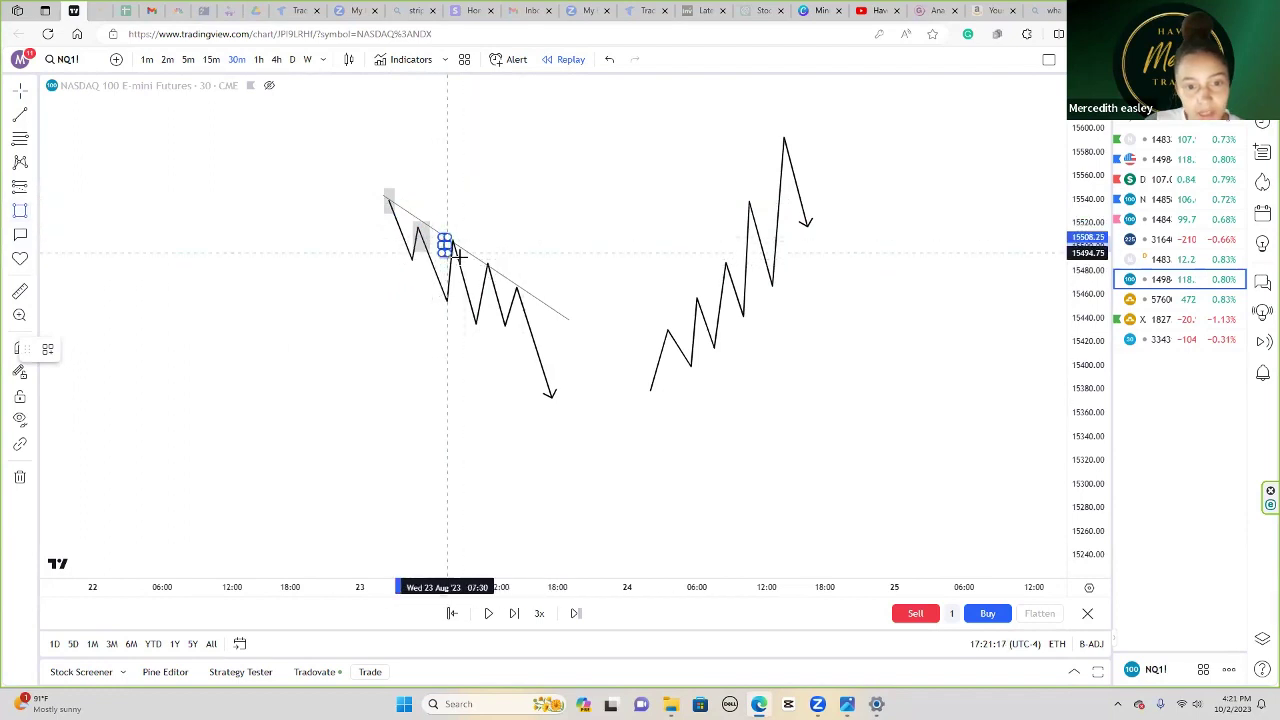
pyautogui.click(467, 258)
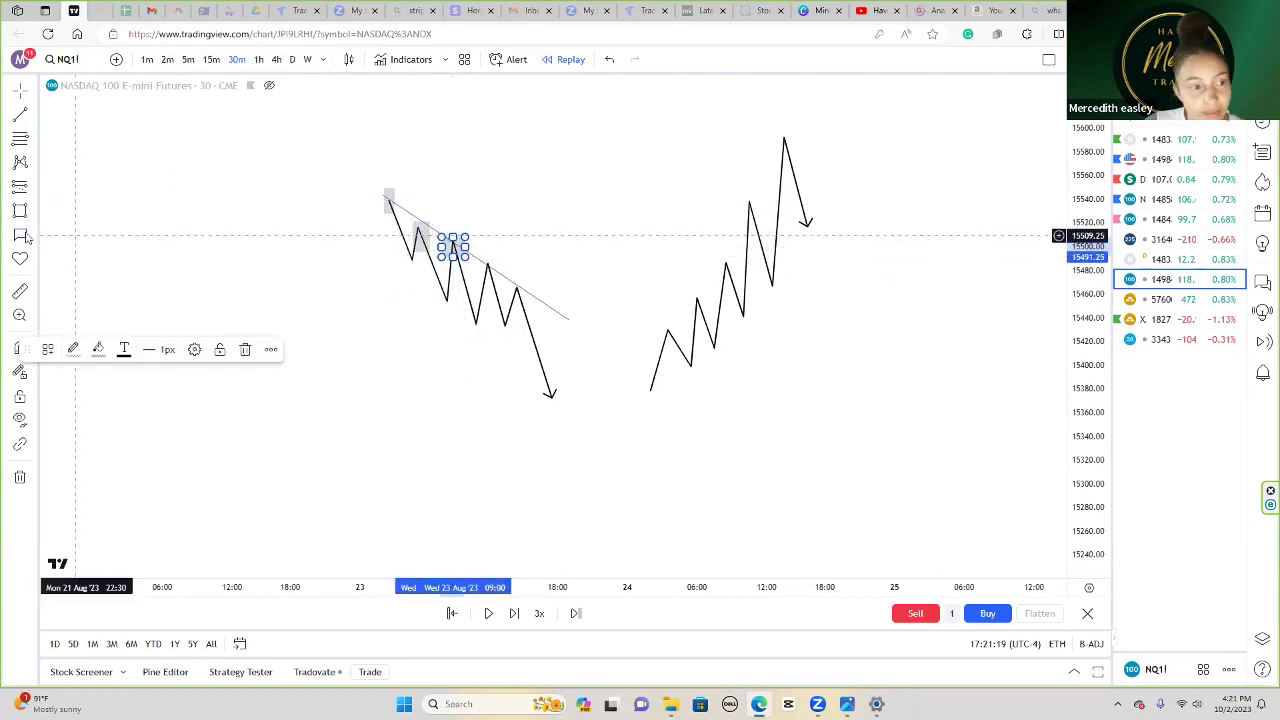
pyautogui.click(20, 212)
pyautogui.click(483, 260)
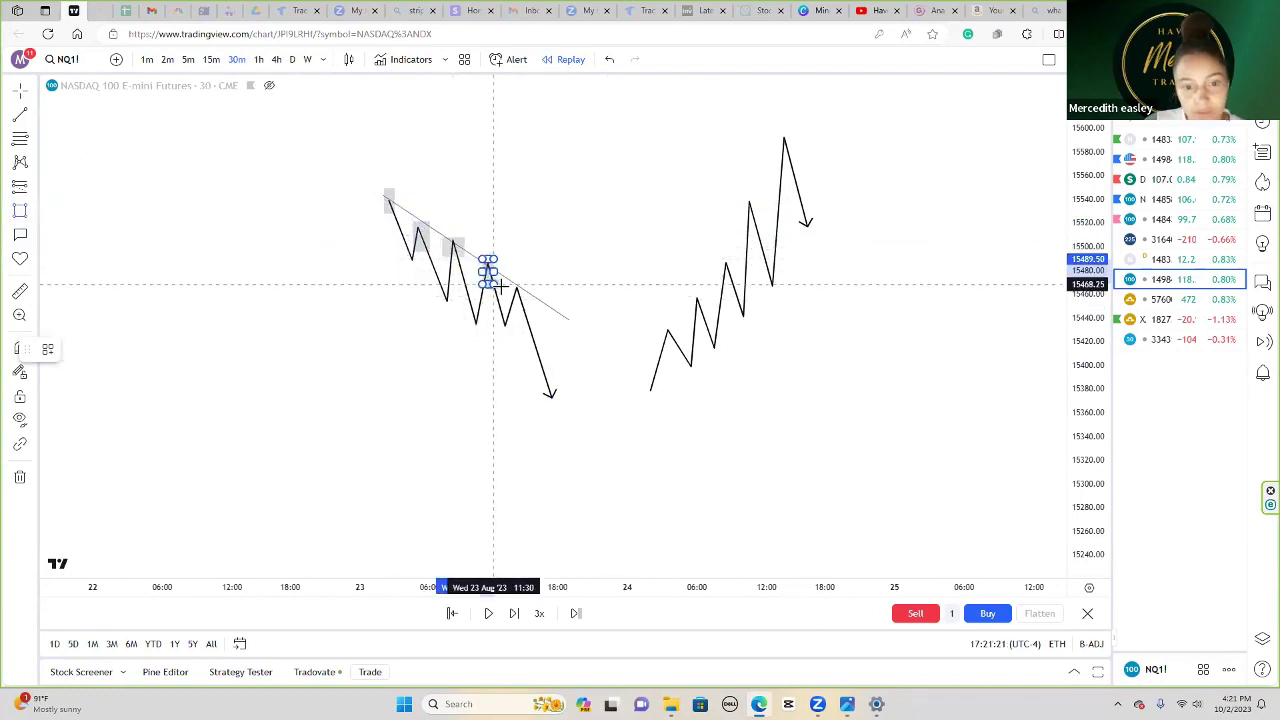
pyautogui.click(502, 289)
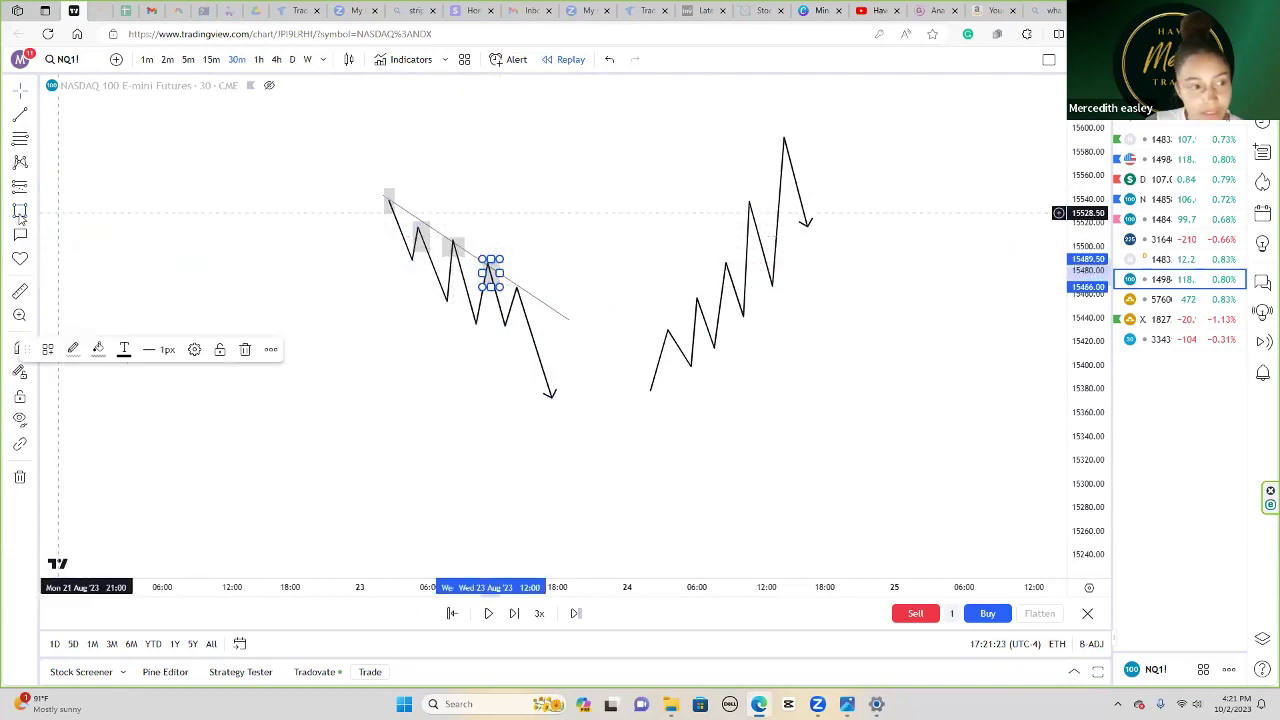
pyautogui.hotkey('alt', 'shift', 'r')
pyautogui.click(512, 287)
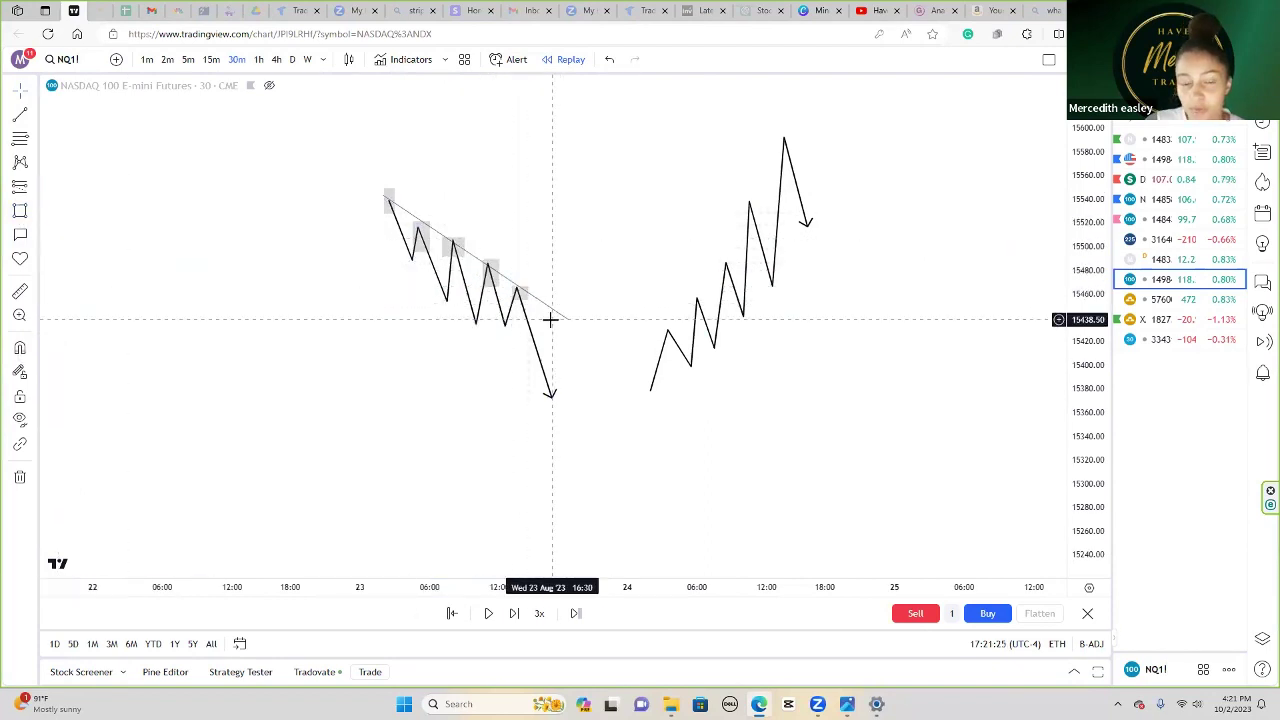
pyautogui.click(530, 300)
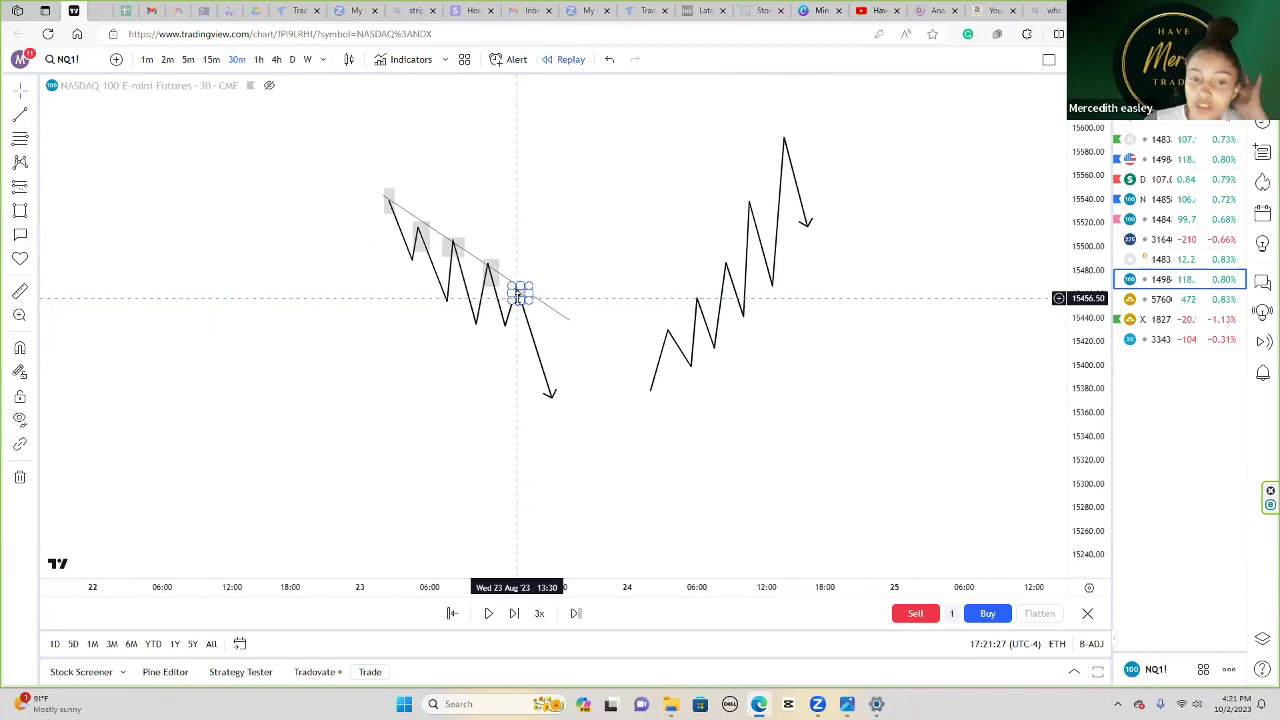
# Step: Mark the starting low and the next two swing lows of the rising zigzag with small rectangles
pyautogui.hotkey('alt', 'shift', 'r')
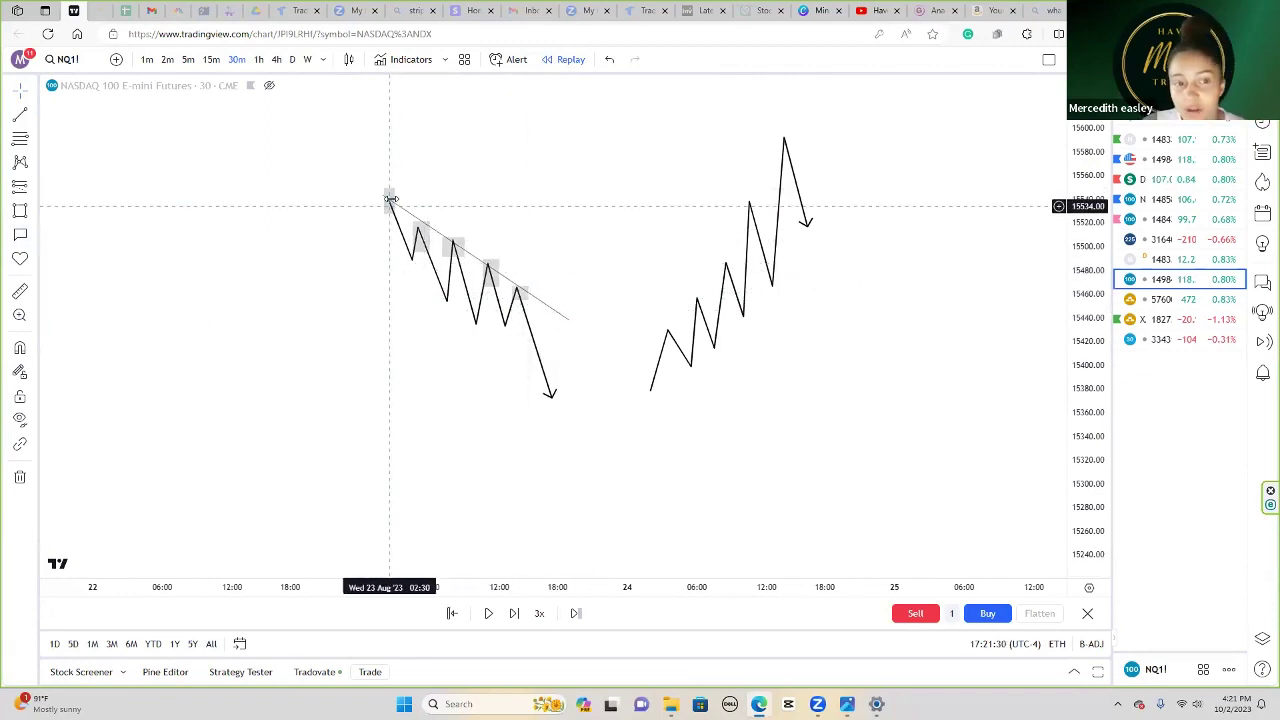
pyautogui.moveTo(581, 238); pyautogui.dragTo(494, 237)
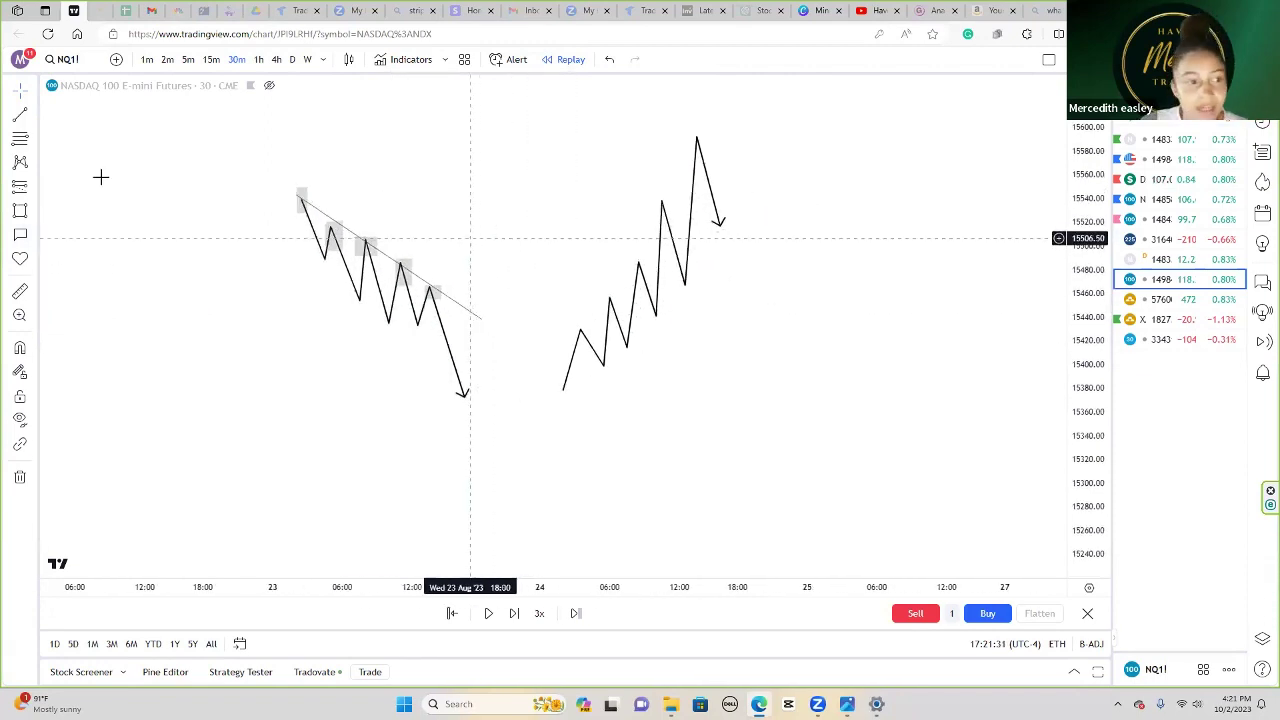
pyautogui.click(21, 212)
pyautogui.click(558, 381)
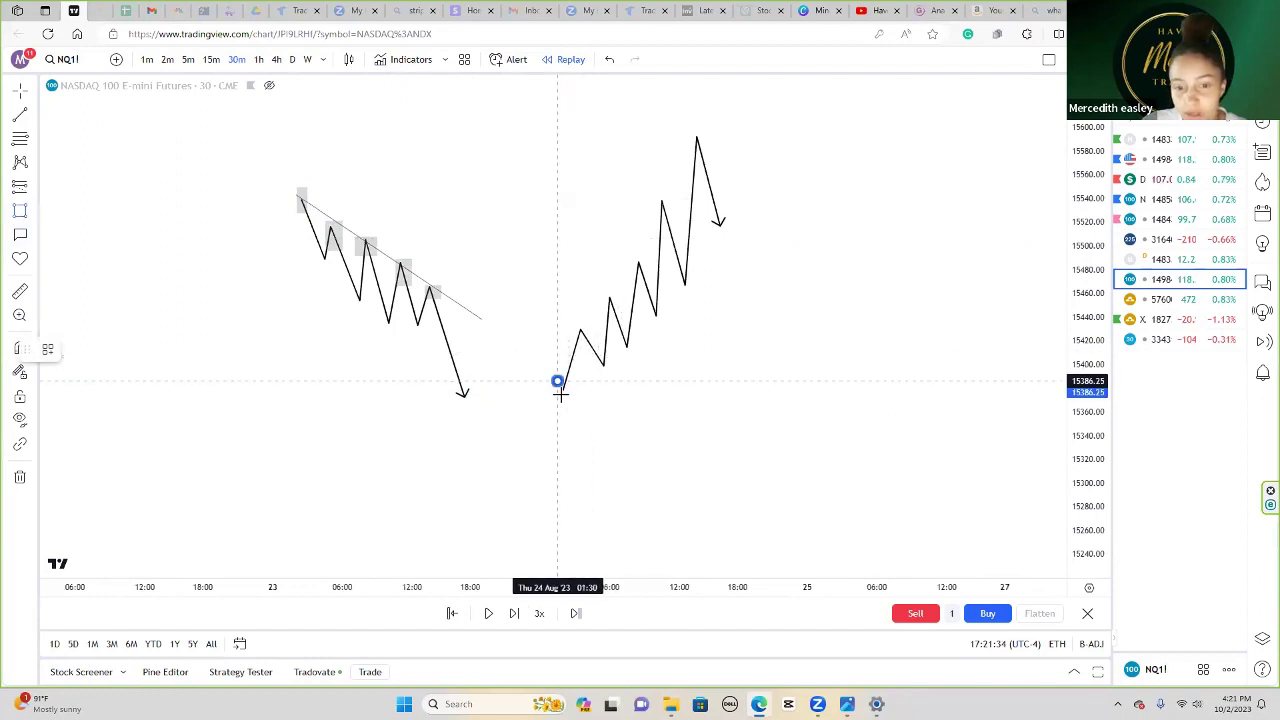
pyautogui.click(565, 393)
pyautogui.click(13, 208)
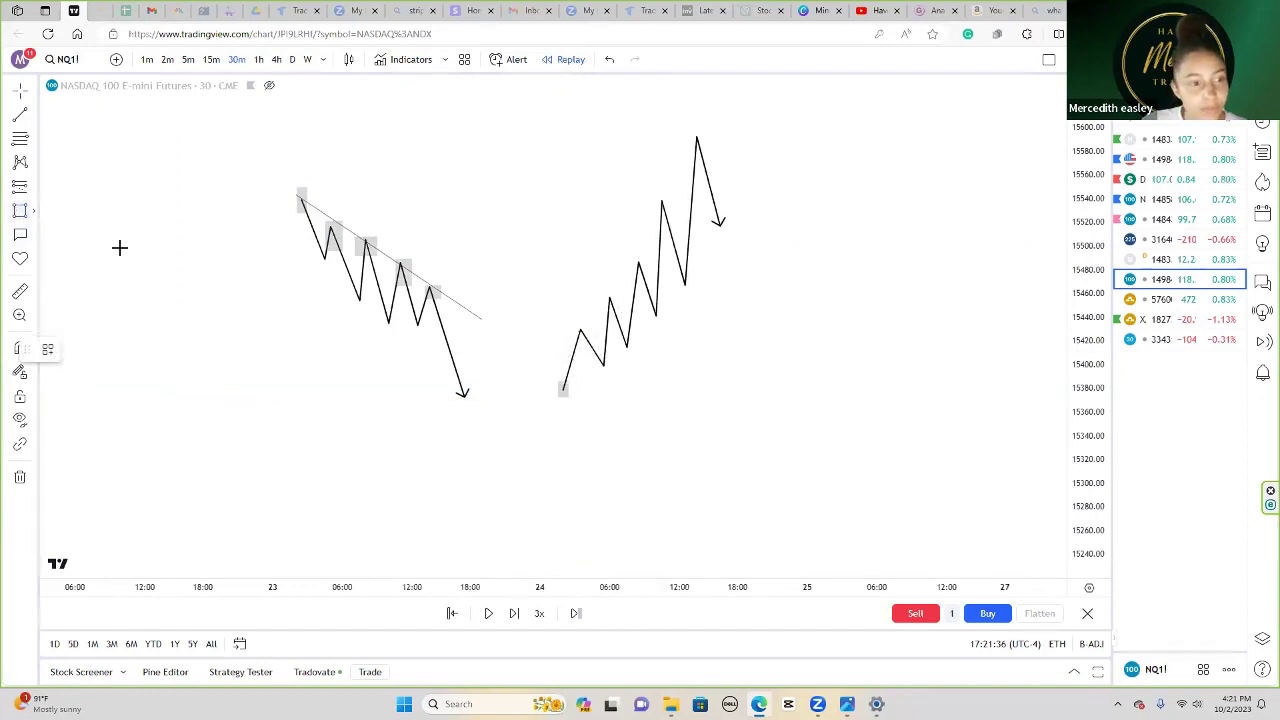
pyautogui.click(590, 357)
pyautogui.click(615, 371)
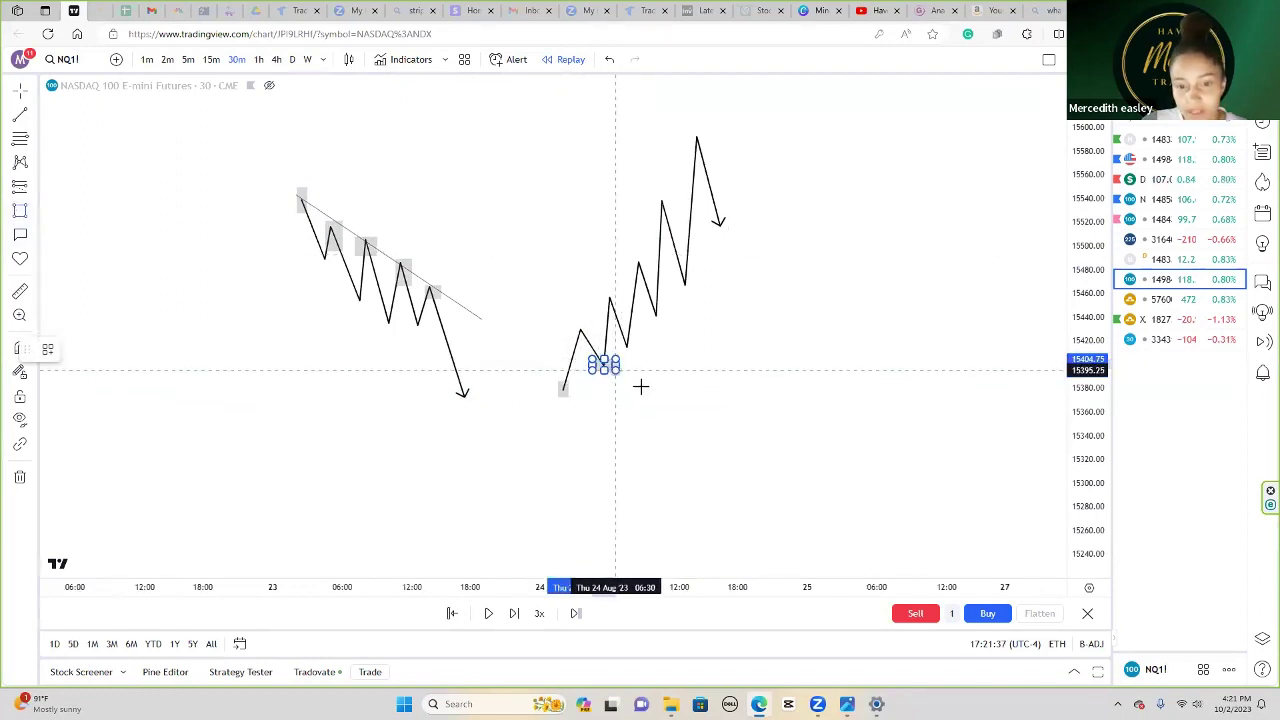
pyautogui.click(20, 214)
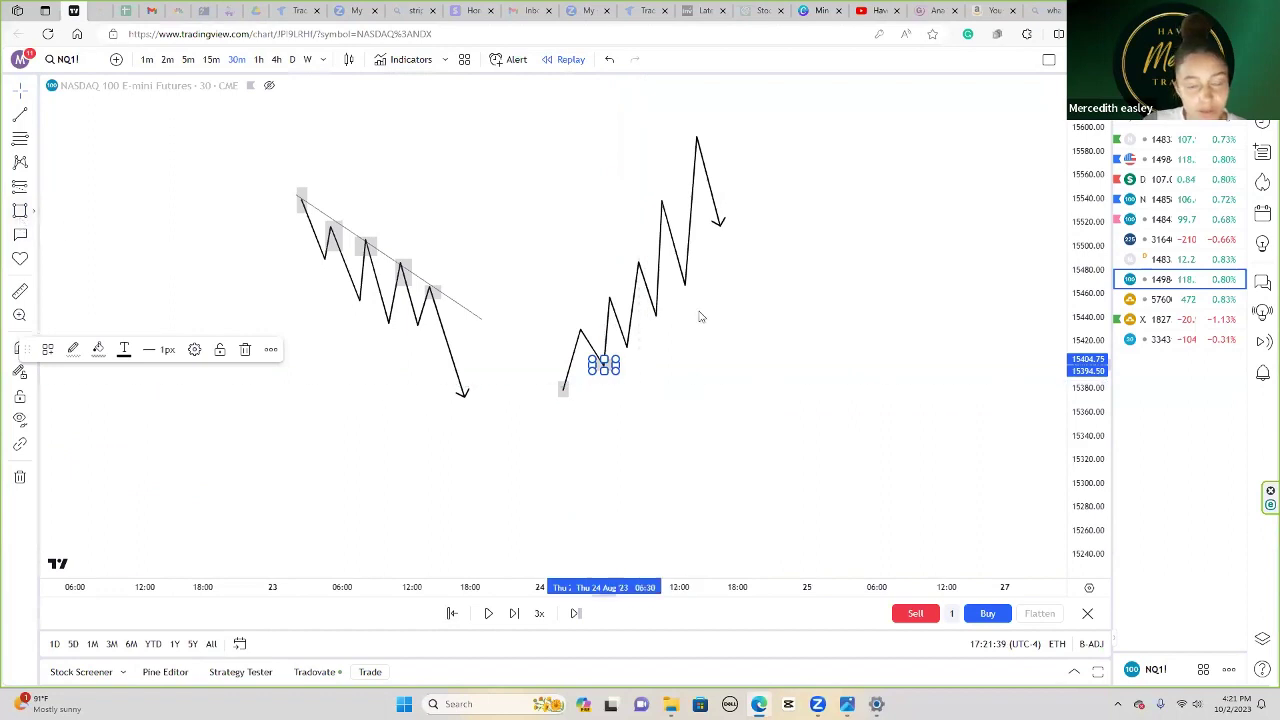
pyautogui.click(640, 354)
# Step: Mark the last two swing lows of the rising zigzag with small rectangles
pyautogui.click(14, 206)
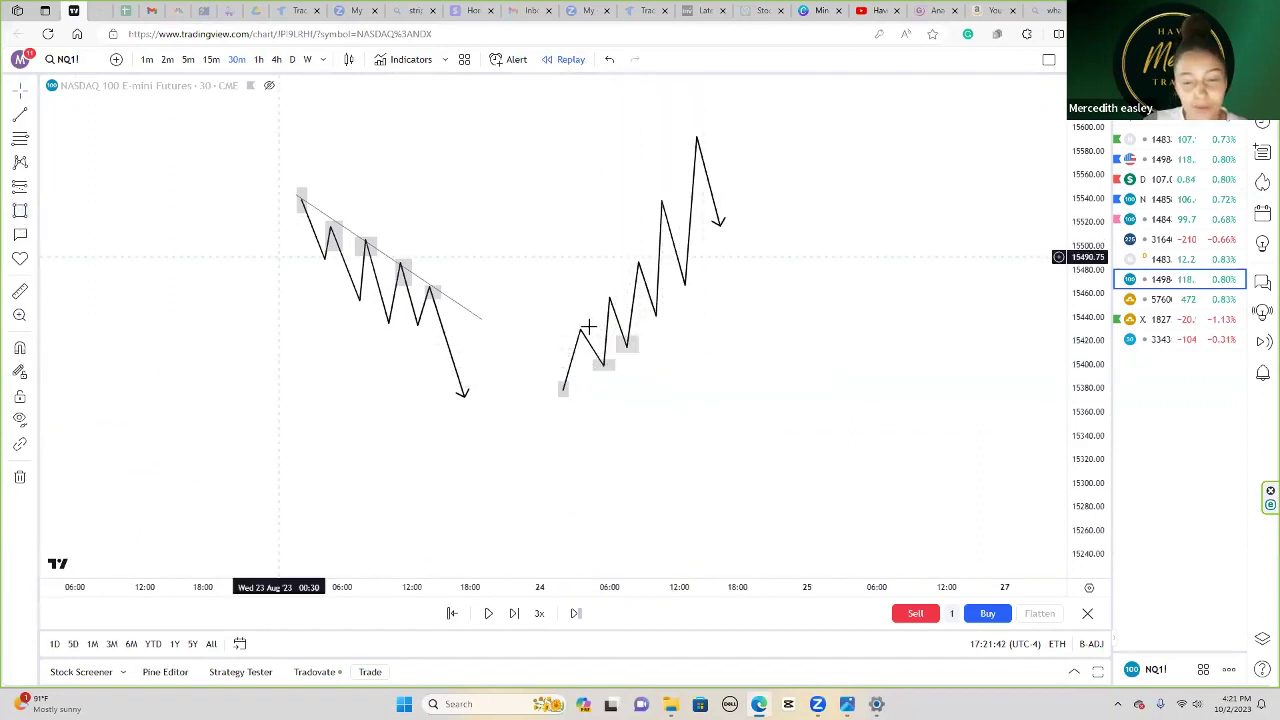
pyautogui.click(645, 308)
pyautogui.click(667, 318)
pyautogui.click(685, 339)
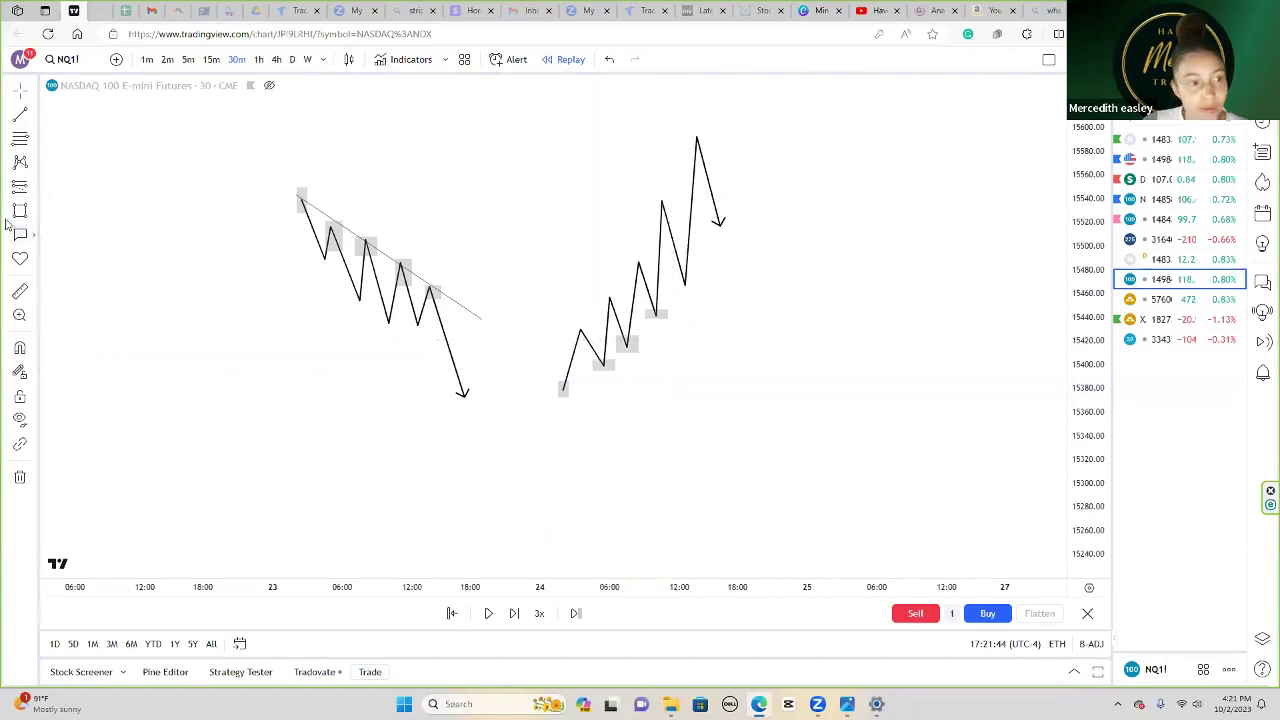
pyautogui.click(697, 294)
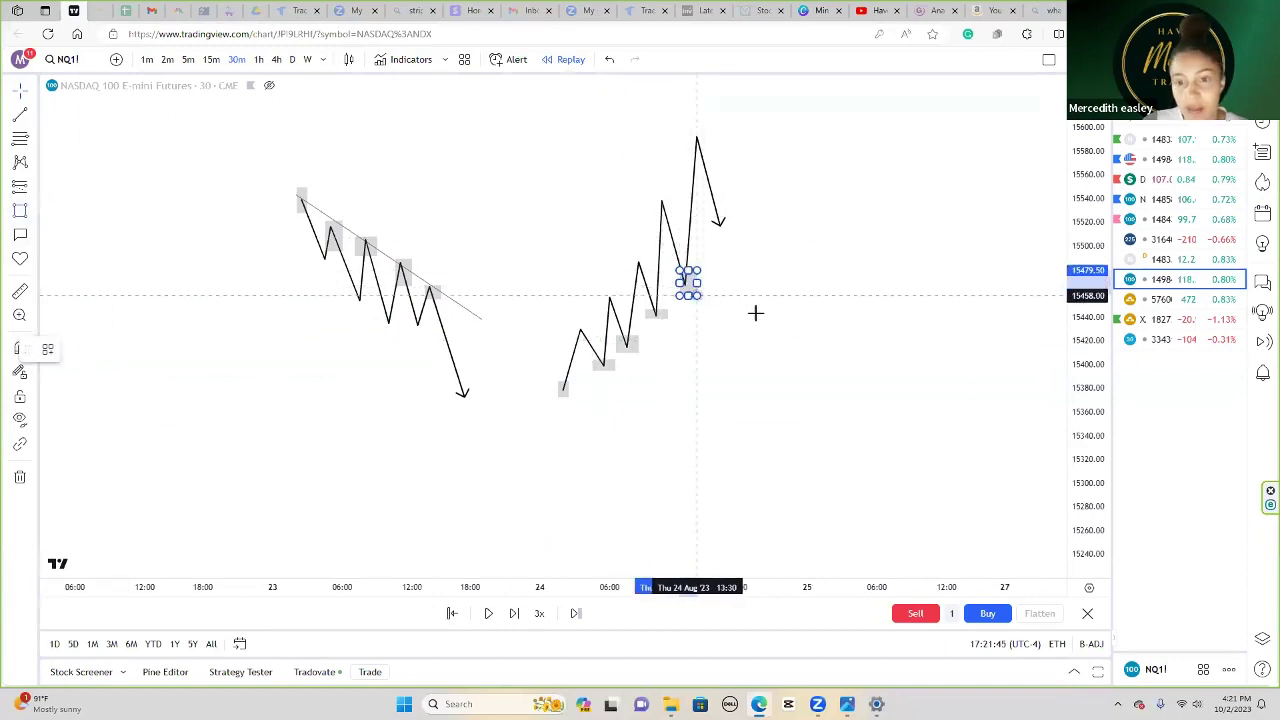
pyautogui.click(755, 311)
# Step: Draw a rising trend line beneath the rising zigzag, from its starting low near 15376 up to about 15500
pyautogui.click(20, 115)
pyautogui.click(563, 394)
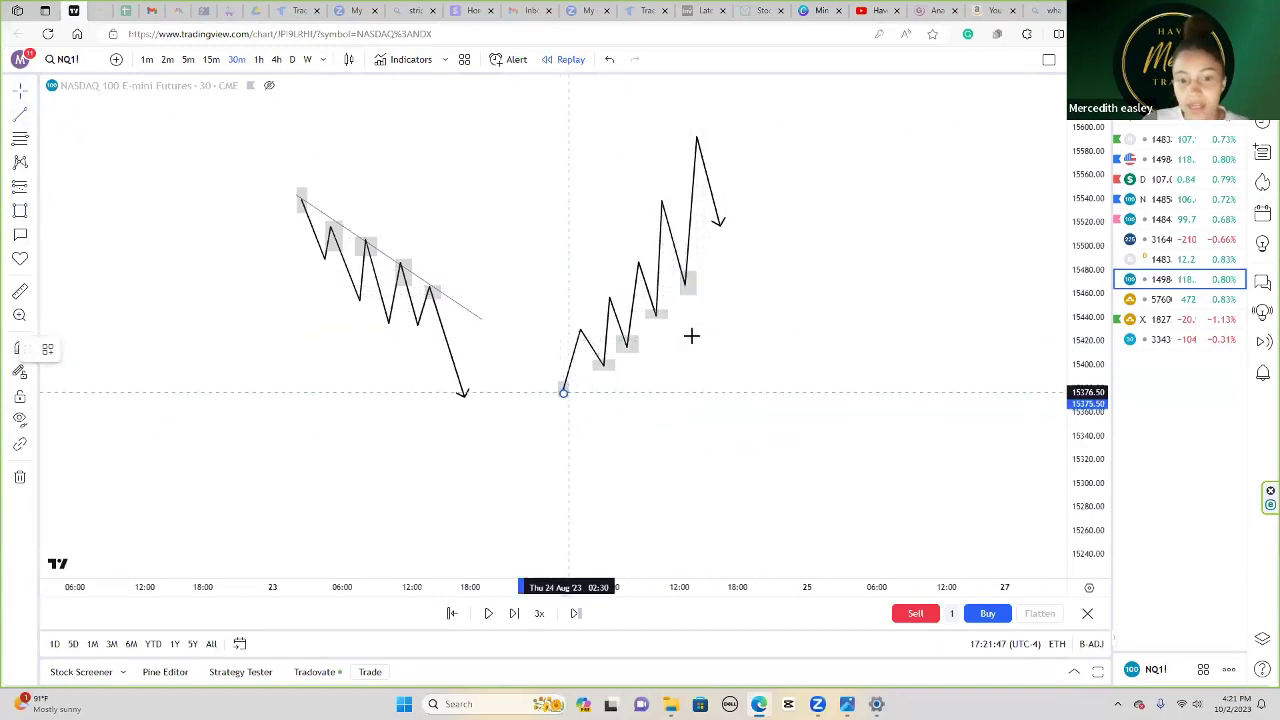
pyautogui.click(795, 243)
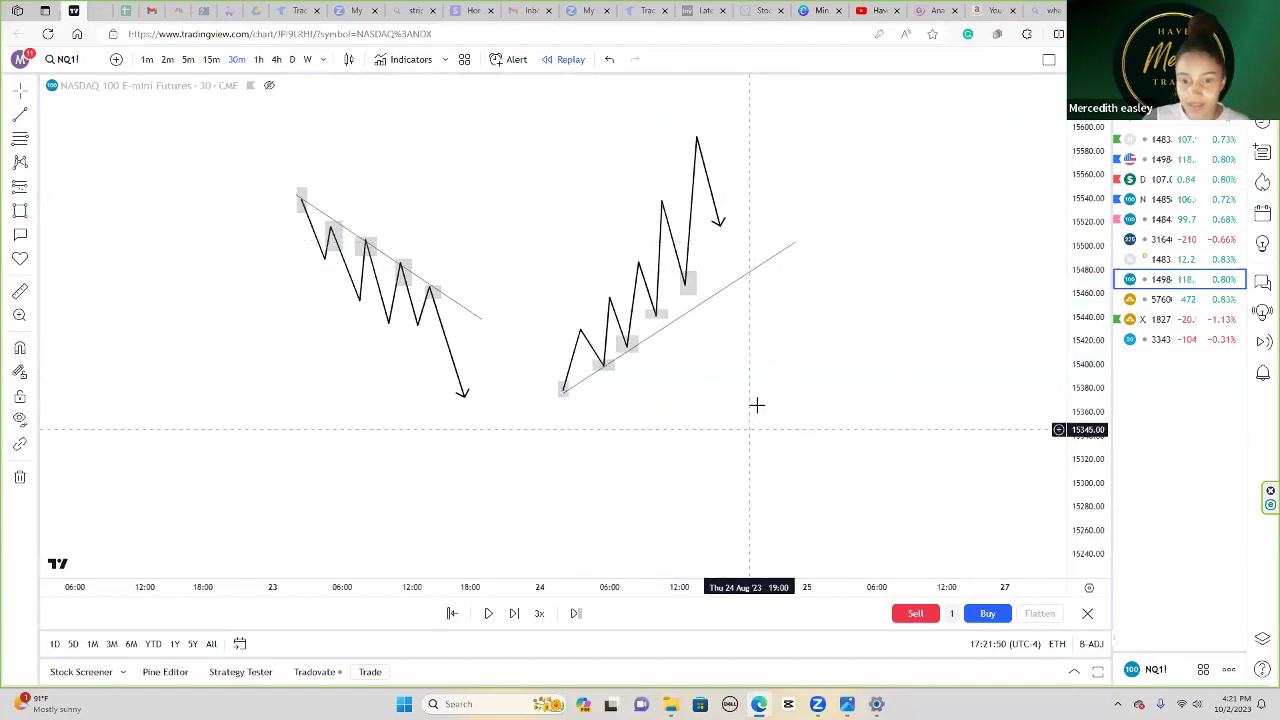
pyautogui.rightClick(790, 330)
pyautogui.click(849, 552)
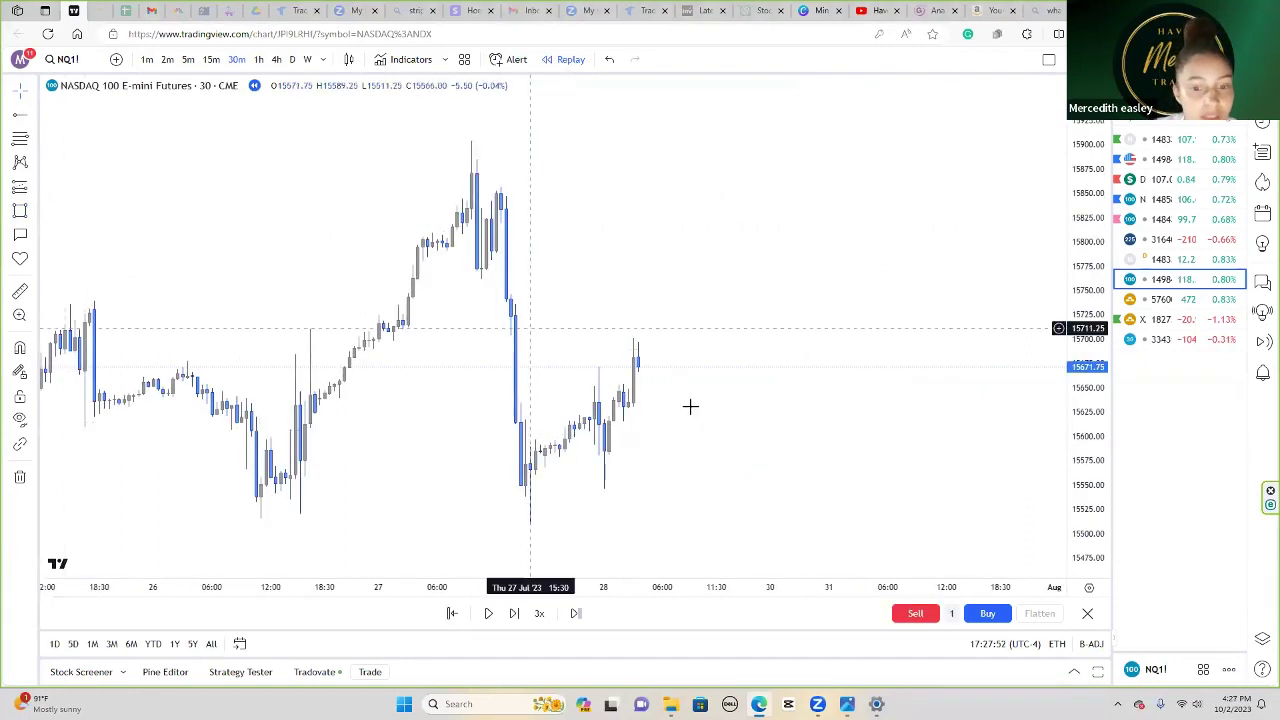
# Step: Mark the three rising candle lows after the 27 Jul sell-off with small rectangles
pyautogui.moveTo(631, 412); pyautogui.dragTo(557, 420)
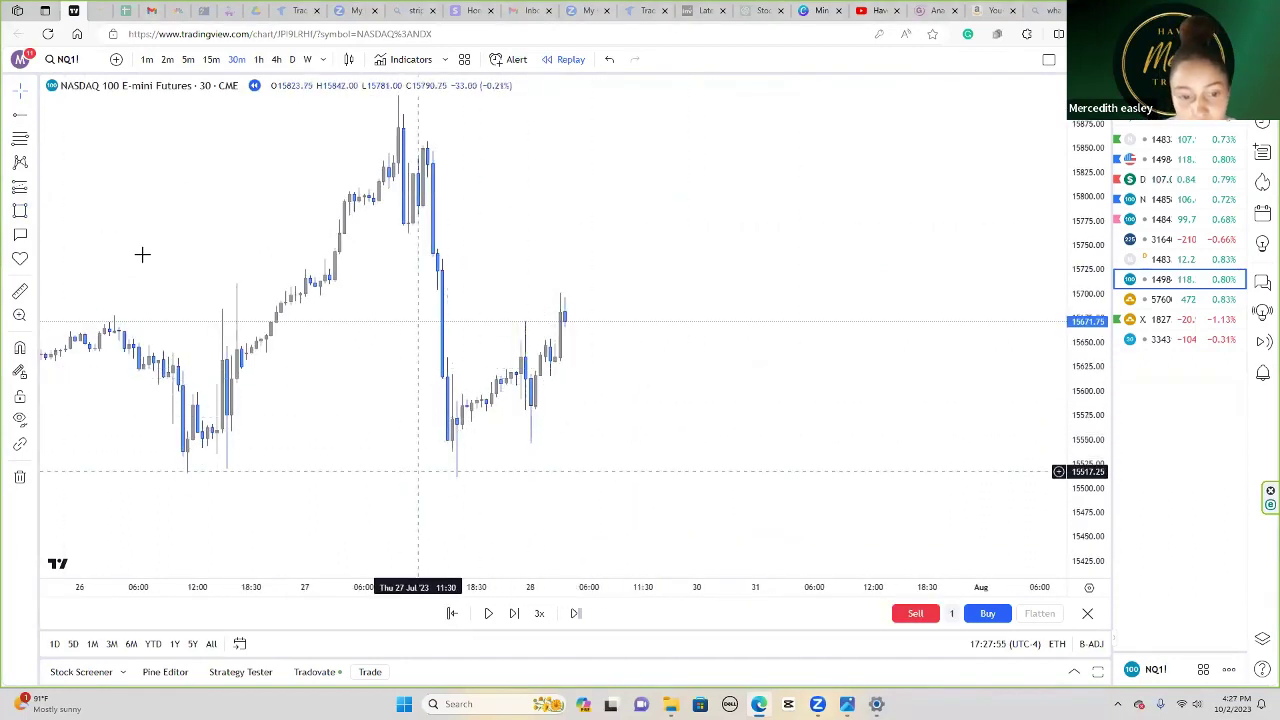
pyautogui.click(19, 210)
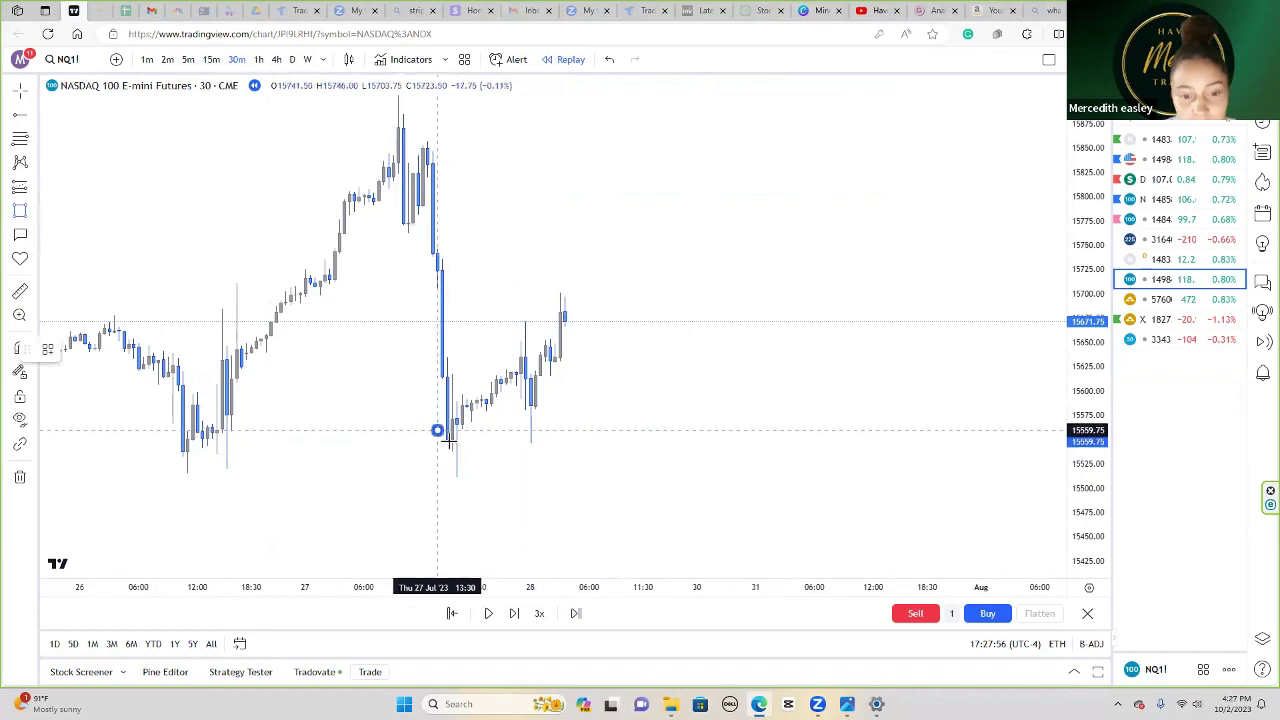
pyautogui.moveTo(438, 430); pyautogui.dragTo(466, 450)
pyautogui.click(19, 210)
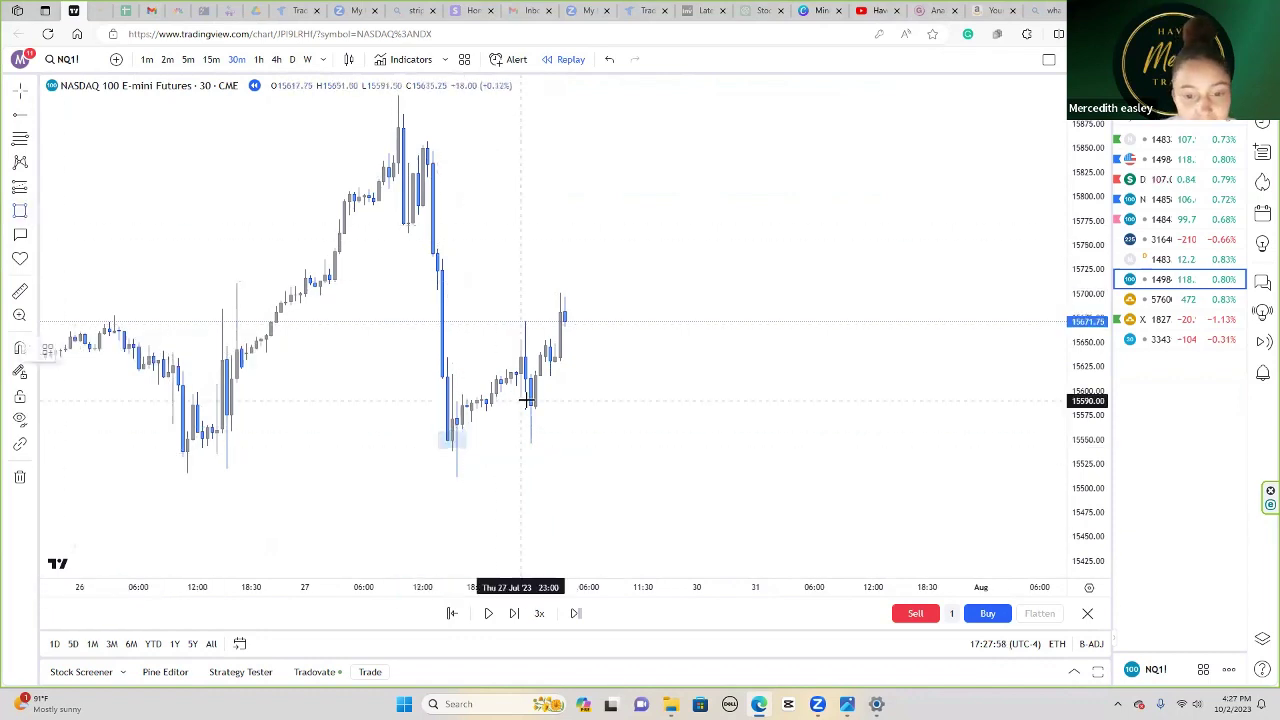
pyautogui.moveTo(523, 397); pyautogui.dragTo(549, 417)
pyautogui.click(19, 210)
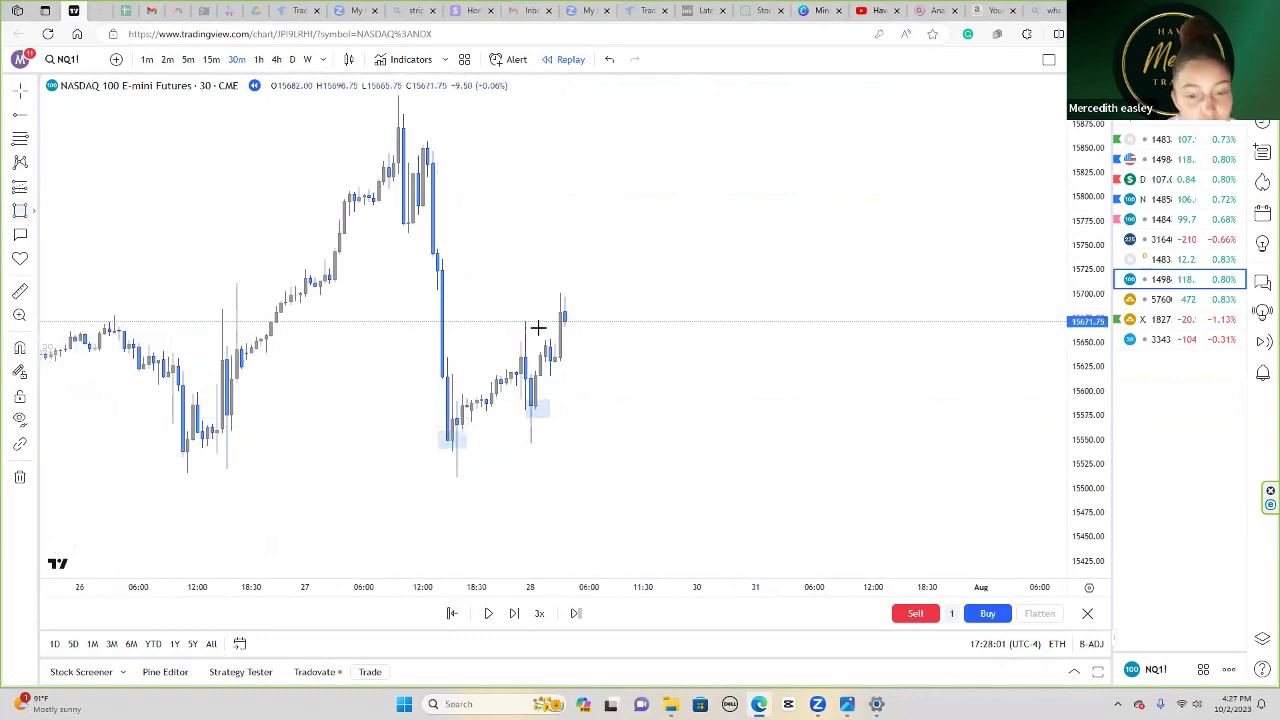
pyautogui.moveTo(547, 356); pyautogui.dragTo(568, 378)
pyautogui.click(560, 395)
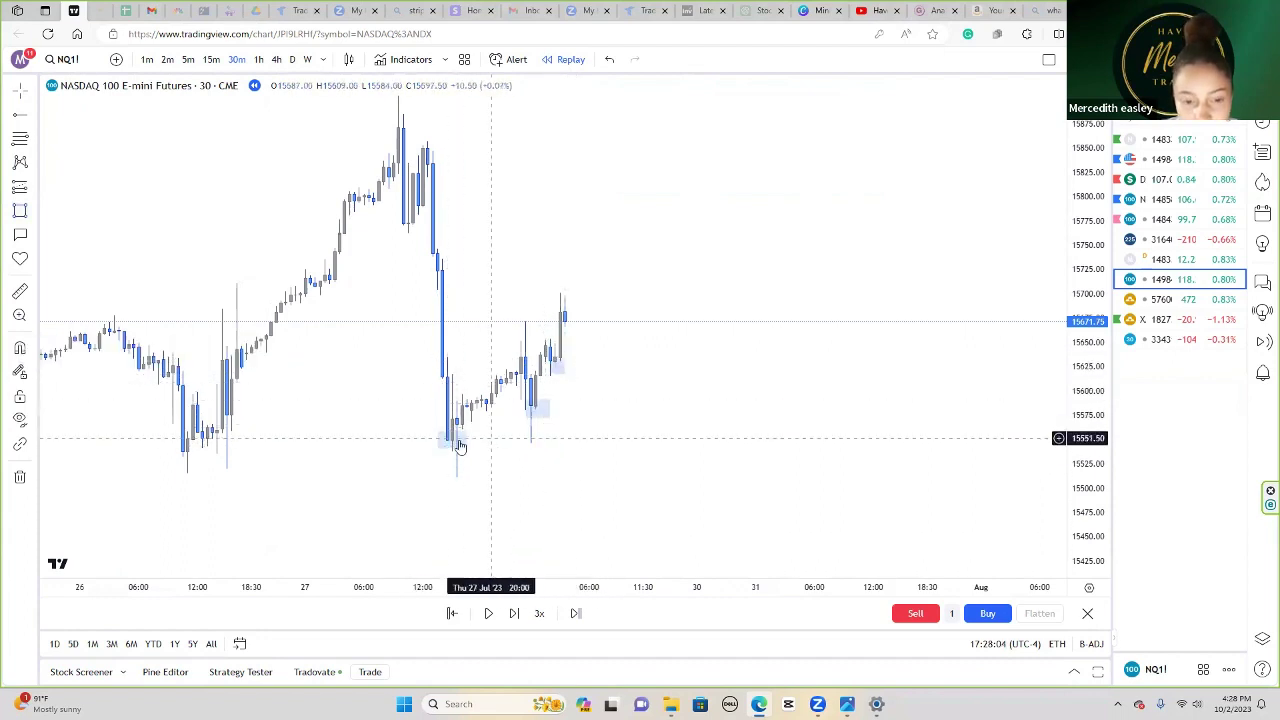
# Step: Delete the three small rectangles marking the candle lows
pyautogui.click(537, 413)
pyautogui.press('Delete')
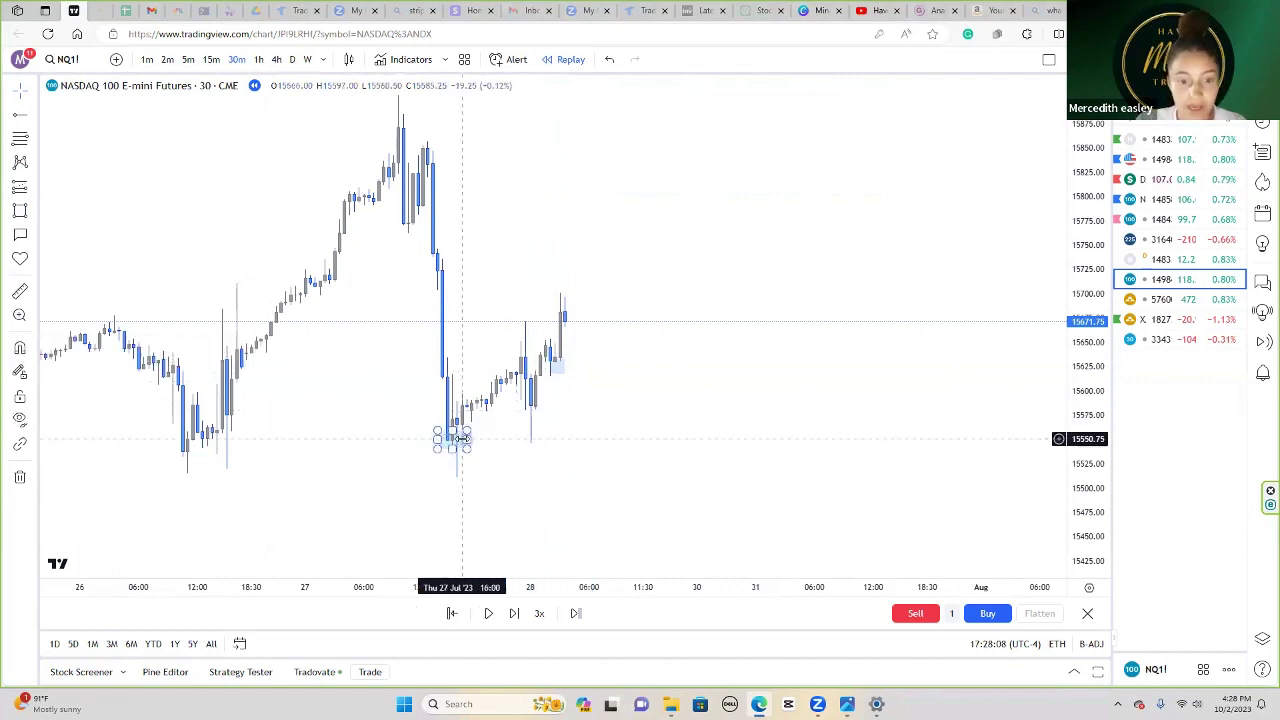
pyautogui.click(459, 438)
pyautogui.press('Delete')
pyautogui.click(557, 370)
pyautogui.press('Delete')
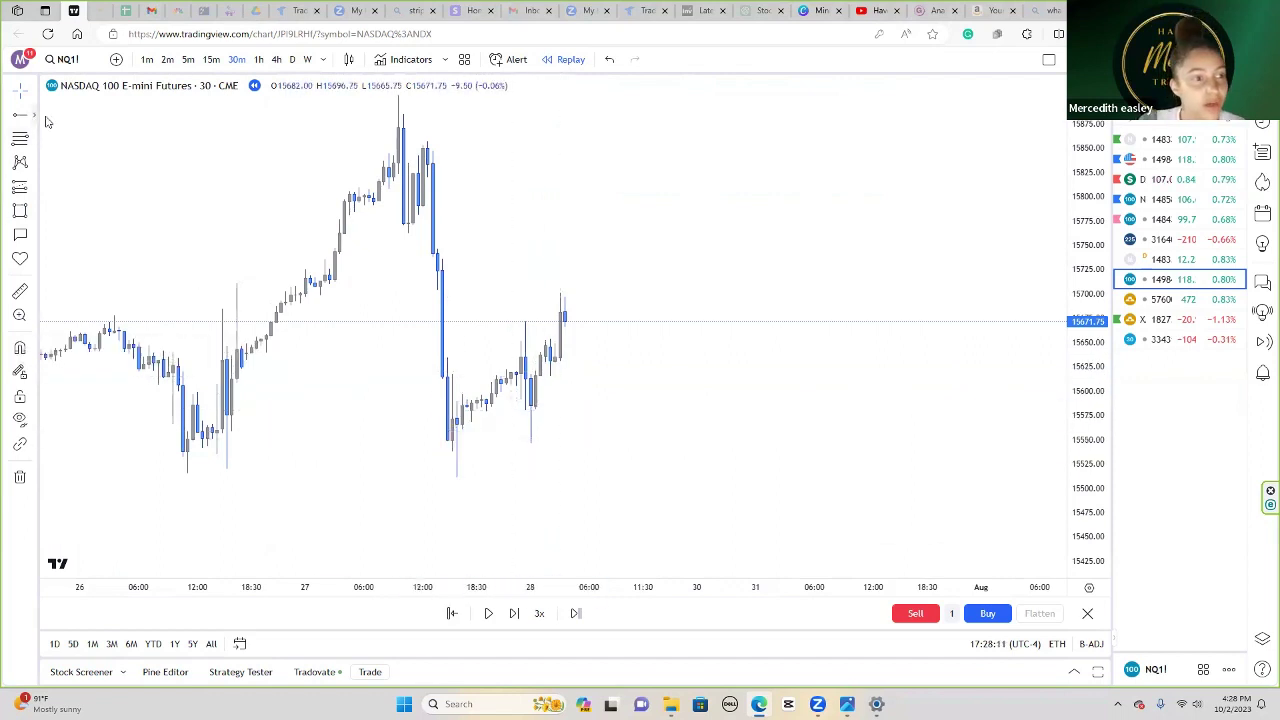
# Step: Draw a trend line beneath the rising candle lows, from about 15521 on 27 Jul to about 15654 on 28 Jul
pyautogui.click(42, 118)
pyautogui.click(86, 131)
pyautogui.click(437, 467)
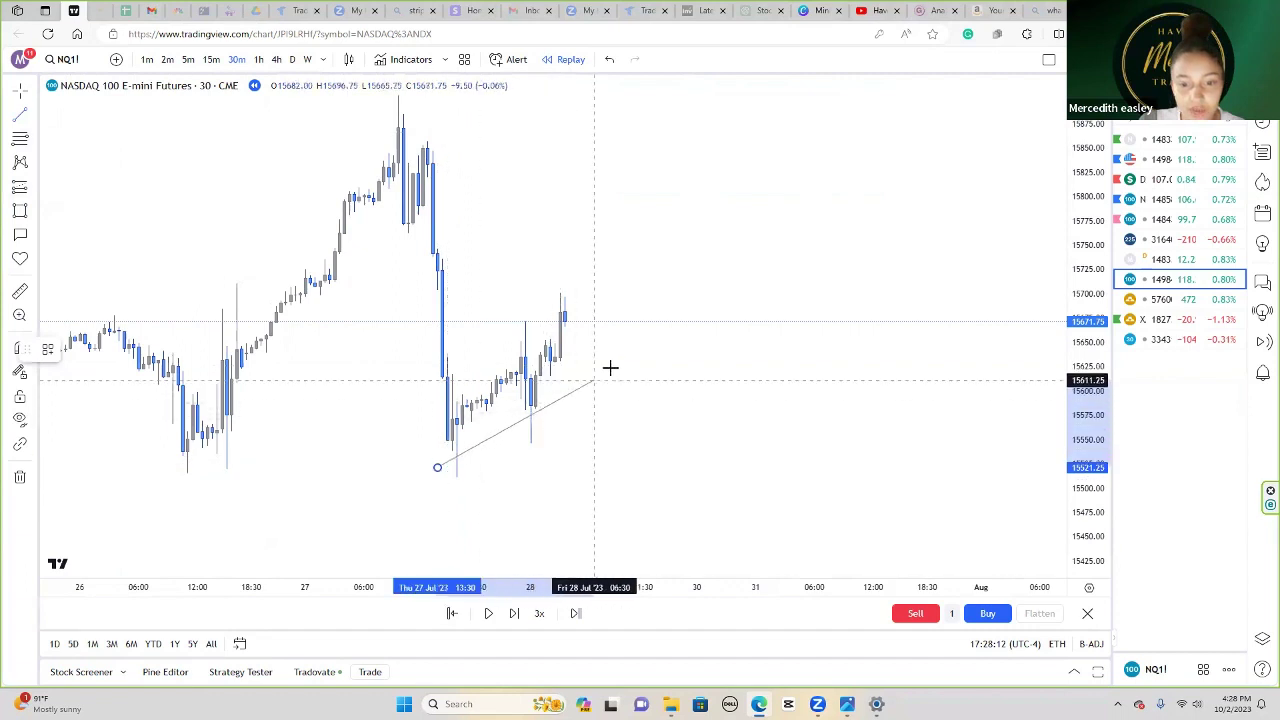
pyautogui.click(660, 340)
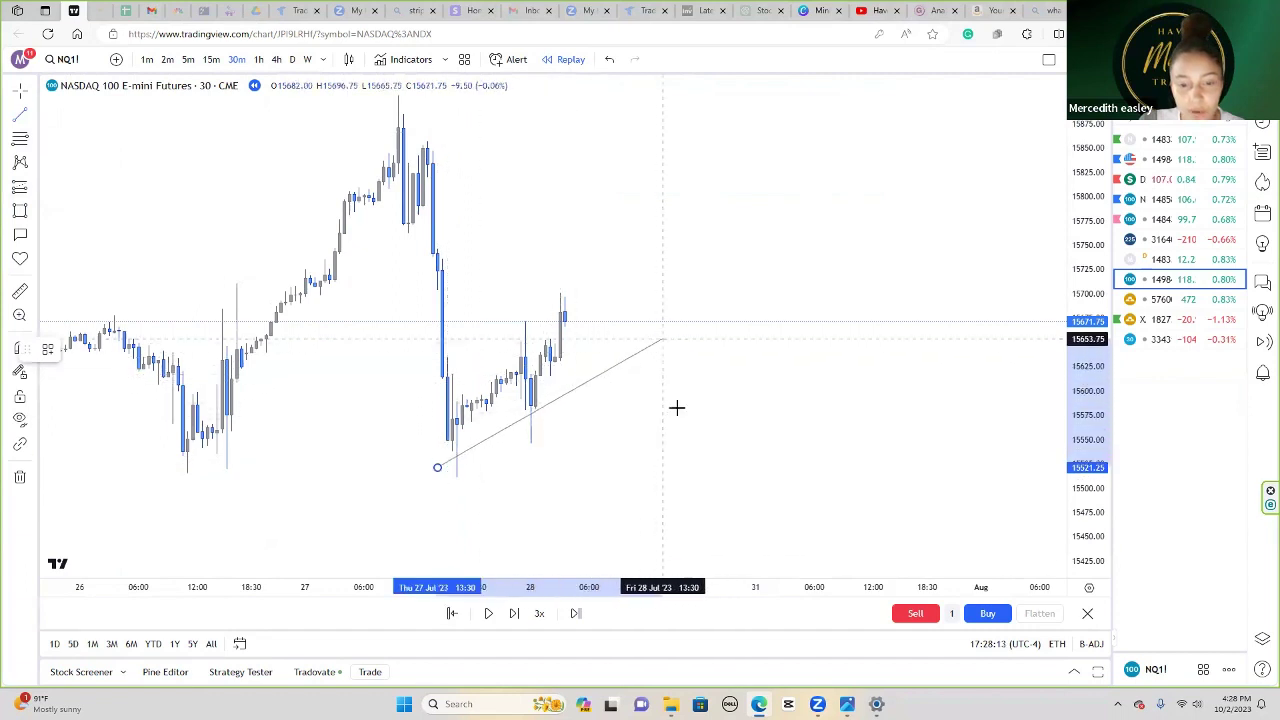
# Step: Draw a tall, narrow rectangle over the steep 27 Jul decline, from about 15835 to 15620, and widen it slightly
pyautogui.click(19, 210)
pyautogui.moveTo(434, 207); pyautogui.dragTo(457, 414)
pyautogui.click(483, 374)
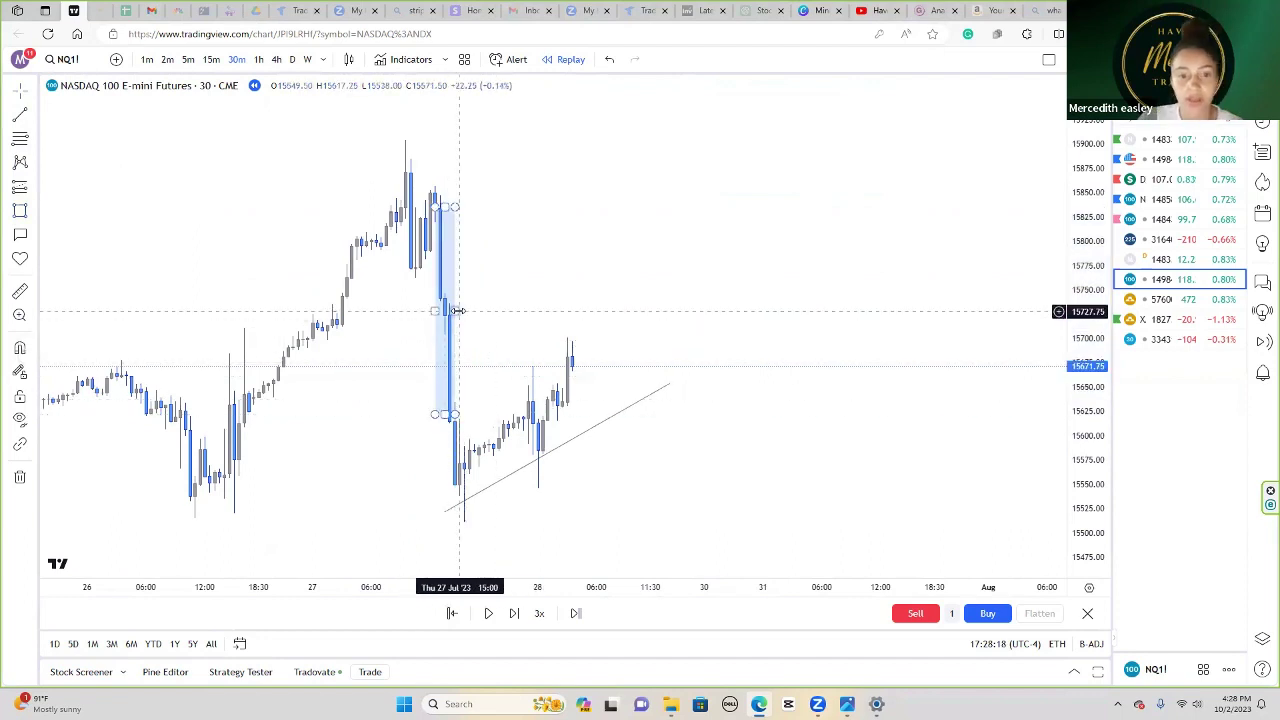
pyautogui.click(457, 311)
pyautogui.click(518, 302)
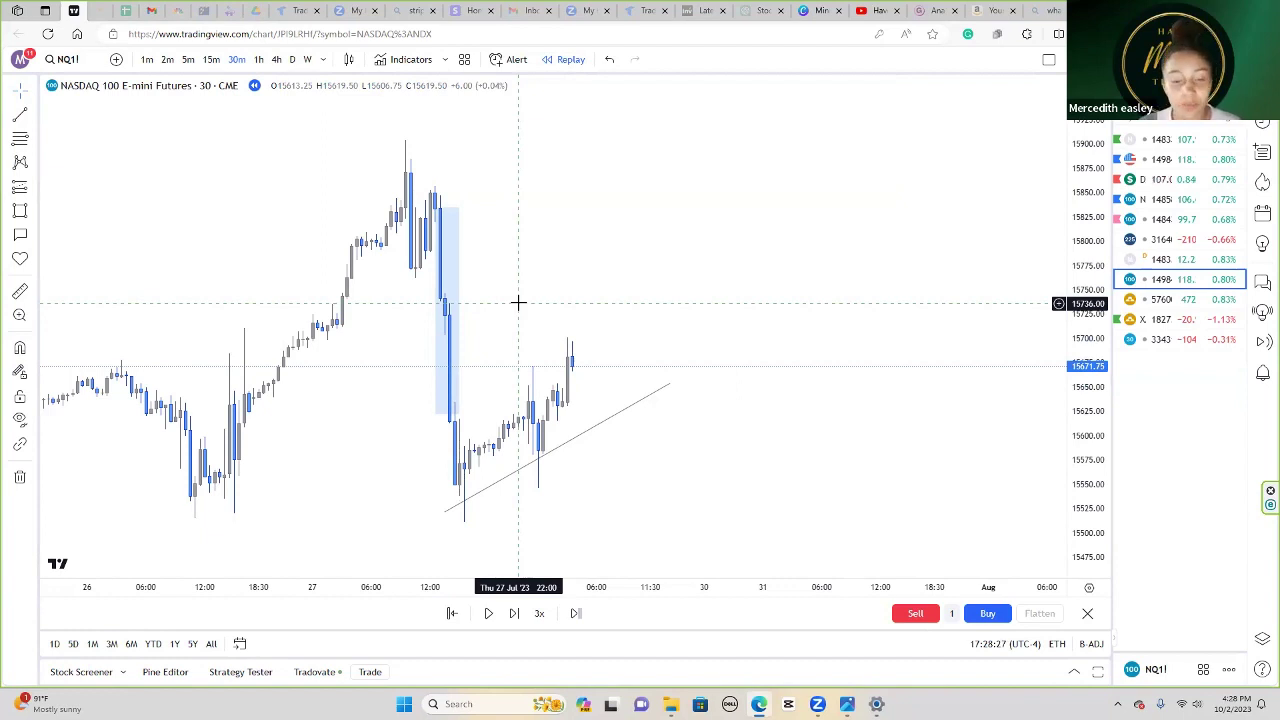
# Step: Draw a rectangle over the 28 Jul candles from about 15653 to 15632.50, 01:30 to 10:00, and label it "Bullish OB"
pyautogui.moveTo(662, 427); pyautogui.dragTo(650, 424)
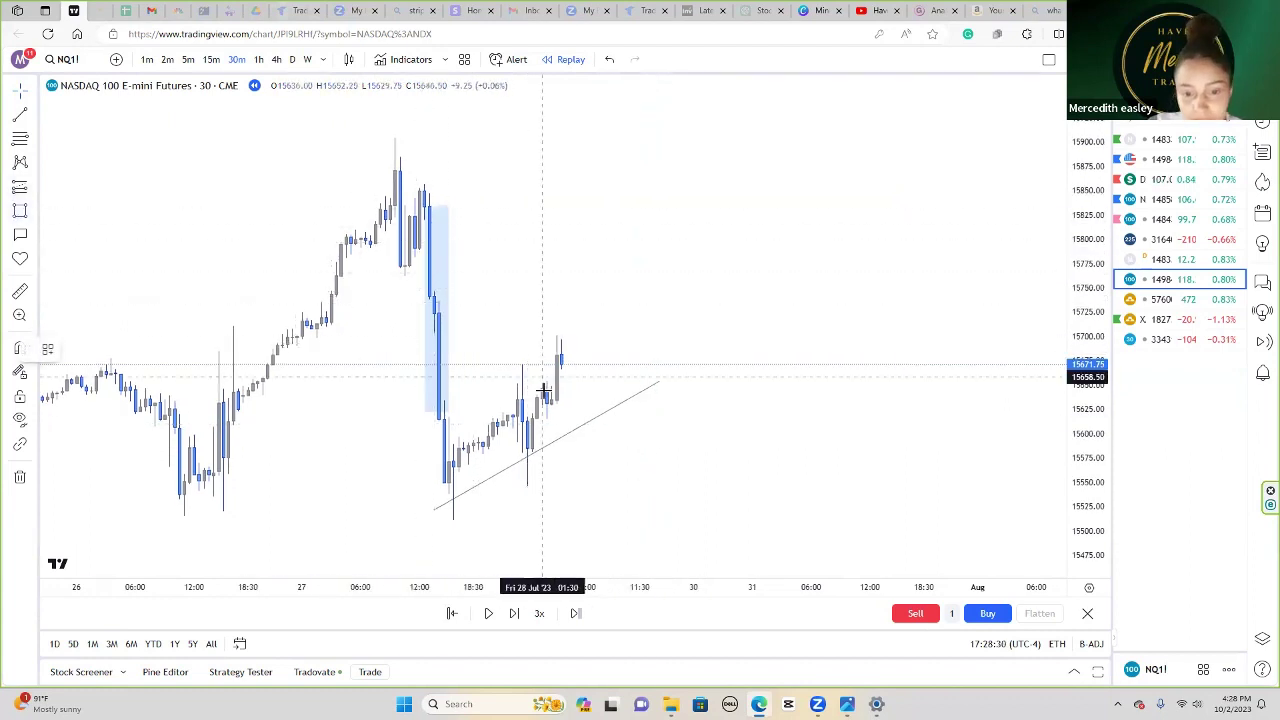
pyautogui.moveTo(543, 382); pyautogui.dragTo(625, 402)
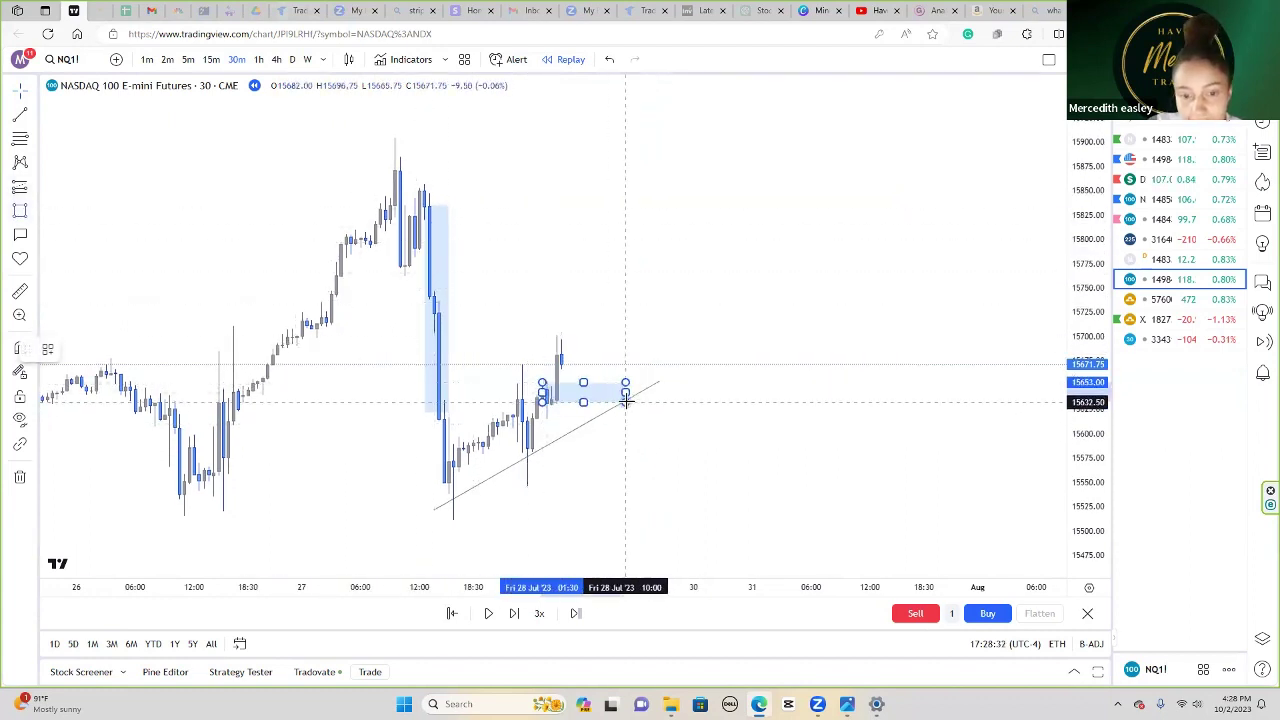
pyautogui.doubleClick(625, 401)
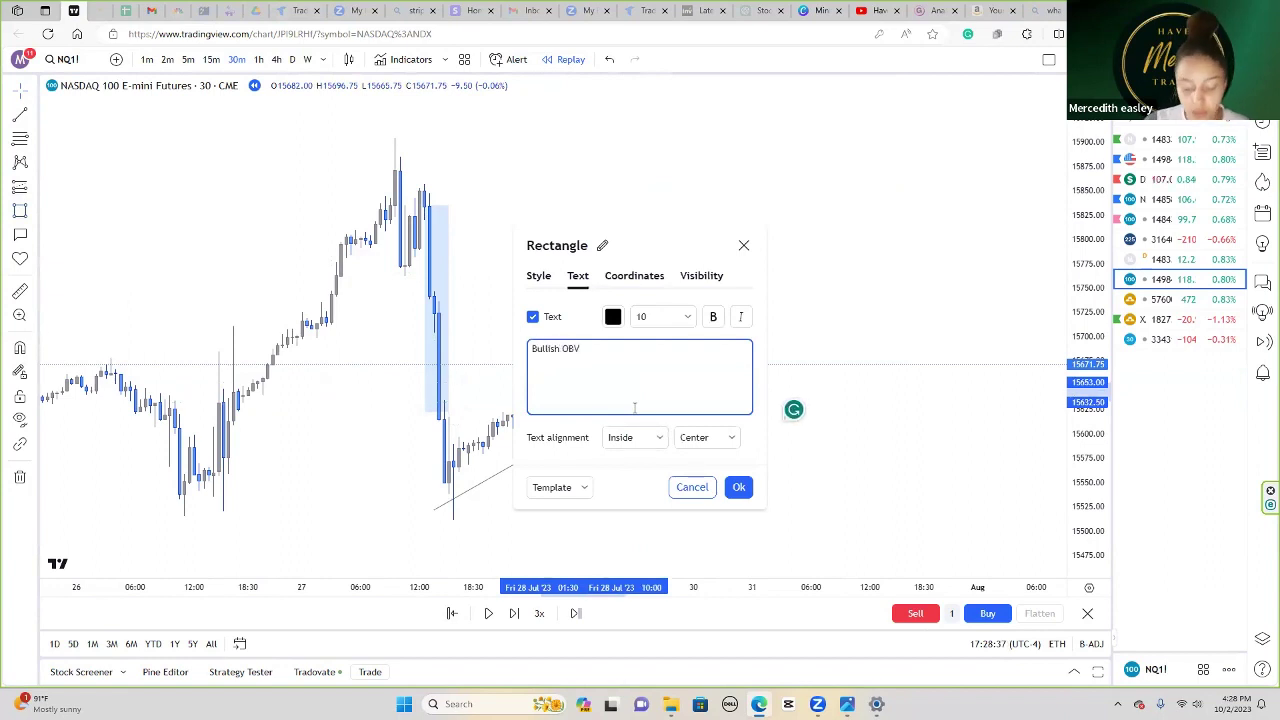
pyautogui.click(866, 322)
pyautogui.moveTo(889, 321); pyautogui.dragTo(909, 335)
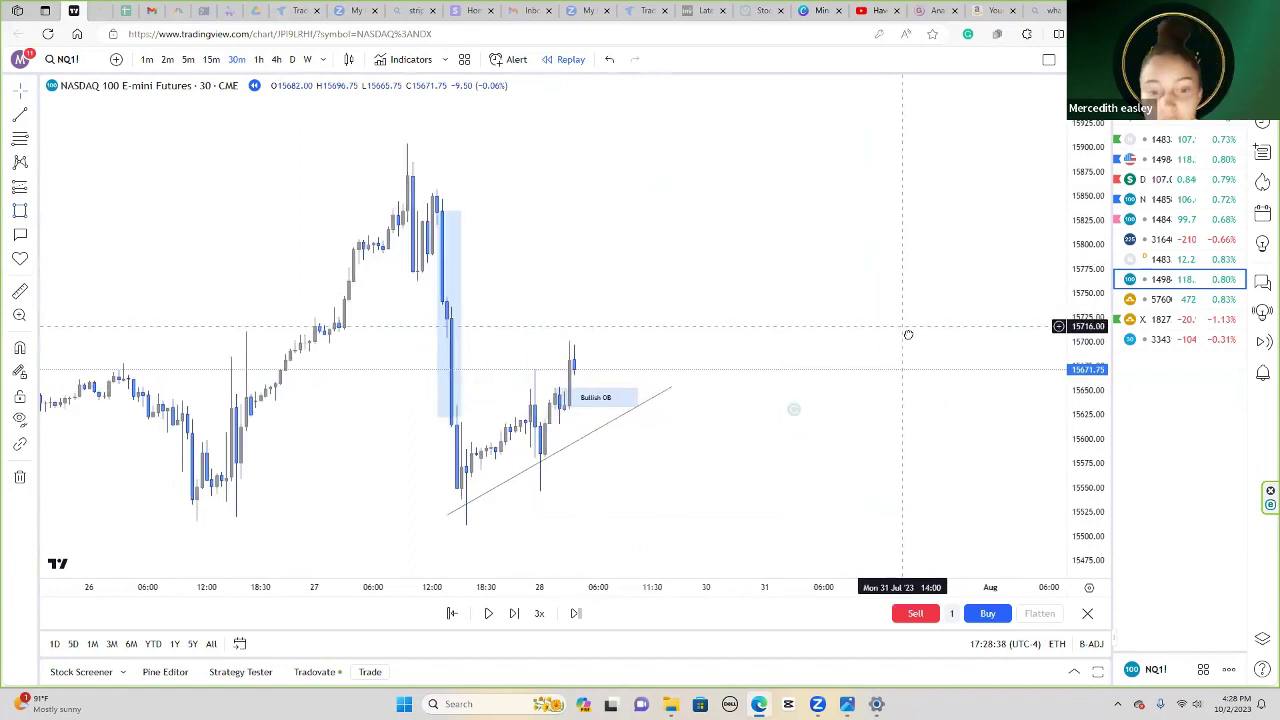
pyautogui.scroll(-1, 925, 356)
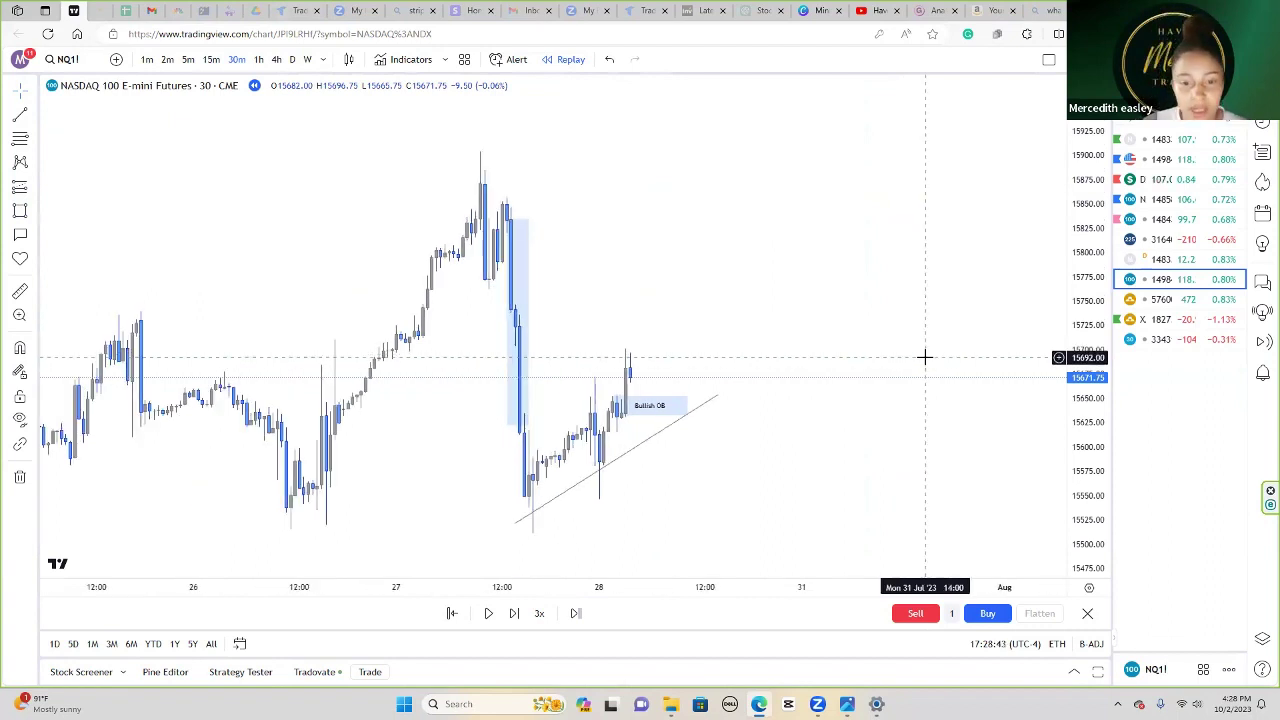
# Step: Measure about 50 points down from the top of the Bullish OB box and place a horizontal ray there at about 15603
pyautogui.click(31, 187)
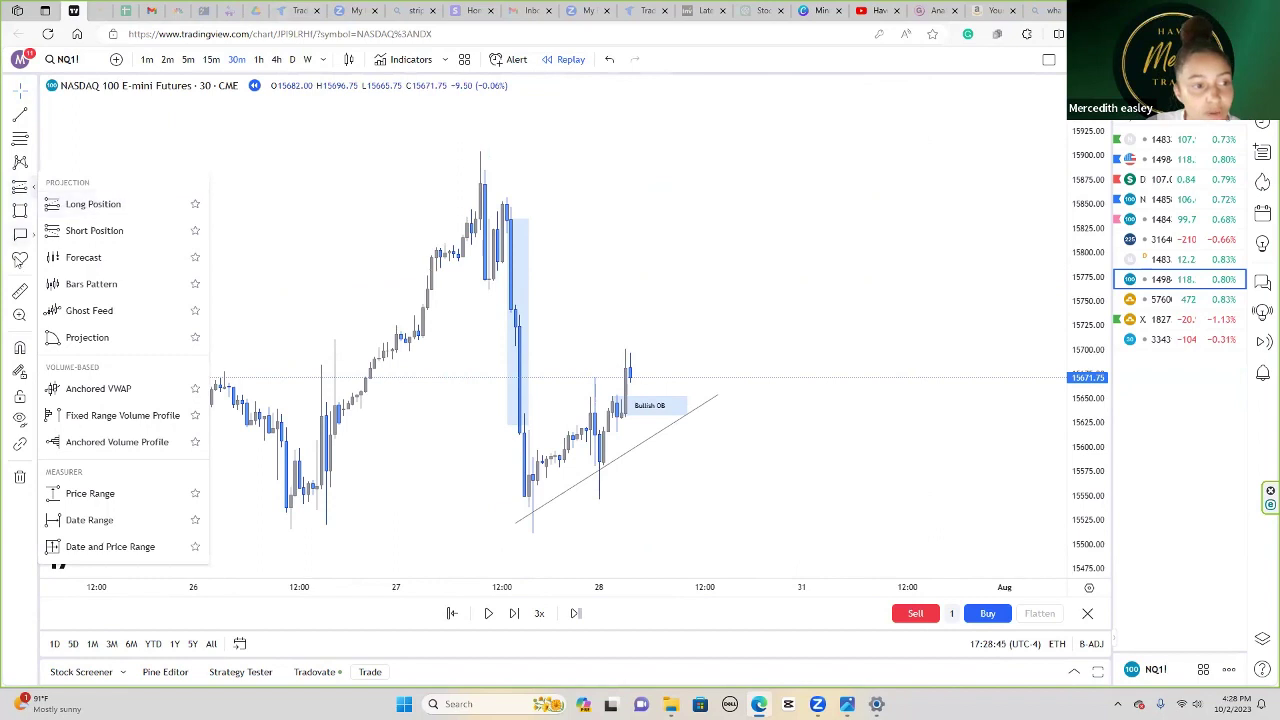
pyautogui.click(21, 291)
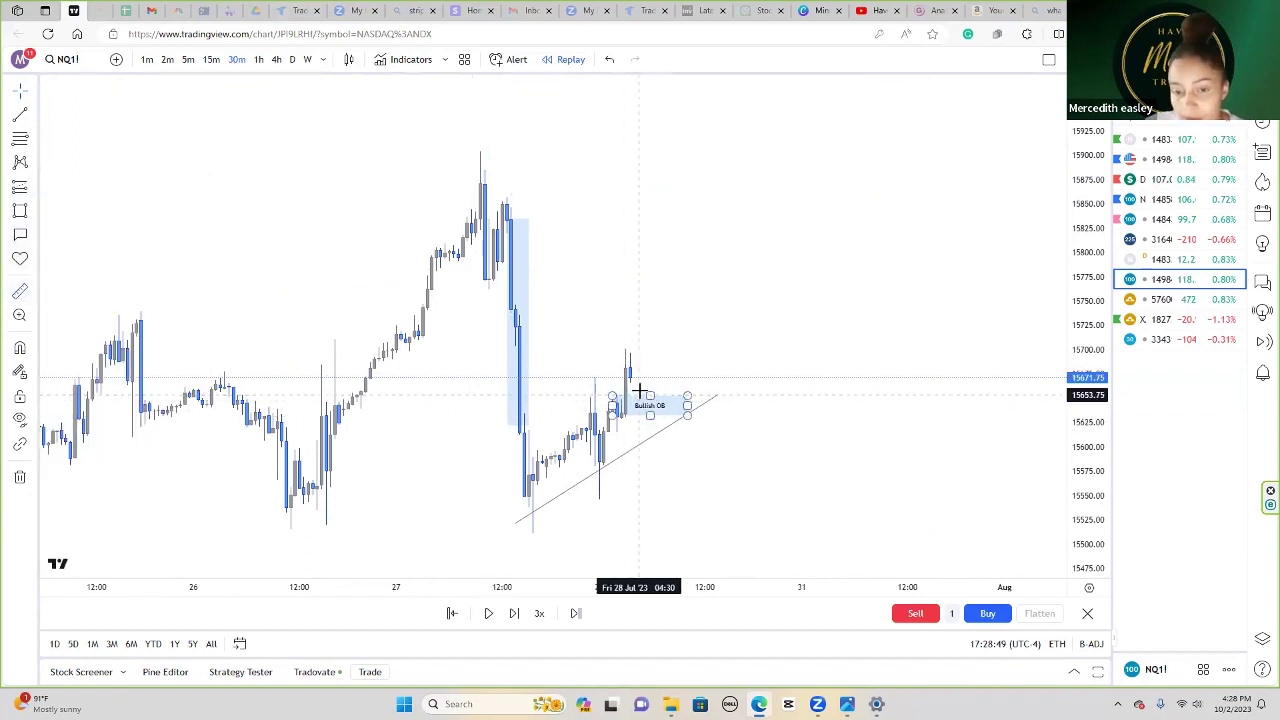
pyautogui.click(660, 410)
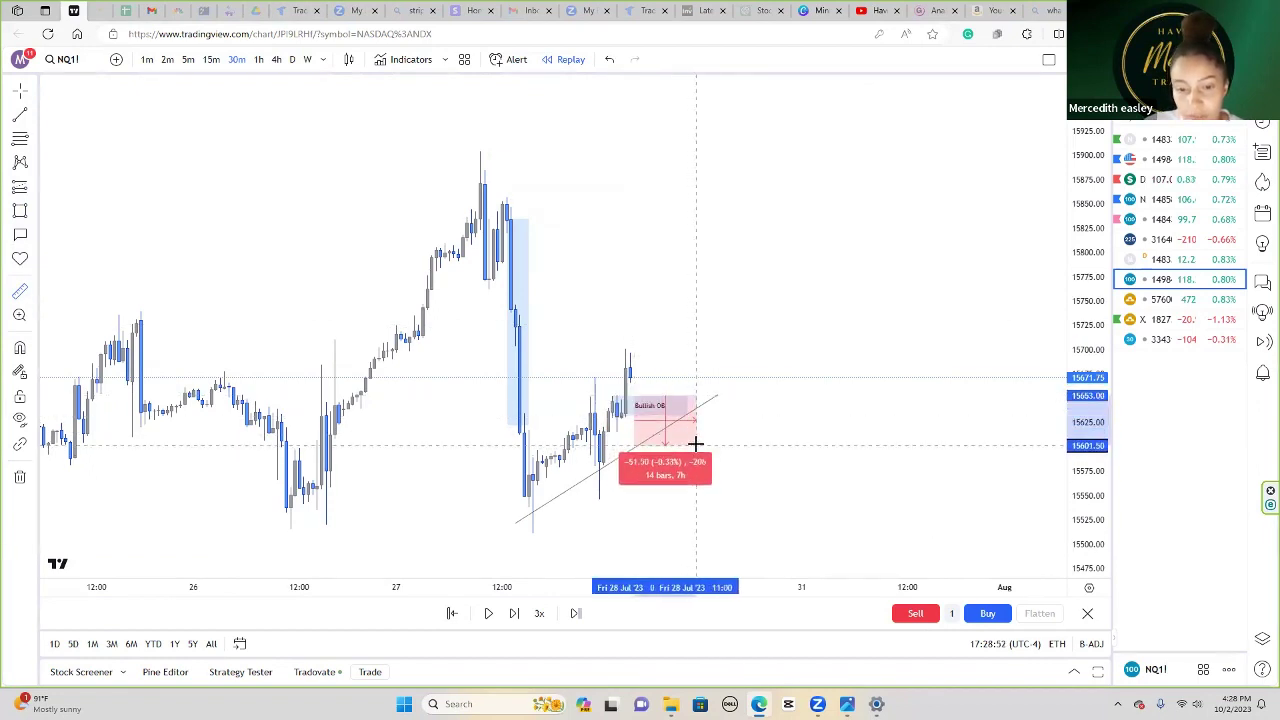
pyautogui.click(696, 443)
pyautogui.click(35, 120)
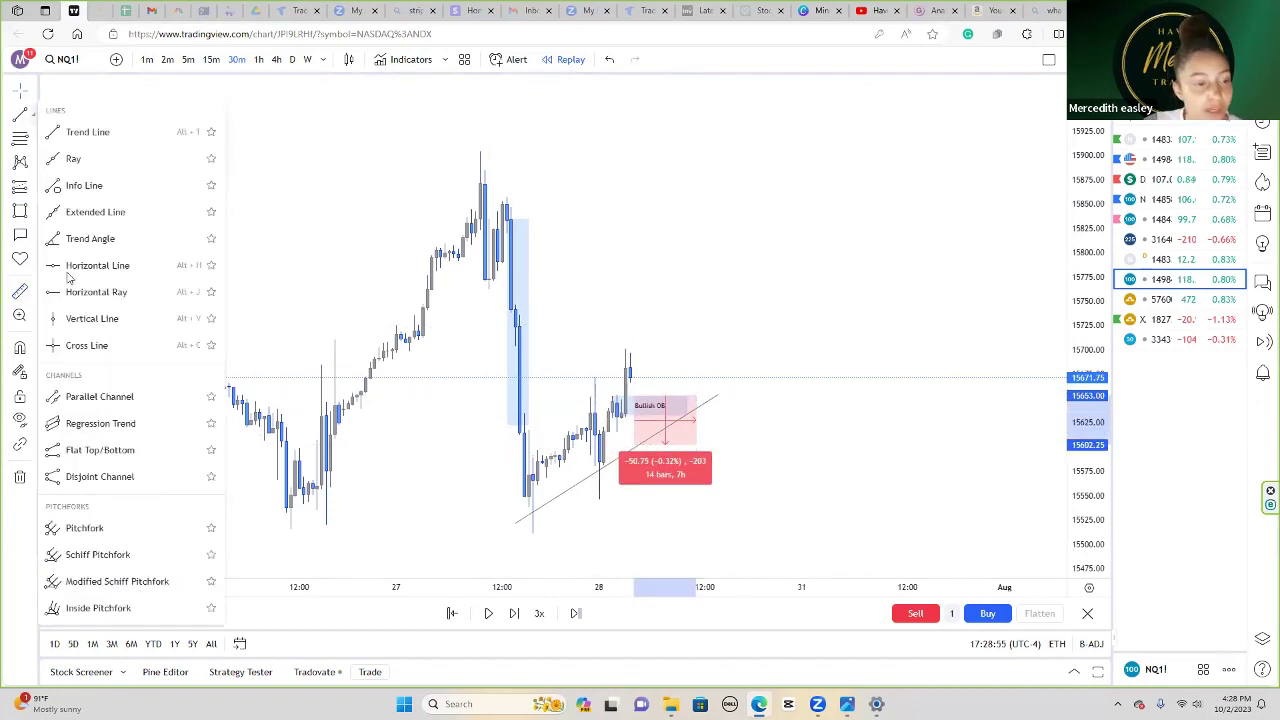
pyautogui.click(90, 292)
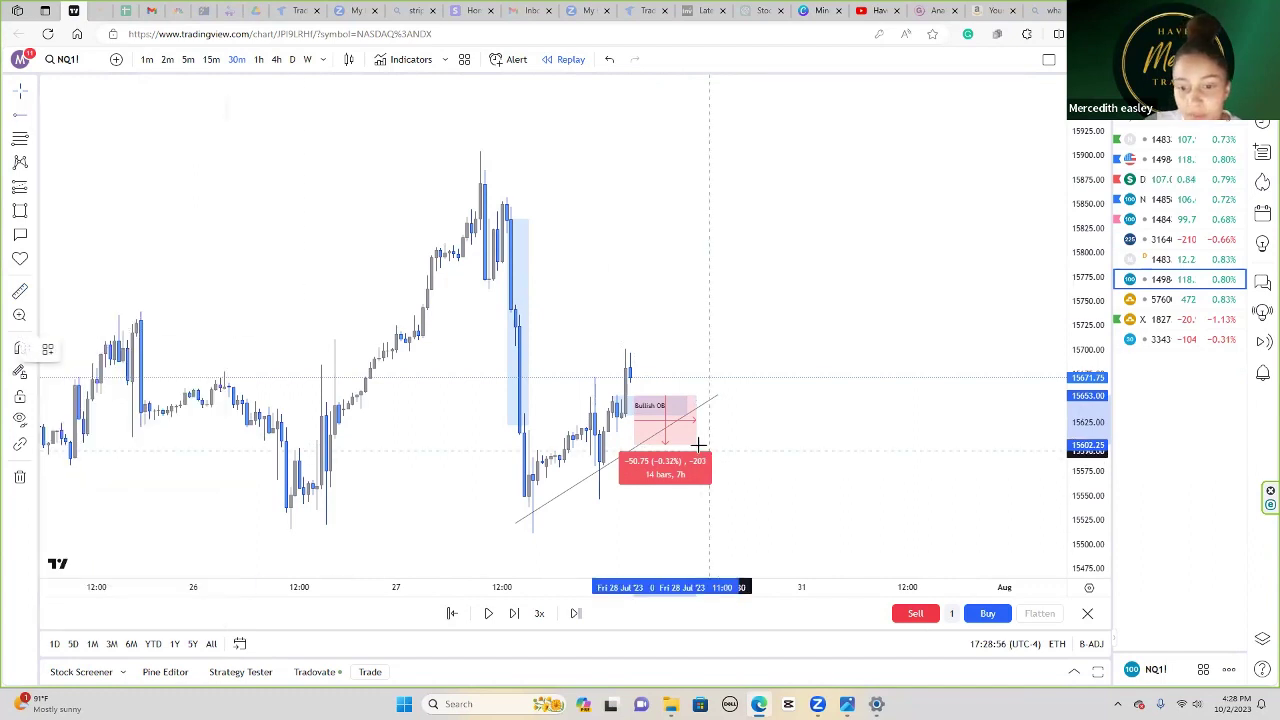
pyautogui.click(699, 443)
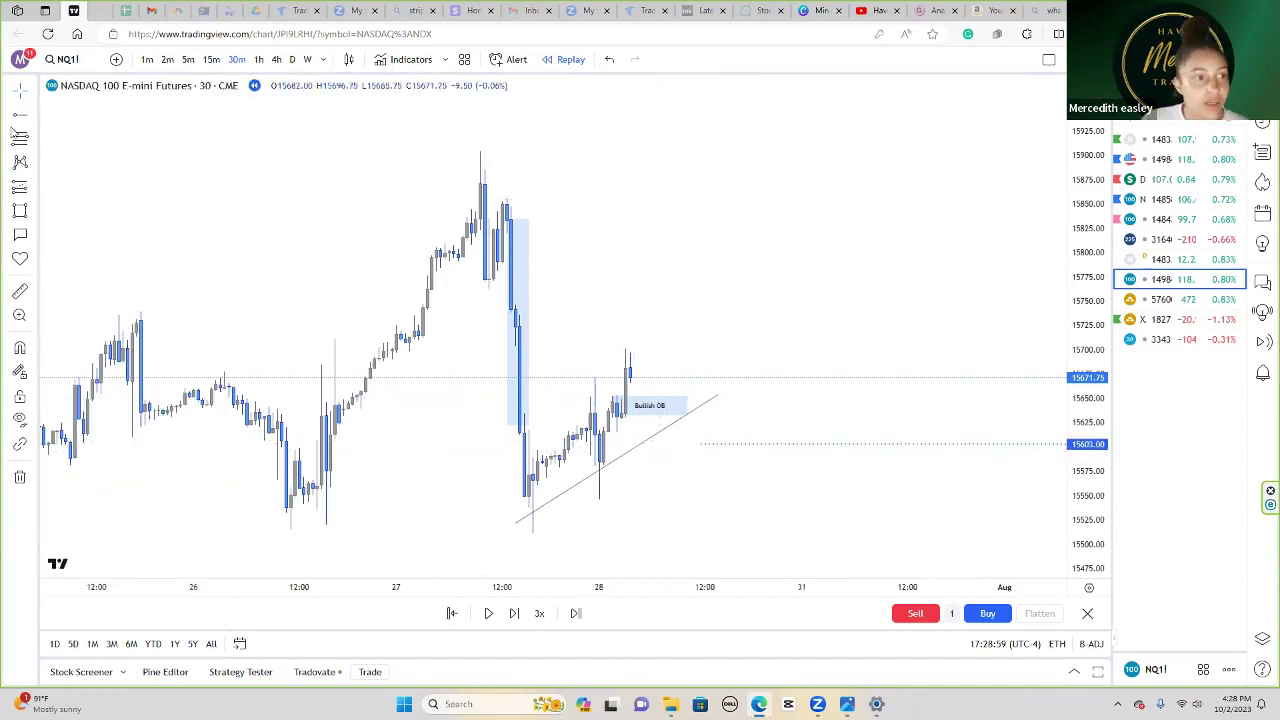
# Step: Measure about 30 points up from the Bullish OB top and place horizontal rays at about 15681, 15712 and 15762.75
pyautogui.click(19, 294)
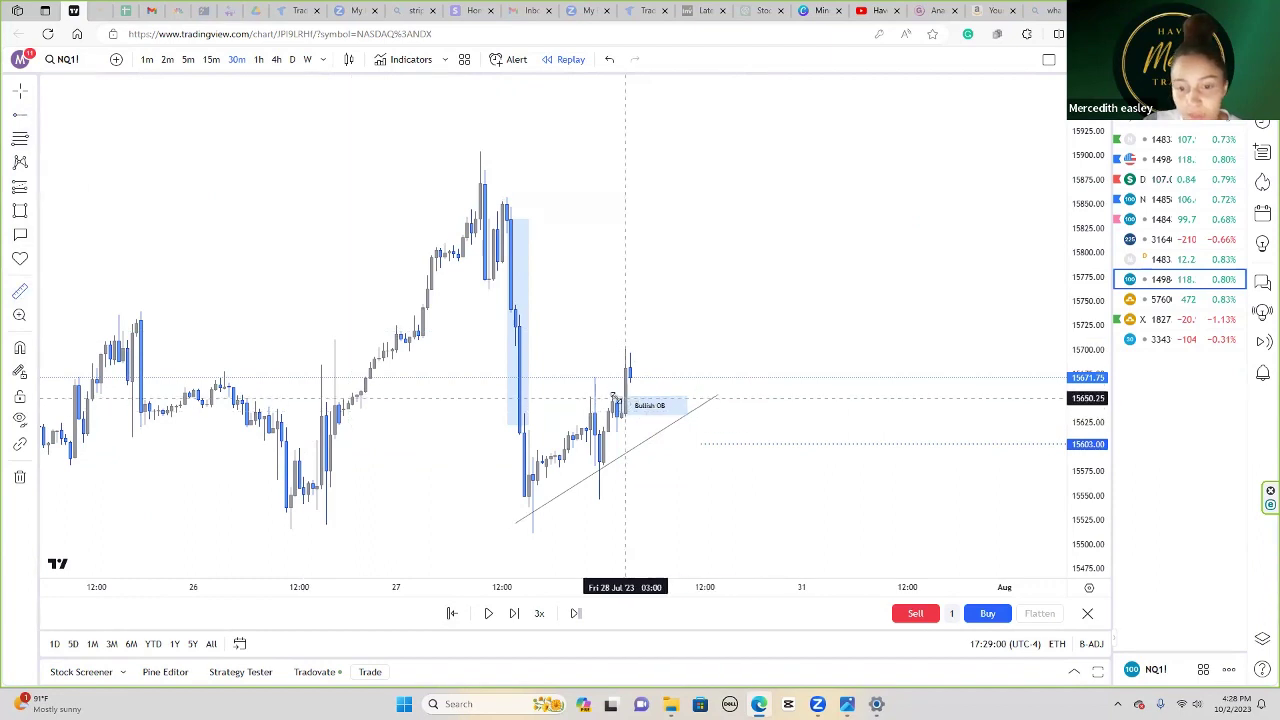
pyautogui.click(612, 395)
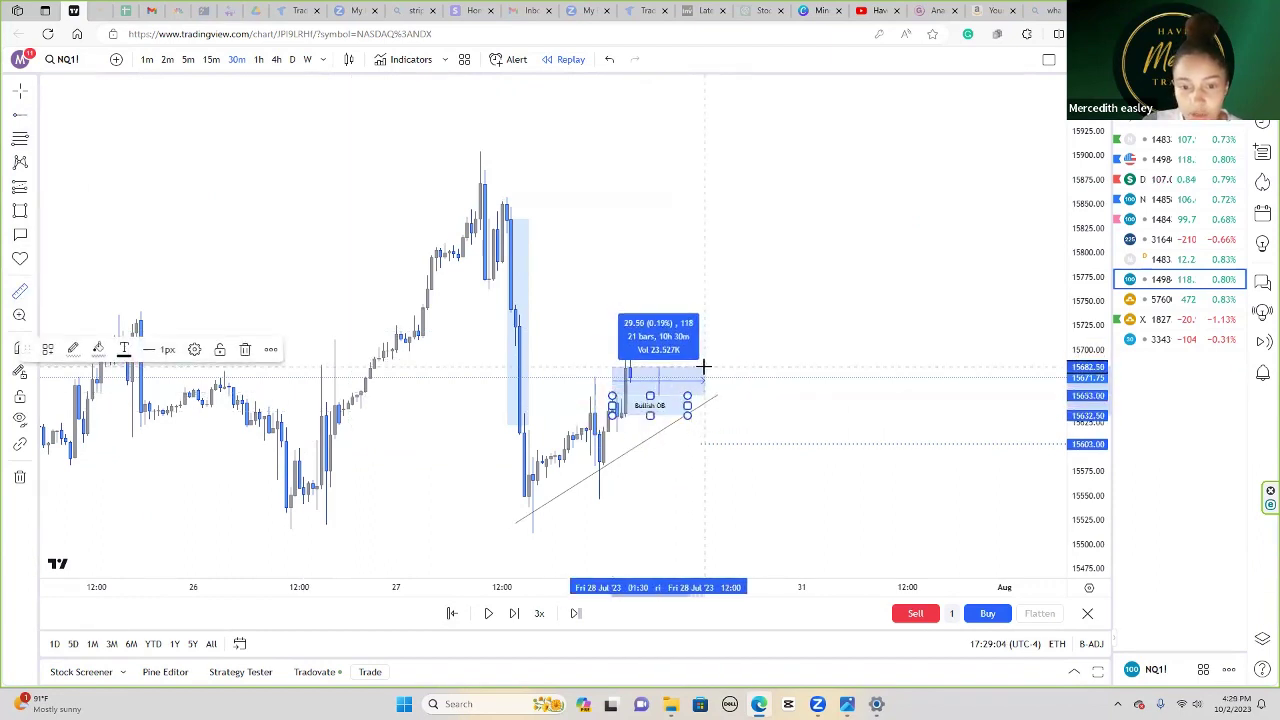
pyautogui.click(704, 367)
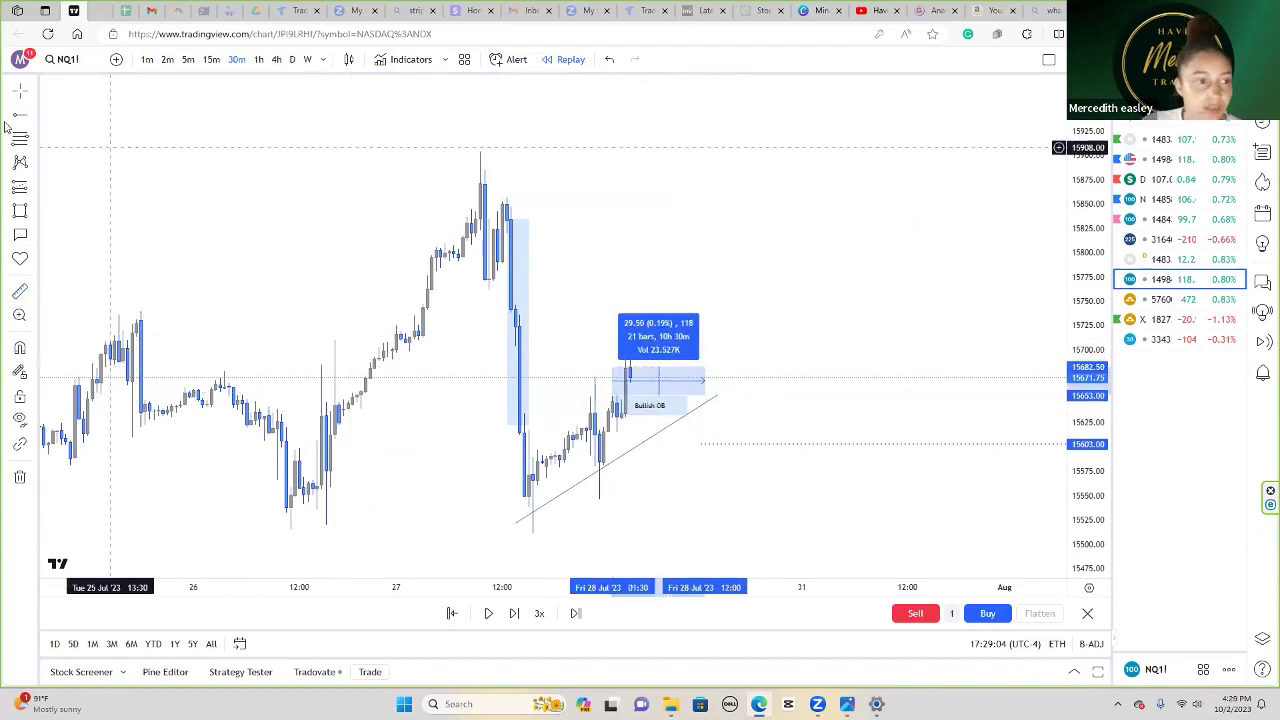
pyautogui.click(701, 368)
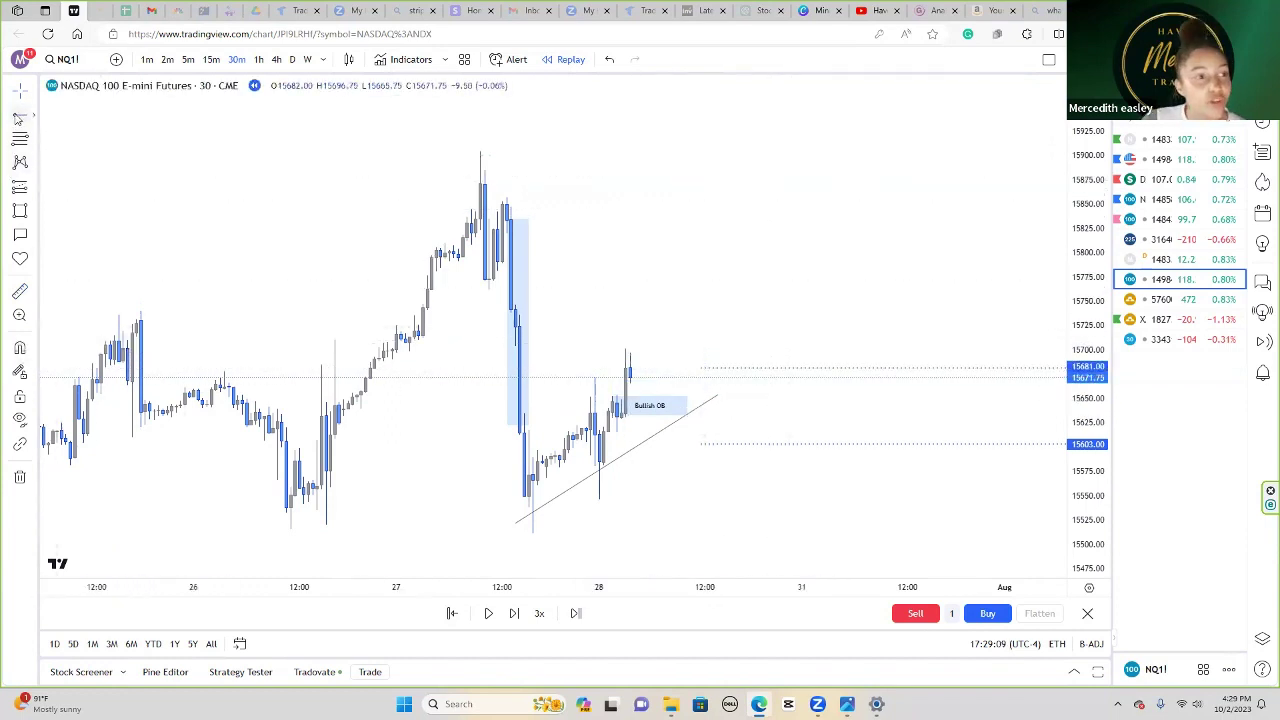
pyautogui.click(699, 337)
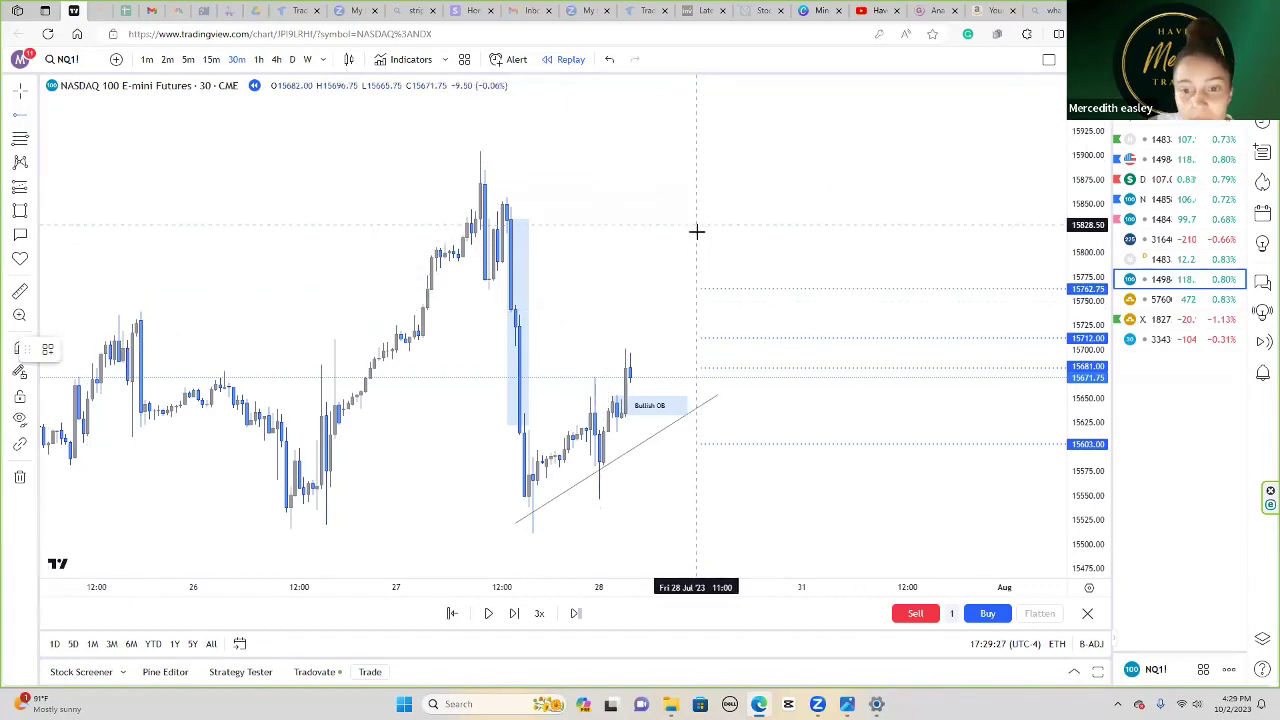
# Step: Discard the horizontal ray tried at about 15793.50 and position one at about 15819.50 instead
pyautogui.click(703, 259)
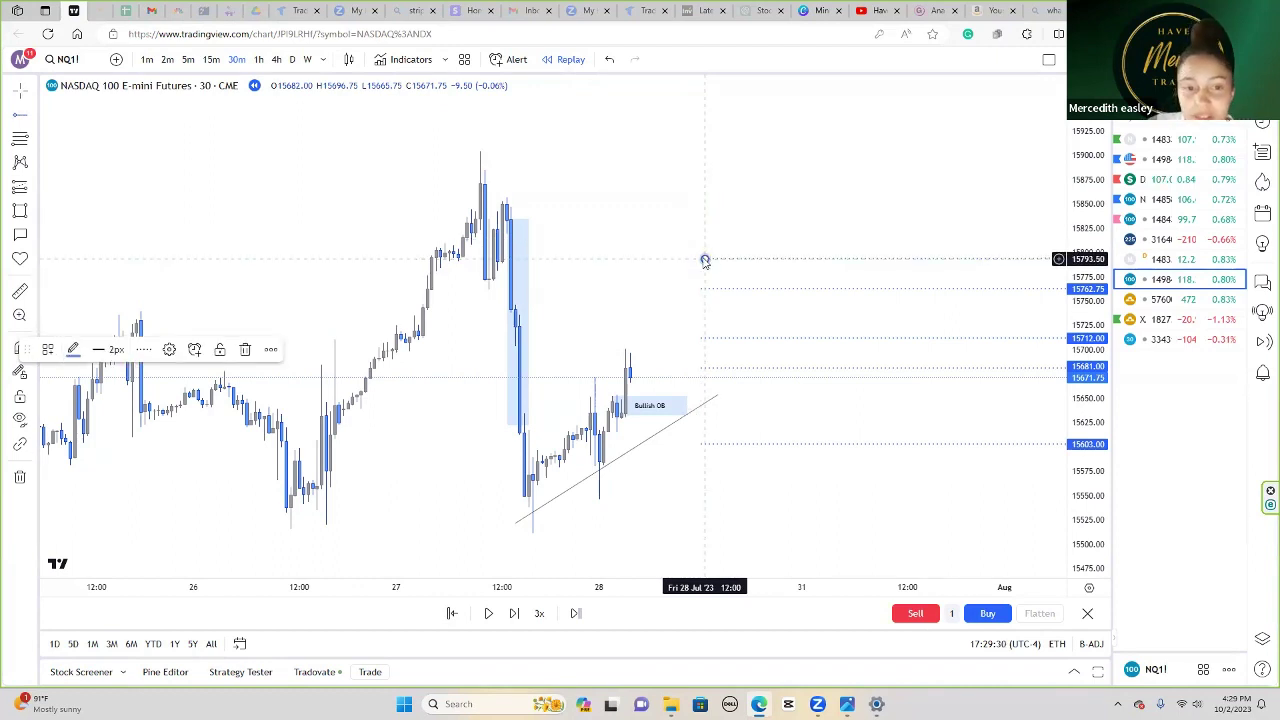
pyautogui.press('Delete')
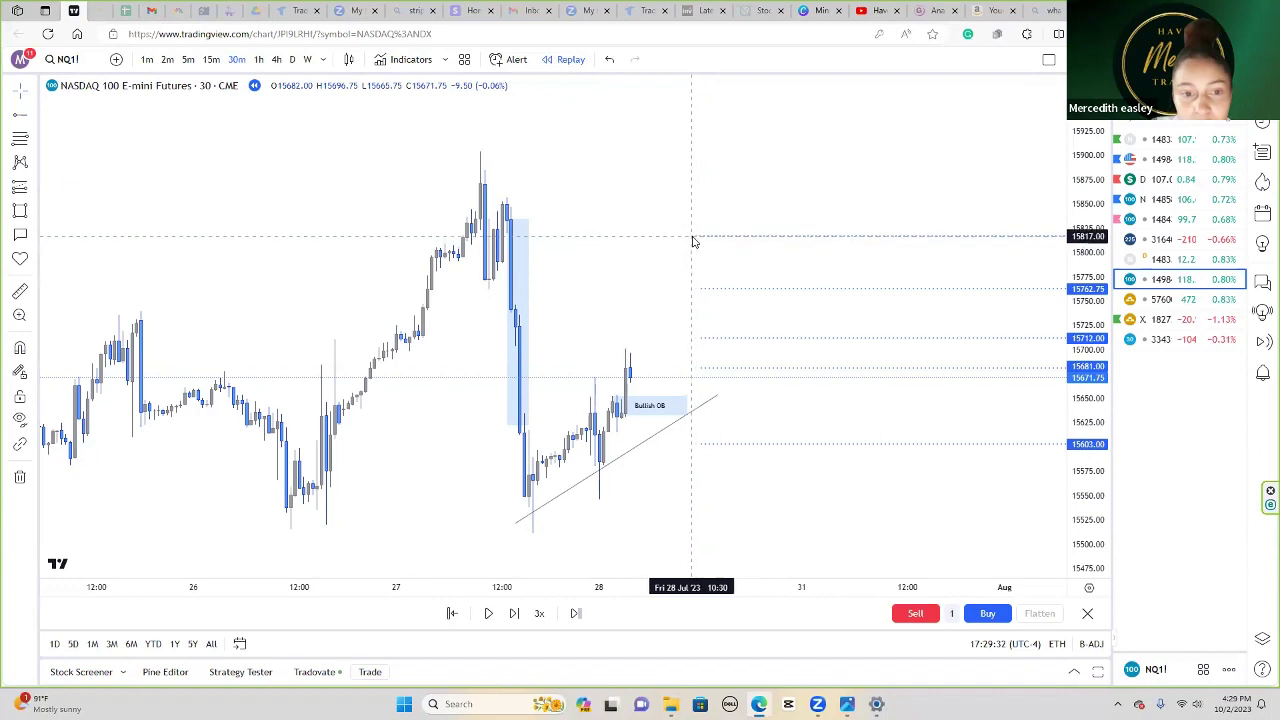
pyautogui.click(693, 240)
pyautogui.moveTo(691, 236); pyautogui.dragTo(697, 234)
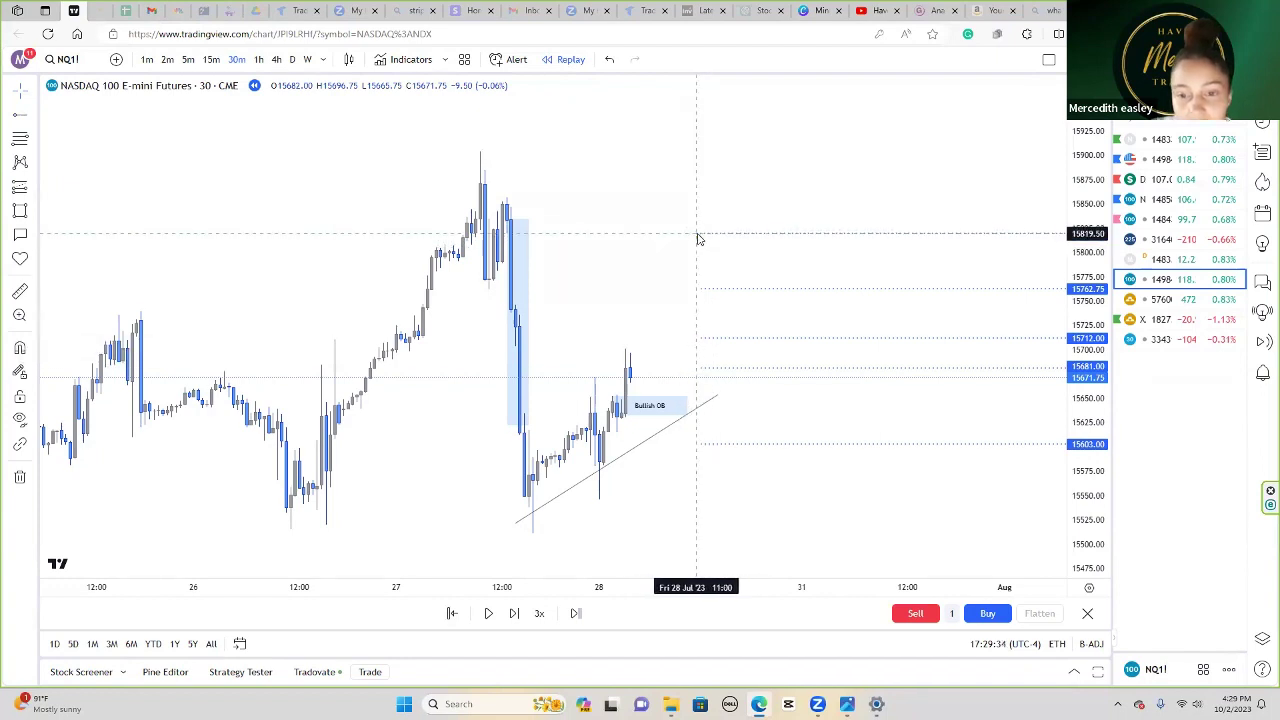
pyautogui.click(597, 254)
# Step: Add a horizontal ray at about 15869.75 as the highest target level
pyautogui.click(20, 119)
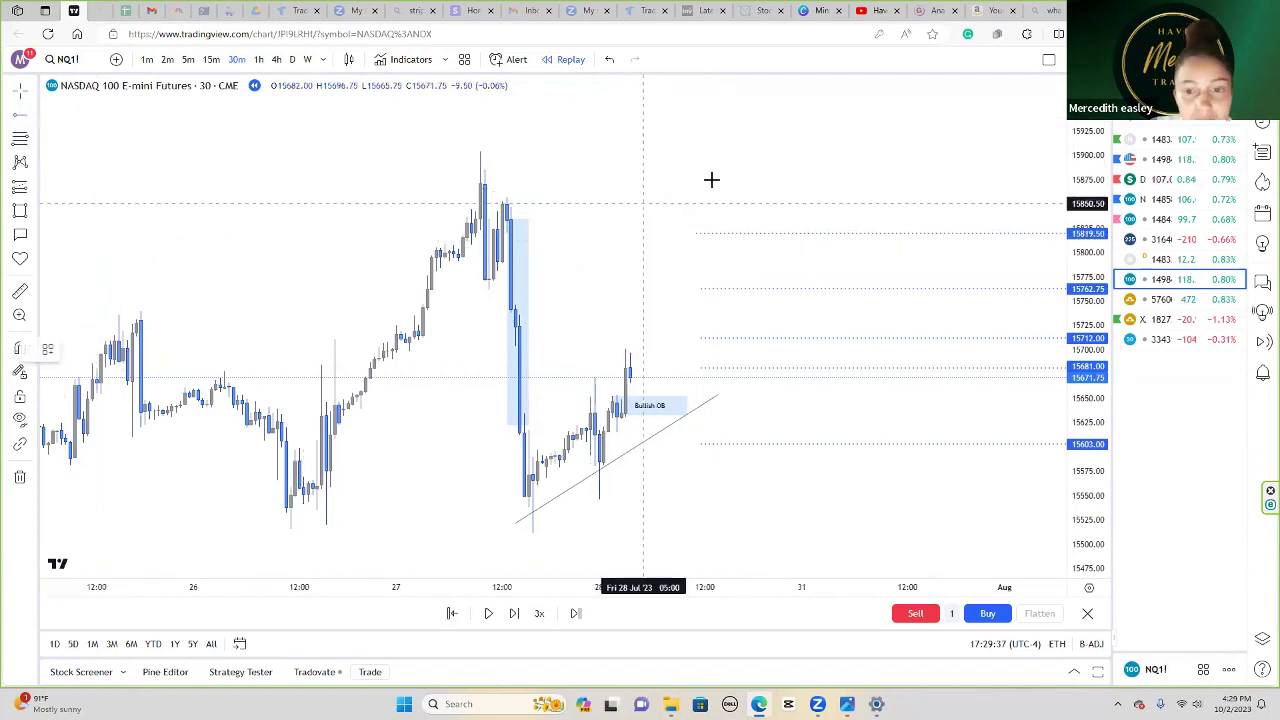
pyautogui.click(695, 184)
pyautogui.press('Escape')
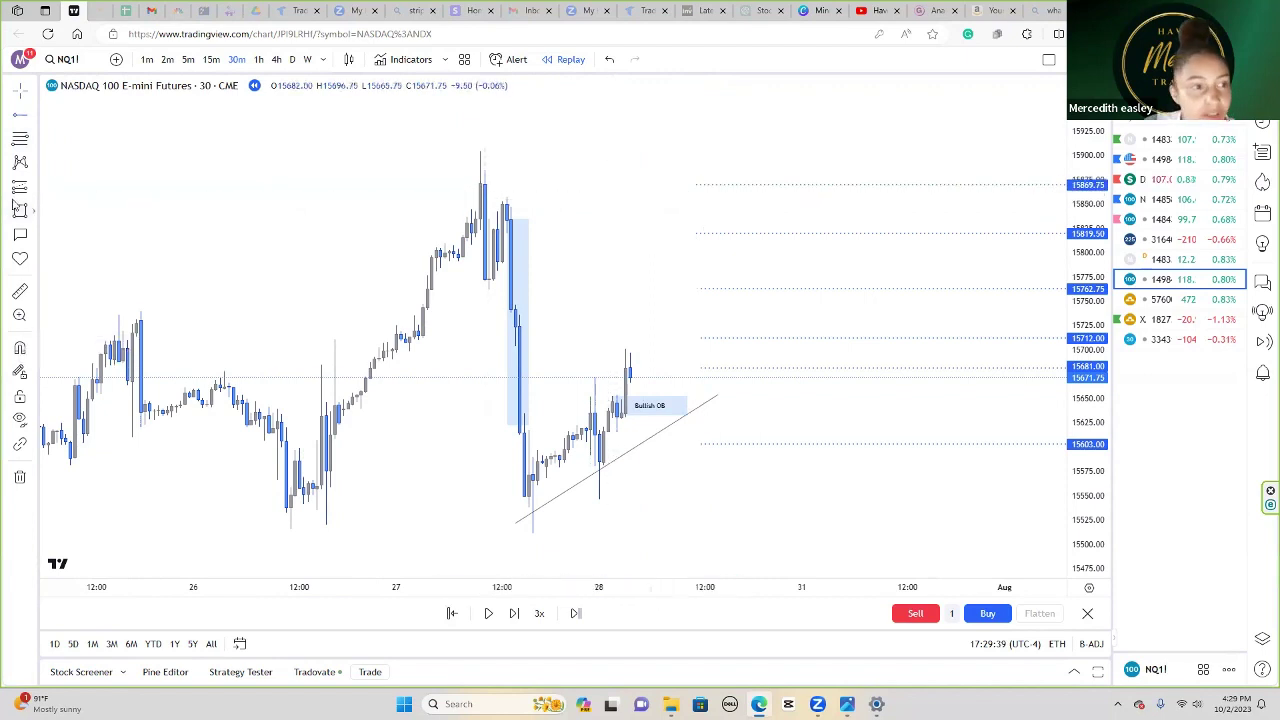
# Step: Place a long position with entry at 15653, stop at about 15602.25 and target at about 15870.25
pyautogui.click(31, 193)
pyautogui.click(75, 204)
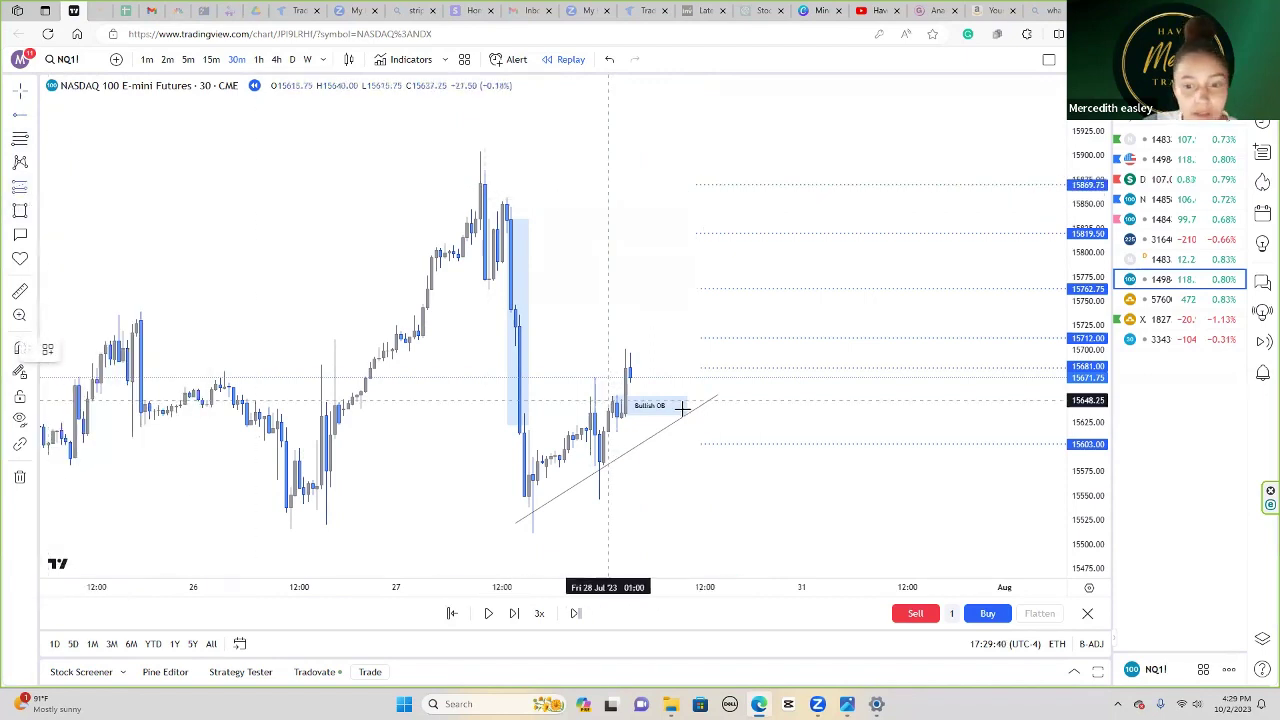
pyautogui.click(630, 396)
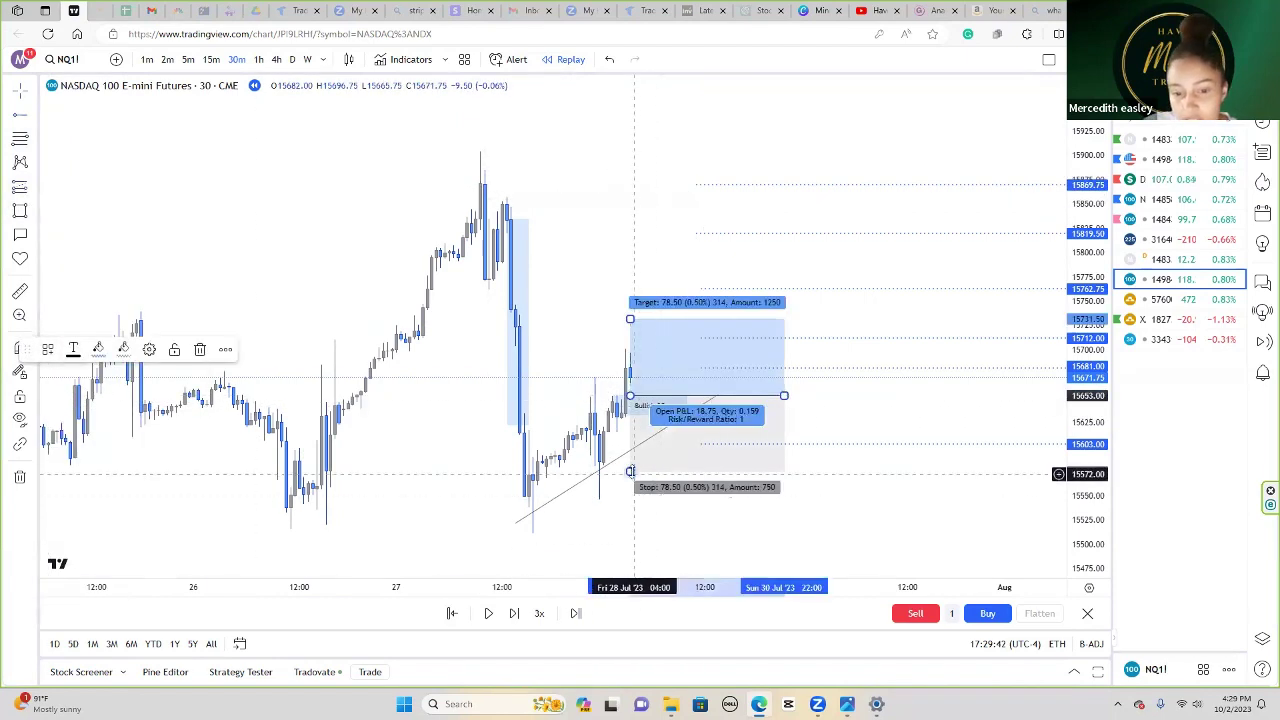
pyautogui.moveTo(633, 443); pyautogui.dragTo(630, 445)
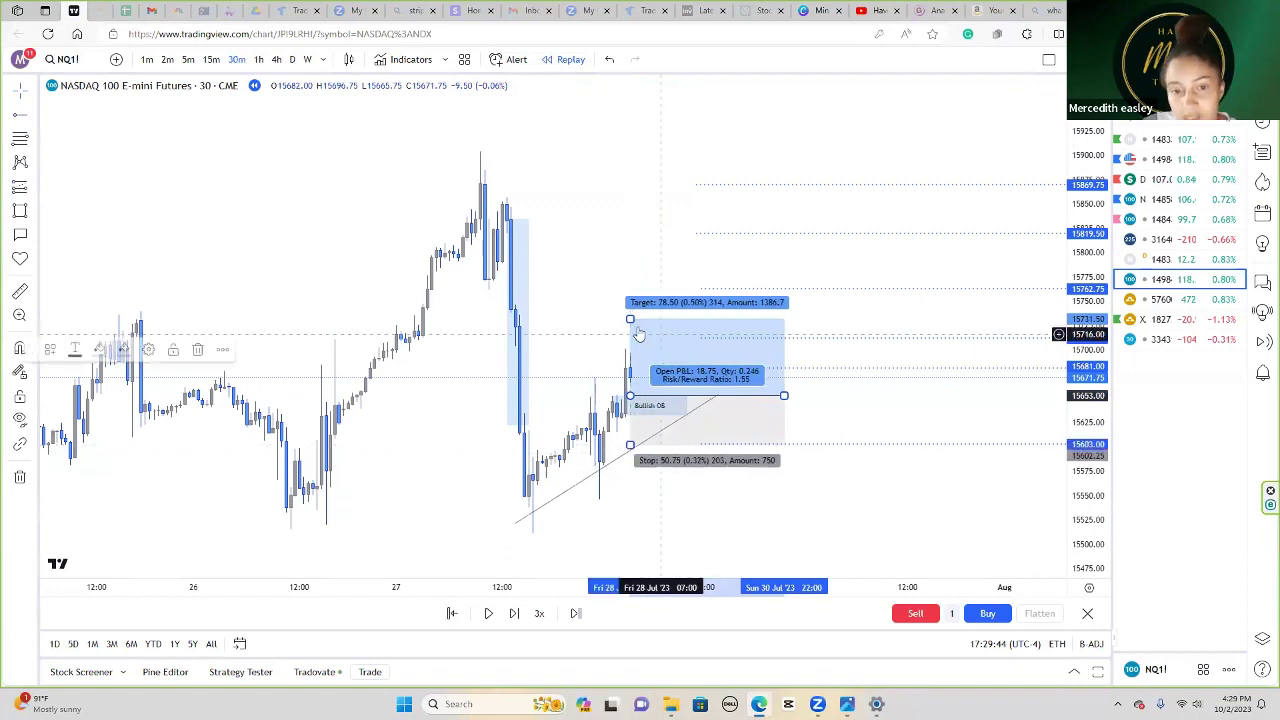
pyautogui.moveTo(630, 319); pyautogui.dragTo(636, 185)
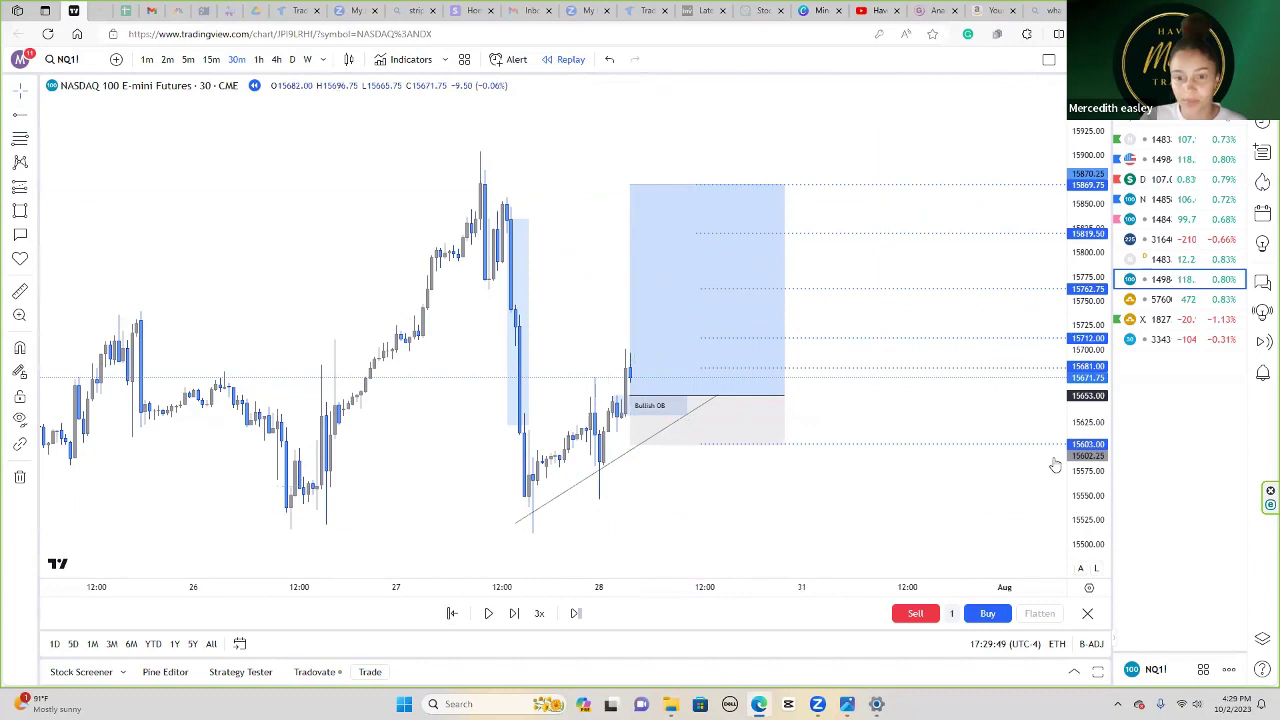
# Step: Play the bar replay forward a few candles until price pulls back to the long position's entry level
pyautogui.moveTo(1085, 504); pyautogui.dragTo(1078, 465)
pyautogui.moveTo(862, 439); pyautogui.dragTo(836, 441)
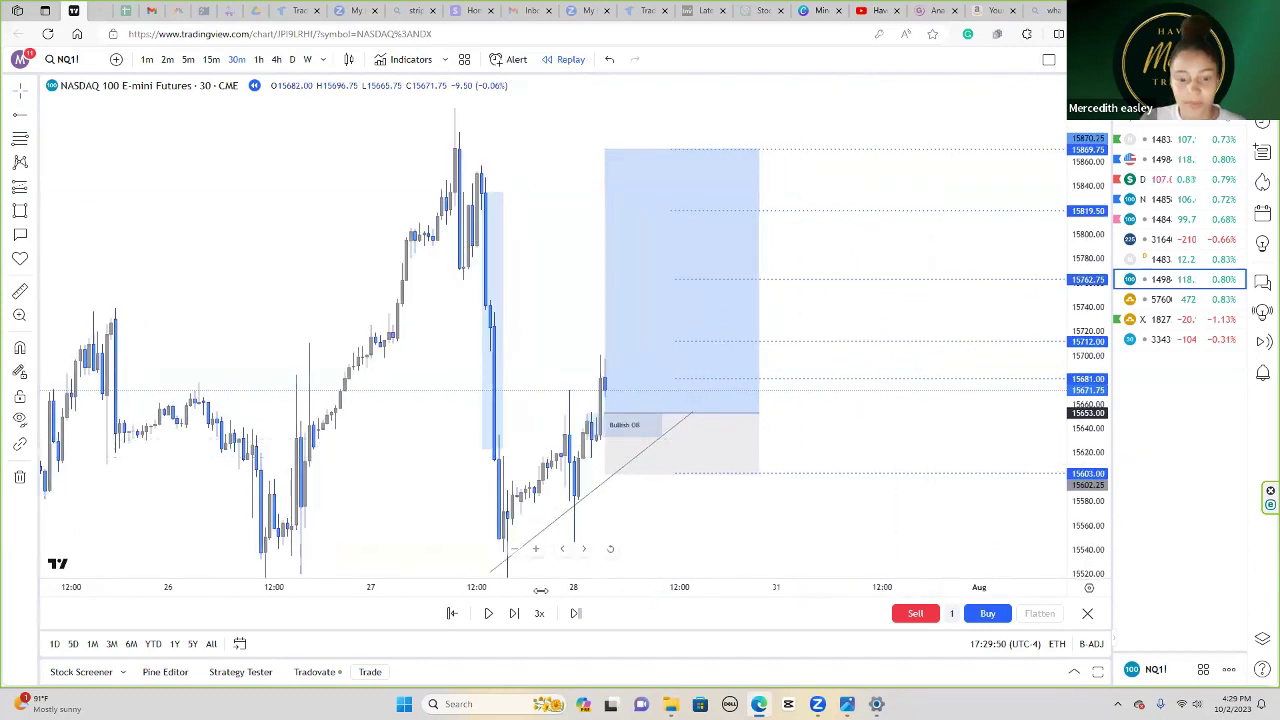
pyautogui.click(490, 614)
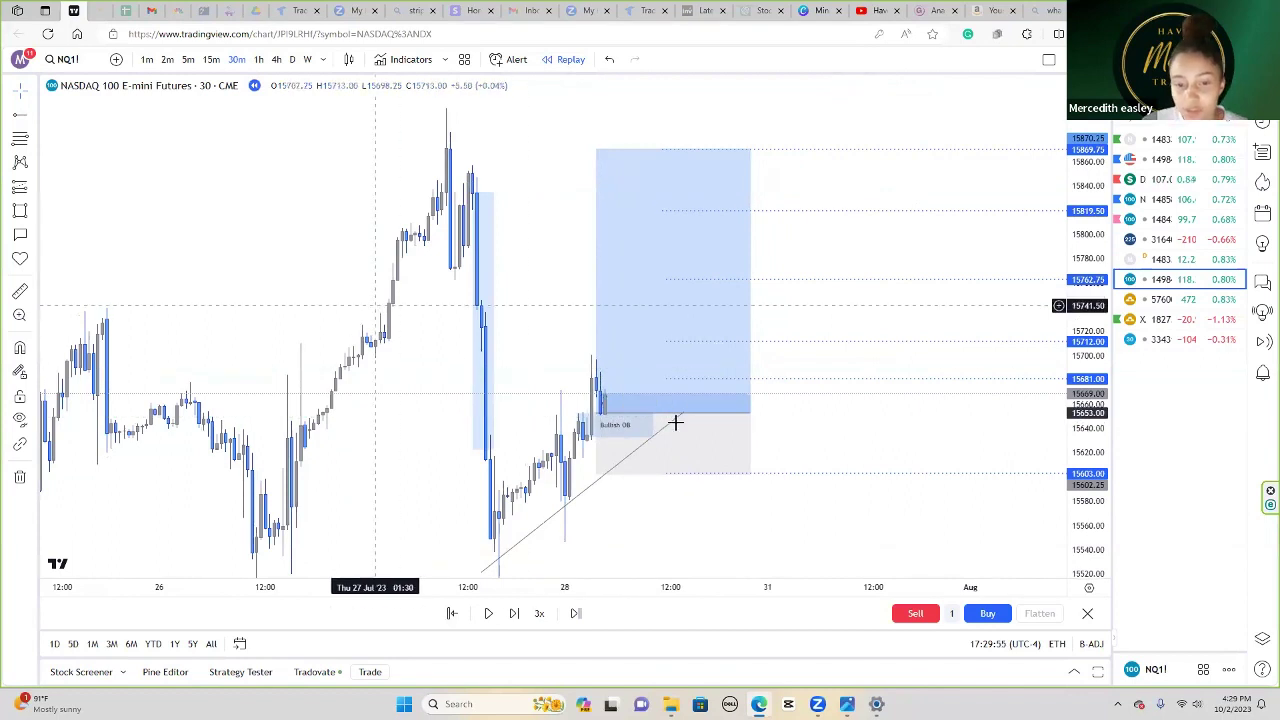
pyautogui.moveTo(604, 422)
pyautogui.click(491, 365)
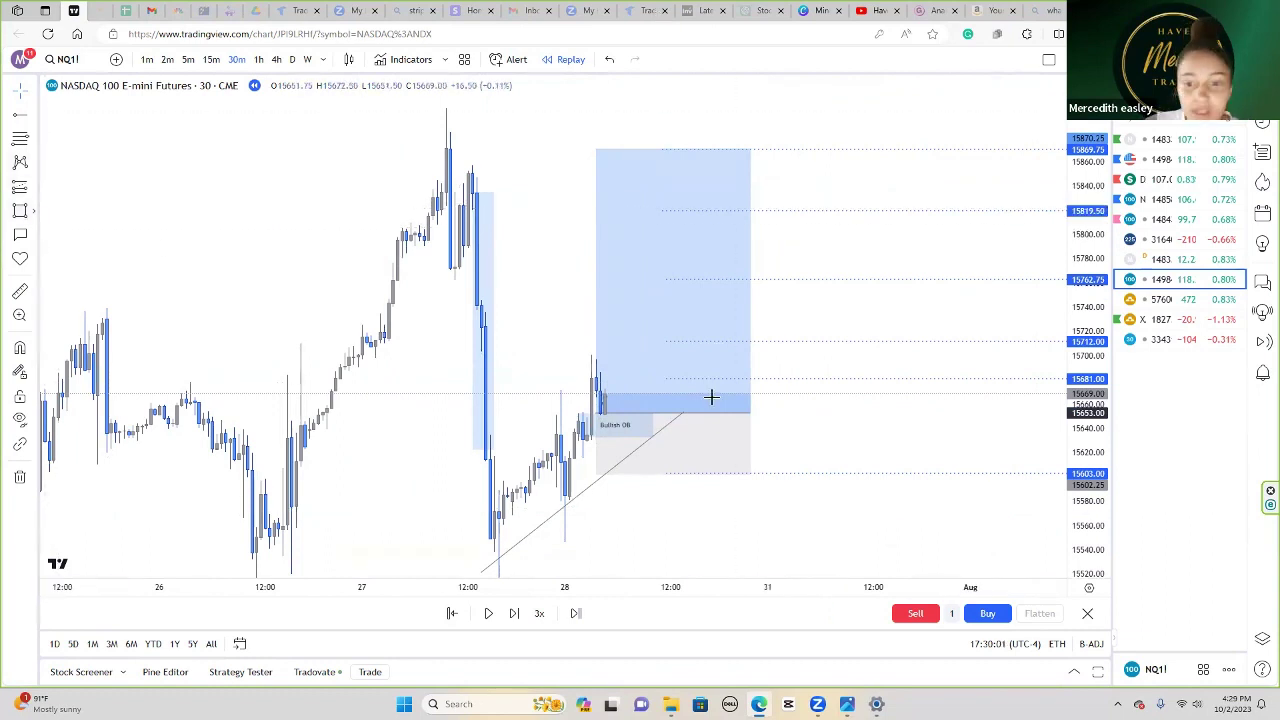
# Step: Draw two narrow rectangles beside the long position, from 15653 up to about 15680 and up to about 15712
pyautogui.click(770, 381)
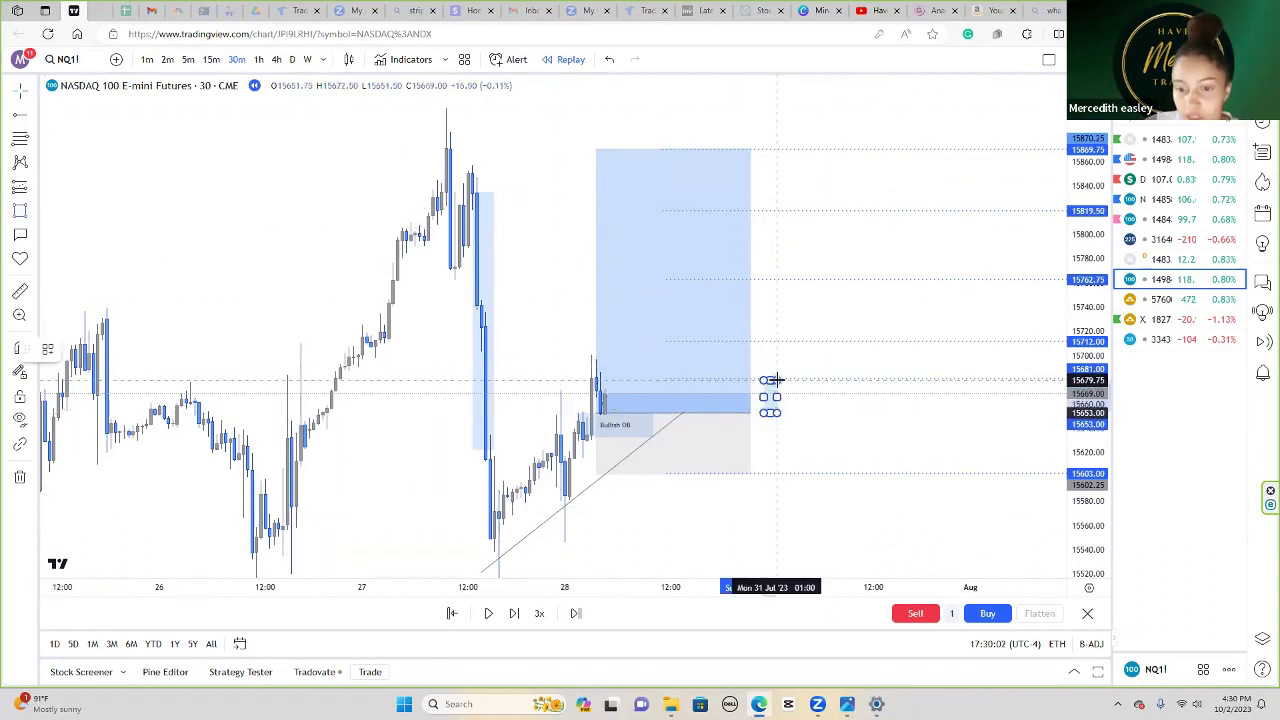
pyautogui.hotkey('alt', 'shift', 'r')
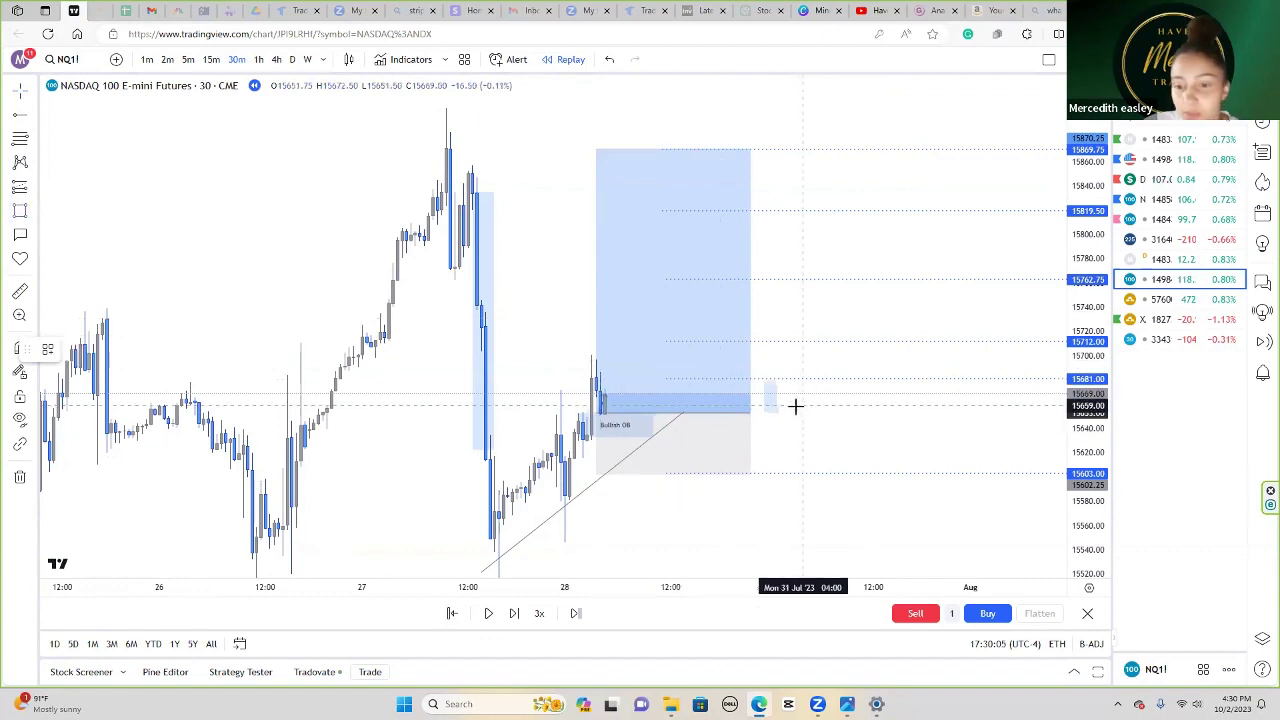
pyautogui.click(796, 412)
pyautogui.click(799, 345)
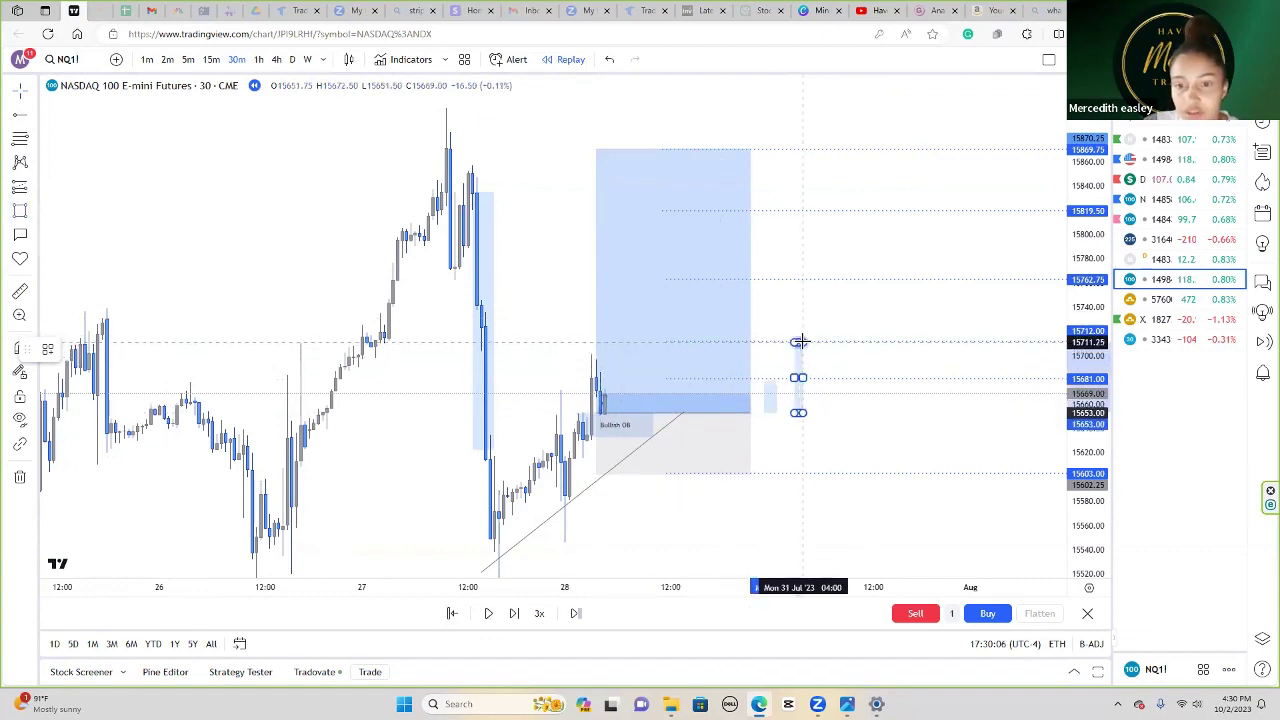
pyautogui.click(812, 341)
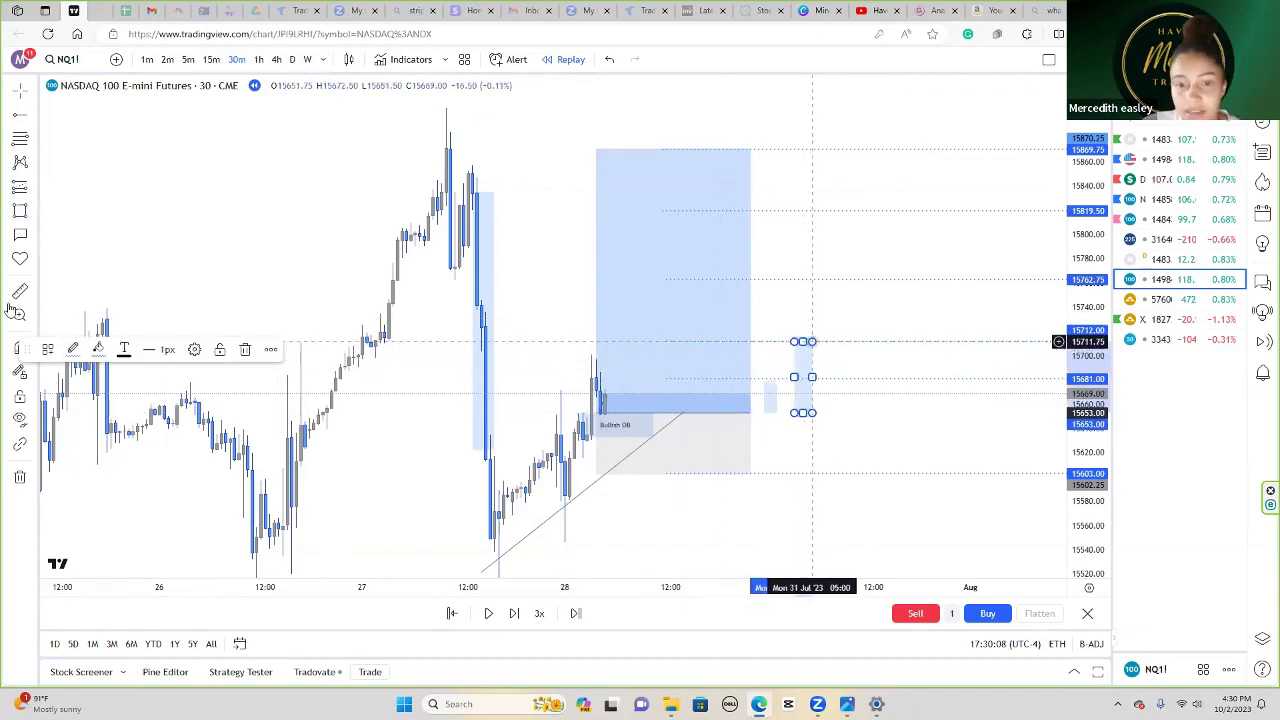
# Step: Measure the price distance from just above the entry level up to the highest target ray, and clear the measurement
pyautogui.click(19, 291)
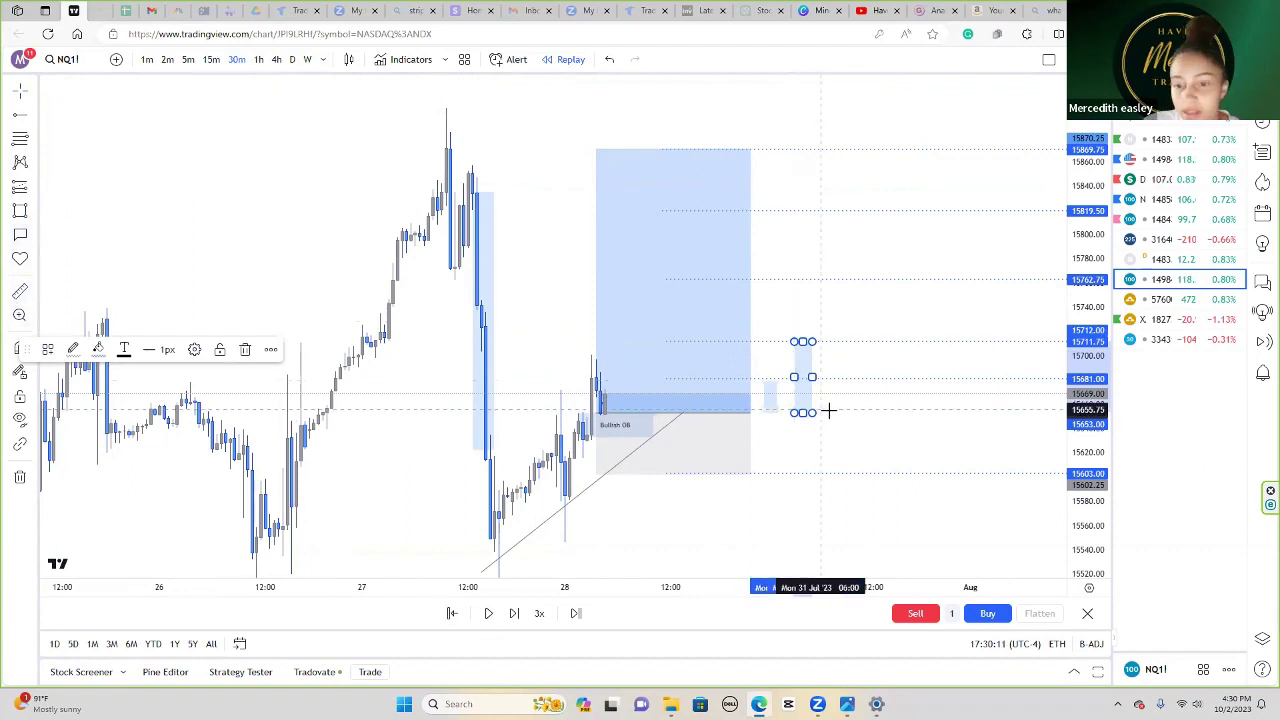
pyautogui.click(835, 410)
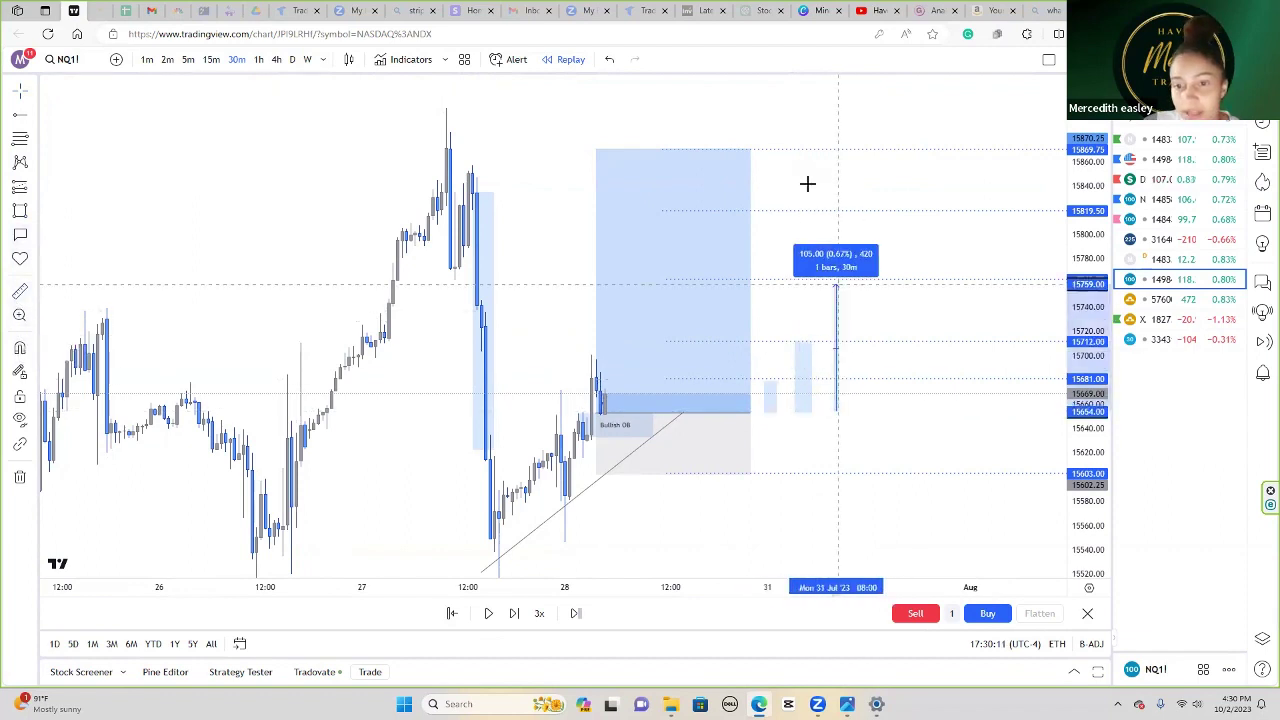
pyautogui.click(847, 148)
pyautogui.click(918, 481)
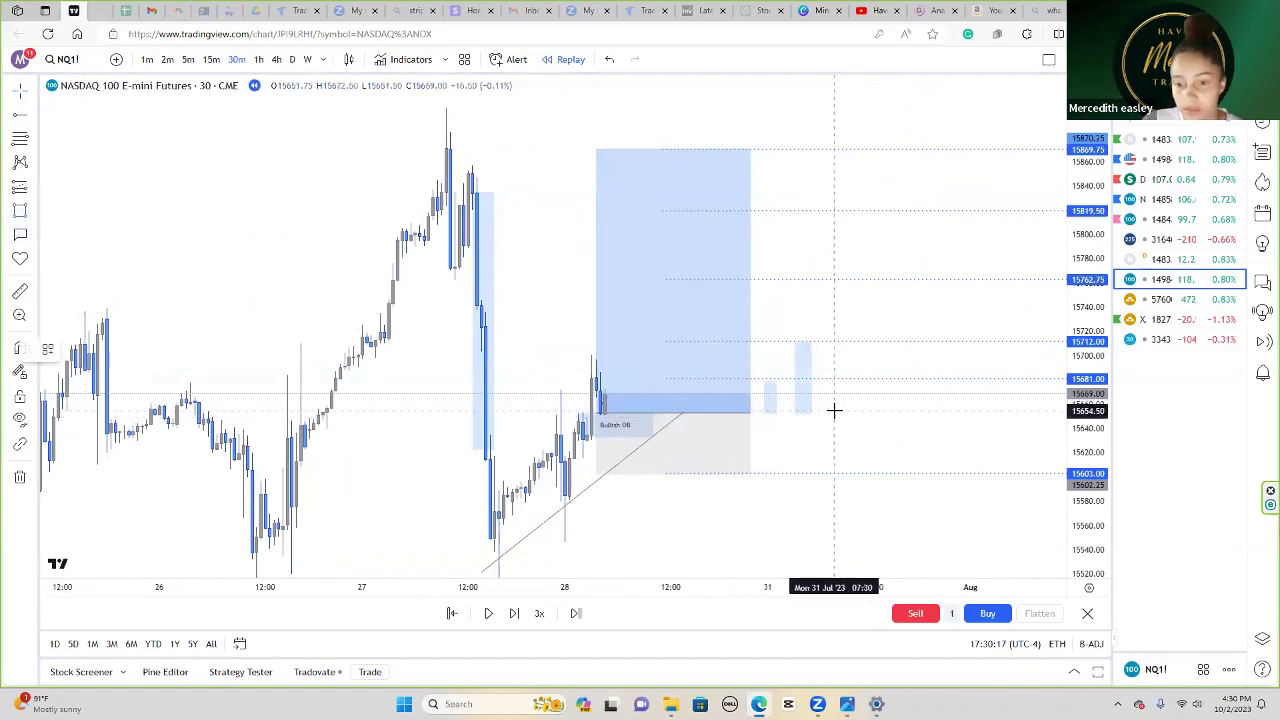
# Step: Draw a tall rectangle from about 15655 up to 15869.75, and a red-filled one below the first narrow rectangle, from 15653 to about 15602.5
pyautogui.click(871, 149)
pyautogui.click(826, 106)
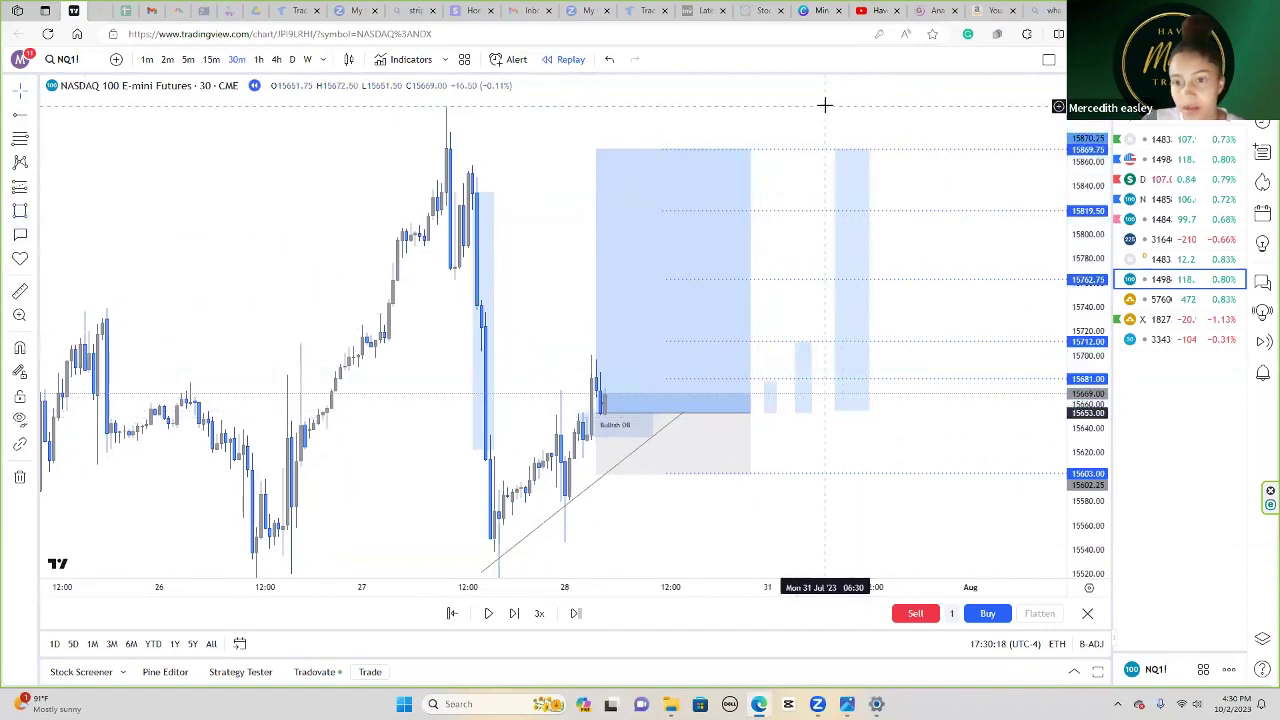
pyautogui.click(16, 215)
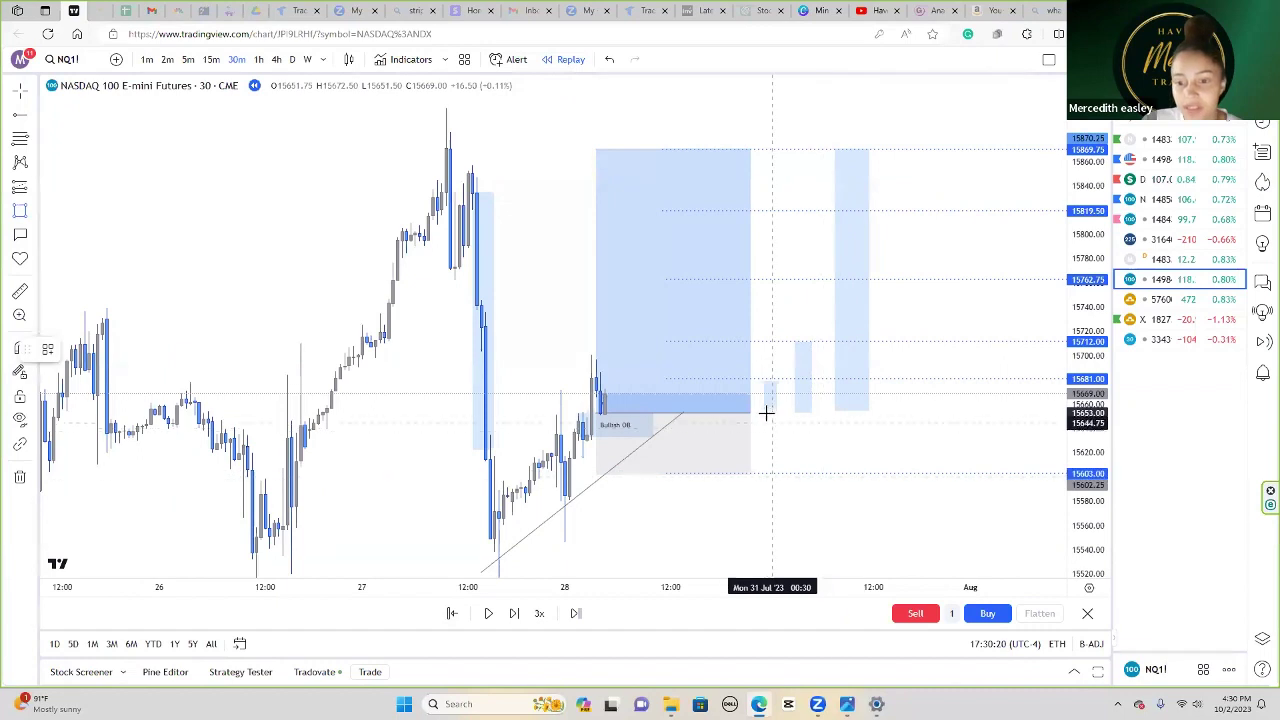
pyautogui.click(780, 474)
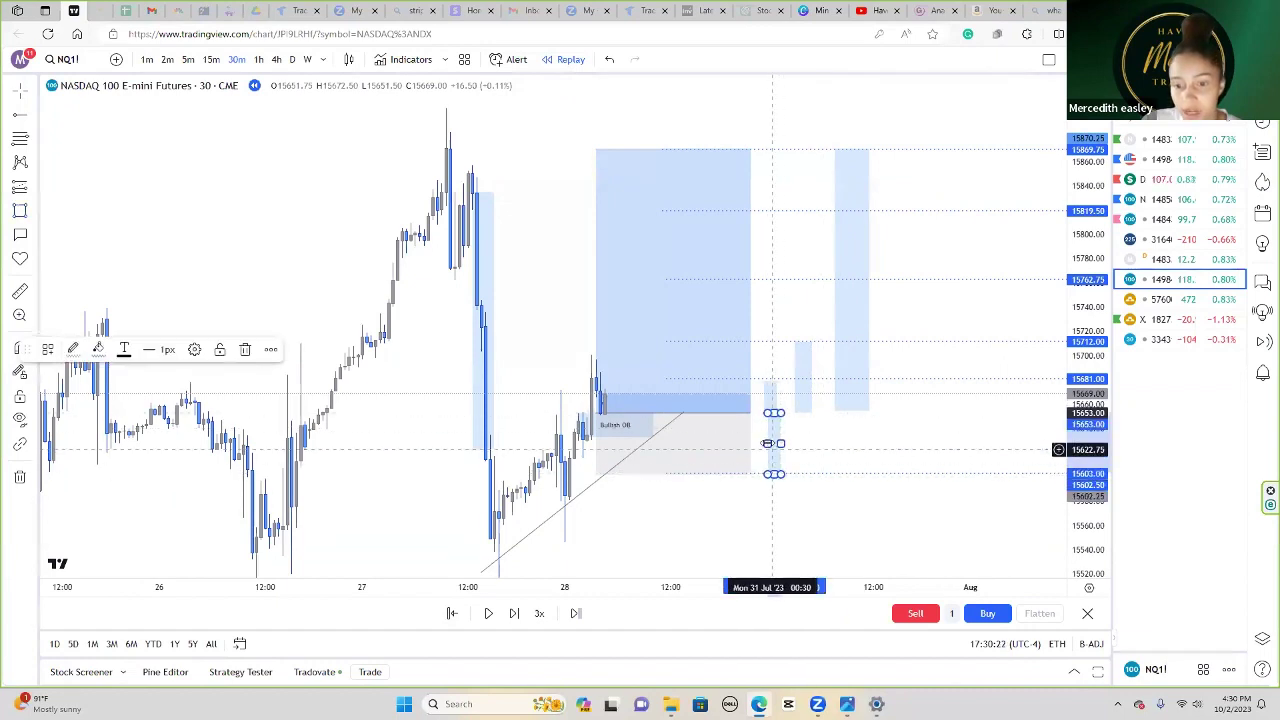
pyautogui.click(98, 349)
pyautogui.click(100, 394)
pyautogui.click(80, 274)
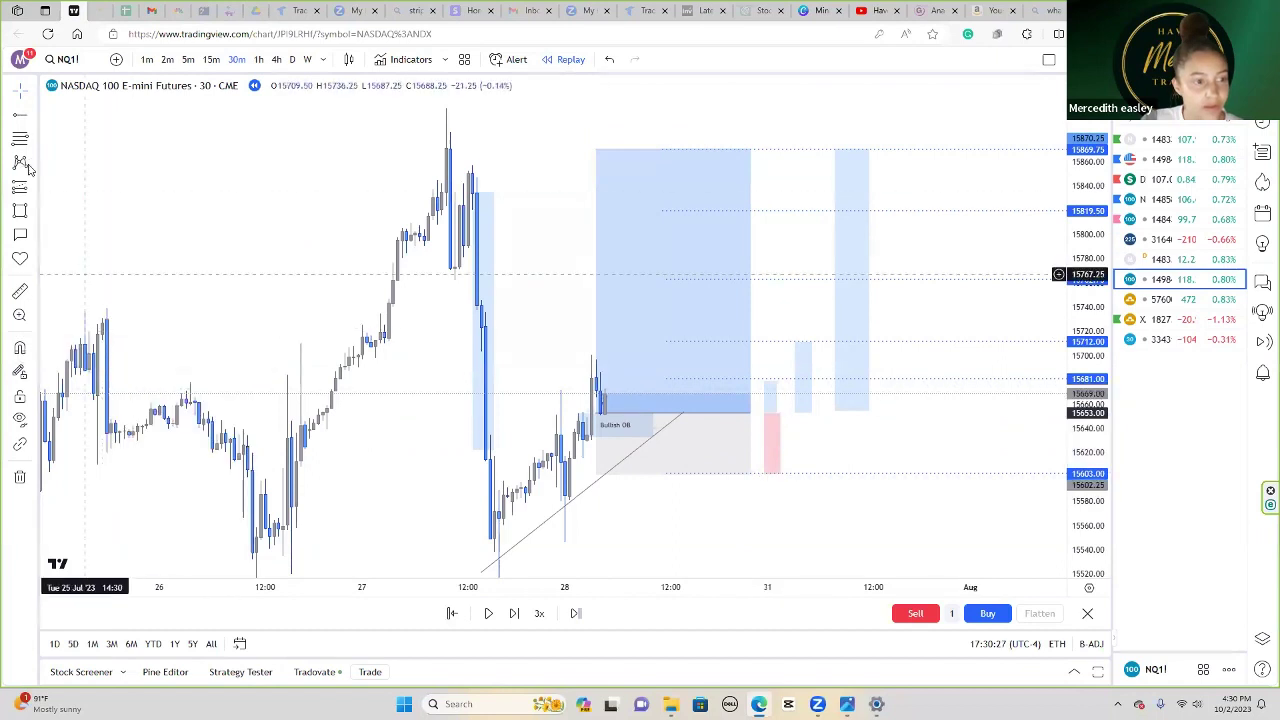
# Step: Draw two more red rectangles beneath the second and third blue rectangles, from around the entry level down to about the 15603 ray
pyautogui.click(795, 412)
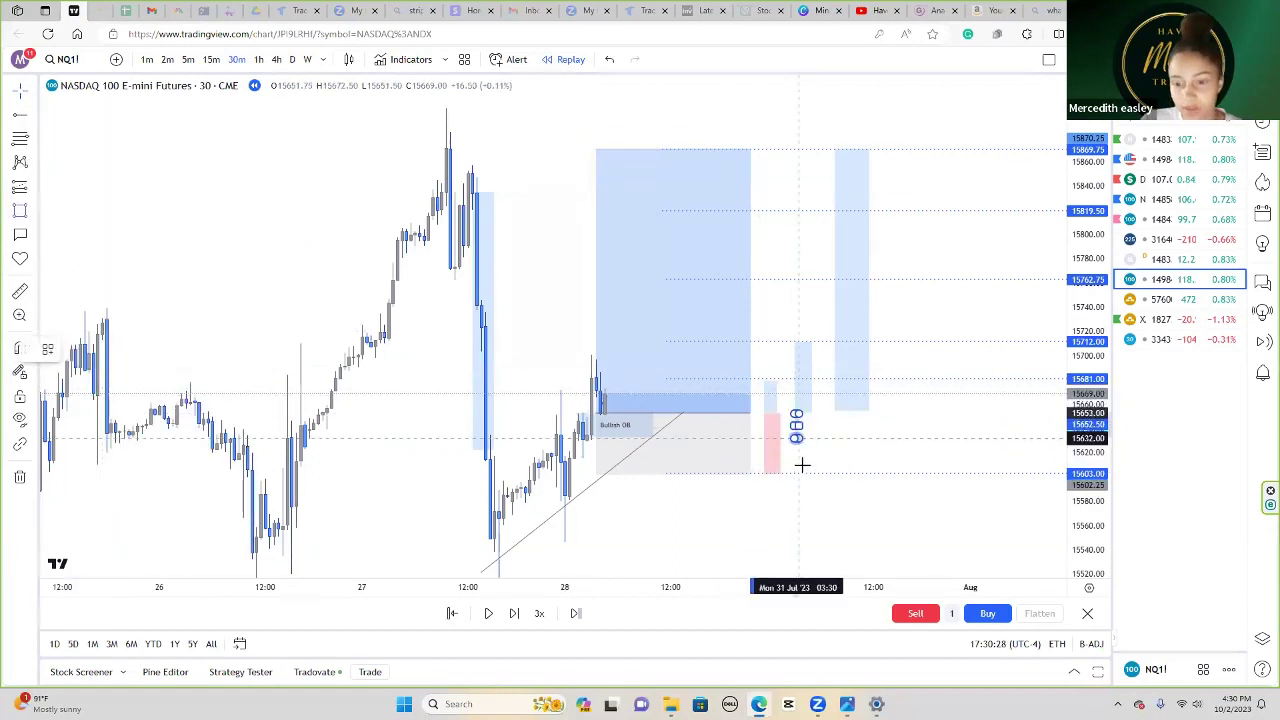
pyautogui.click(816, 472)
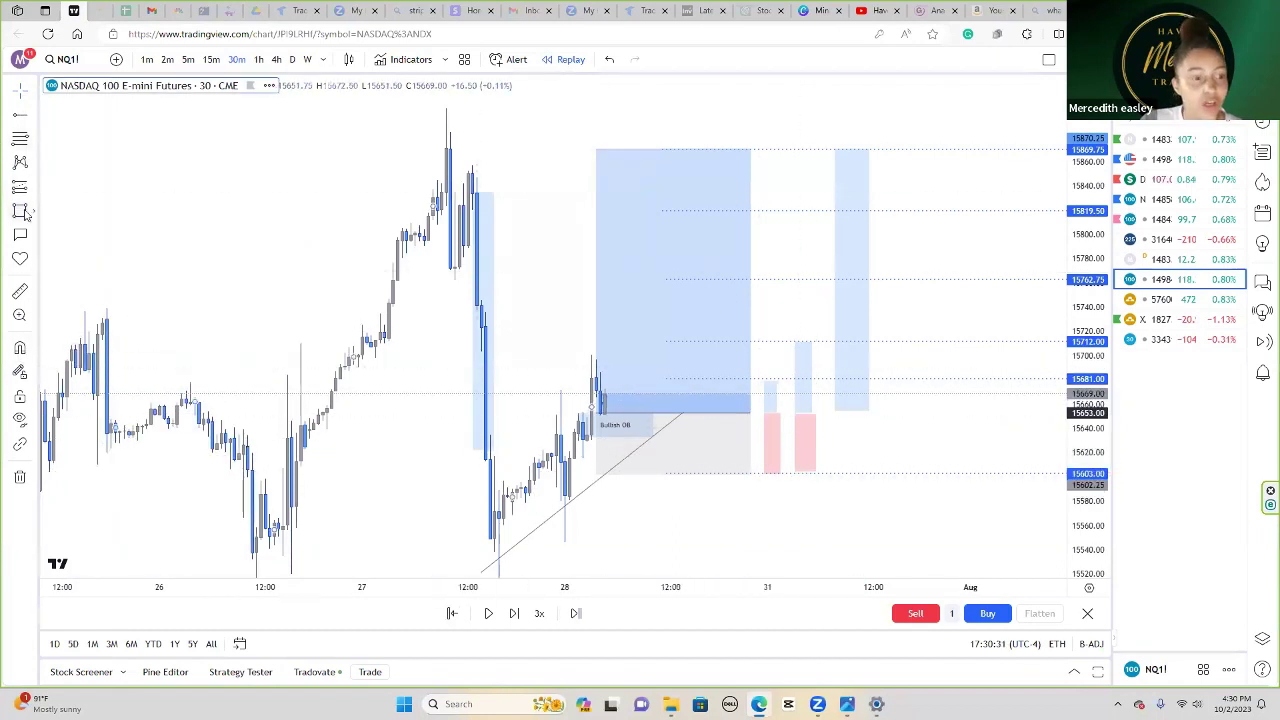
pyautogui.click(837, 408)
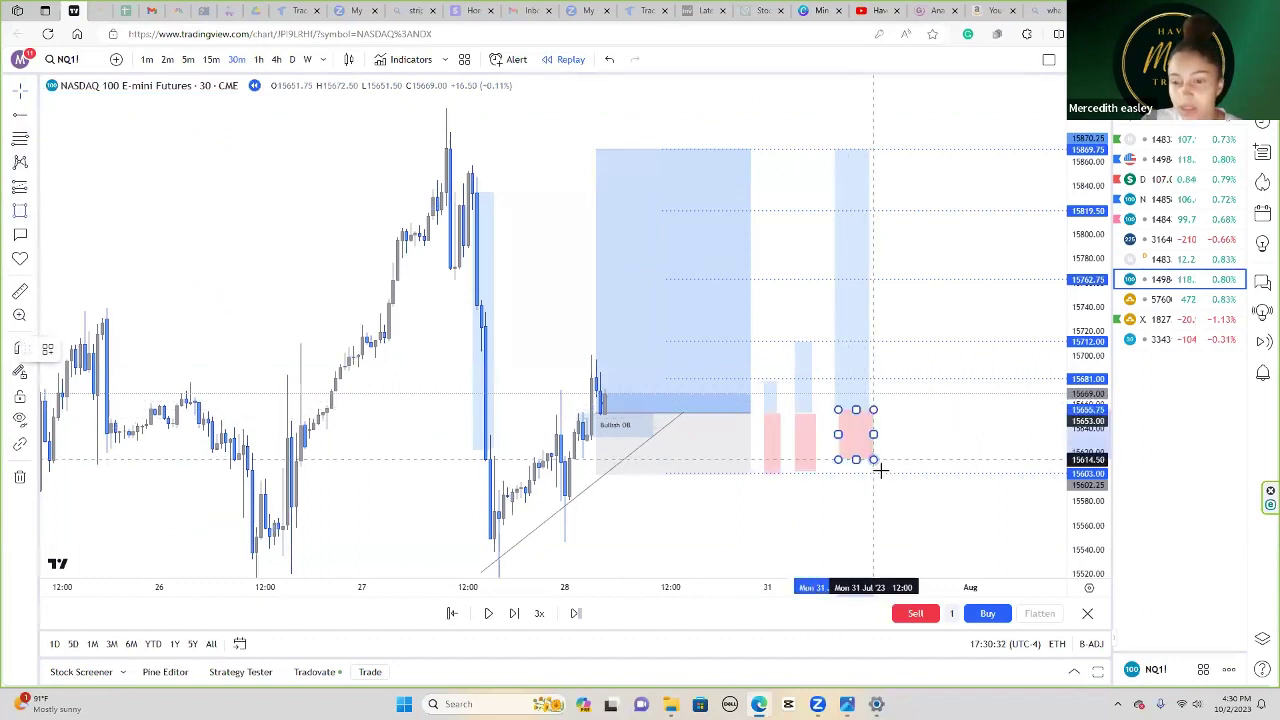
pyautogui.click(882, 472)
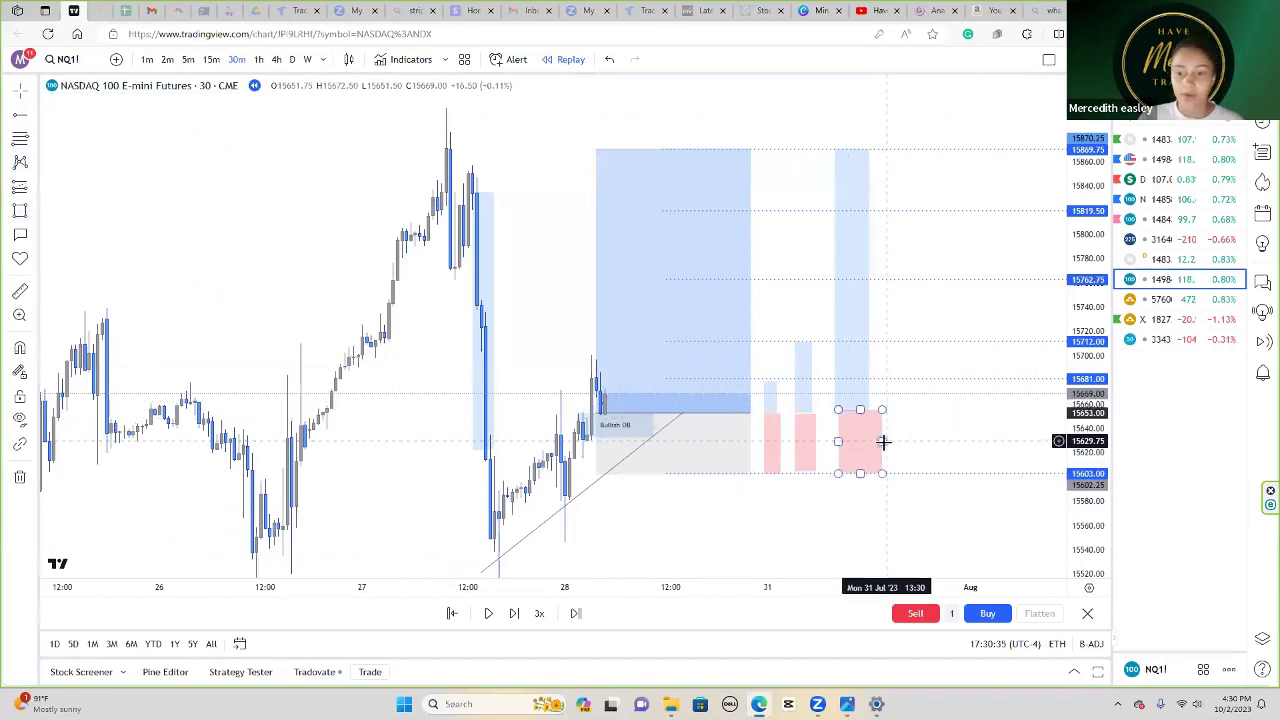
pyautogui.click(908, 479)
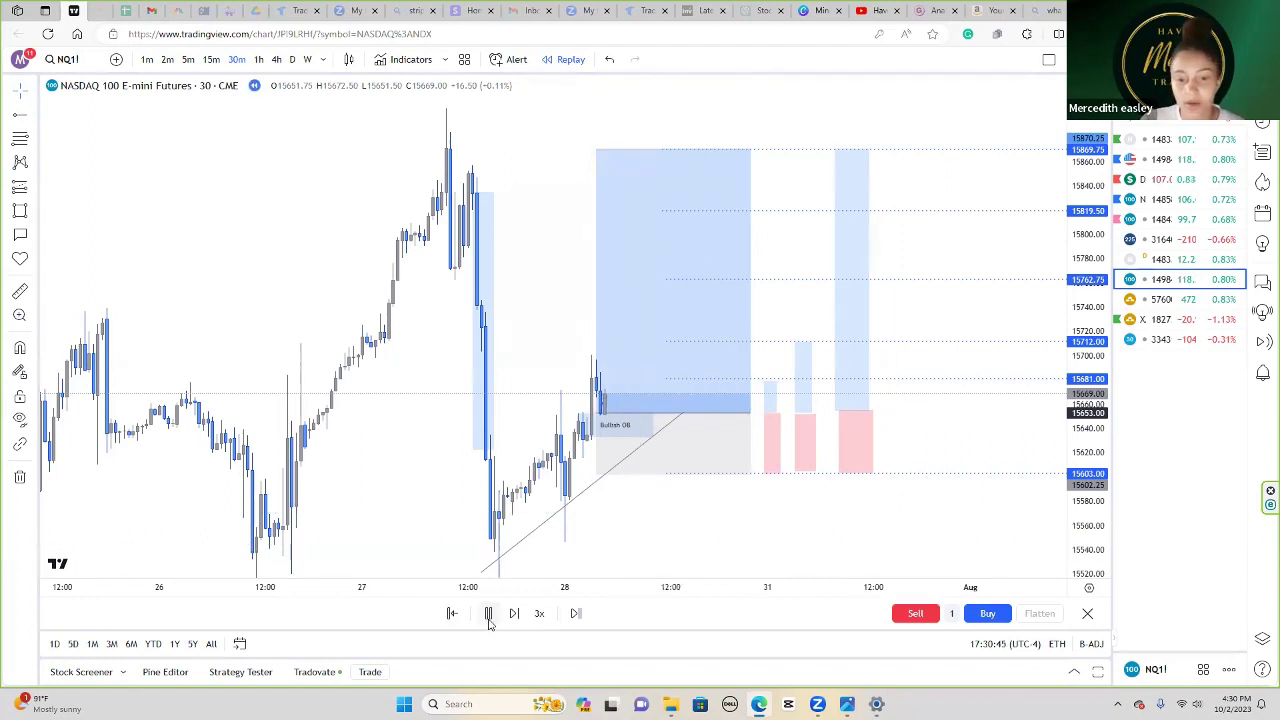
# Step: Play the replay forward until price passes the 15681 ray, and place a "+29 pts" text label by the first blue rectangle
pyautogui.click(488, 613)
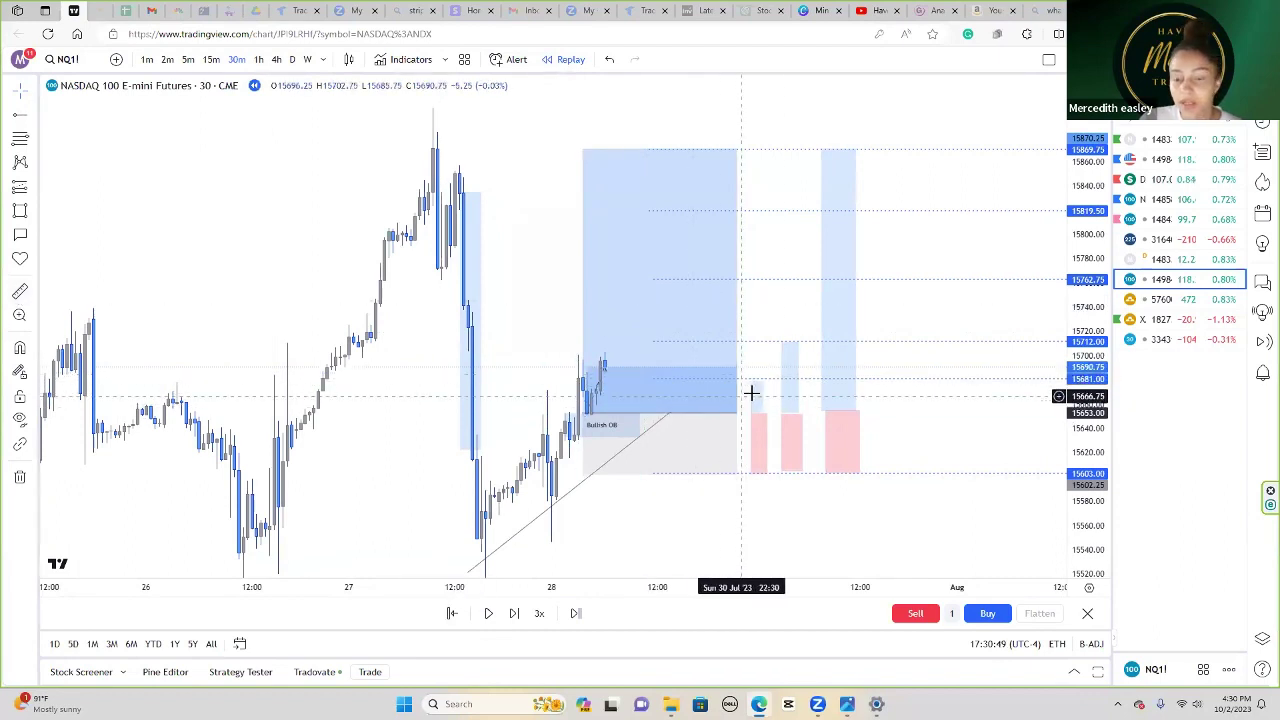
pyautogui.click(36, 190)
pyautogui.click(33, 166)
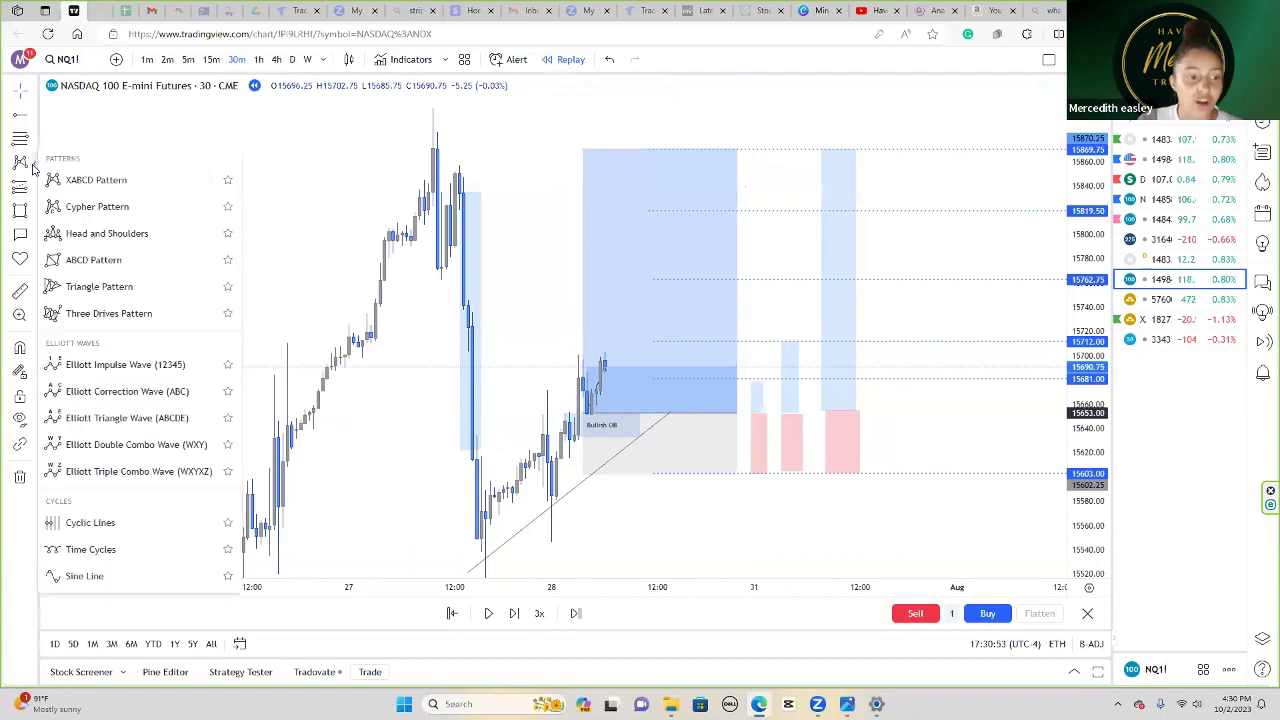
pyautogui.click(34, 212)
pyautogui.click(34, 212)
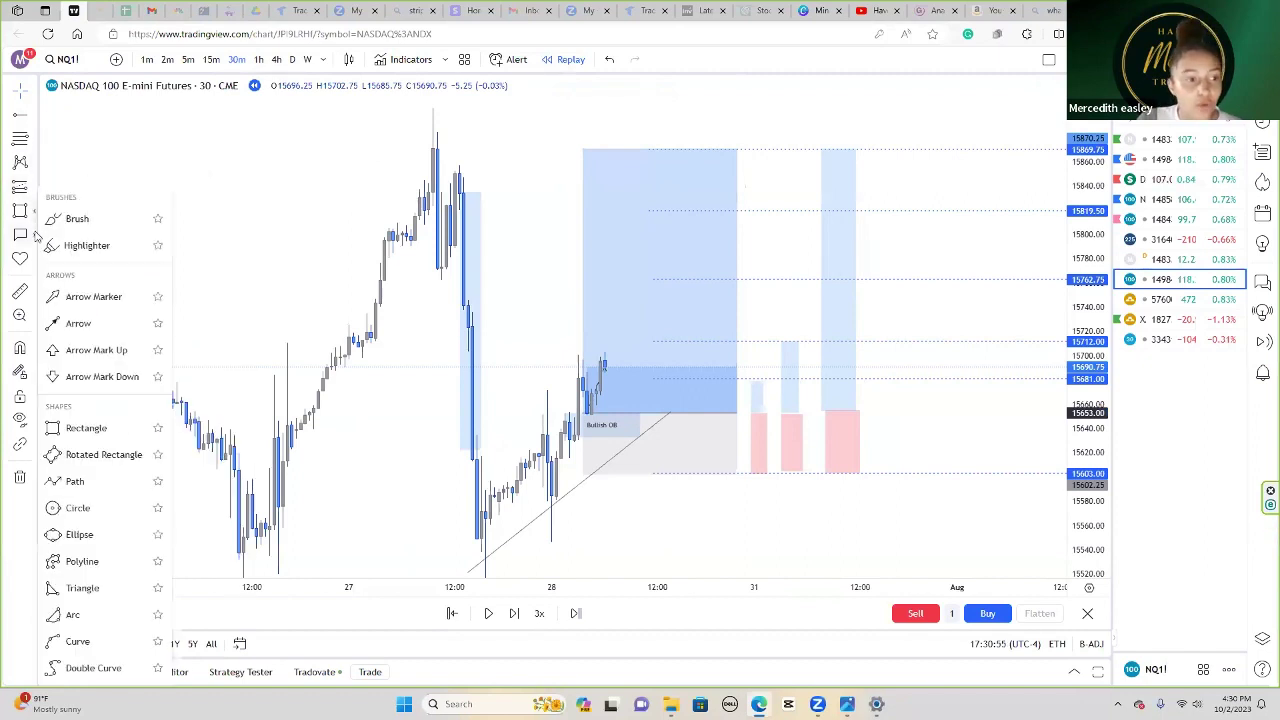
pyautogui.click(36, 236)
pyautogui.click(36, 236)
pyautogui.click(75, 249)
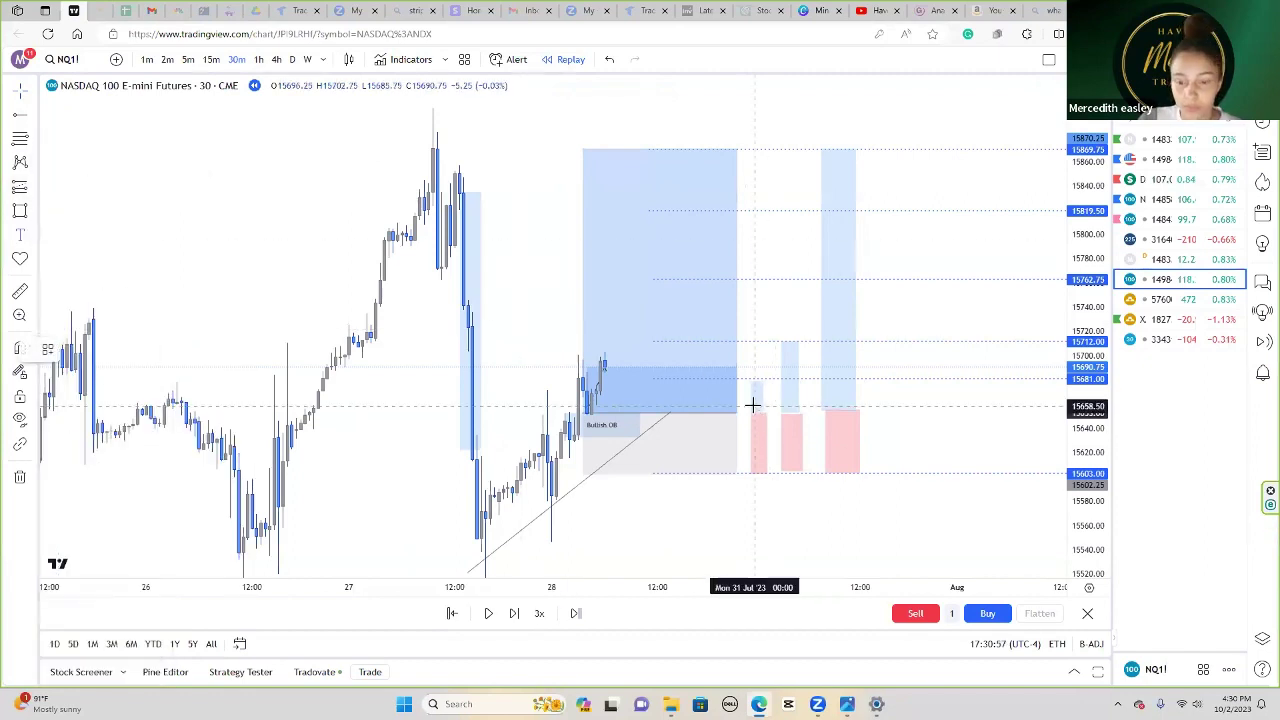
pyautogui.click(753, 405)
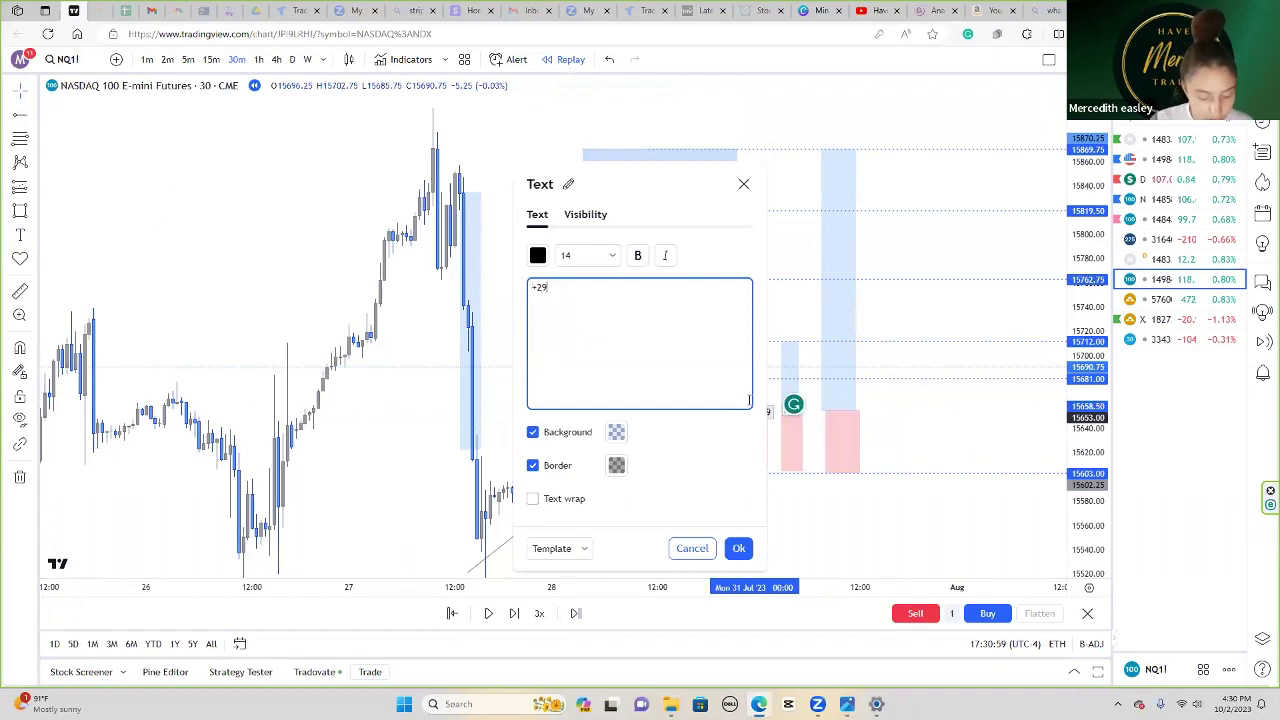
# Step: Set the "+29 pts" label's font size to 10 and move the label onto the first blue rectangle
pyautogui.click(610, 257)
pyautogui.click(568, 282)
pyautogui.click(914, 537)
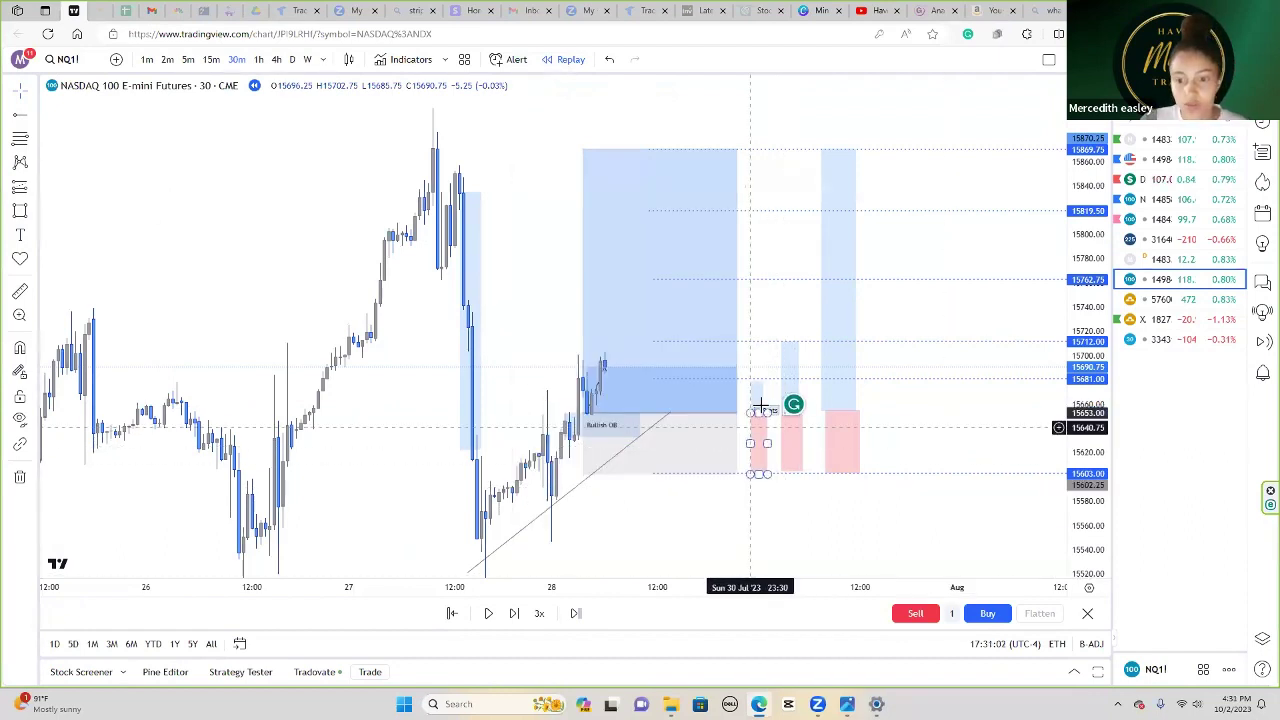
pyautogui.click(776, 413)
pyautogui.moveTo(775, 413); pyautogui.dragTo(762, 400)
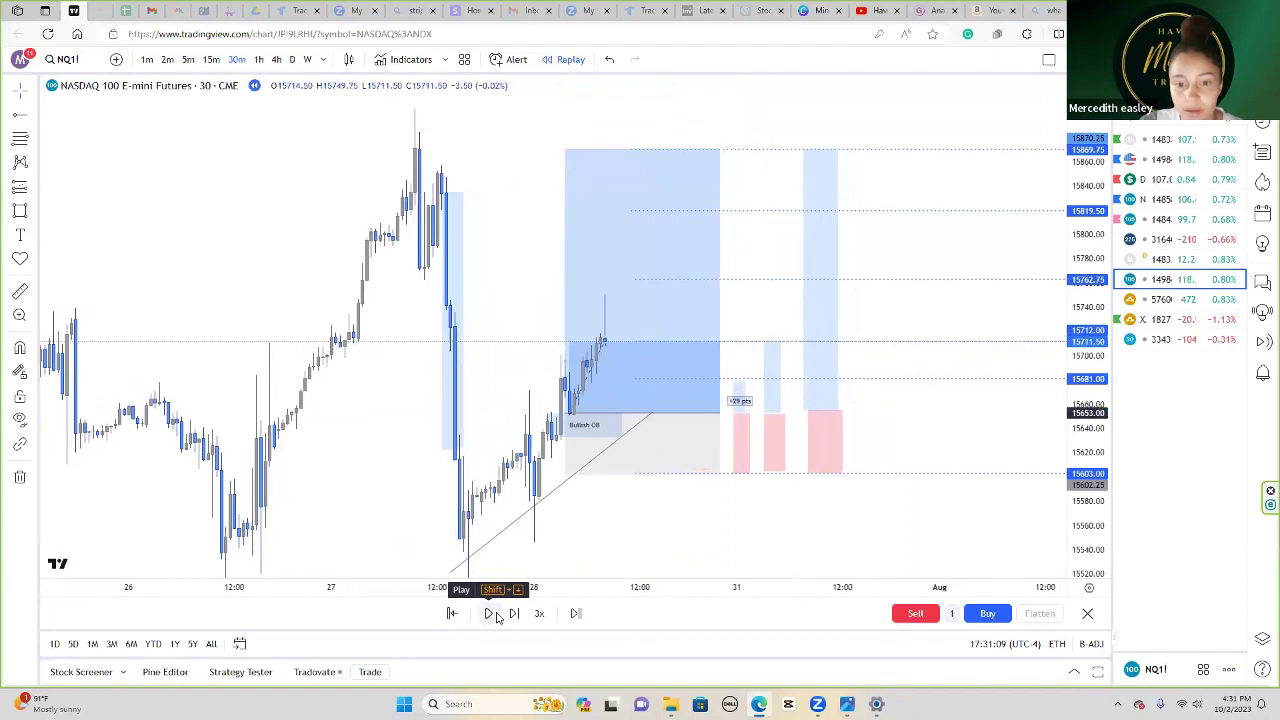
# Step: Play the replay past the 15712 ray, measure the price distance from the entry level up to that ray, and clear the measurement
pyautogui.click(489, 613)
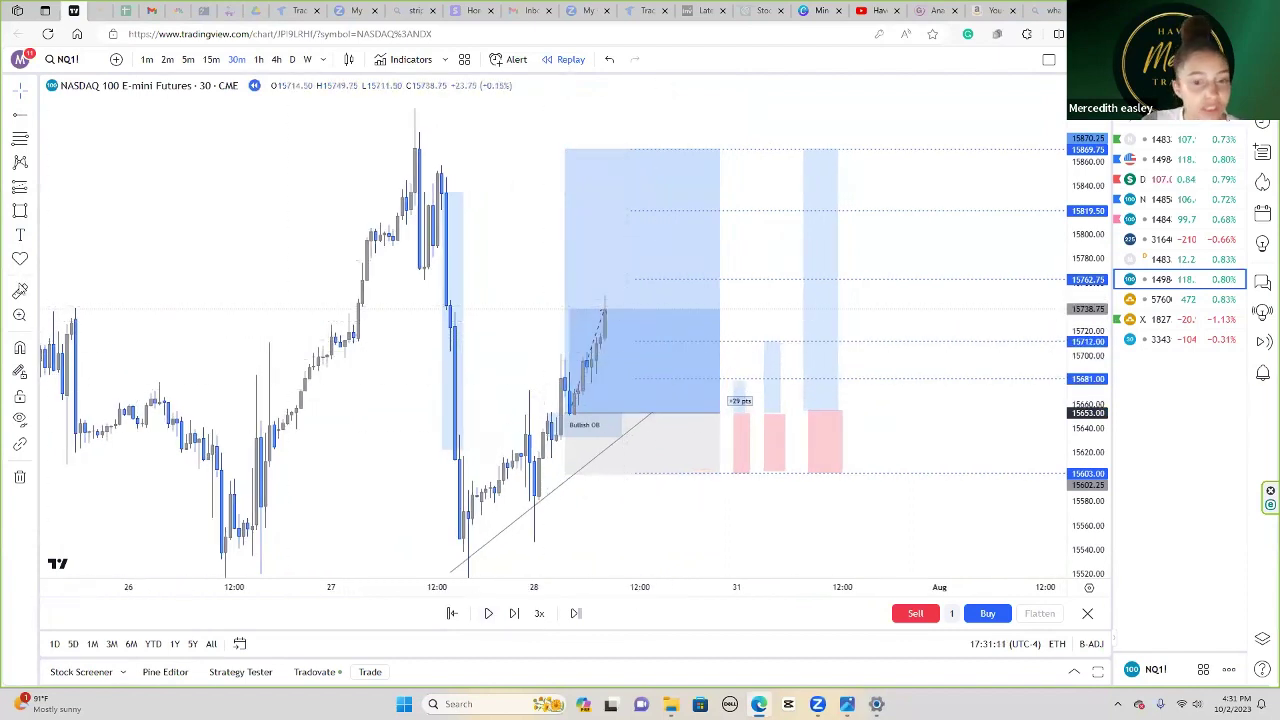
pyautogui.keyDown('shift'); pyautogui.click(563, 415); pyautogui.keyUp('shift')
pyautogui.click(688, 342)
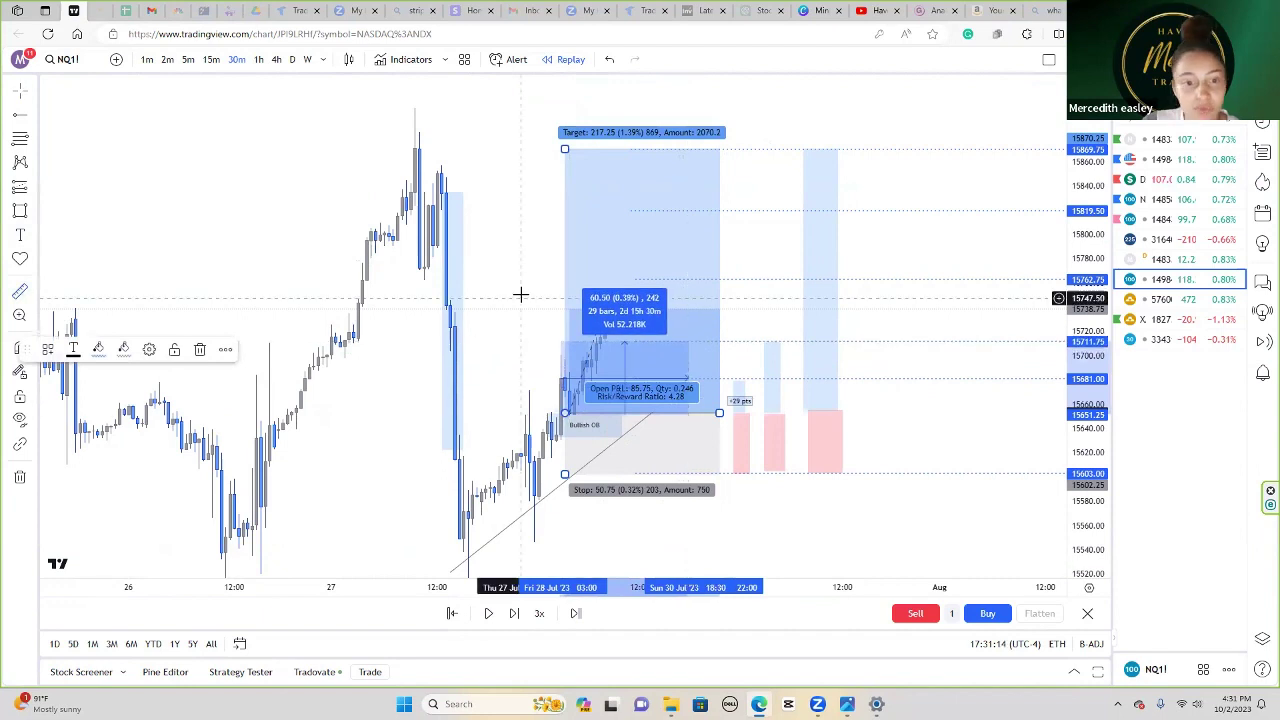
pyautogui.press('Escape')
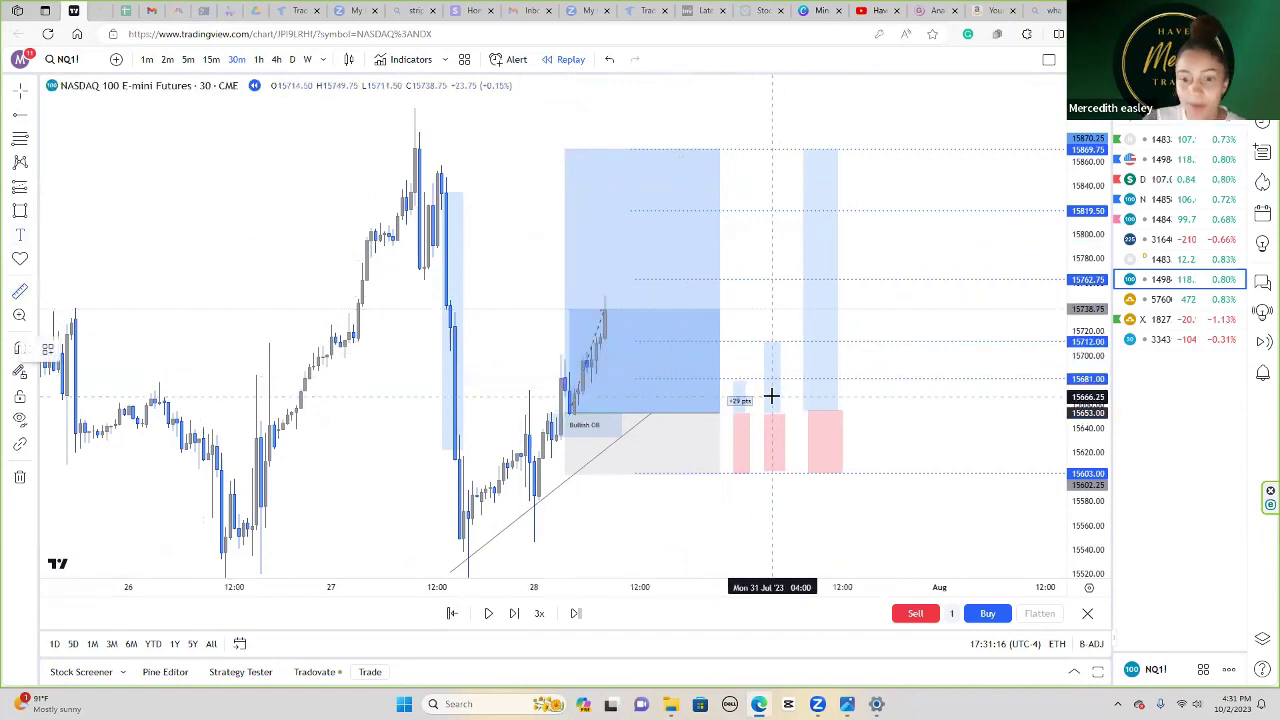
# Step: Label the second blue rectangle "+60" and raise the third red rectangle's lower edge to about 15661, leaving a thin strip above the entry
pyautogui.click(773, 398)
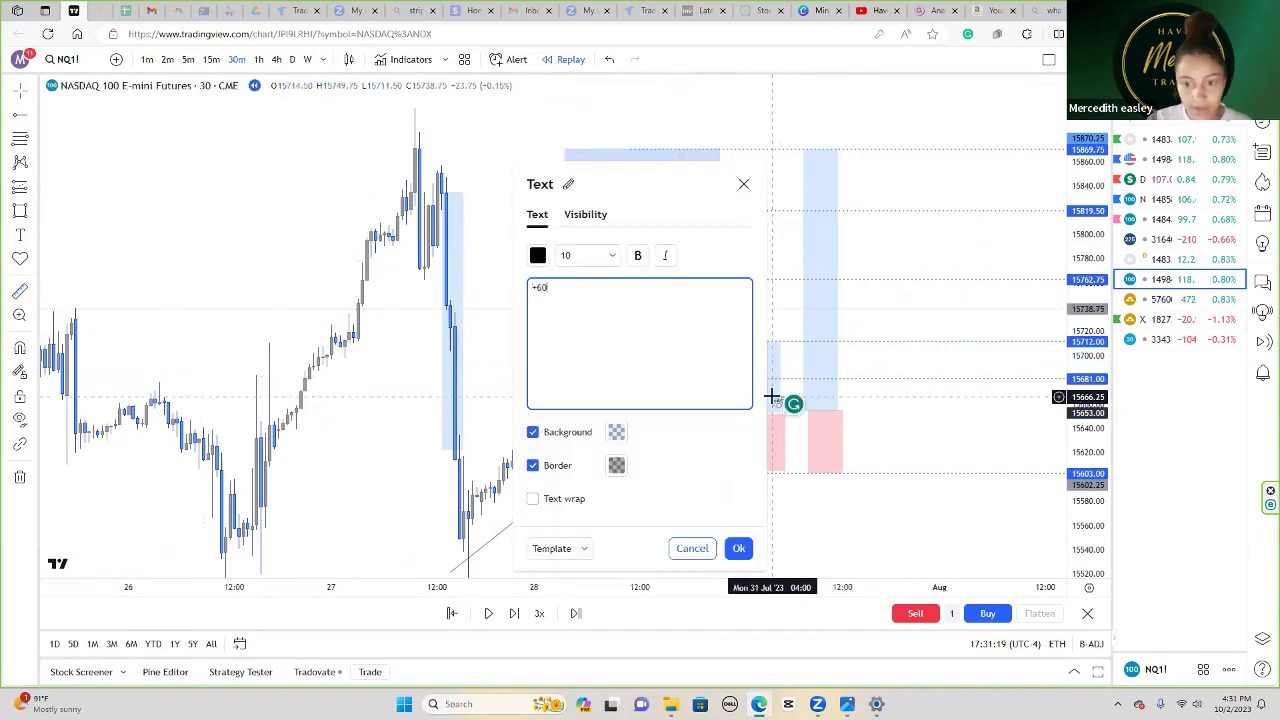
pyautogui.click(865, 433)
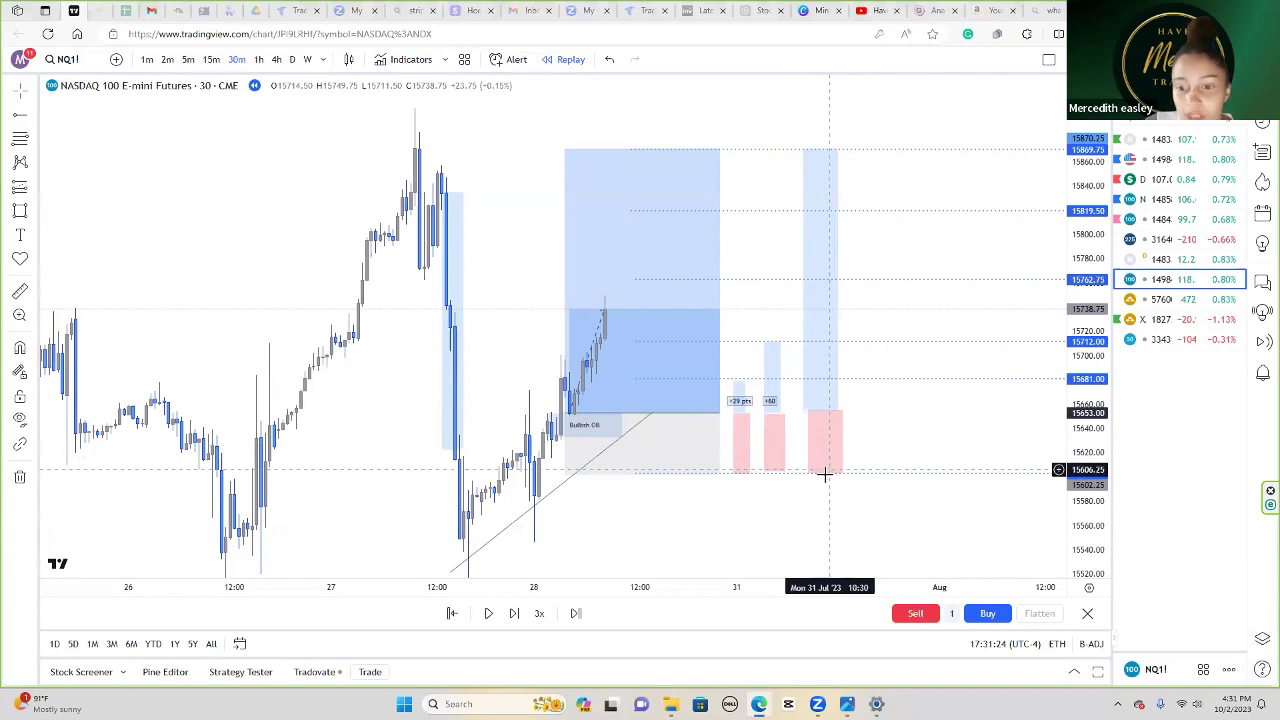
pyautogui.moveTo(826, 460); pyautogui.dragTo(824, 403)
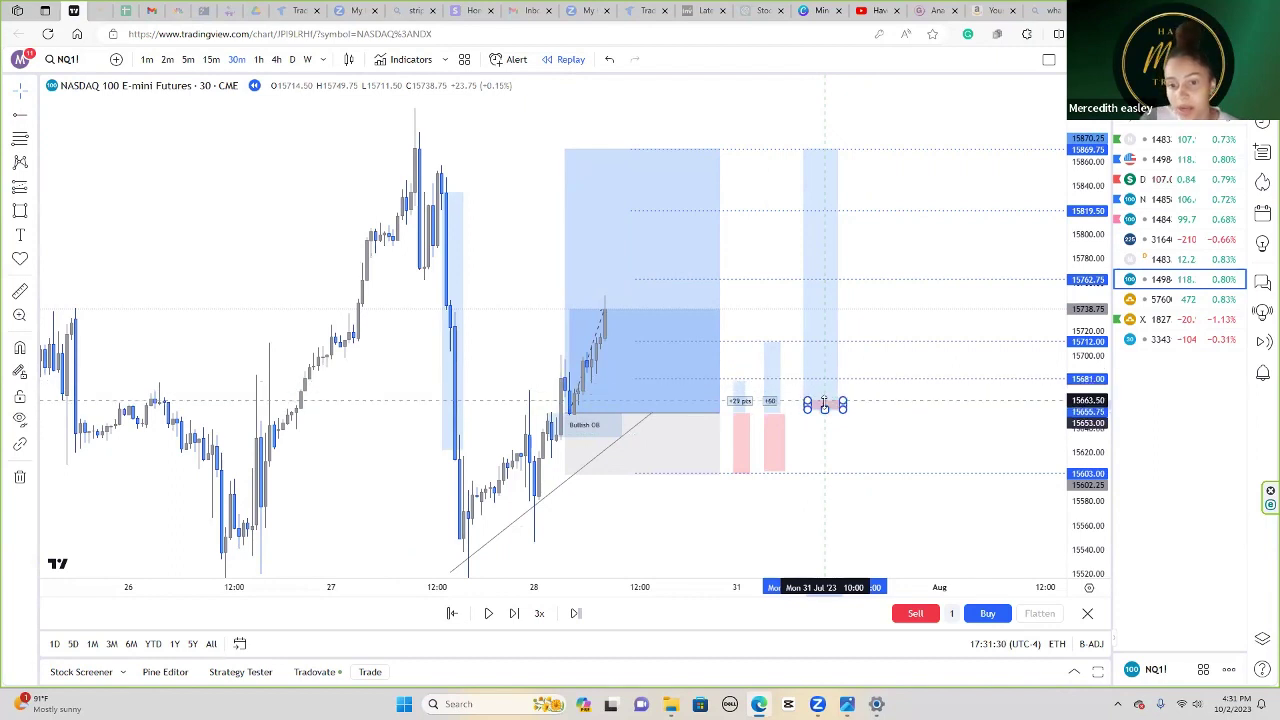
pyautogui.click(921, 423)
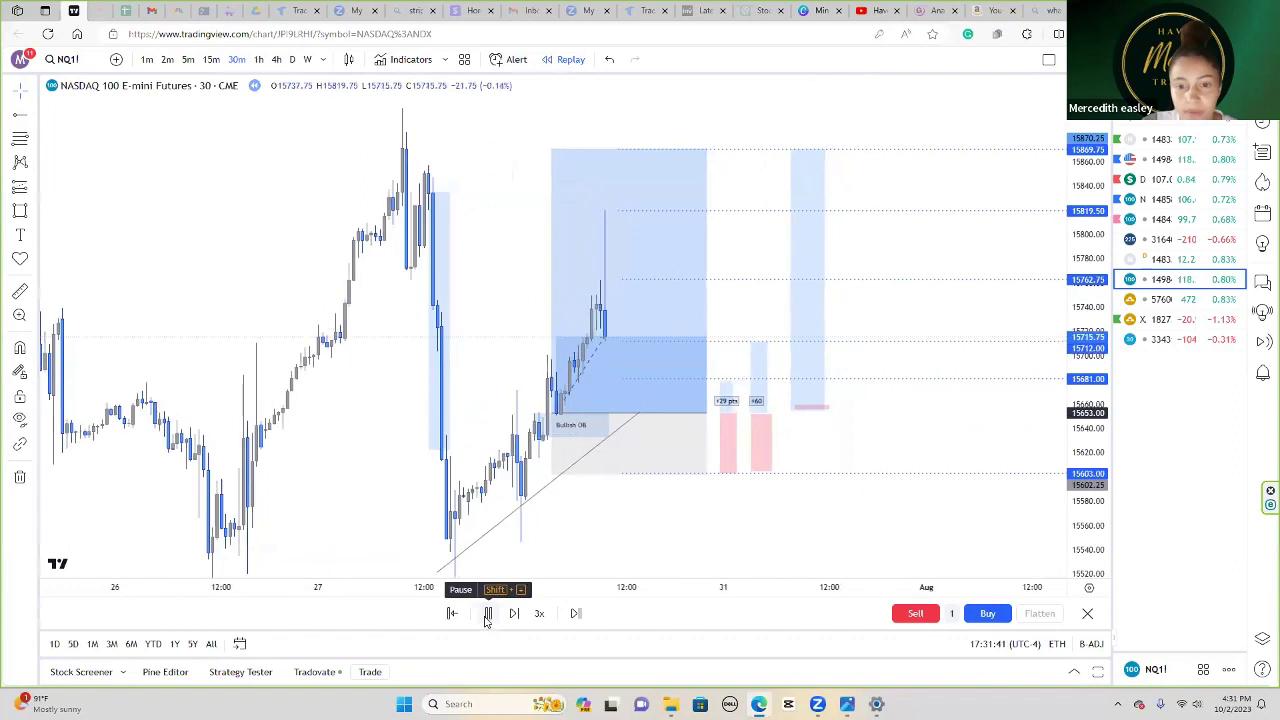
# Step: Play the replay past the 15819.50 ray, and reshape the third red rectangle to span 15655.75 to 15711.75, aligned with the blue rectangle's left edge
pyautogui.click(487, 613)
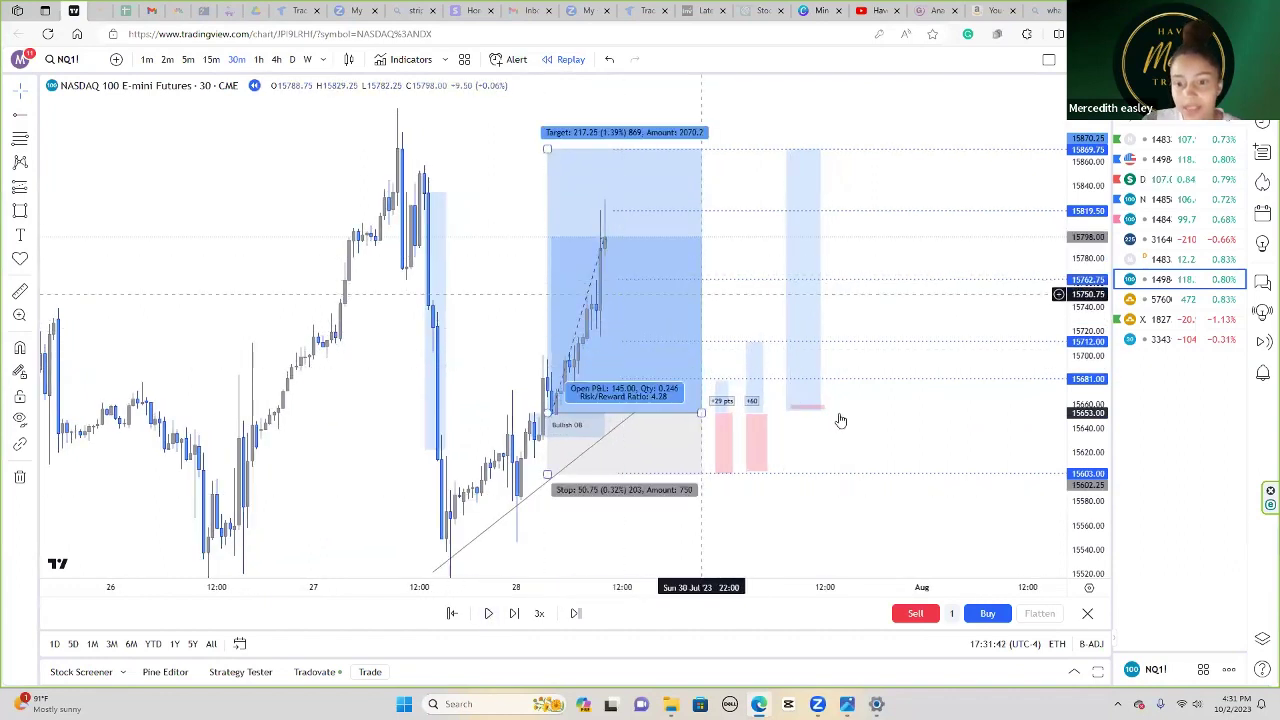
pyautogui.moveTo(807, 402); pyautogui.dragTo(804, 343)
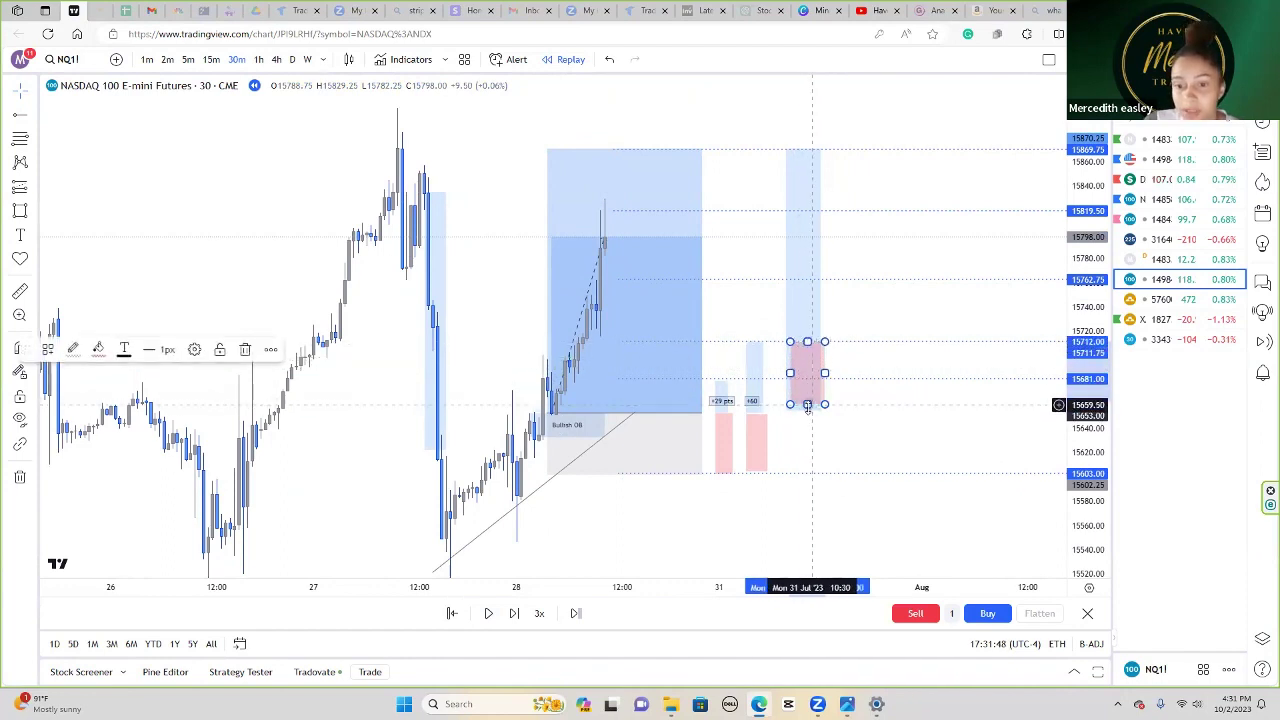
pyautogui.moveTo(807, 404); pyautogui.dragTo(807, 409)
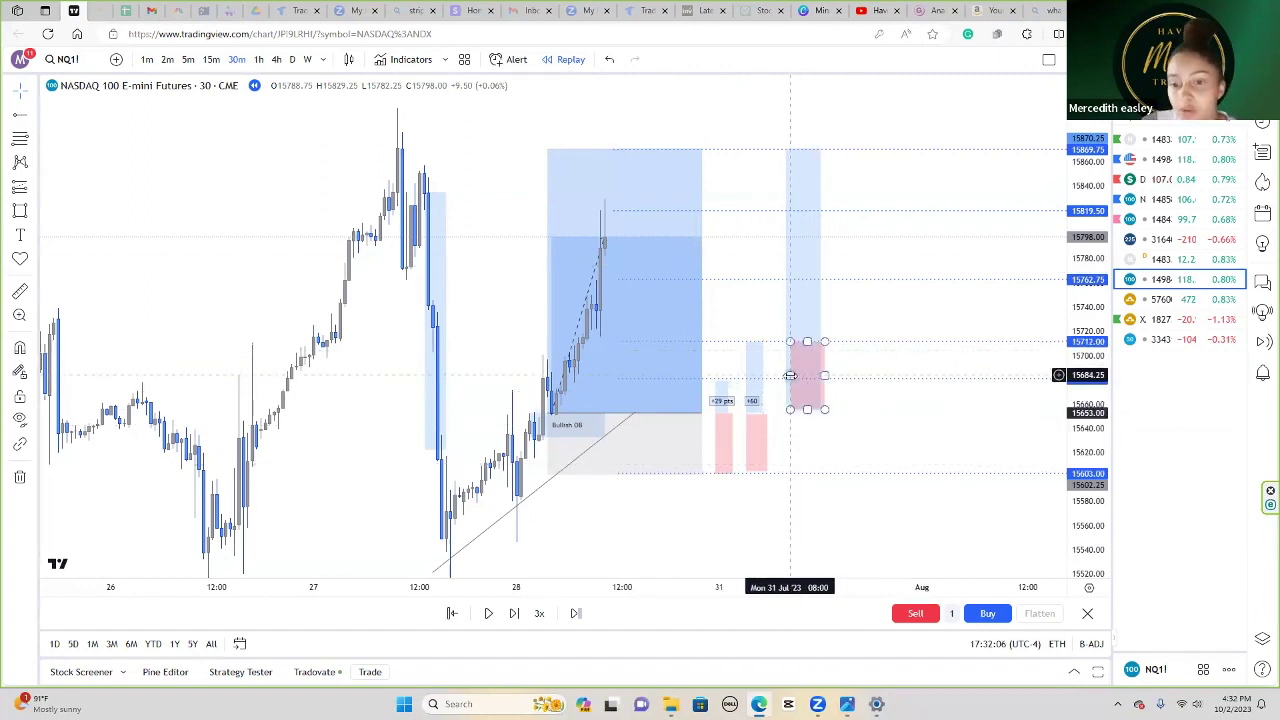
pyautogui.moveTo(790, 375); pyautogui.dragTo(785, 375)
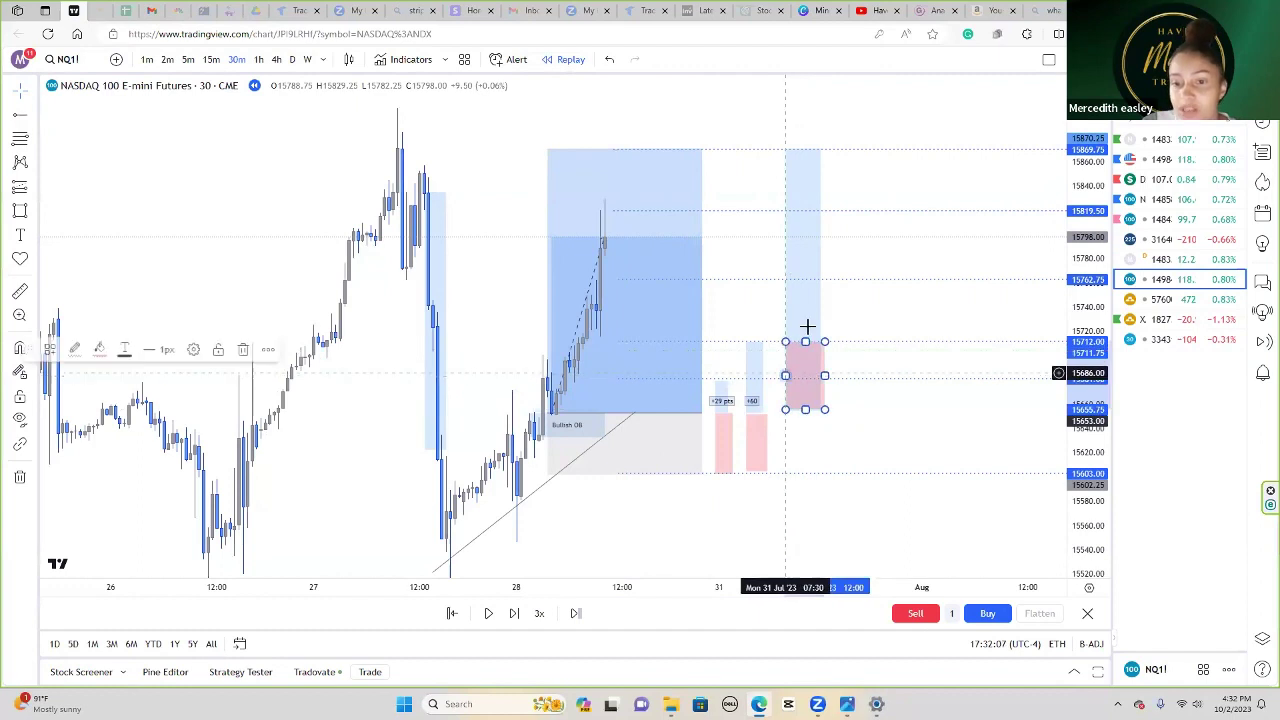
# Step: Play the replay forward until price reaches the long position's target at about 15870
pyautogui.click(490, 613)
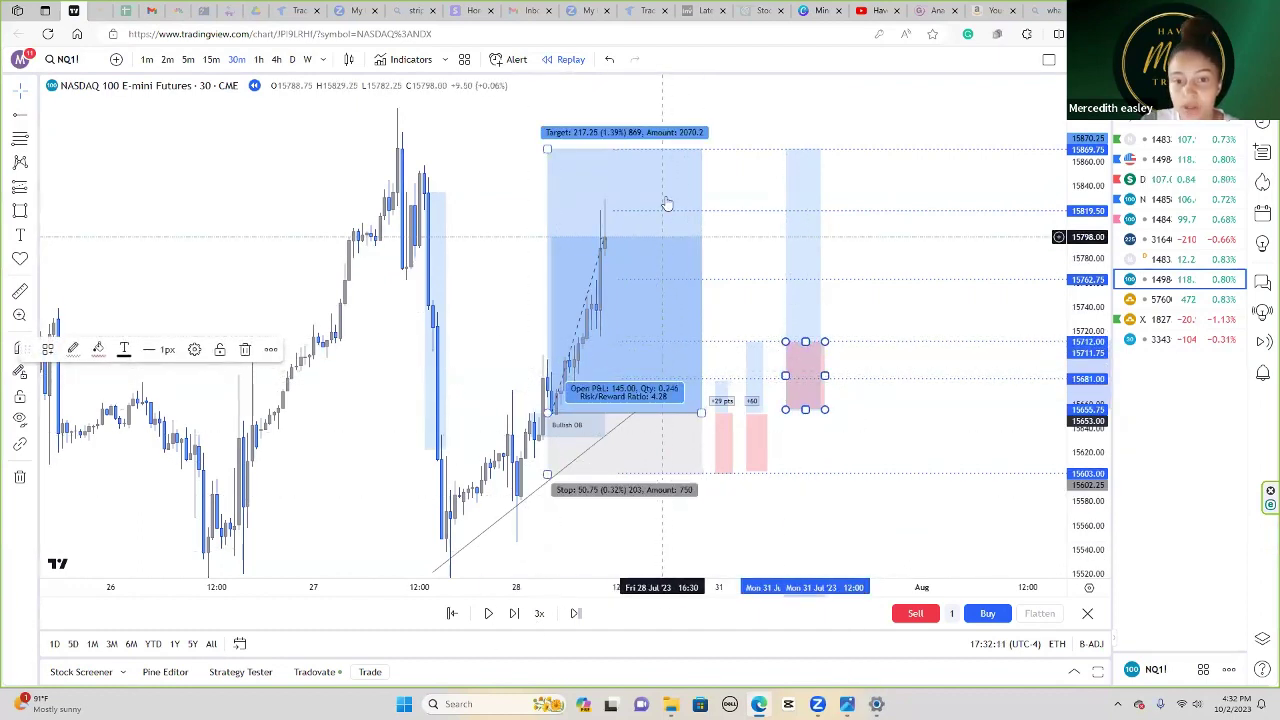
pyautogui.click(490, 613)
pyautogui.click(489, 613)
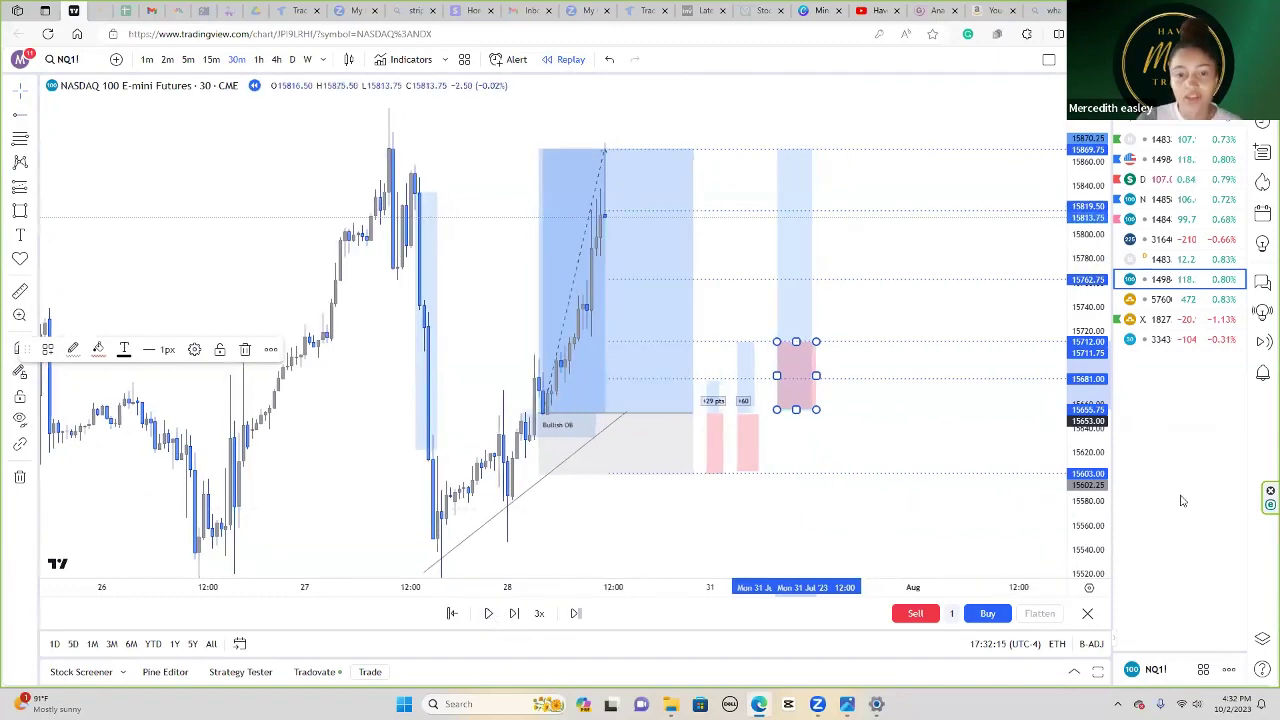
# Step: Measure the price distance from the long position's entry level up to its target, and clear the measurement
pyautogui.moveTo(719, 561); pyautogui.dragTo(820, 556)
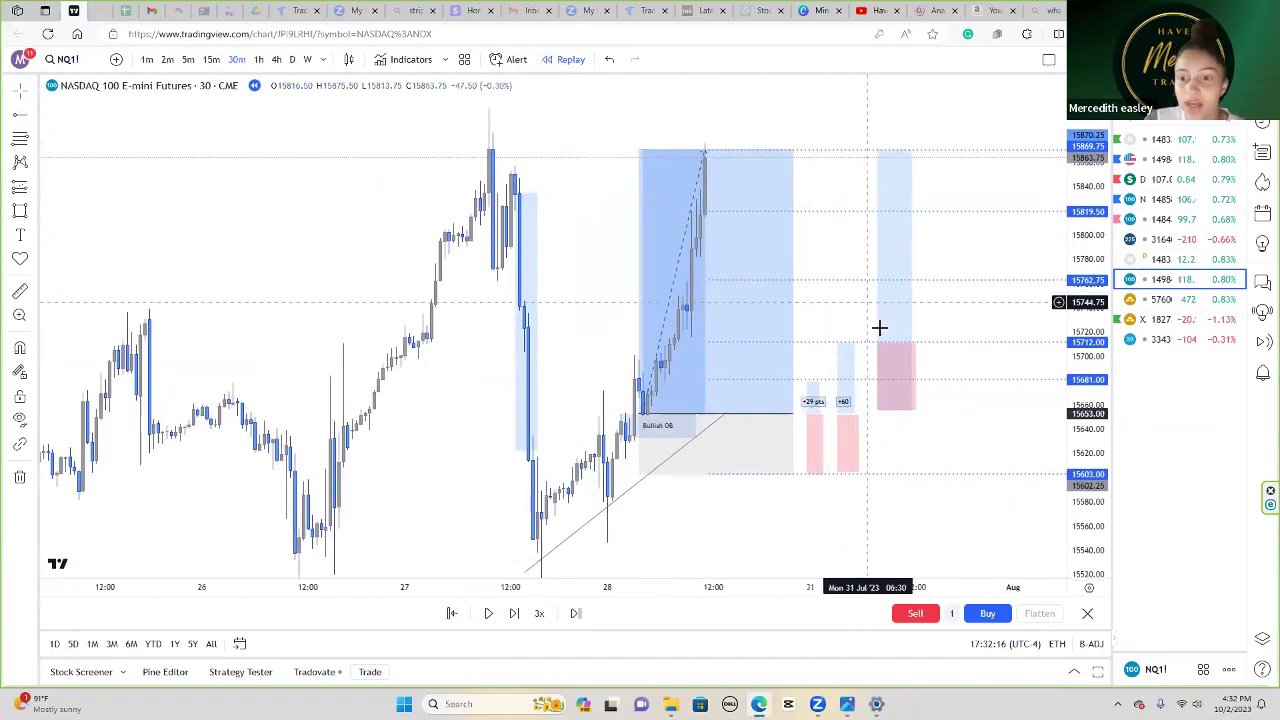
pyautogui.keyDown('shift'); pyautogui.click(640, 414); pyautogui.keyUp('shift')
pyautogui.click(797, 151)
pyautogui.click(845, 176)
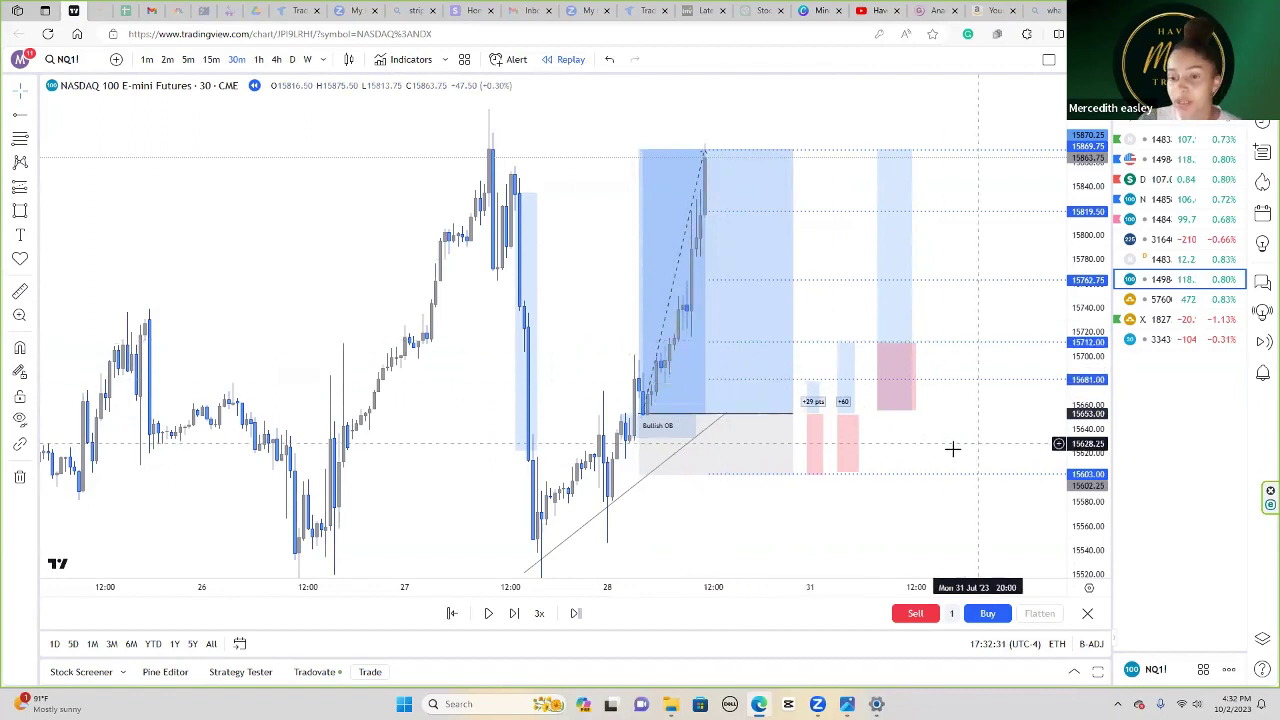
pyautogui.moveTo(951, 449); pyautogui.dragTo(934, 451)
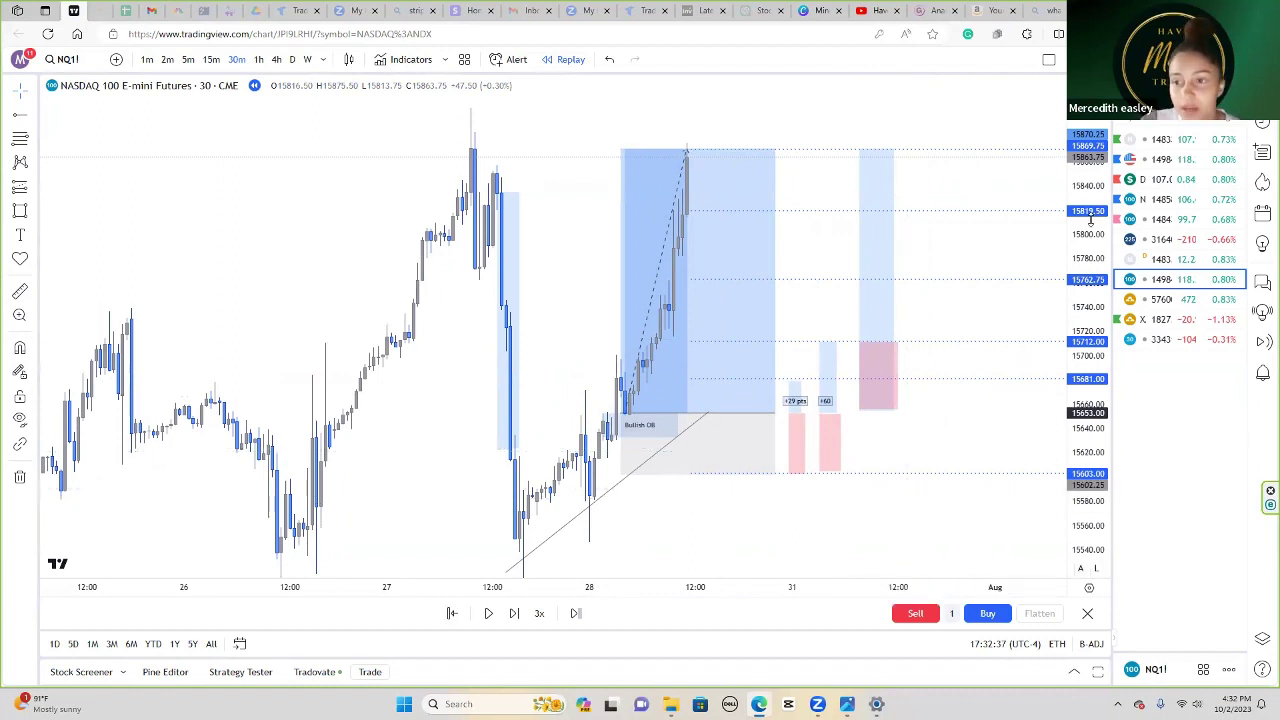
pyautogui.moveTo(1088, 219); pyautogui.dragTo(1088, 245)
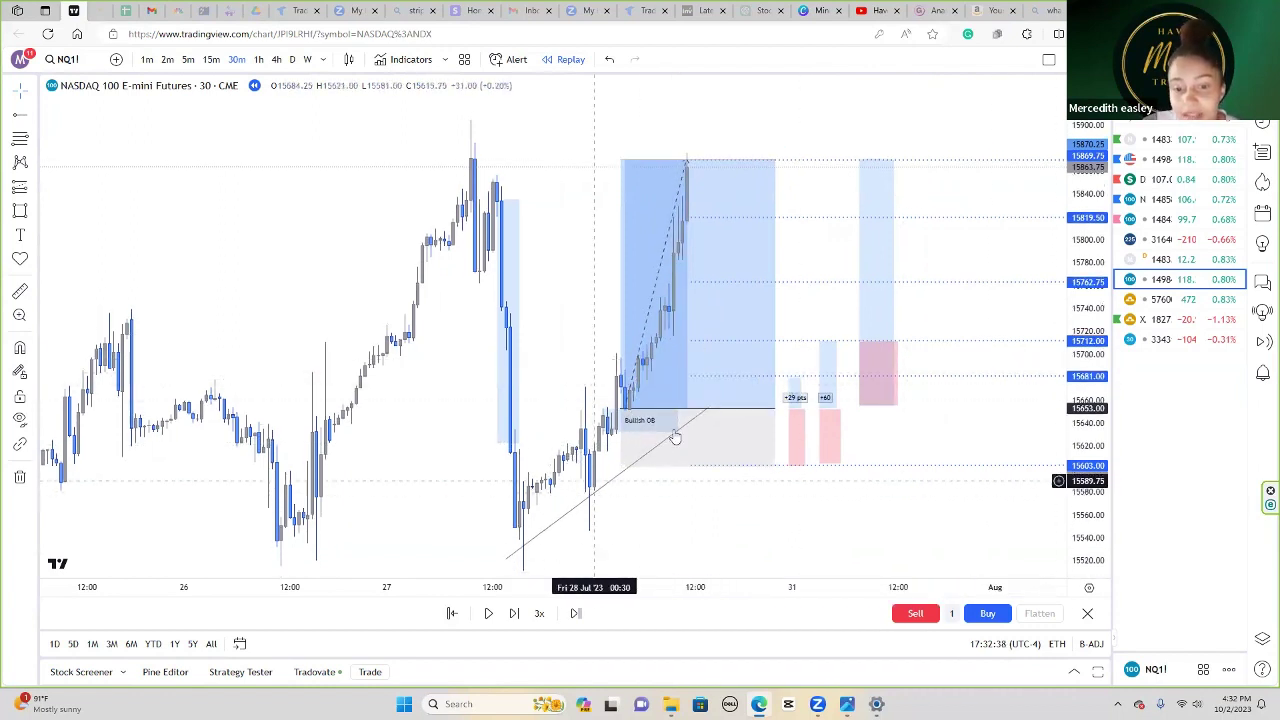
pyautogui.moveTo(717, 412)
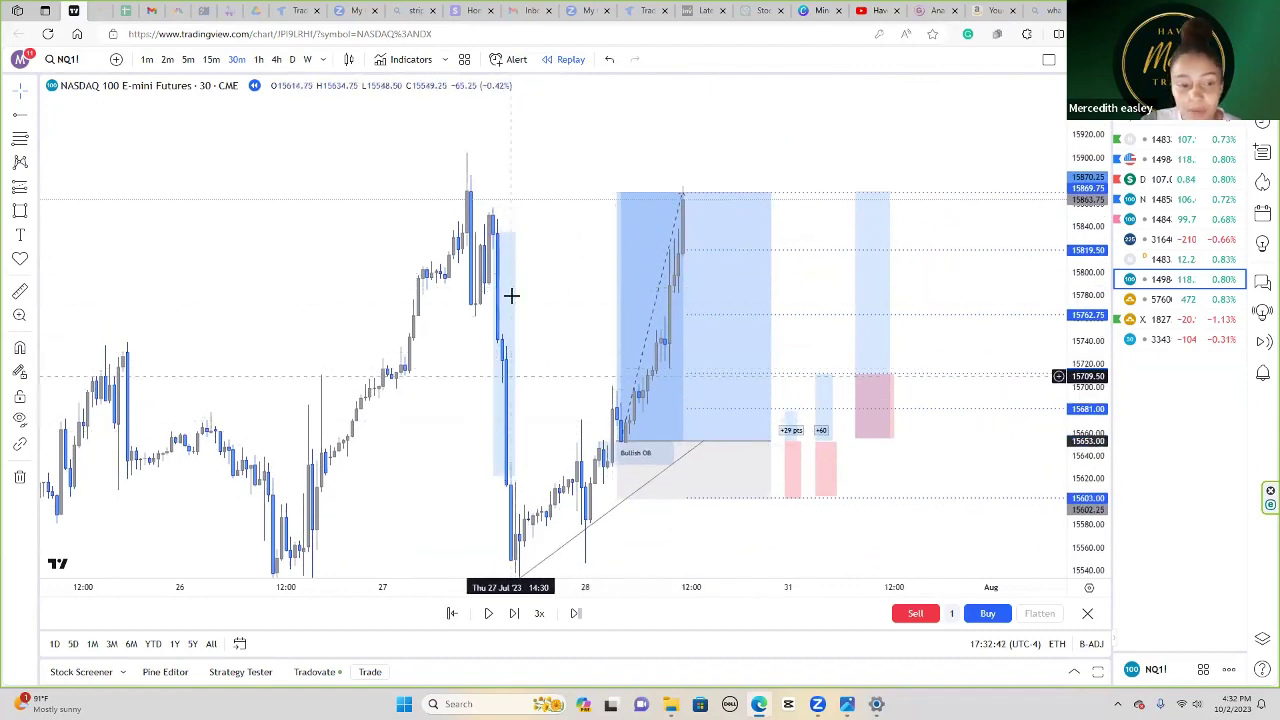
pyautogui.moveTo(556, 381); pyautogui.dragTo(574, 332)
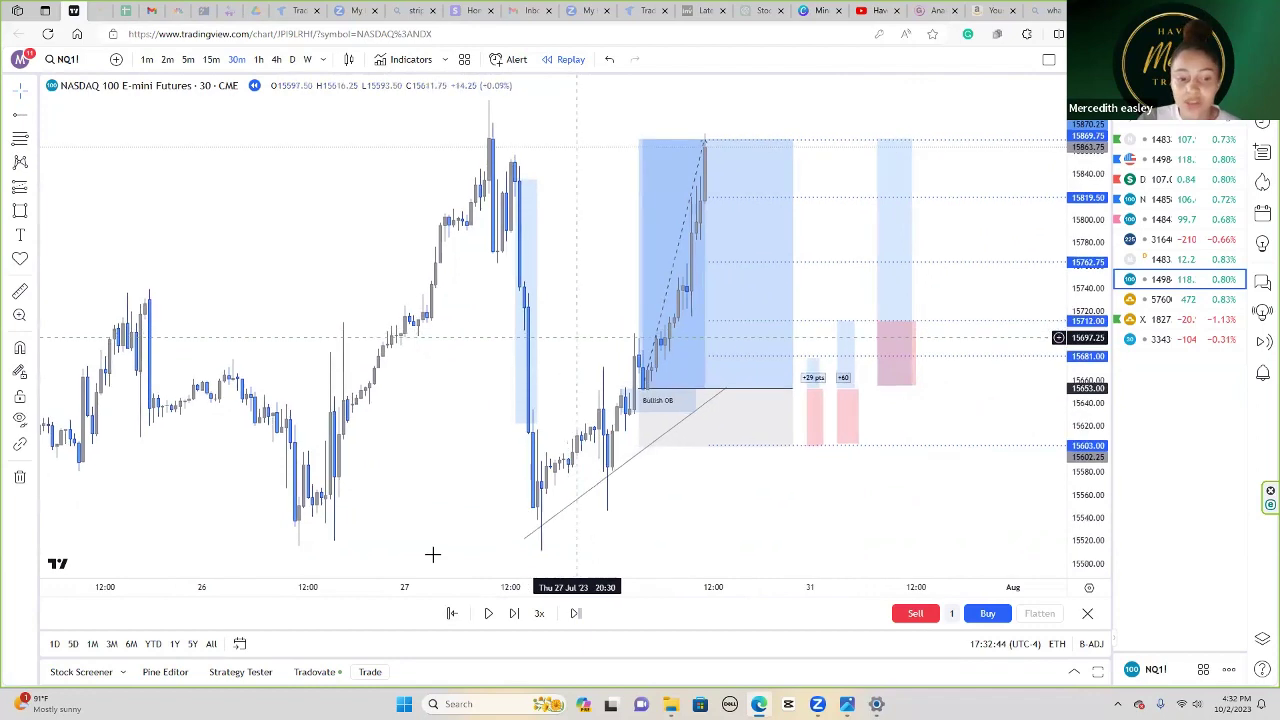
# Step: Remove all drawings from the 30-minute chart
pyautogui.moveTo(477, 480); pyautogui.dragTo(515, 472)
pyautogui.moveTo(615, 206); pyautogui.dragTo(632, 280)
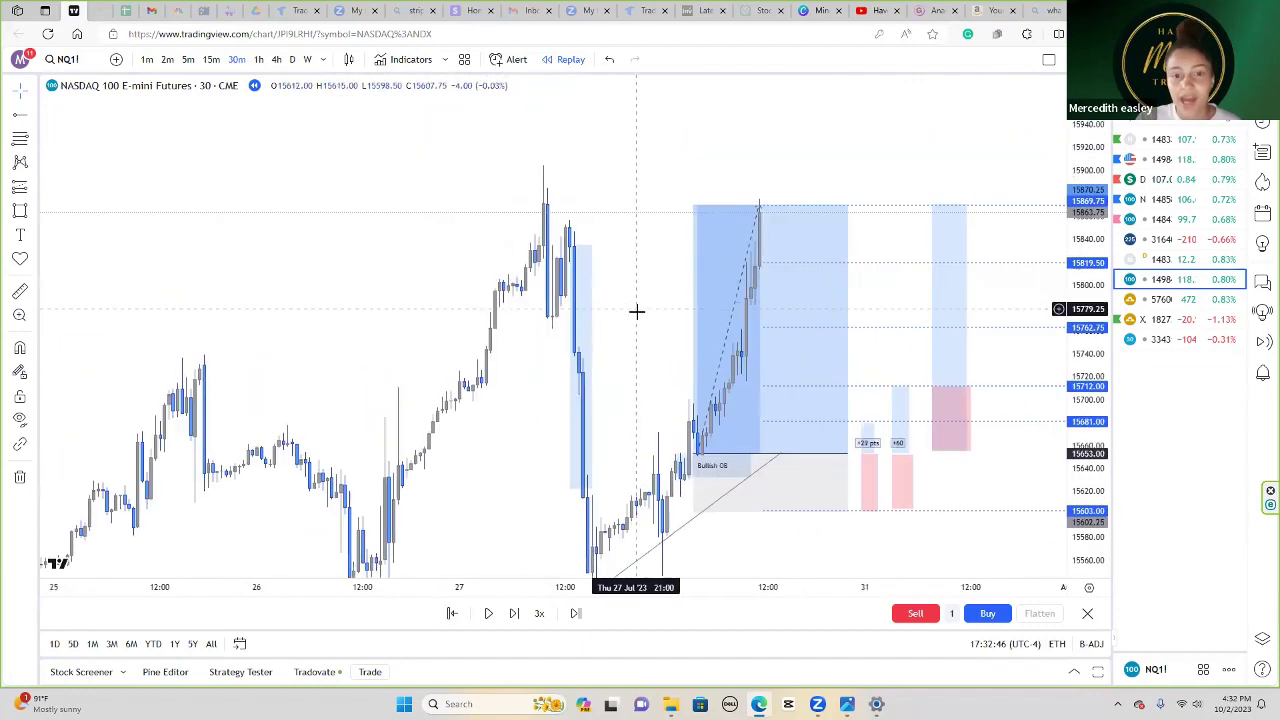
pyautogui.scroll(1, 637, 311)
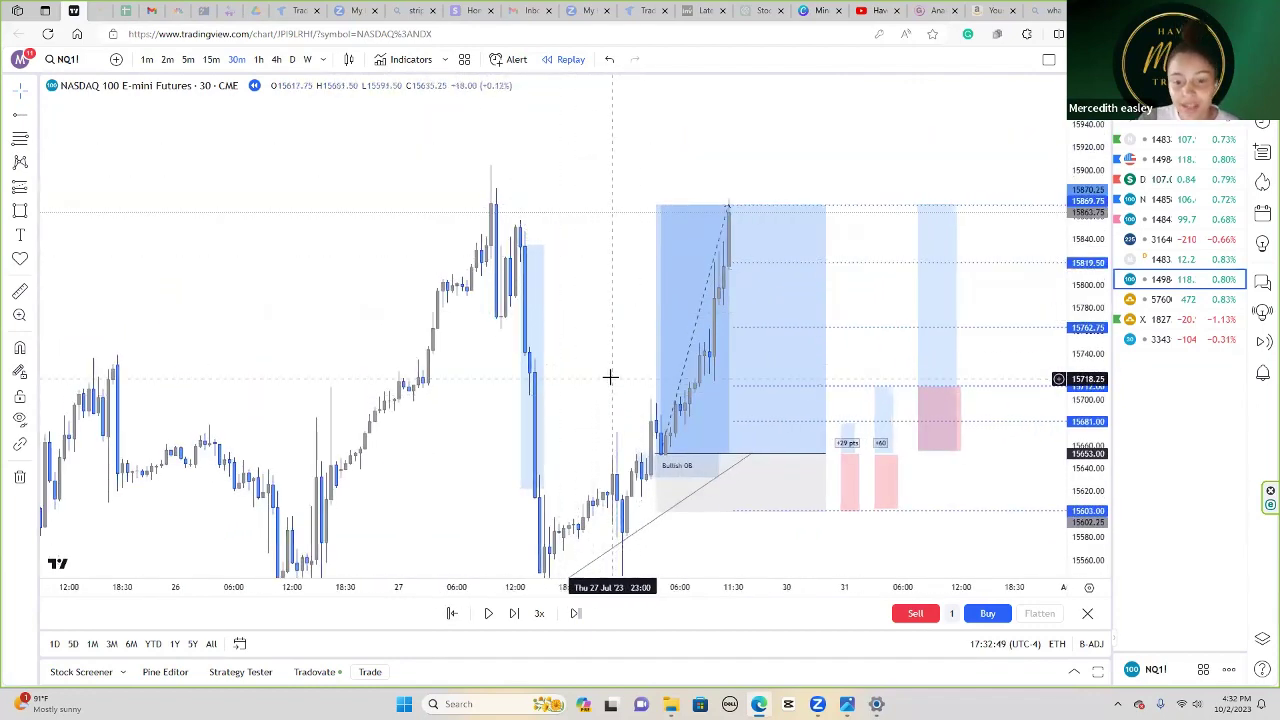
pyautogui.moveTo(621, 399); pyautogui.dragTo(614, 338)
pyautogui.rightClick(589, 322)
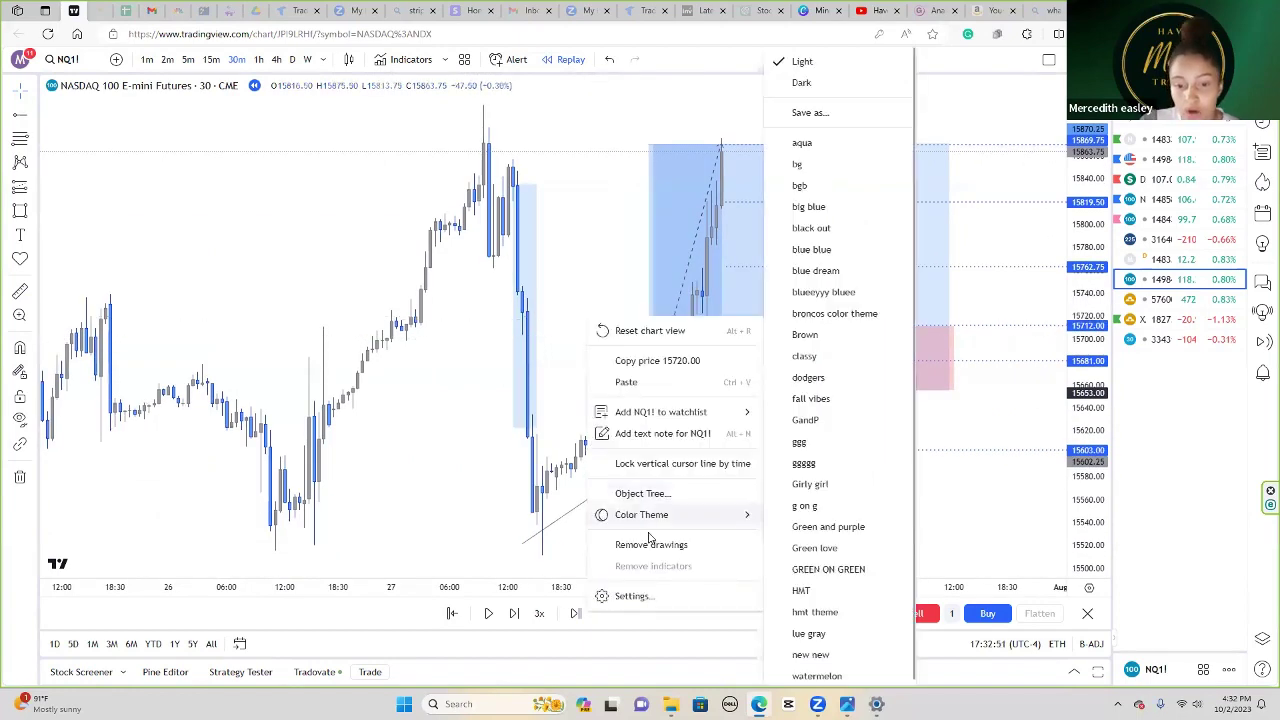
pyautogui.click(650, 541)
pyautogui.moveTo(615, 371); pyautogui.dragTo(632, 390)
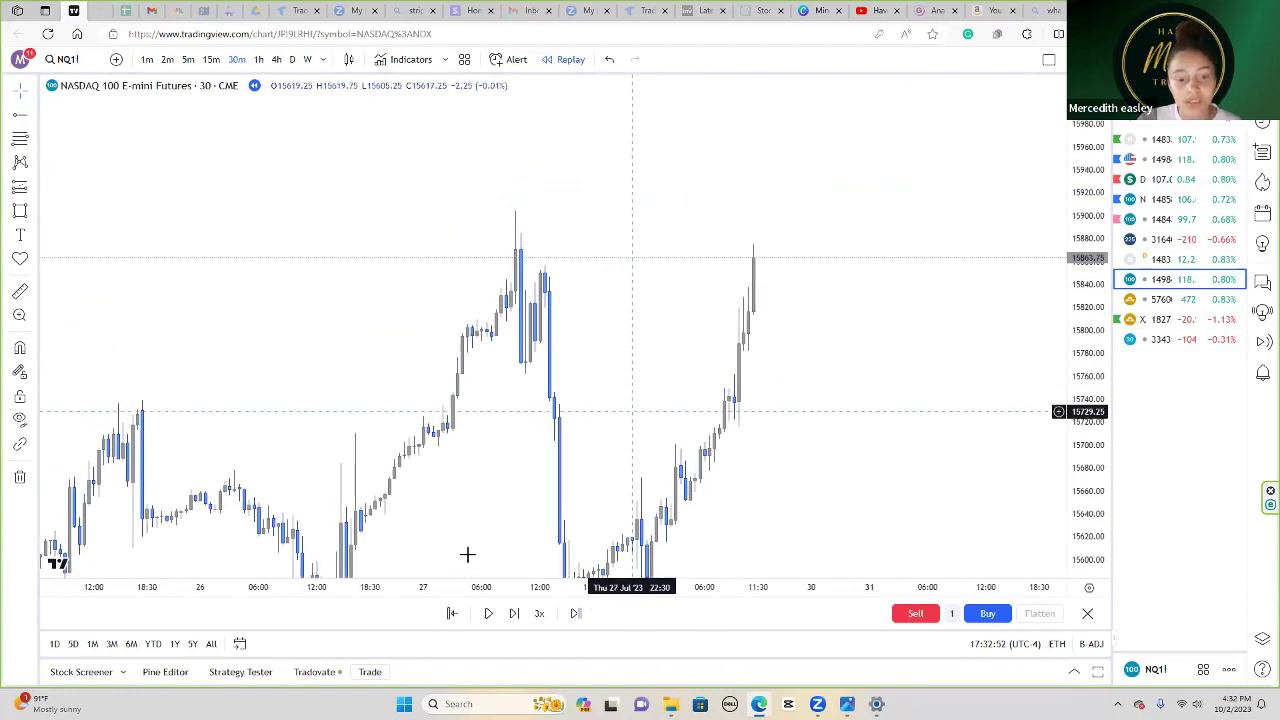
# Step: Draw a descending trend line along the two 27 July highs, from about 15888 down to about 15825
pyautogui.click(34, 115)
pyautogui.click(70, 138)
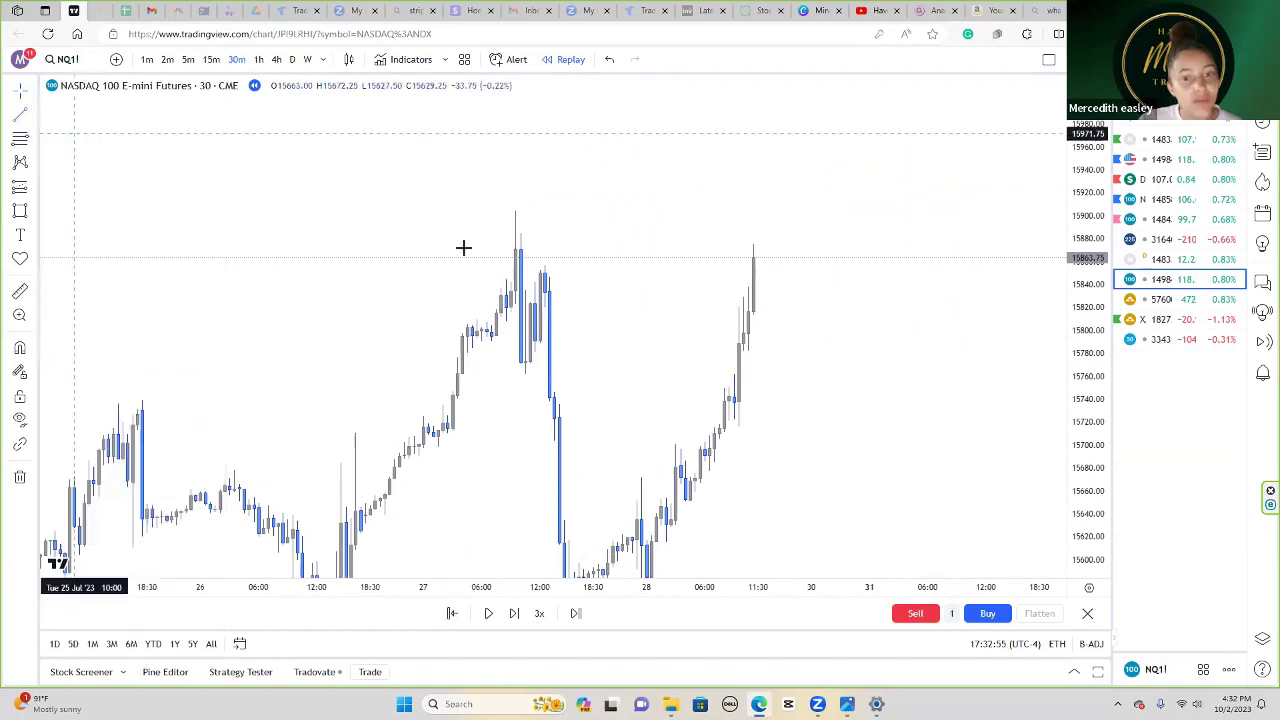
pyautogui.click(583, 302)
pyautogui.moveTo(698, 313); pyautogui.dragTo(750, 305)
pyautogui.scroll(2, 750, 305)
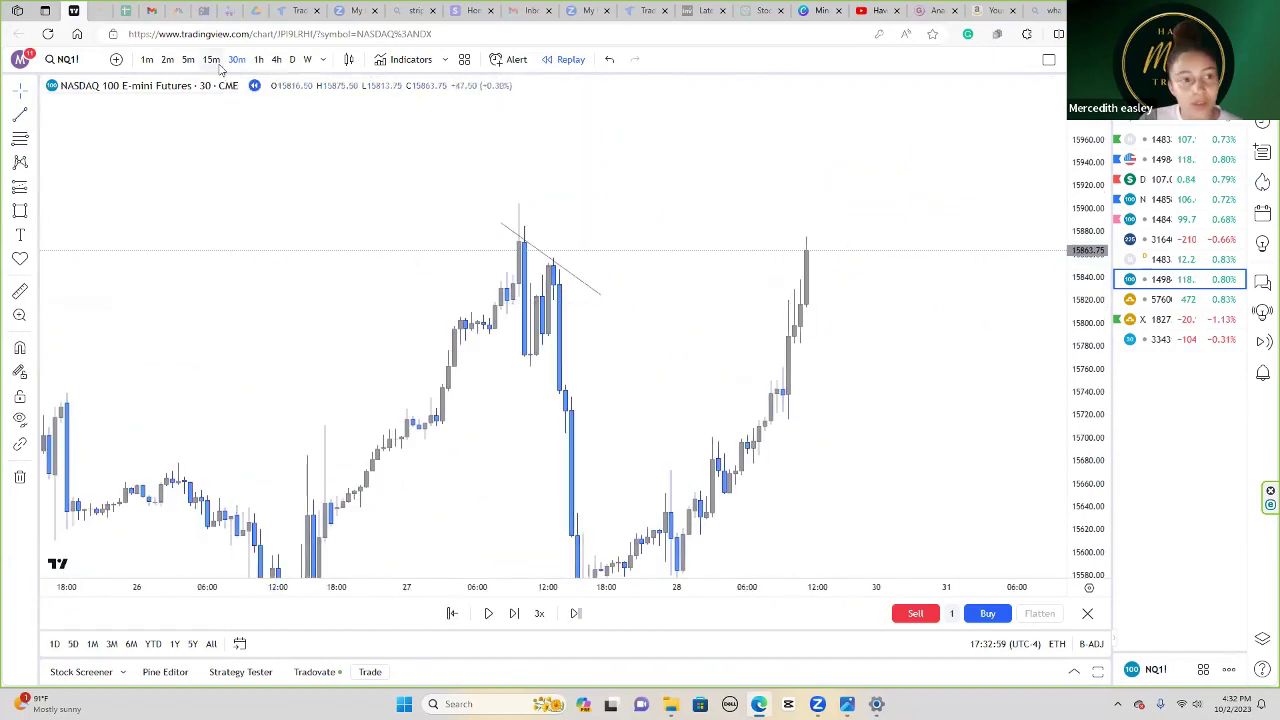
# Step: Switch the chart to the 15-minute interval and move the trend line's starting point up to about 15902 beside the highest candle
pyautogui.click(214, 61)
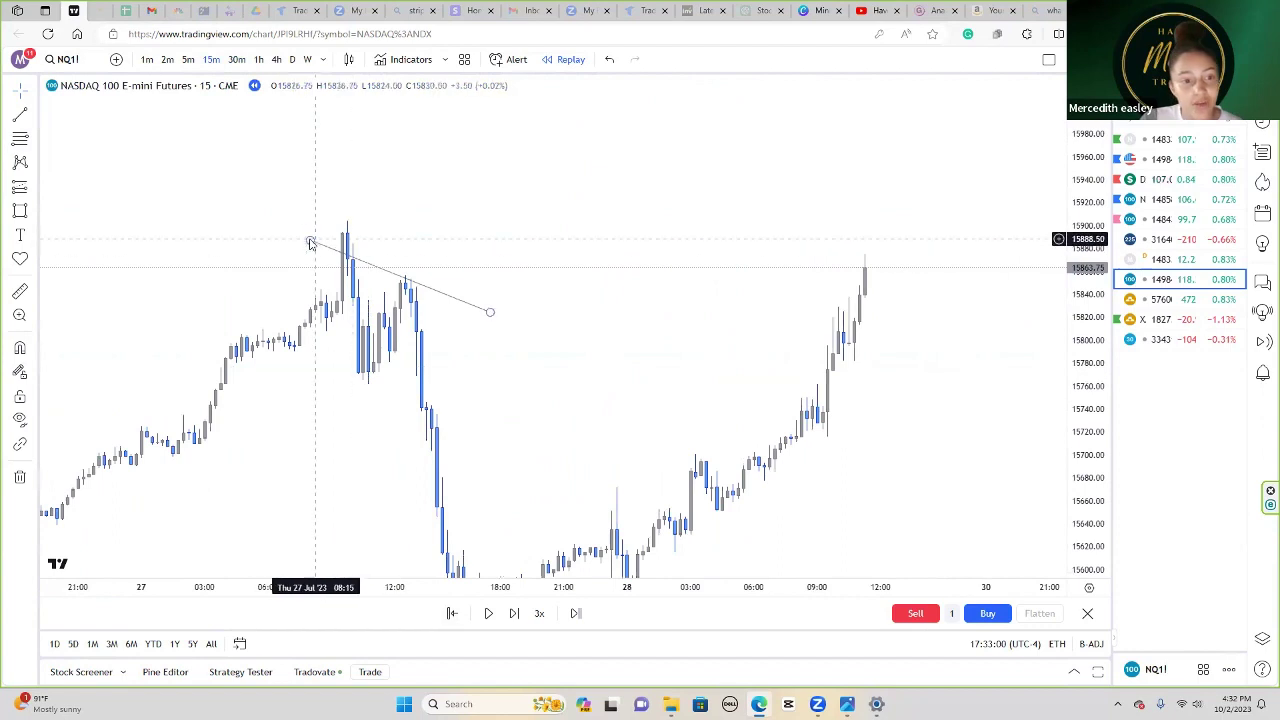
pyautogui.moveTo(311, 240); pyautogui.dragTo(341, 226)
pyautogui.moveTo(663, 314); pyautogui.dragTo(722, 277)
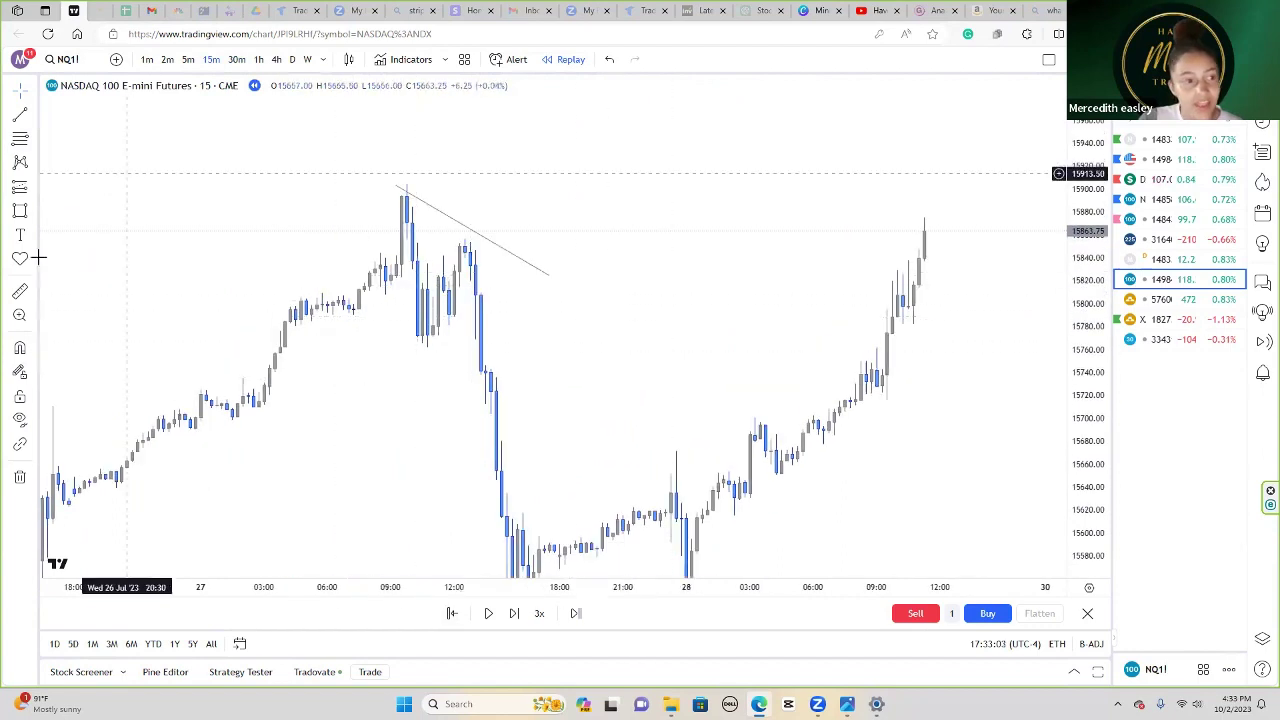
# Step: Draw a red rectangle from 15892.75 to 15835.00 over the two 27 July highs, and delete it
pyautogui.moveTo(397, 198)
pyautogui.mouseDown()
pyautogui.moveTo(486, 263)
pyautogui.moveTo(506, 263)
pyautogui.mouseUp()
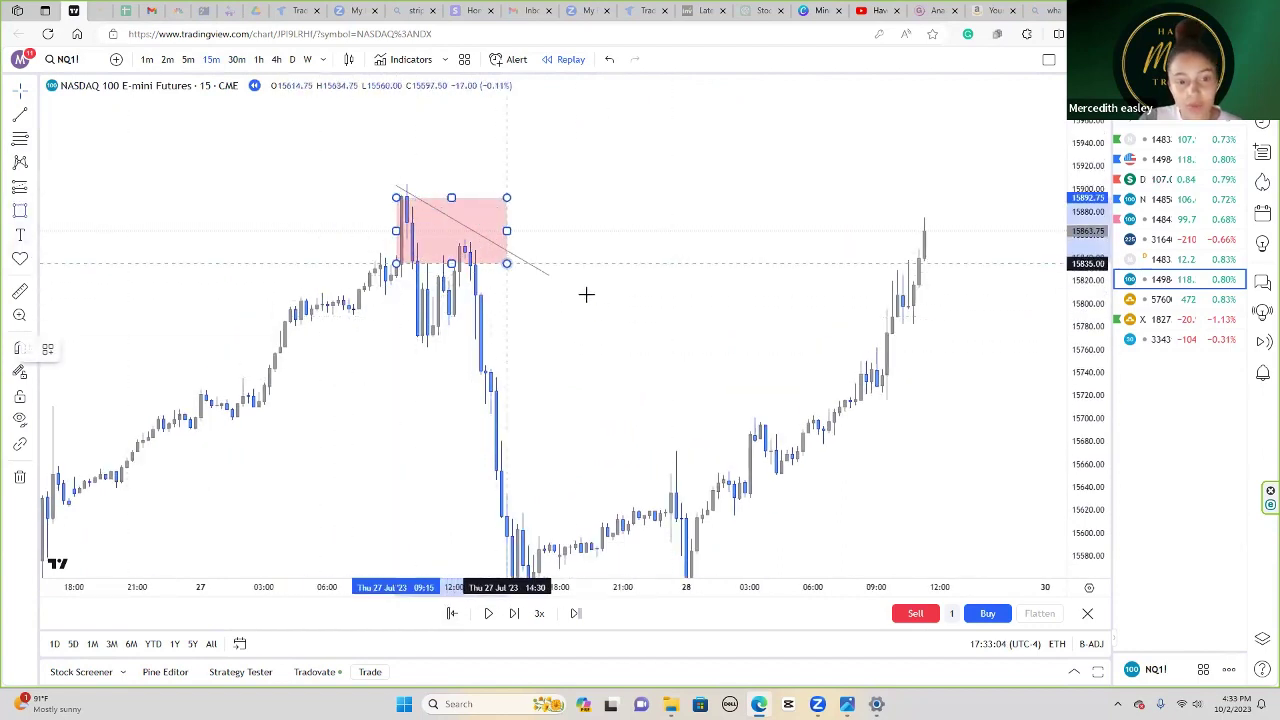
pyautogui.click(507, 265)
pyautogui.press('Delete')
# Step: Switch the chart to the 1-hour interval
pyautogui.scroll(-5, 709, 266)
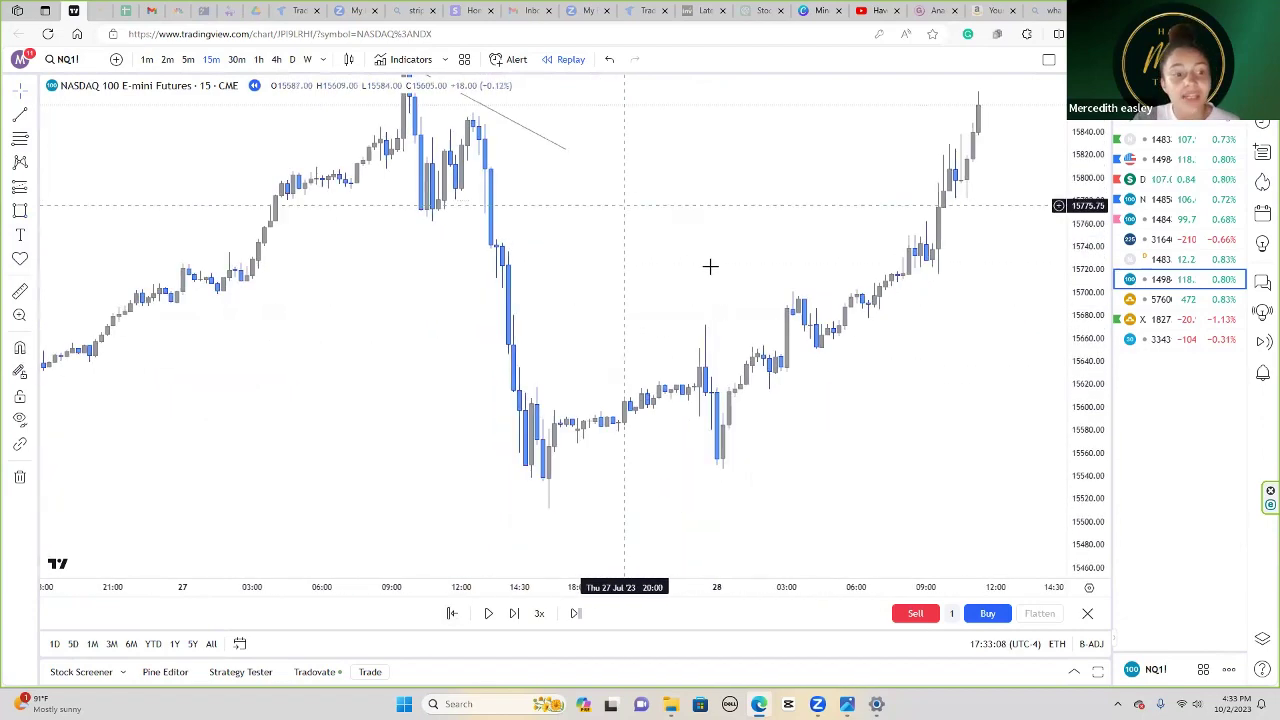
pyautogui.moveTo(531, 416); pyautogui.dragTo(874, 317)
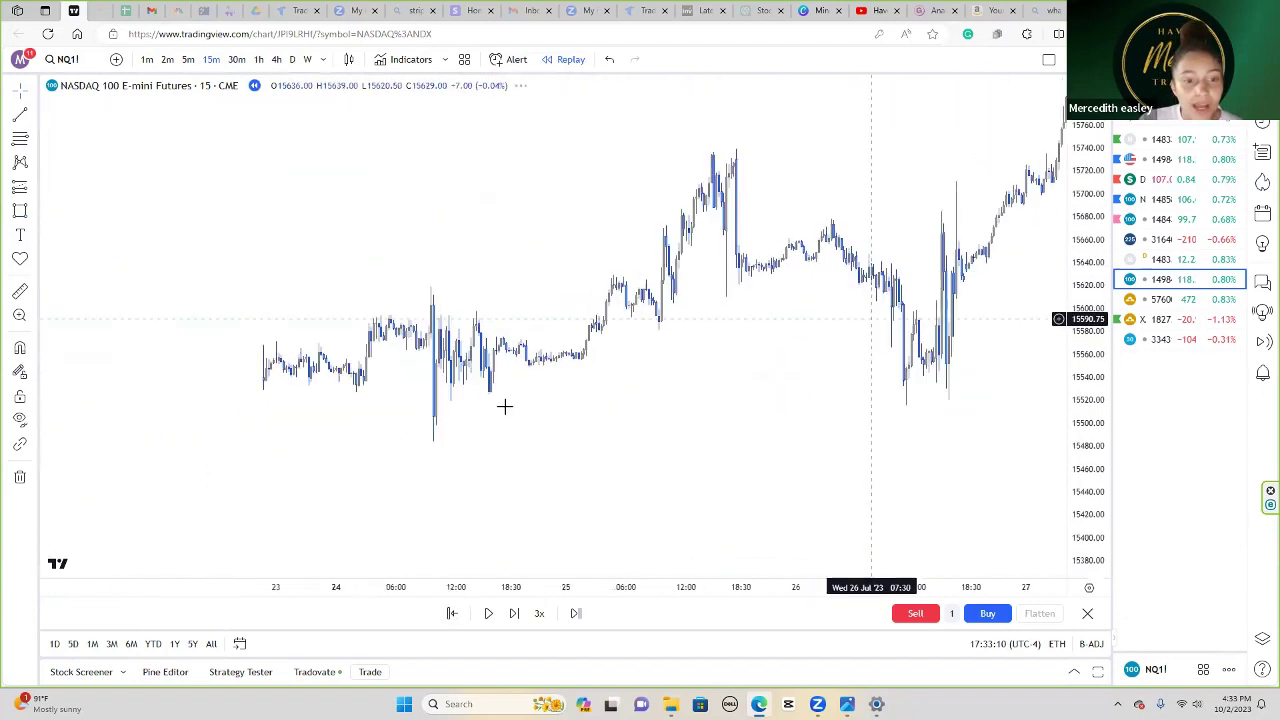
pyautogui.moveTo(543, 395); pyautogui.dragTo(799, 429)
pyautogui.hscroll(-8, 766, 443)
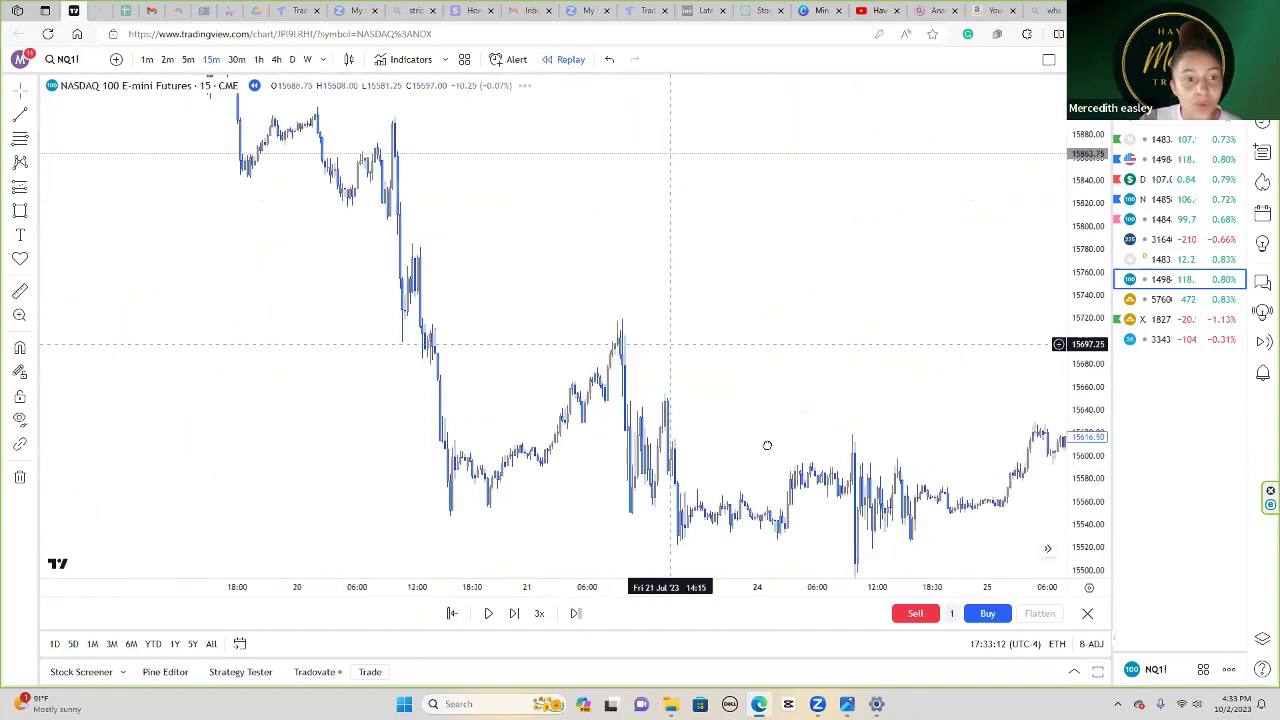
pyautogui.moveTo(670, 329); pyautogui.dragTo(712, 353)
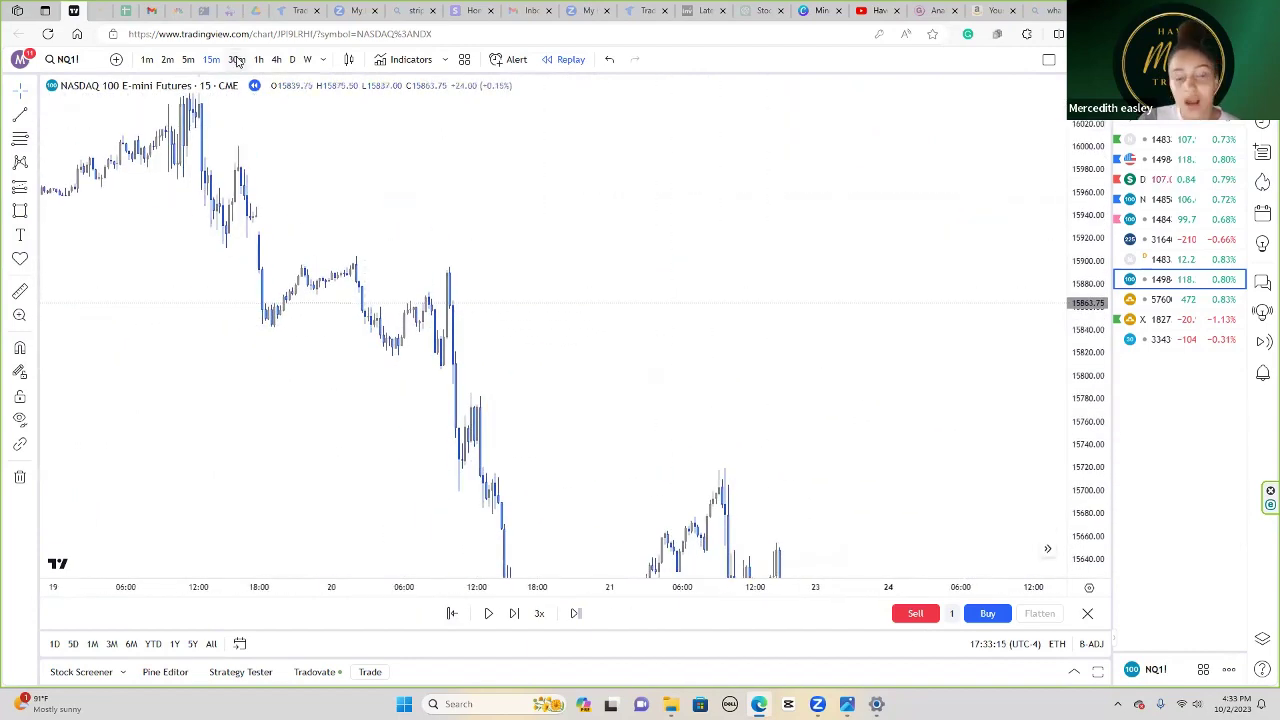
pyautogui.click(237, 60)
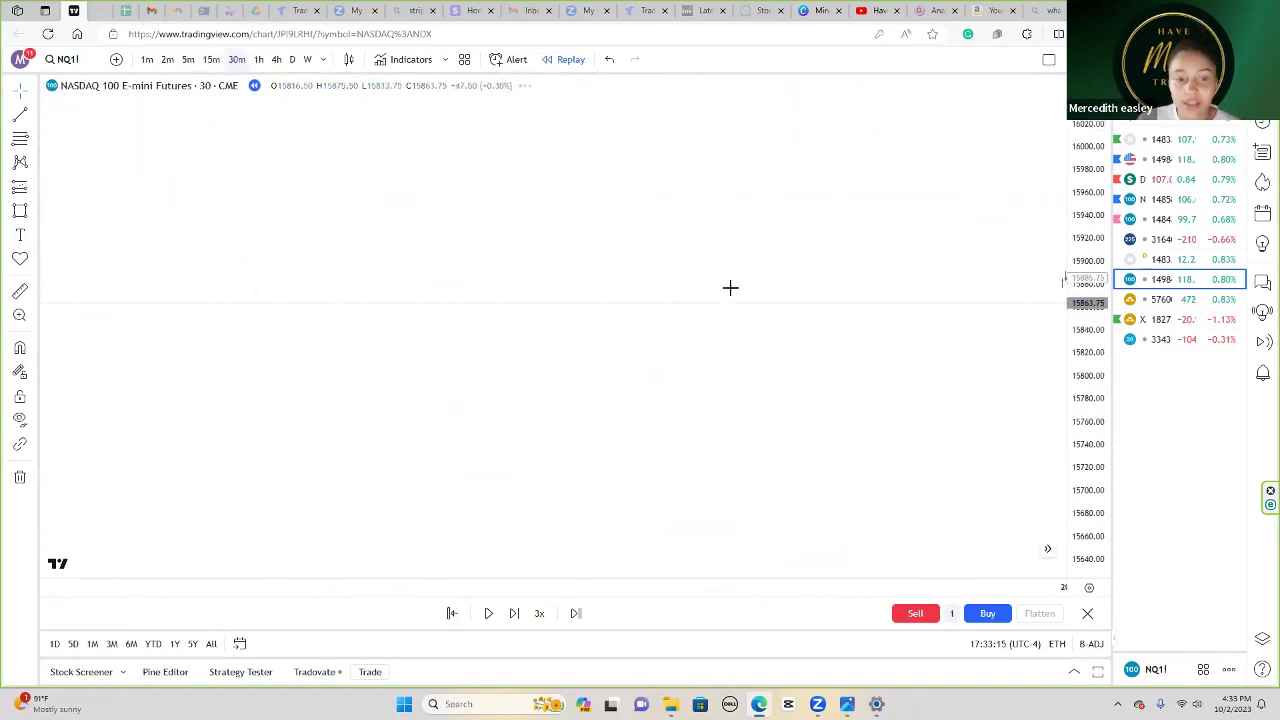
pyautogui.click(258, 59)
# Step: Draw a descending trend line from 16050.25 on 19 July past the 20 July high, ending at about 15810
pyautogui.moveTo(659, 380); pyautogui.dragTo(480, 327)
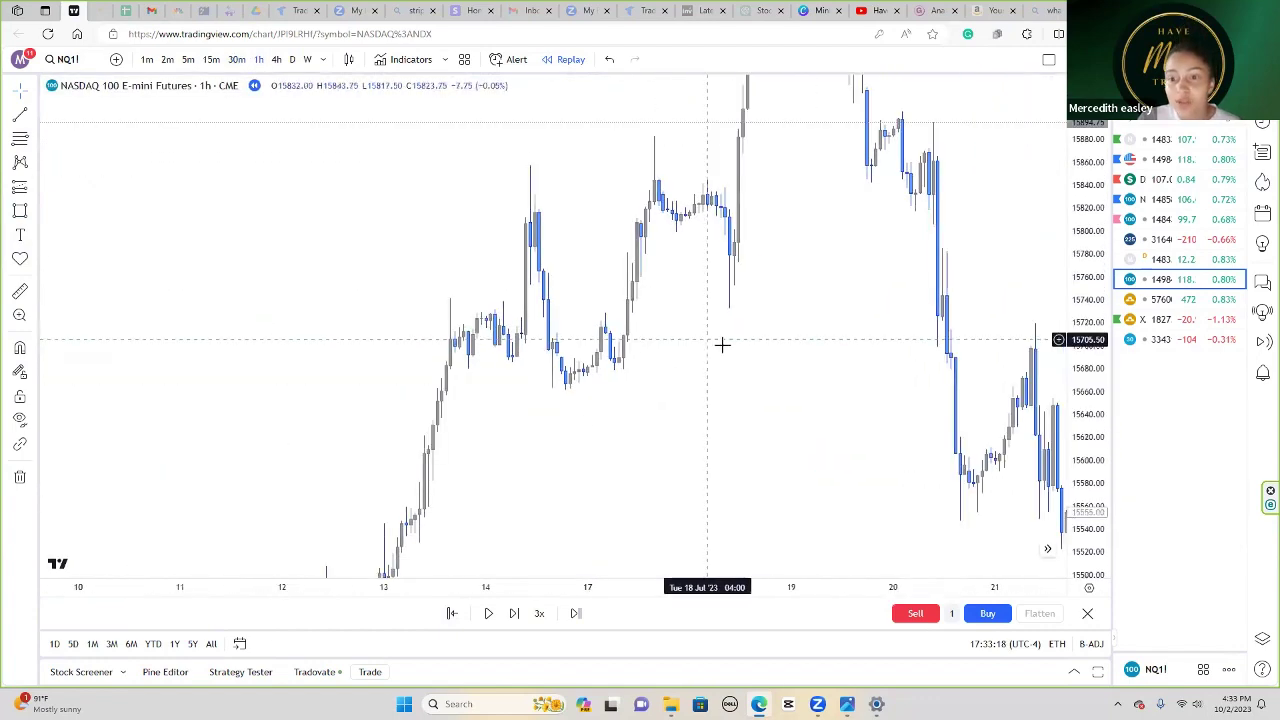
pyautogui.moveTo(714, 343); pyautogui.dragTo(547, 426)
pyautogui.moveTo(677, 295); pyautogui.dragTo(618, 444)
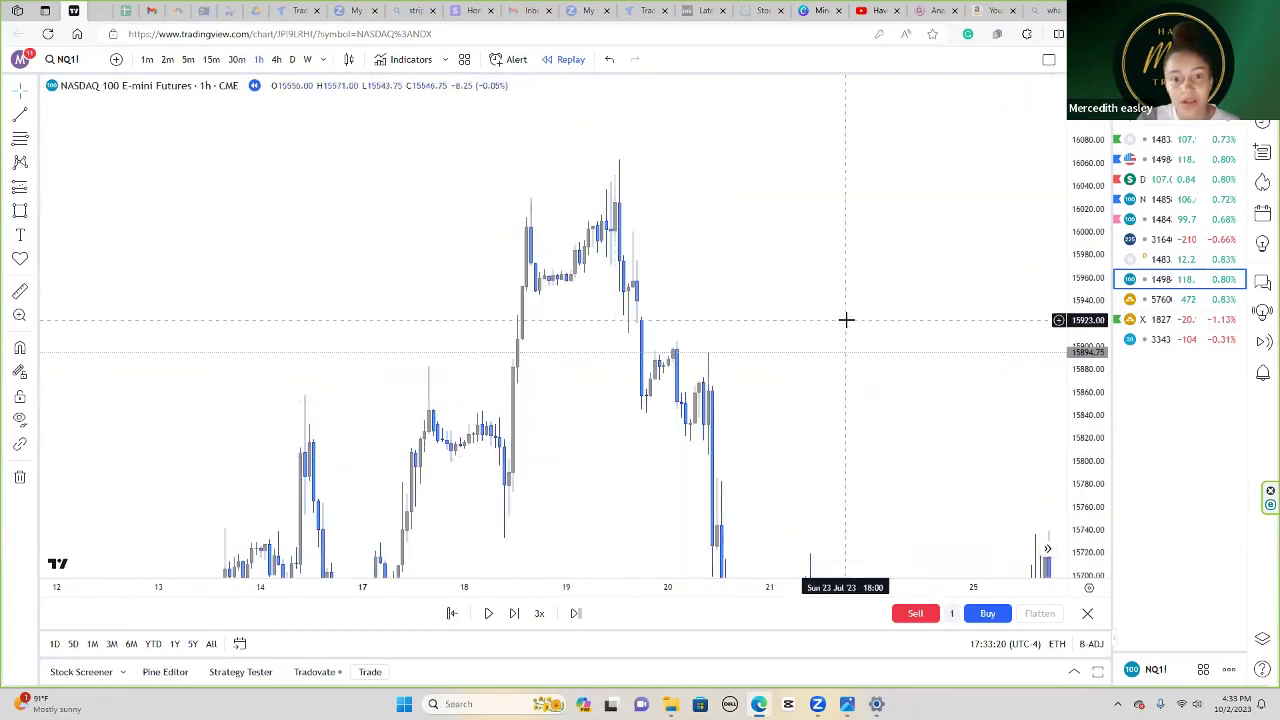
pyautogui.click(20, 115)
pyautogui.click(509, 175)
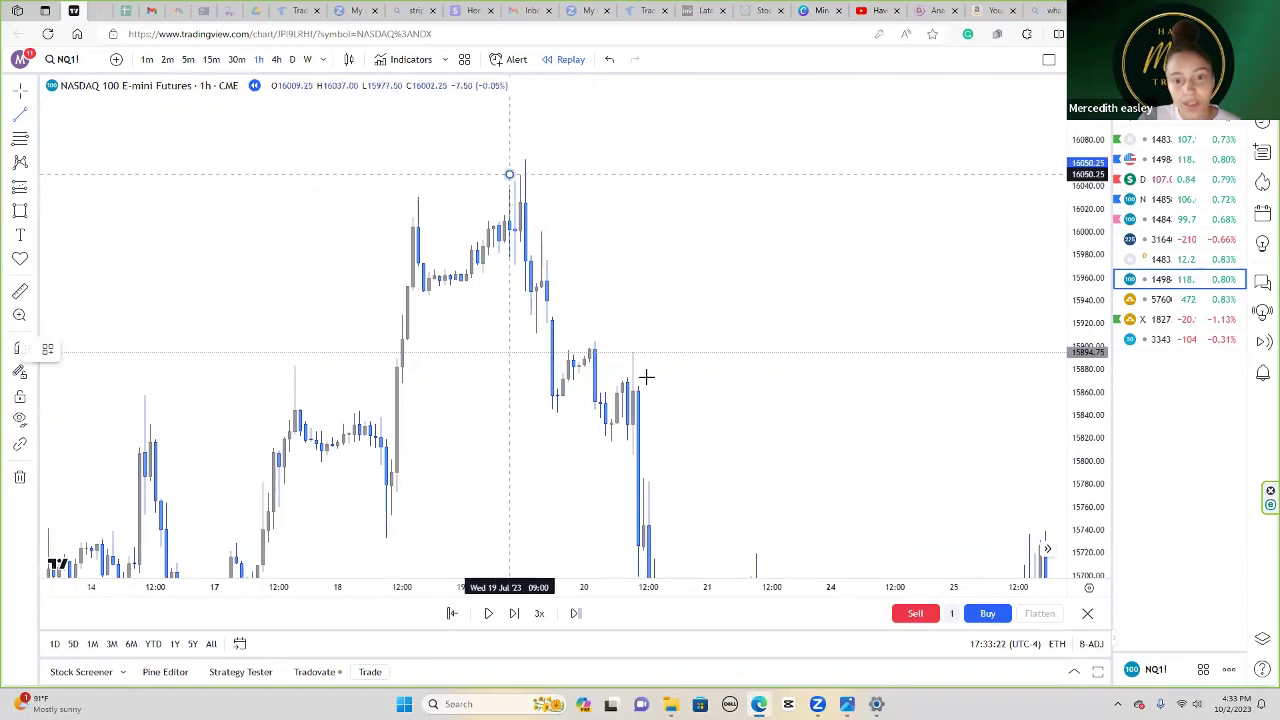
pyautogui.click(697, 450)
pyautogui.moveTo(782, 398); pyautogui.dragTo(811, 300)
pyautogui.moveTo(708, 288); pyautogui.dragTo(737, 360)
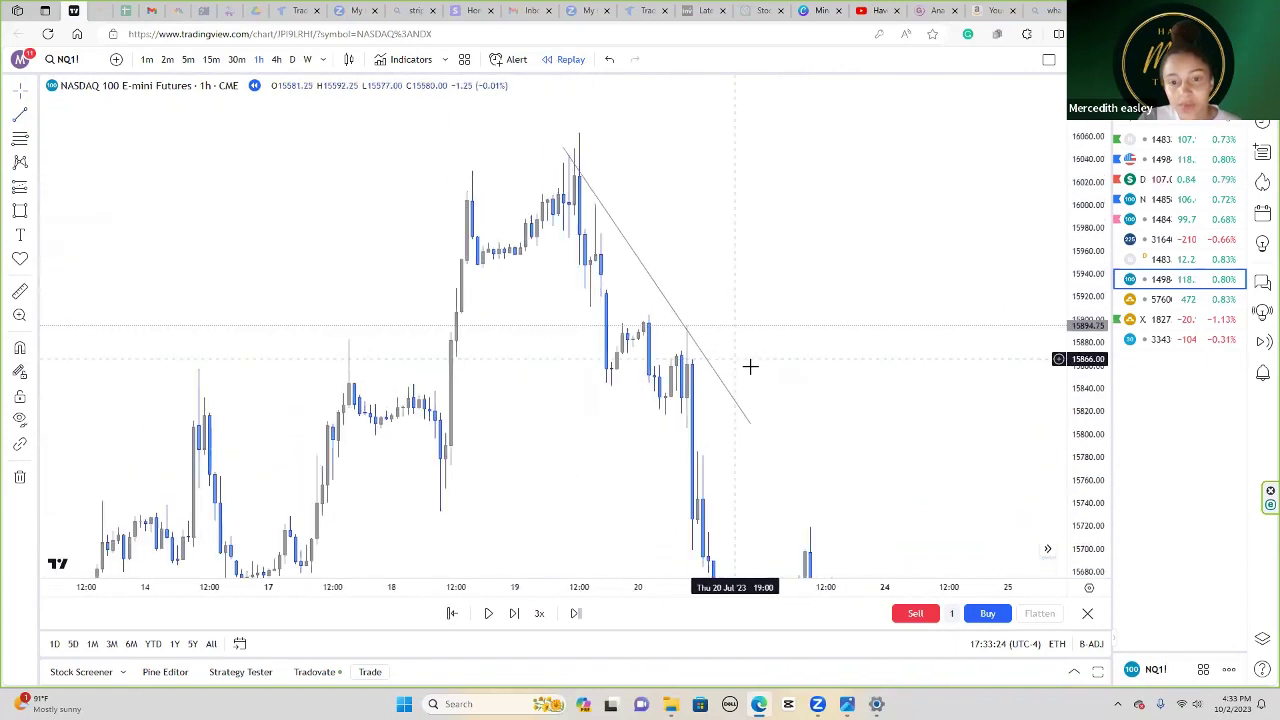
# Step: Examine the sell-off below the new trend line, the late-July price action and the earlier candles around 7 to 13 July
pyautogui.scroll(3, 749, 366)
pyautogui.scroll(-3, 709, 336)
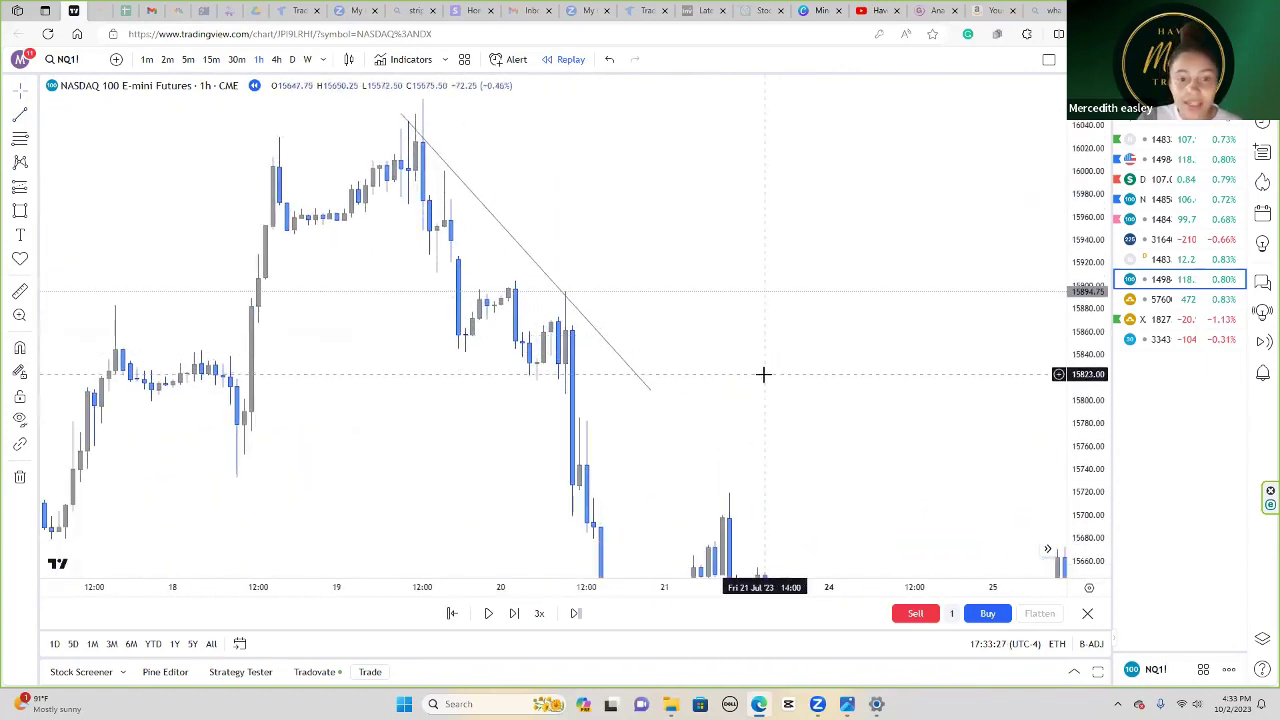
pyautogui.moveTo(791, 334); pyautogui.dragTo(669, 214)
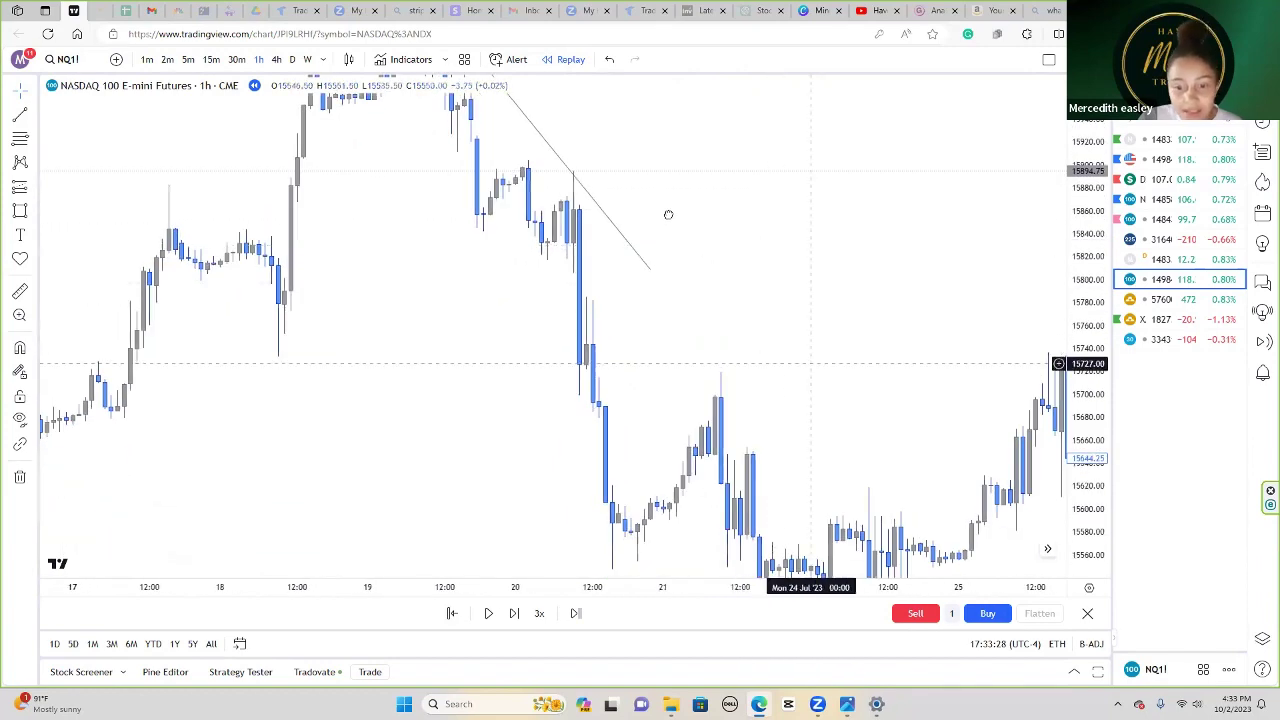
pyautogui.moveTo(728, 409); pyautogui.dragTo(354, 363)
pyautogui.moveTo(752, 338); pyautogui.dragTo(465, 417)
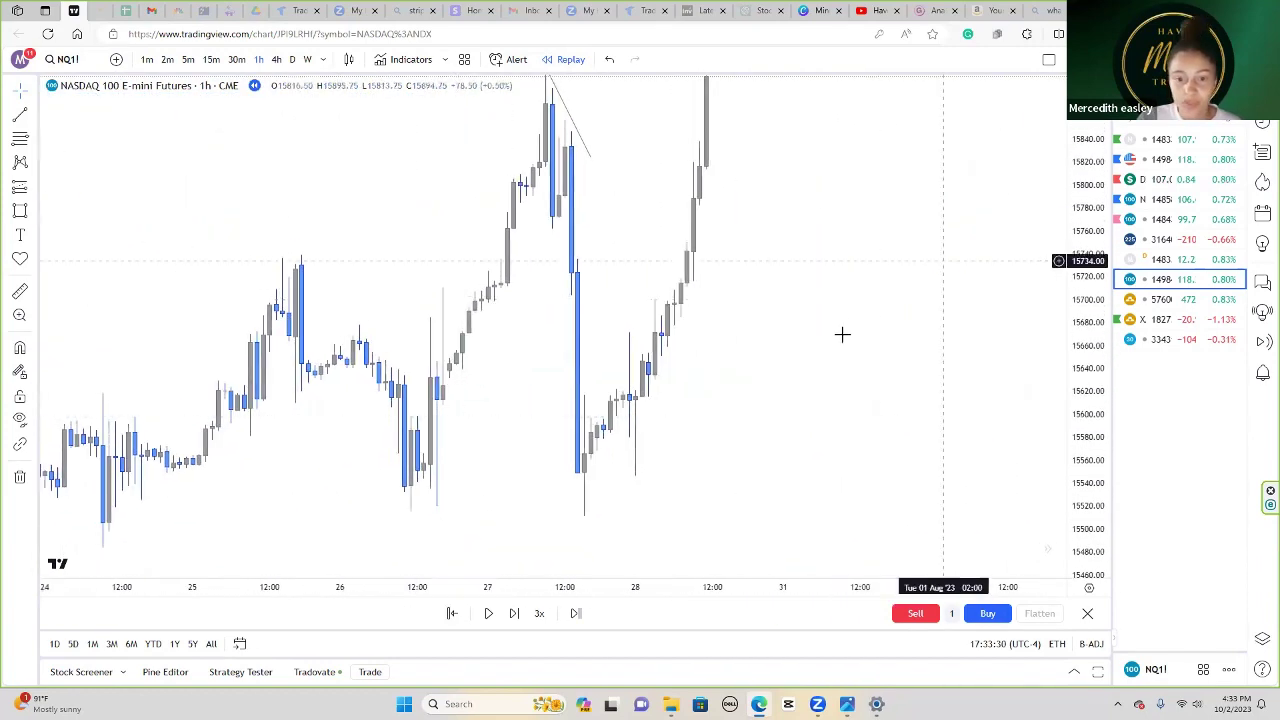
pyautogui.moveTo(464, 350); pyautogui.dragTo(1061, 455)
pyautogui.moveTo(514, 311); pyautogui.dragTo(1090, 263)
pyautogui.moveTo(440, 411); pyautogui.dragTo(943, 110)
pyautogui.moveTo(699, 382); pyautogui.dragTo(702, 215)
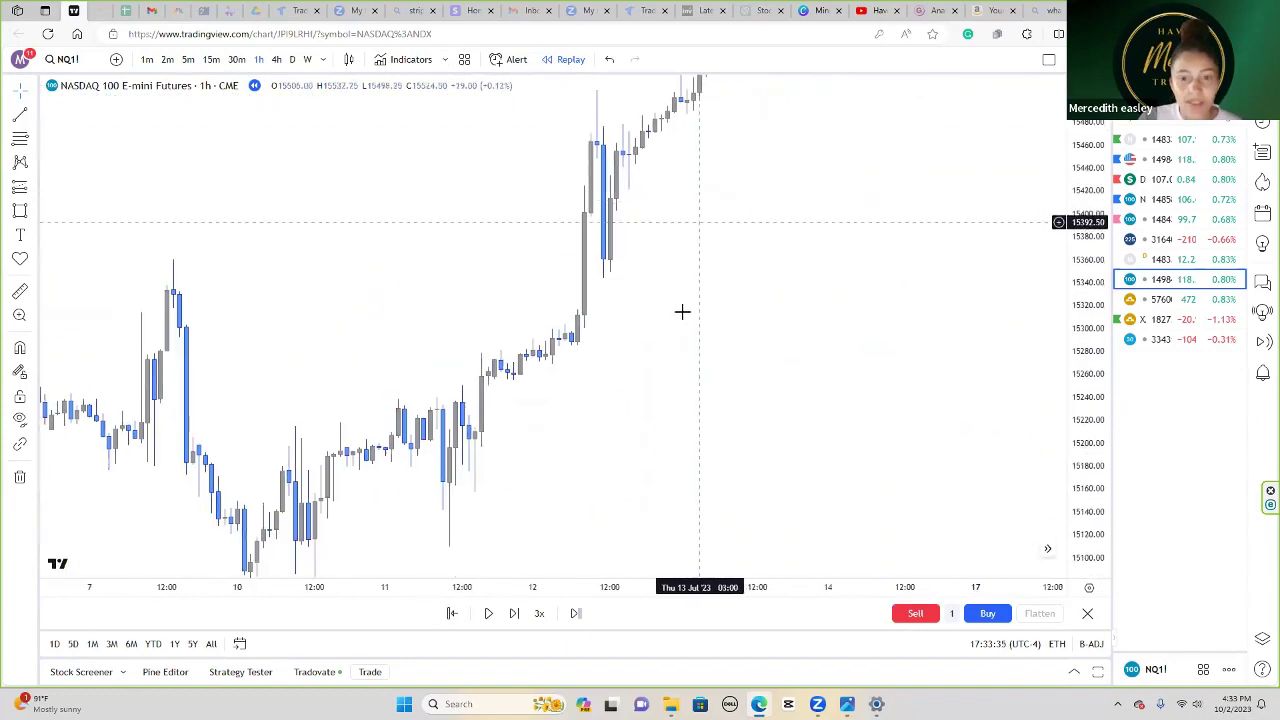
# Step: Mark the large 7 July drop with a red rectangle from 15305.25 to 15172.25, extended to 12 July 01:00, and delete it
pyautogui.moveTo(683, 311); pyautogui.dragTo(840, 137)
pyautogui.moveTo(394, 205); pyautogui.dragTo(567, 334)
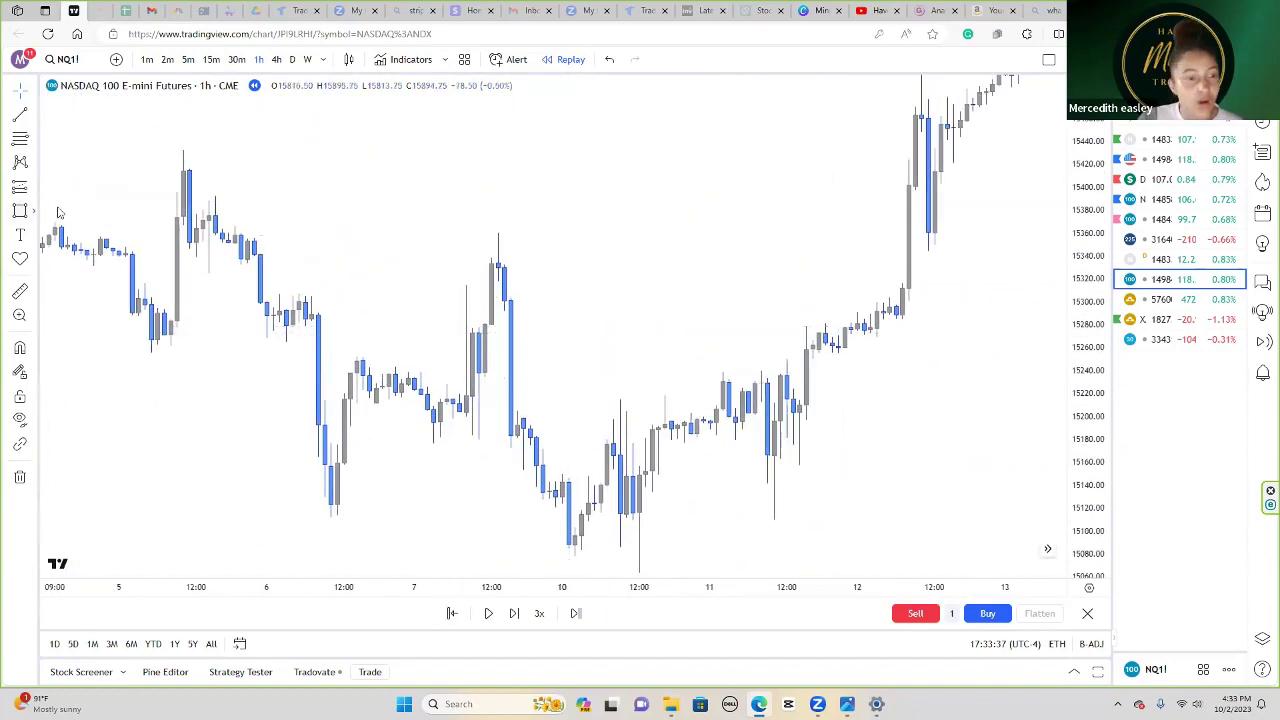
pyautogui.moveTo(504, 296); pyautogui.dragTo(508, 451)
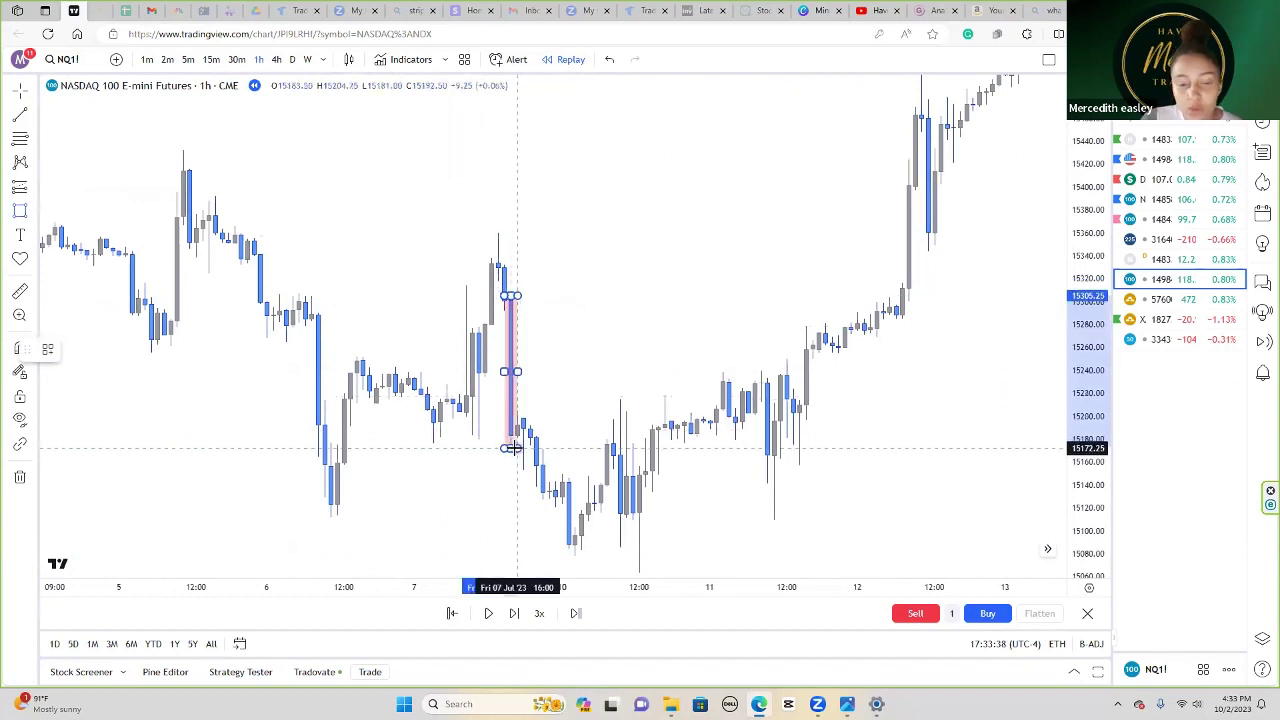
pyautogui.click(578, 404)
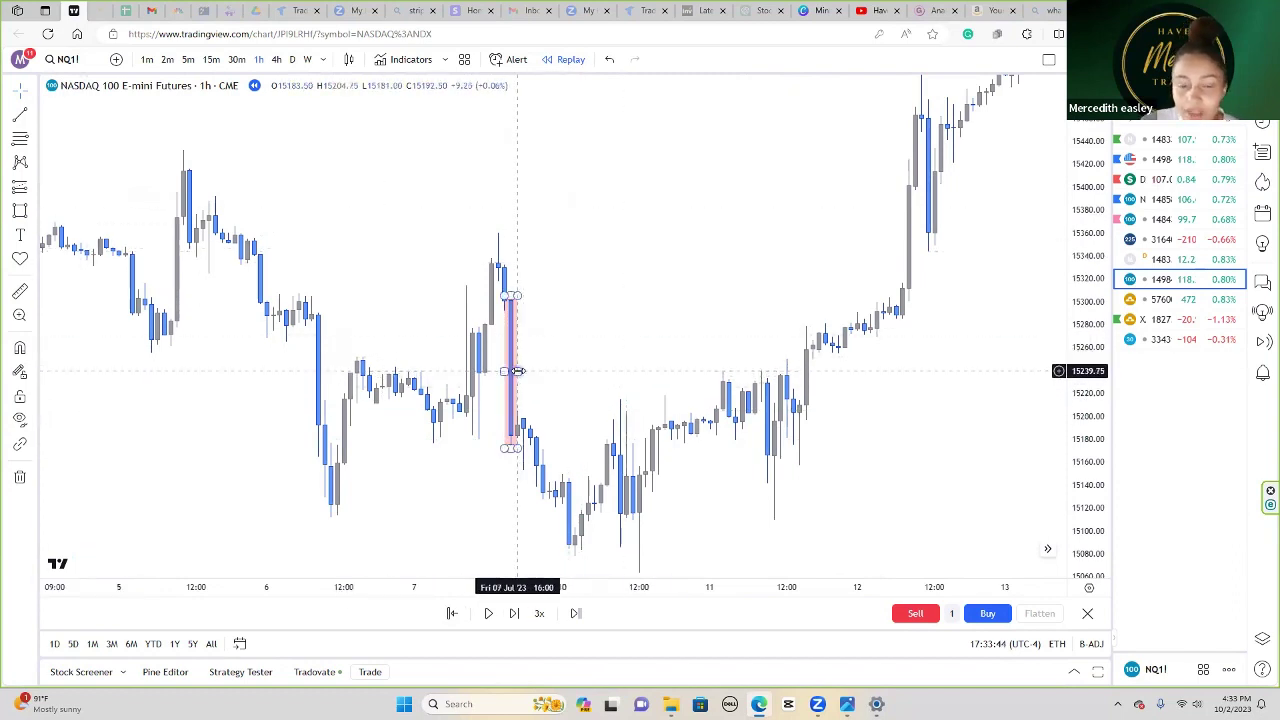
pyautogui.moveTo(513, 371); pyautogui.dragTo(866, 372)
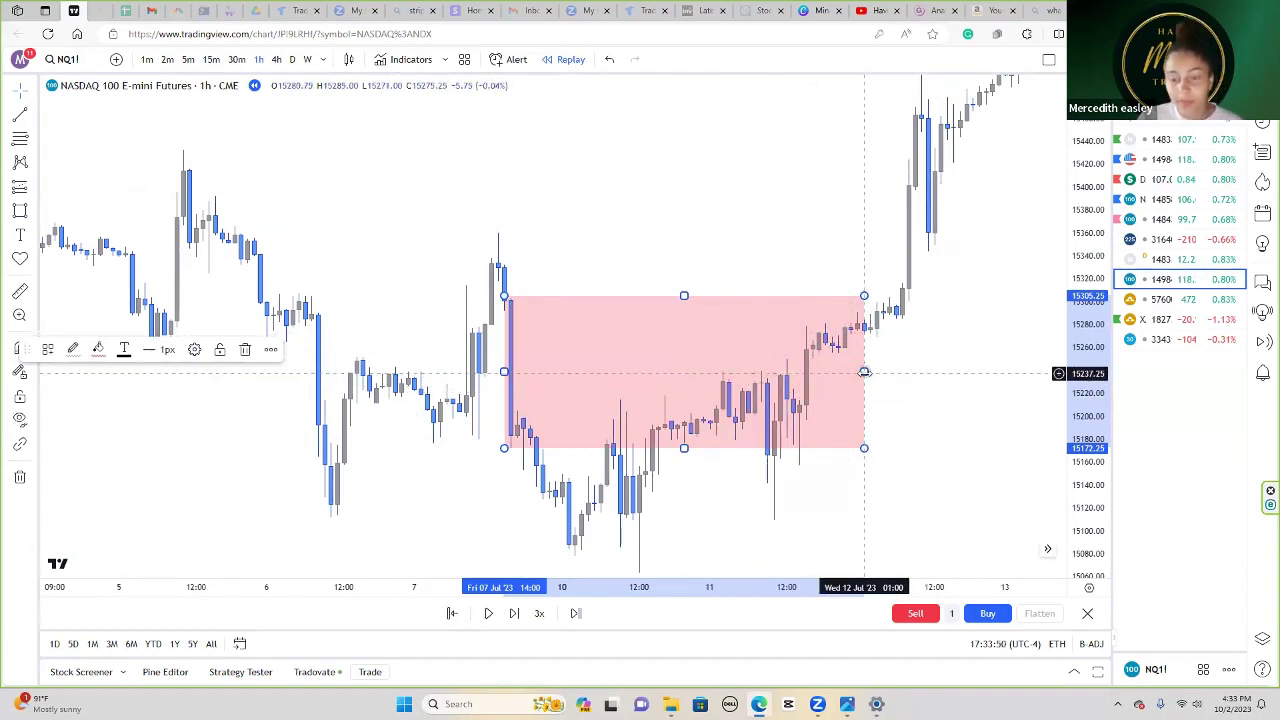
pyautogui.press('Delete')
# Step: Mark the sharp 5 July rise with a red rectangle from 15285.50 to 15397.25, extended to 6 July 01:00, and delete it
pyautogui.moveTo(638, 343); pyautogui.dragTo(722, 357)
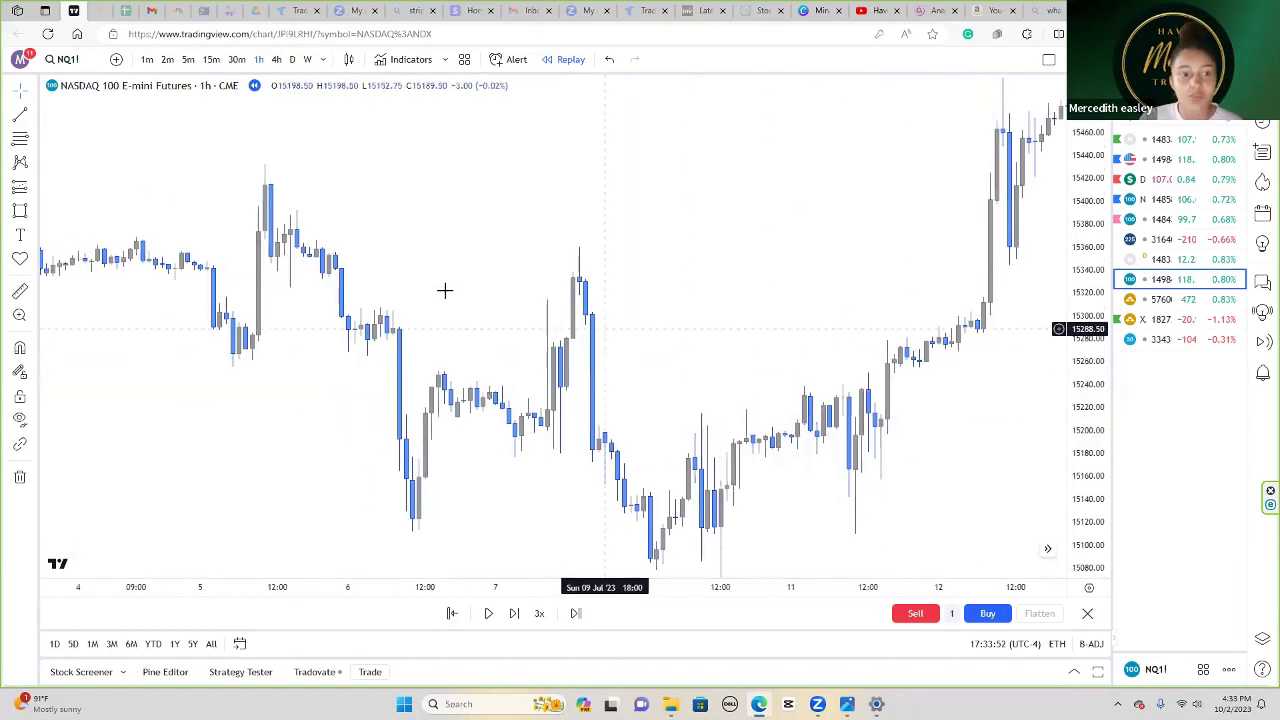
pyautogui.moveTo(430, 291); pyautogui.dragTo(507, 336)
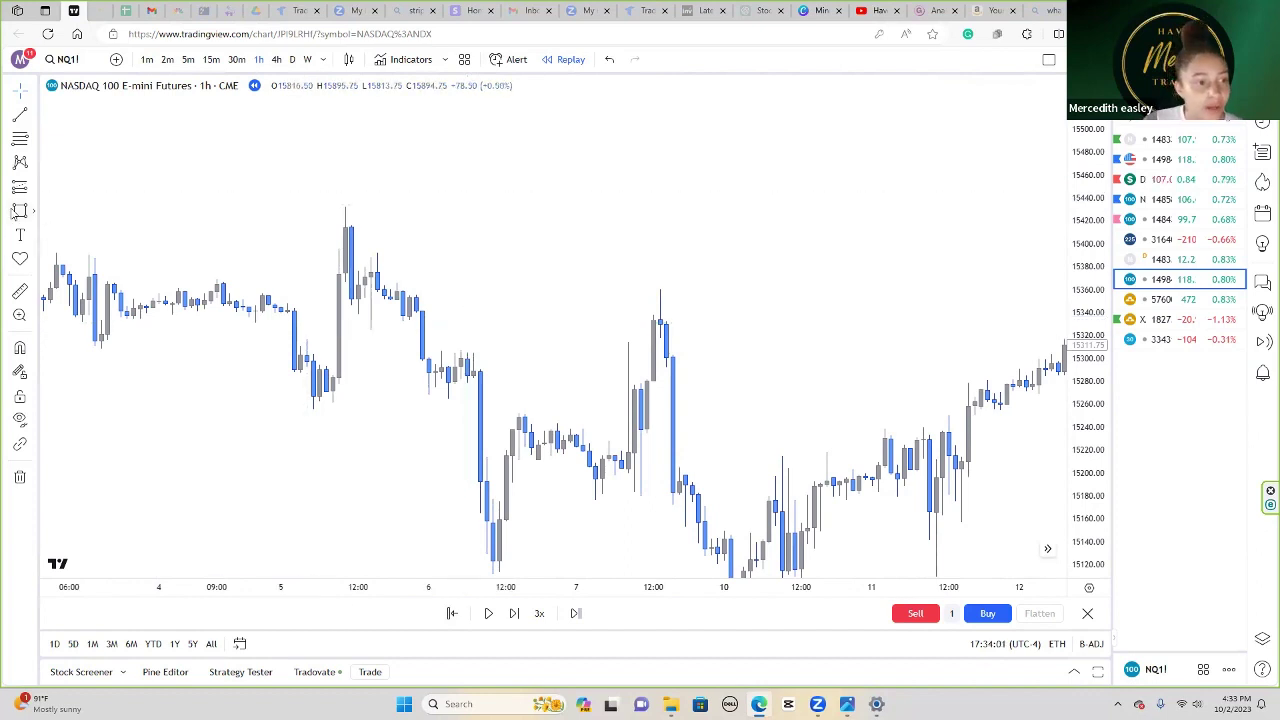
pyautogui.moveTo(332, 373); pyautogui.dragTo(346, 247)
pyautogui.click(378, 388)
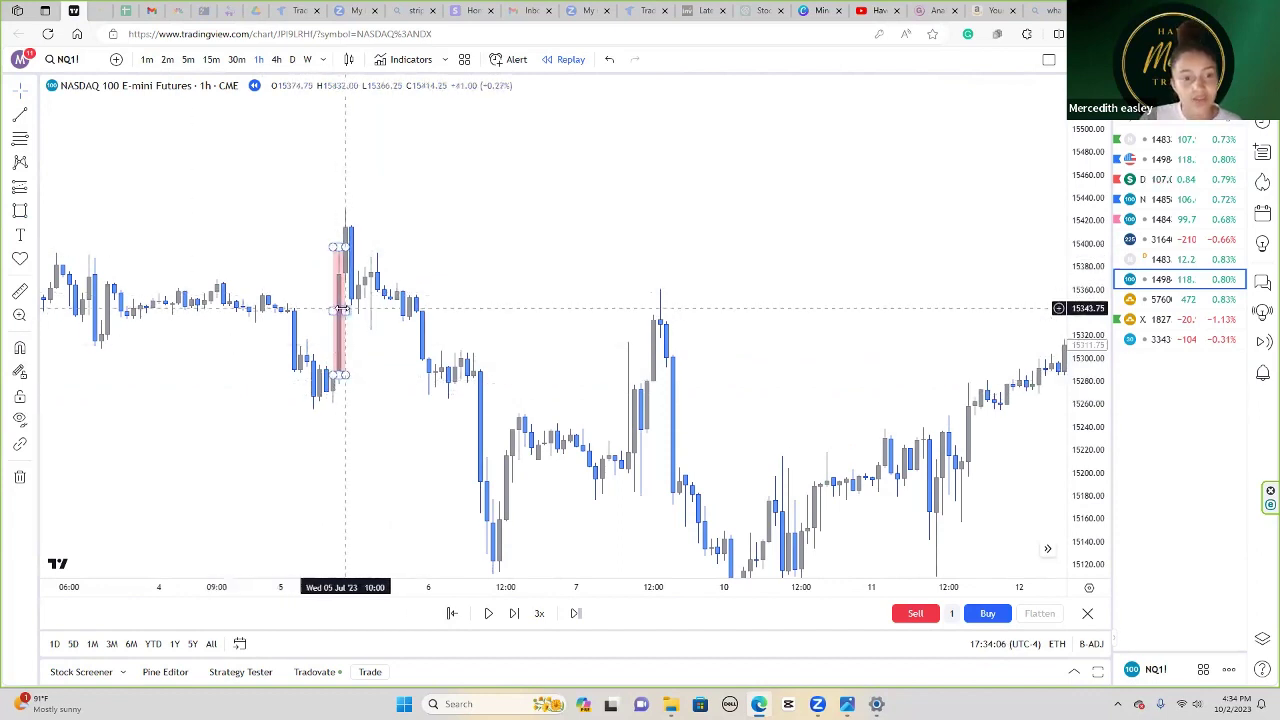
pyautogui.moveTo(346, 310); pyautogui.dragTo(435, 311)
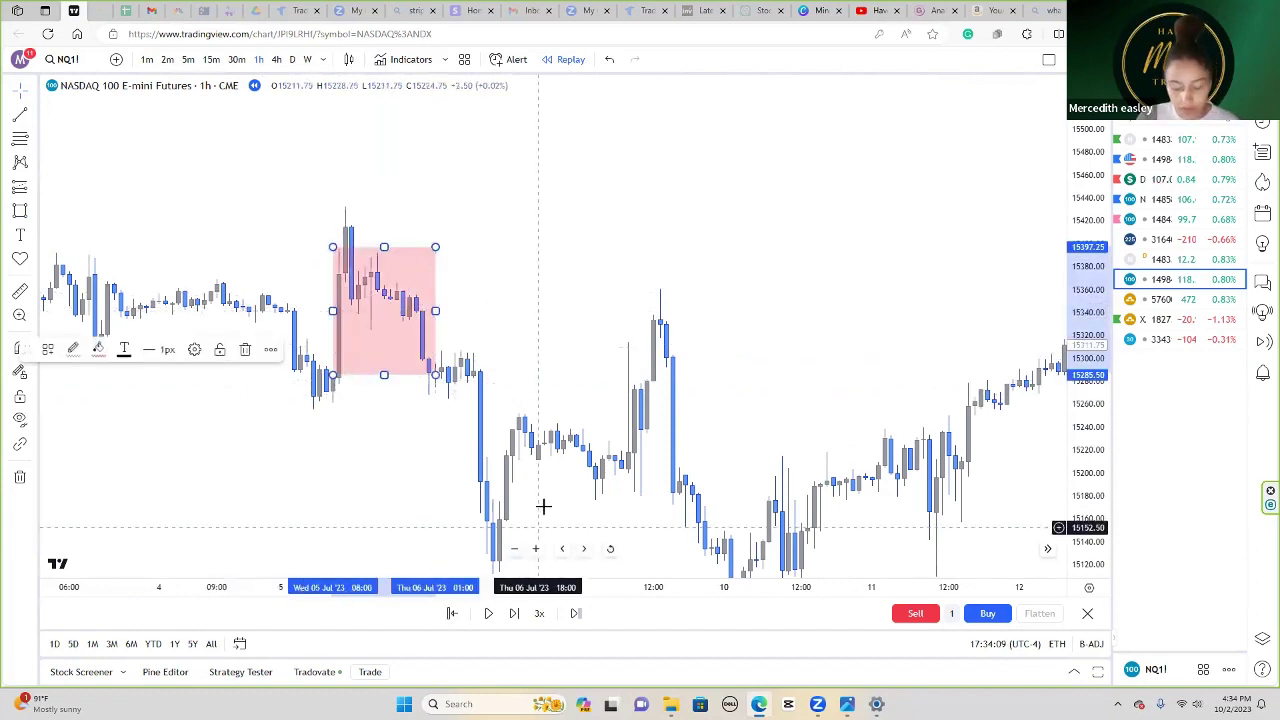
pyautogui.press('Delete')
# Step: Mark the steep 30 June rise with a red rectangle from 15171.00 to 15334.50, extended into early July, and delete it
pyautogui.moveTo(663, 374); pyautogui.dragTo(643, 397)
pyautogui.scroll(-3, 643, 395)
pyautogui.moveTo(457, 386); pyautogui.dragTo(742, 251)
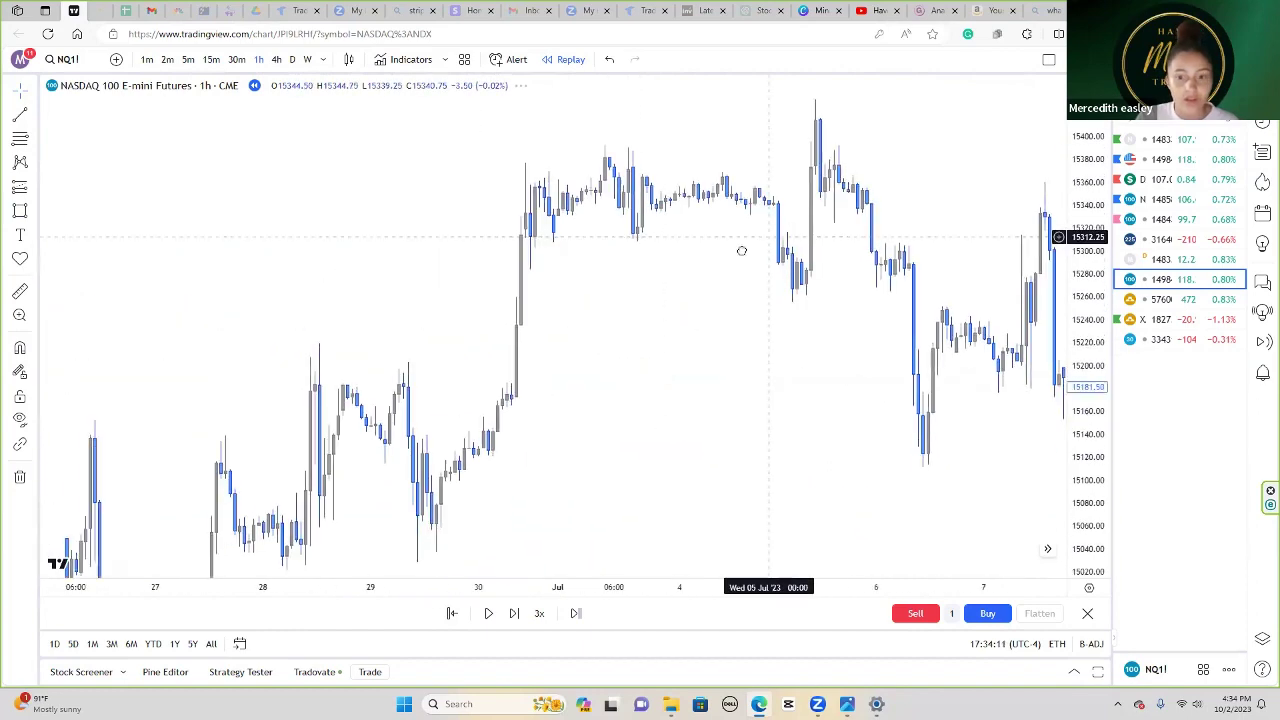
pyautogui.moveTo(735, 375); pyautogui.dragTo(674, 397)
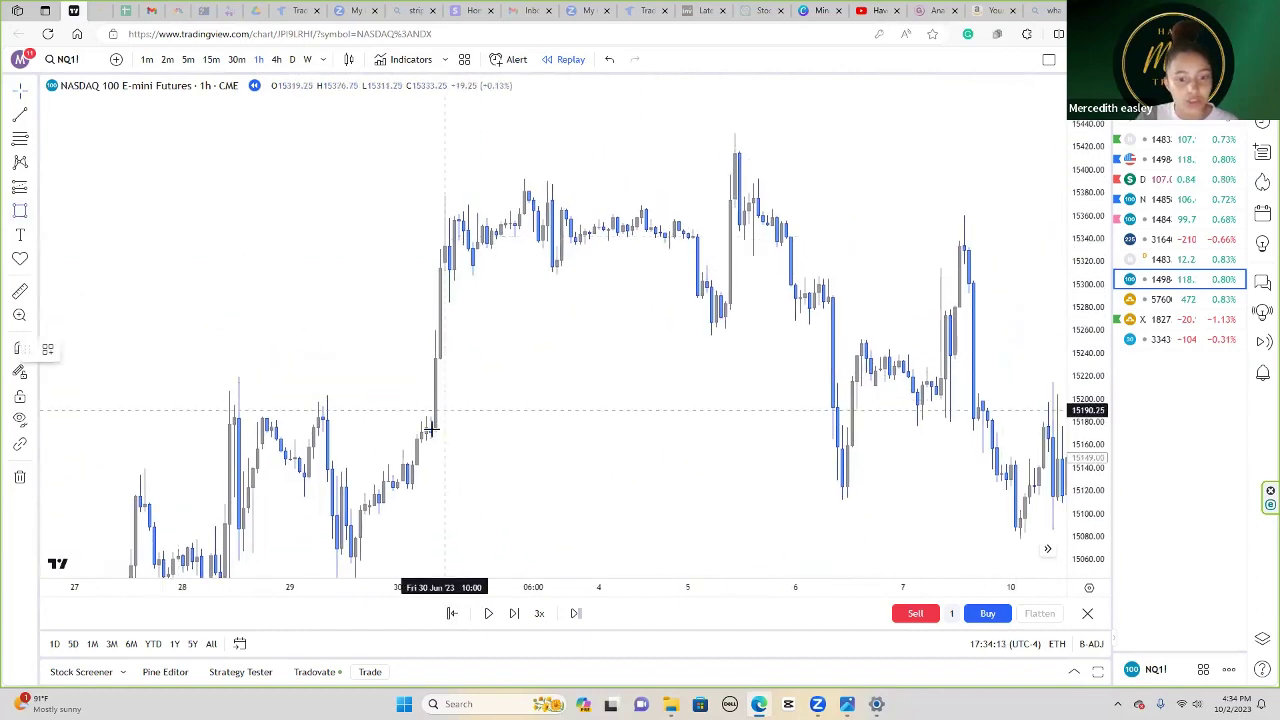
pyautogui.moveTo(431, 432); pyautogui.dragTo(450, 245)
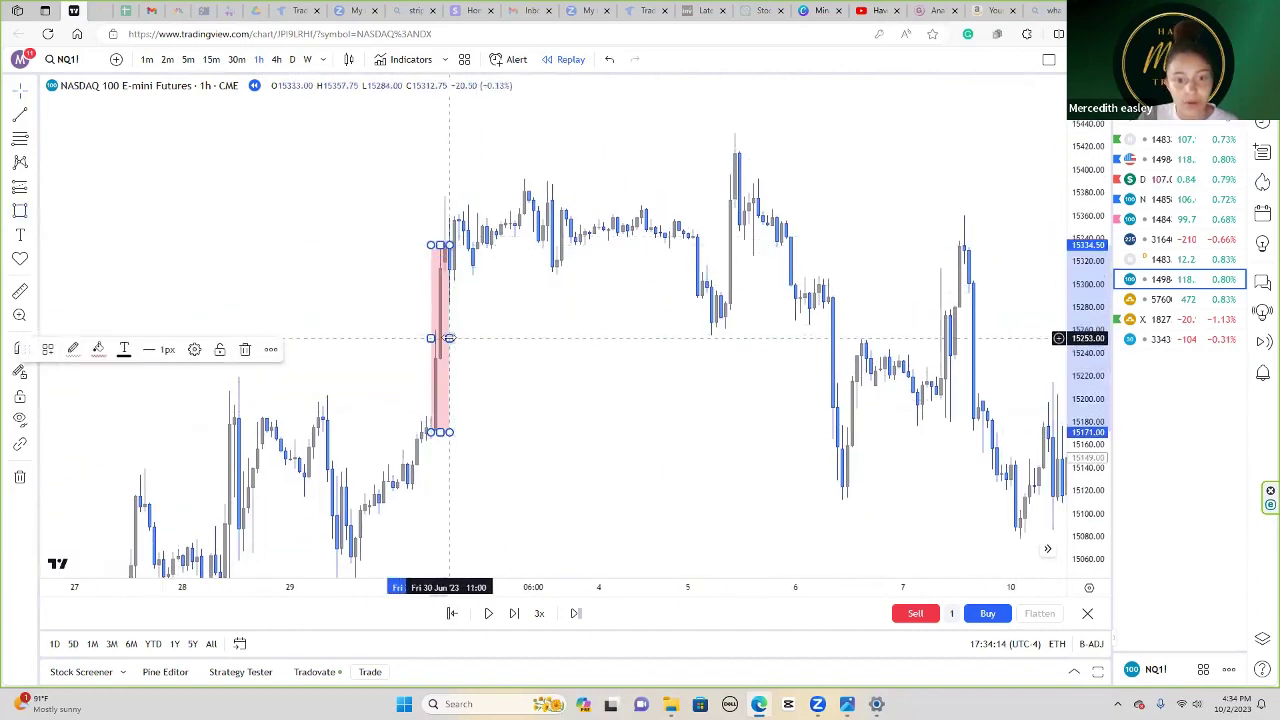
pyautogui.moveTo(449, 338); pyautogui.dragTo(868, 449)
pyautogui.press('Delete')
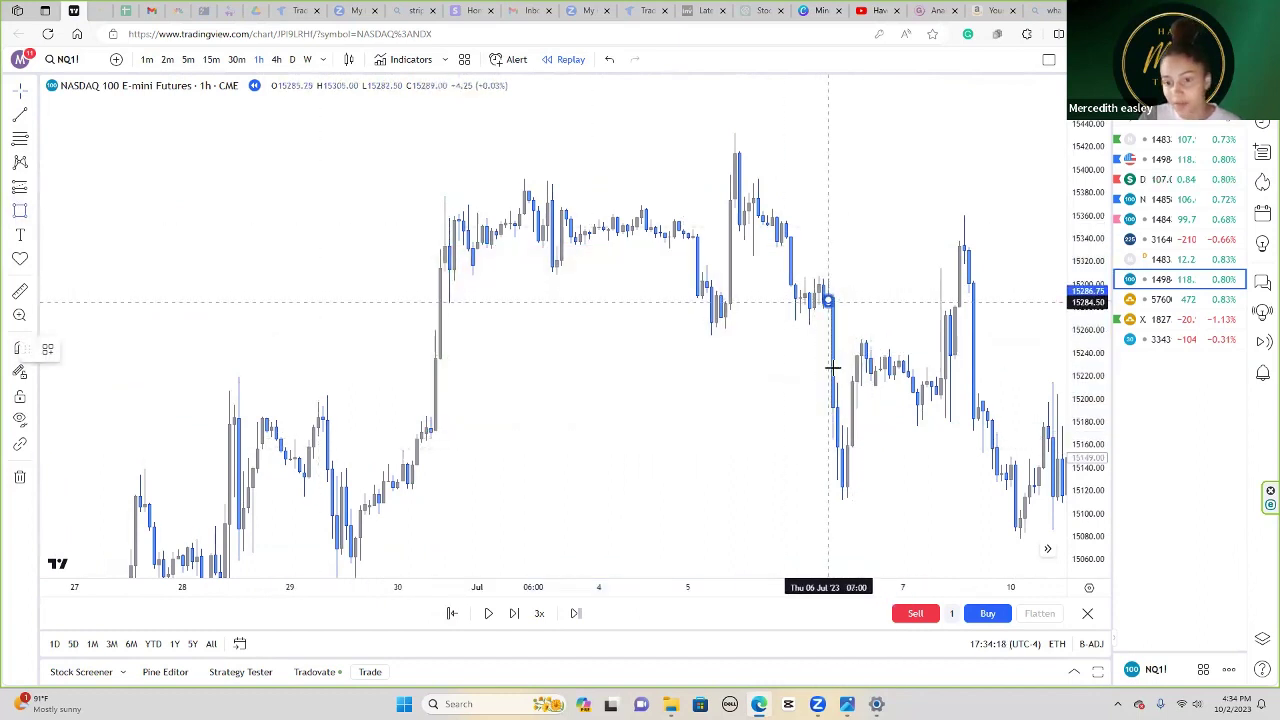
# Step: Mark the steep 6 July drop with a red rectangle from 15285.00 to 15163.00 and delete it
pyautogui.moveTo(828, 300)
pyautogui.mouseDown()
pyautogui.moveTo(835, 414)
pyautogui.moveTo(845, 378)
pyautogui.mouseUp()
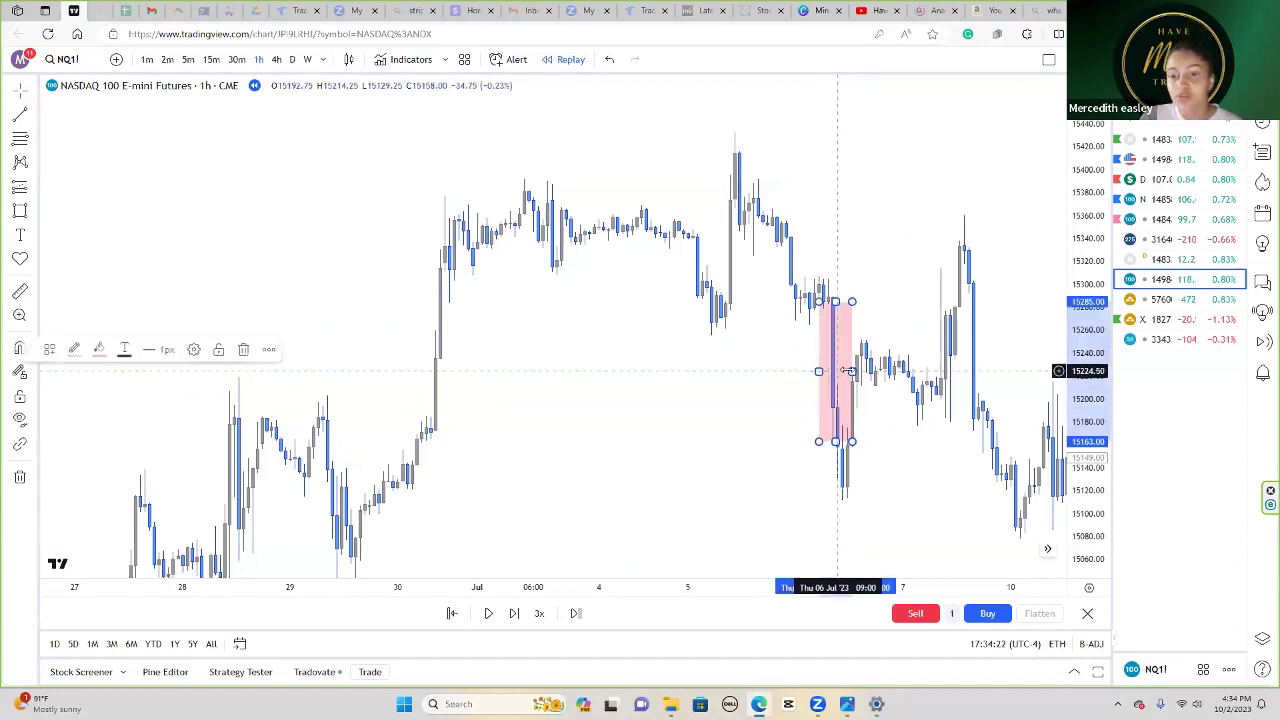
pyautogui.press('Delete')
# Step: Restart the bar replay from early 30 June, just before the steep rally
pyautogui.moveTo(562, 415); pyautogui.dragTo(729, 434)
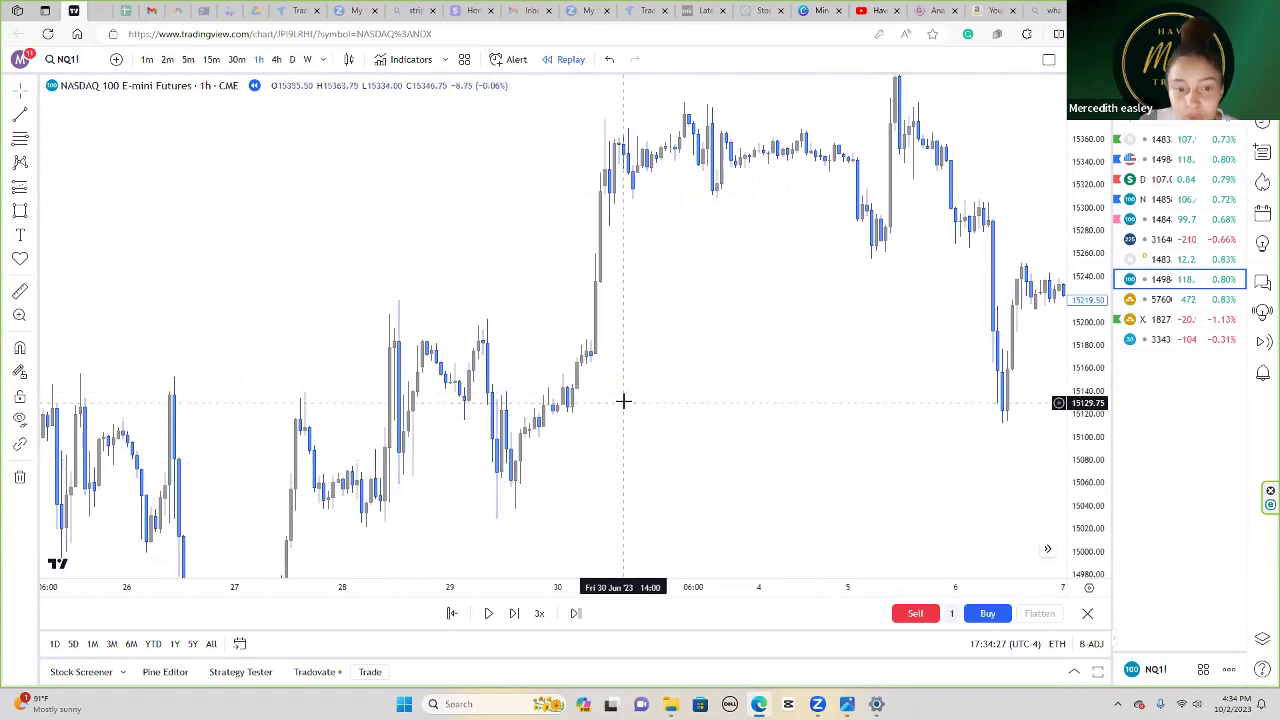
pyautogui.click(453, 613)
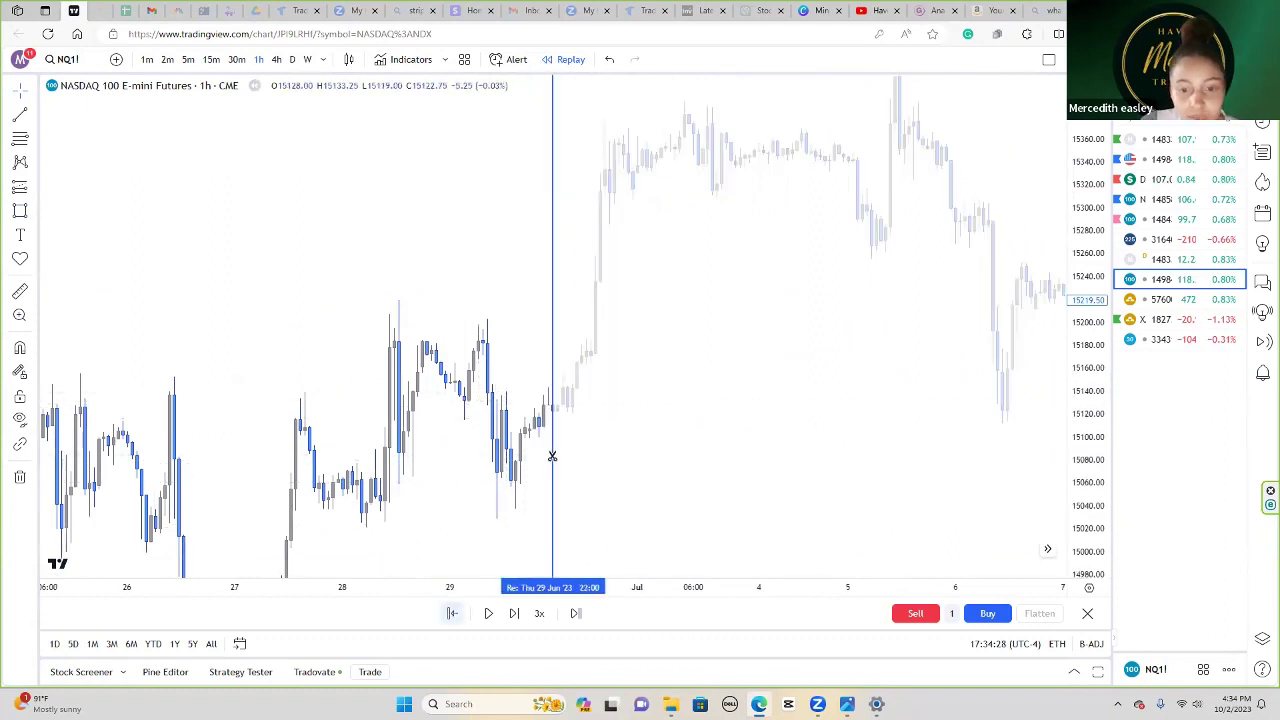
pyautogui.click(571, 456)
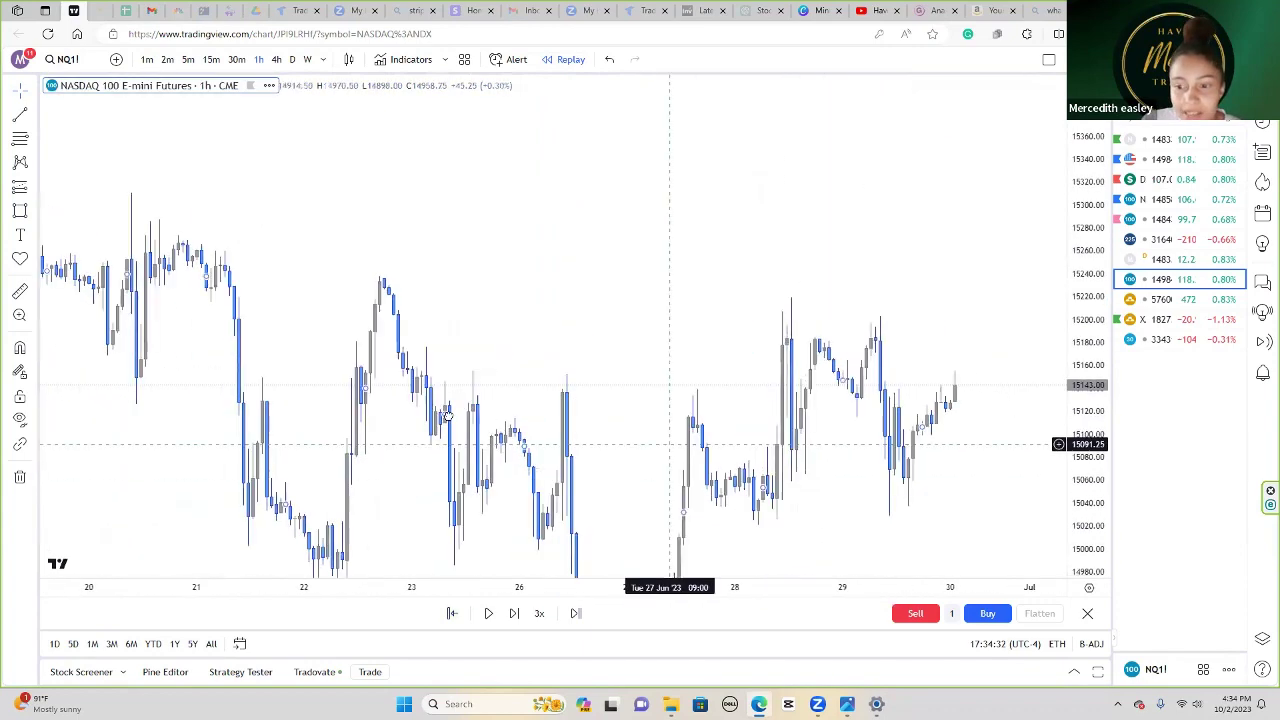
# Step: Draw a rising trend line under the two 29 June lows, extended past the latest candle
pyautogui.click(18, 96)
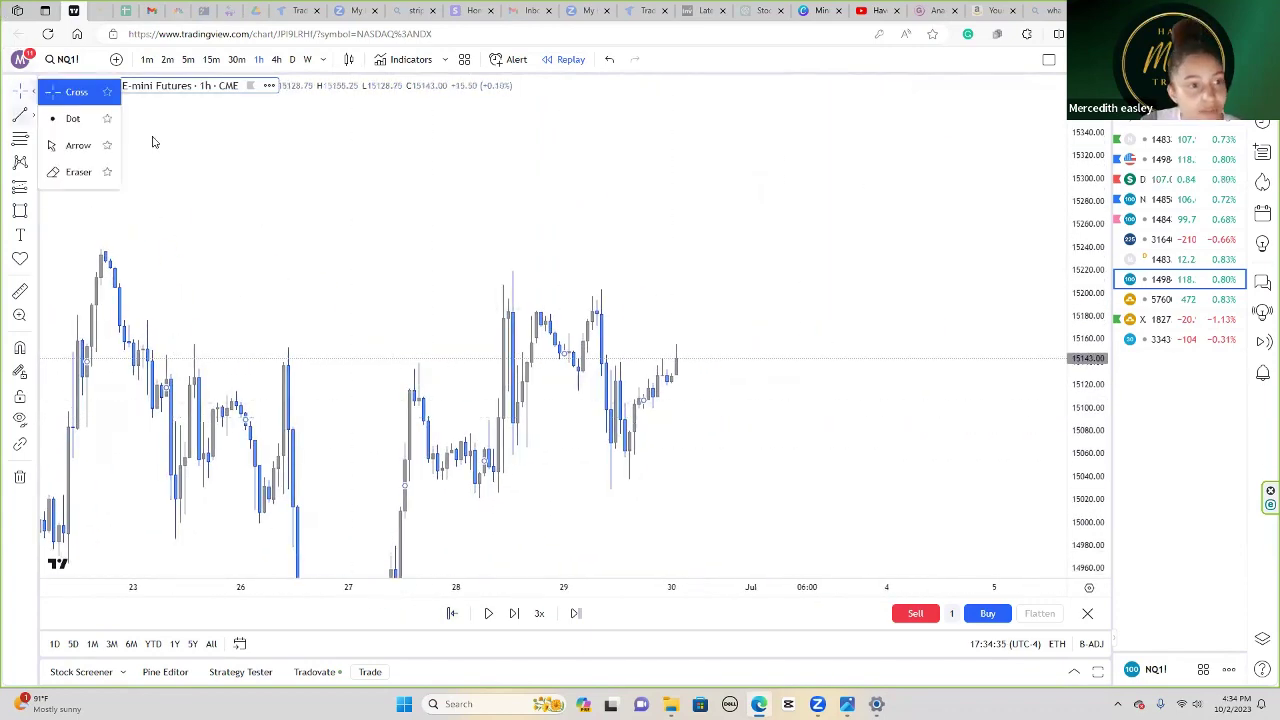
pyautogui.click(610, 476)
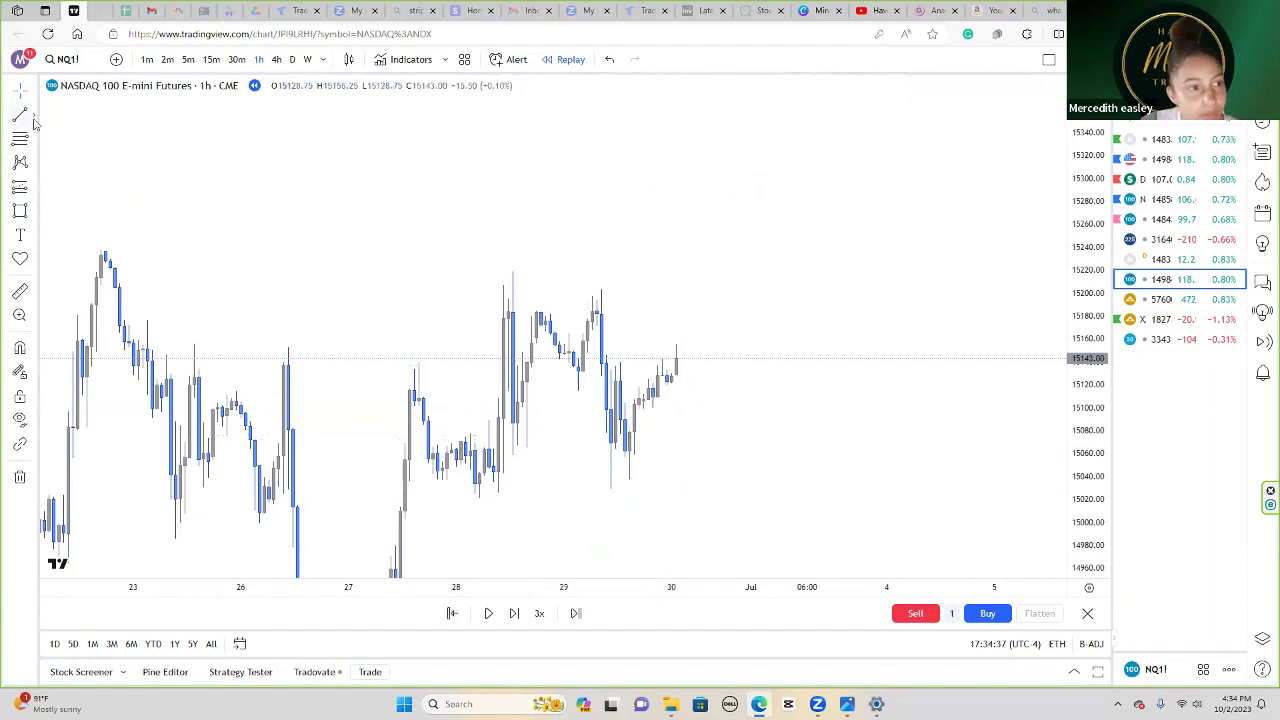
pyautogui.click(731, 366)
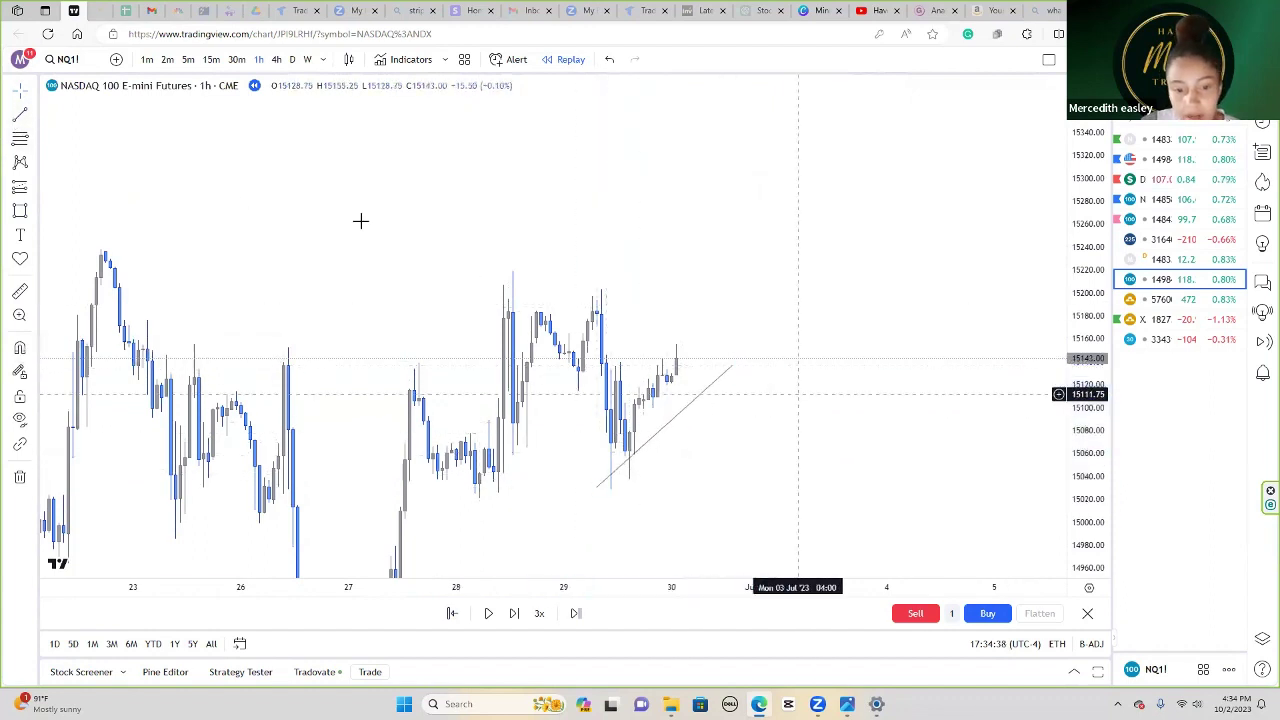
# Step: Draw horizontal lines across the 28 and 29 June highs at 15189.75 and the lows at 15031.50
pyautogui.click(498, 304)
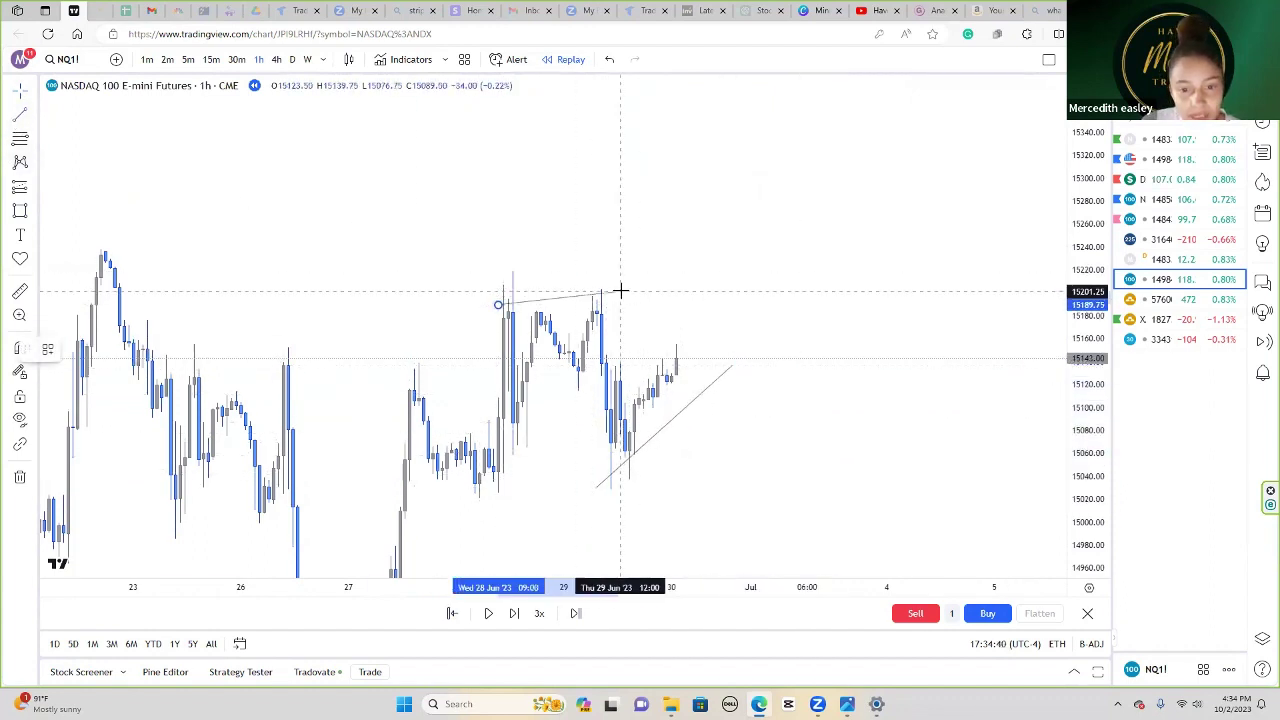
pyautogui.click(620, 291)
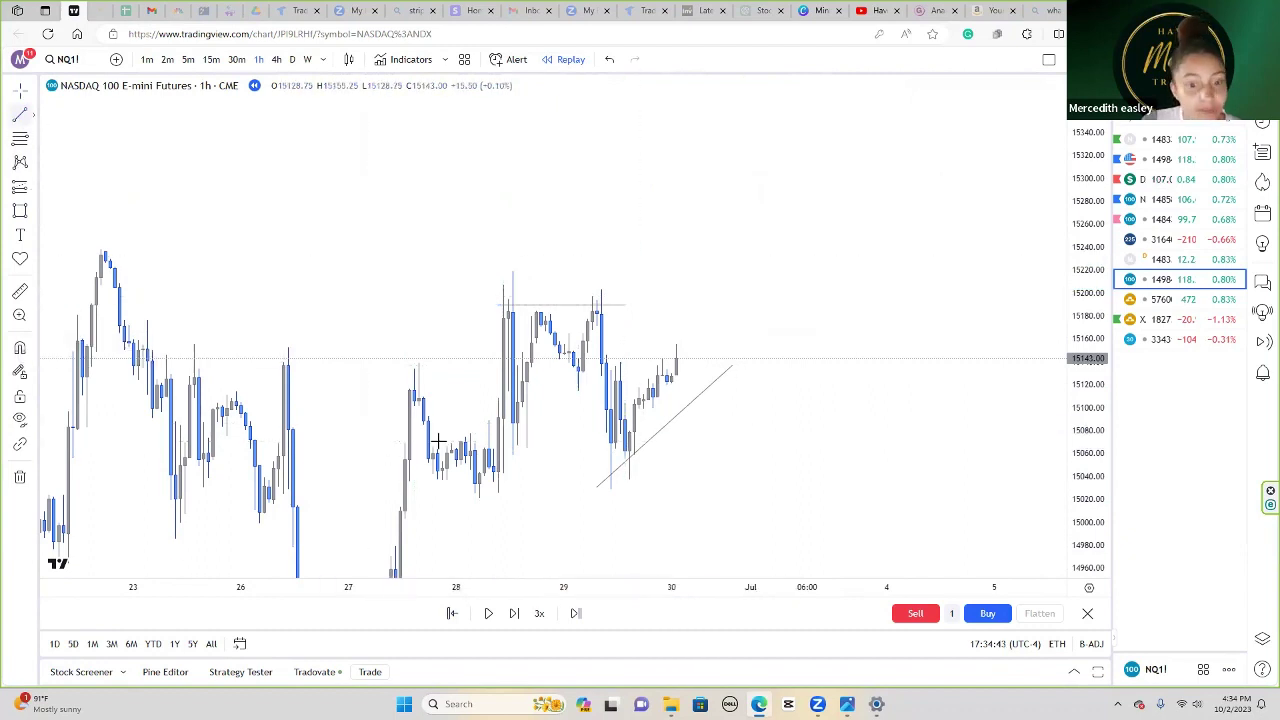
pyautogui.click(667, 478)
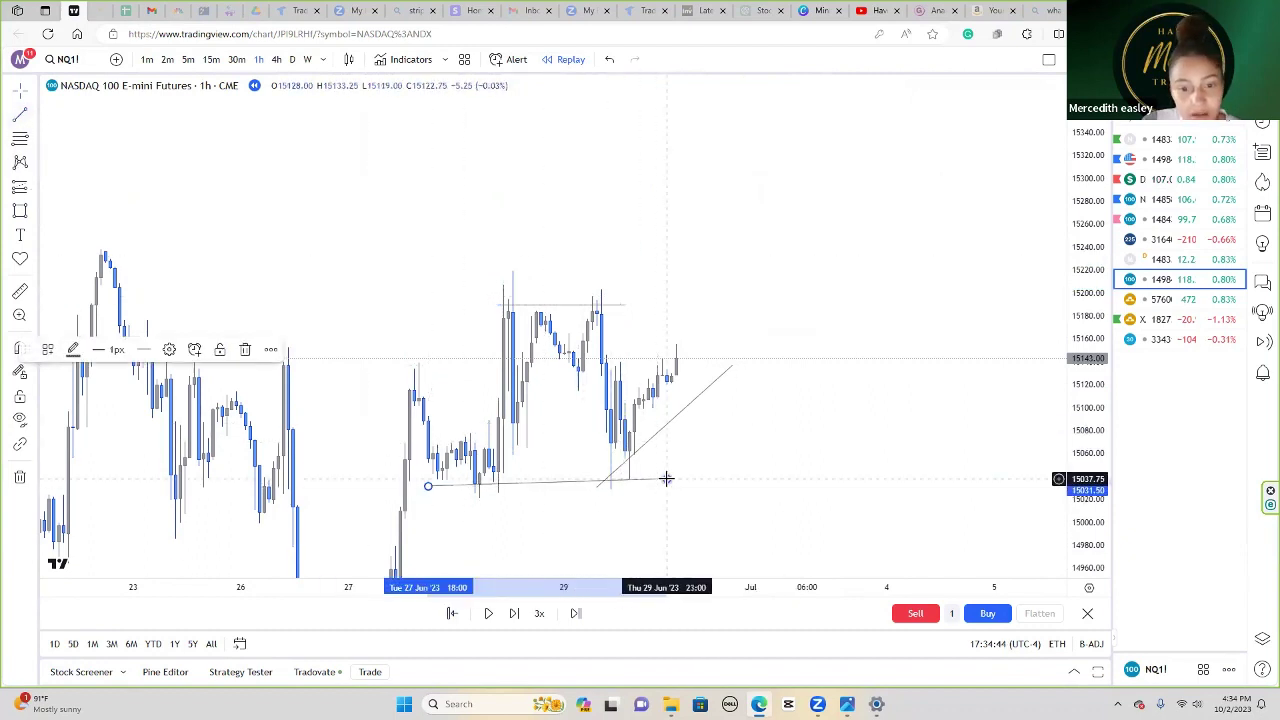
pyautogui.moveTo(666, 484); pyautogui.dragTo(660, 487)
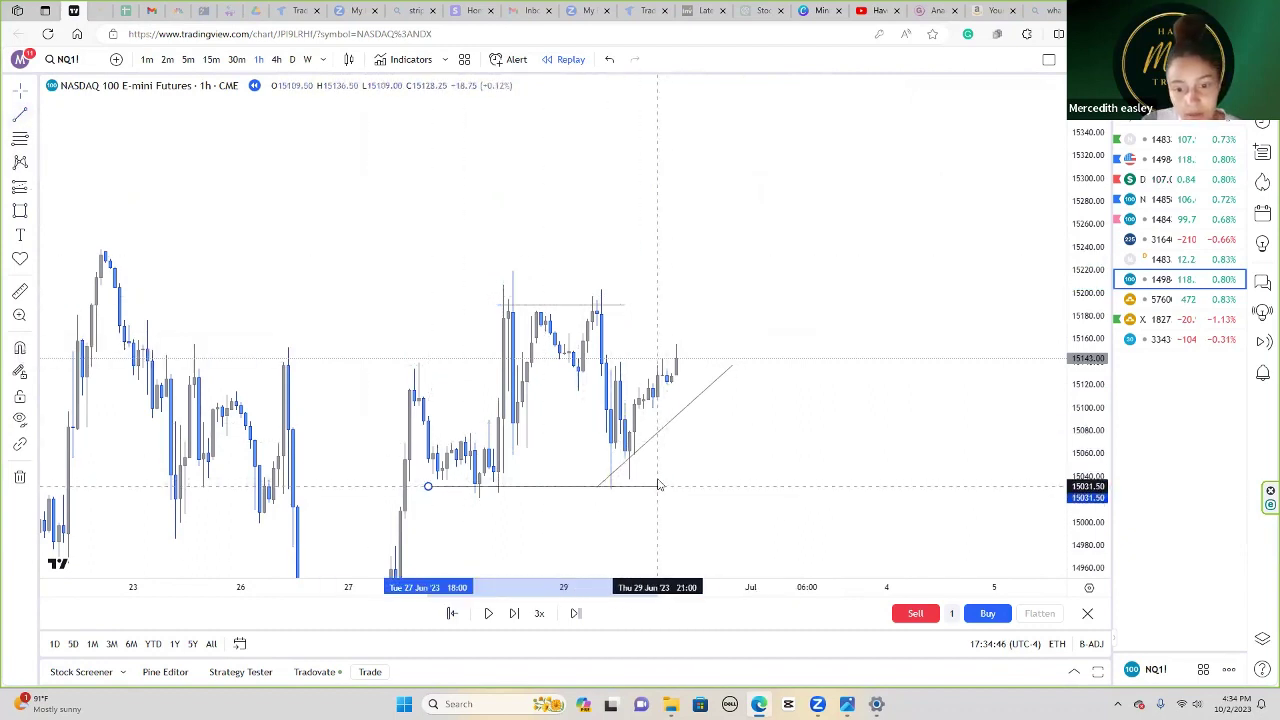
# Step: Mark the small candles just above the rising trend line around 30 June with a narrow red rectangle
pyautogui.scroll(3, 663, 434)
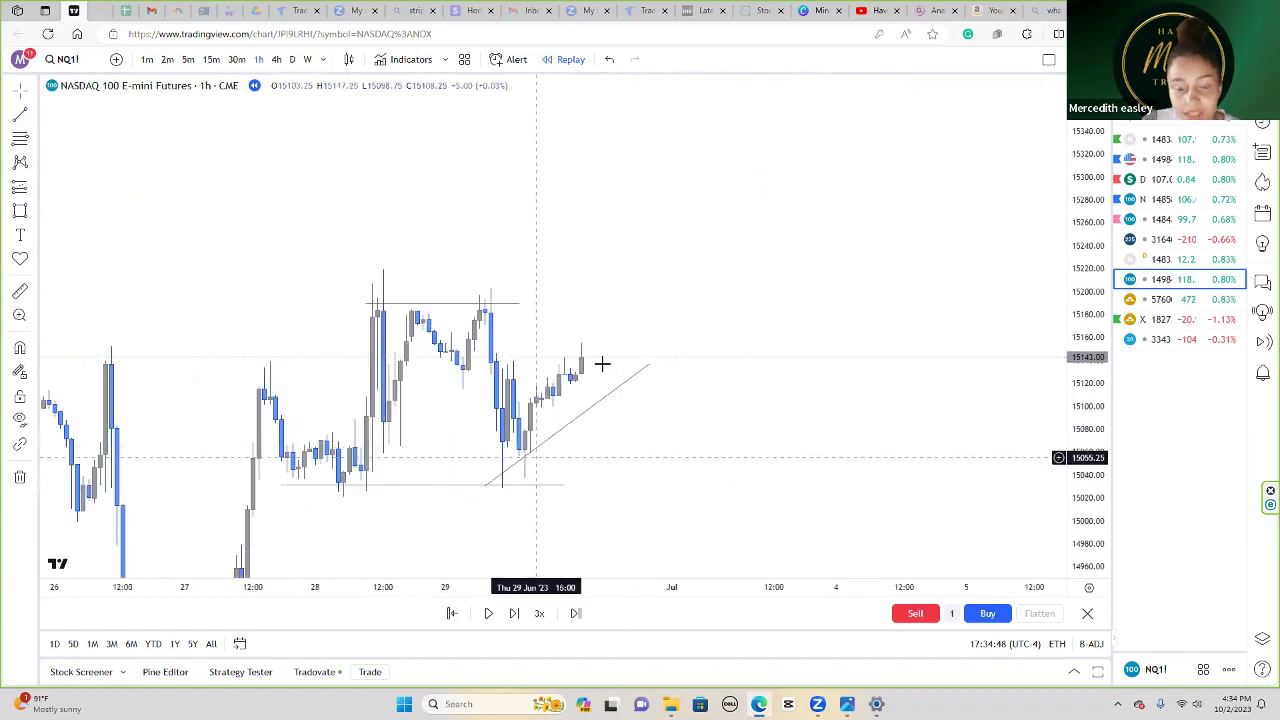
pyautogui.scroll(-2, 670, 466)
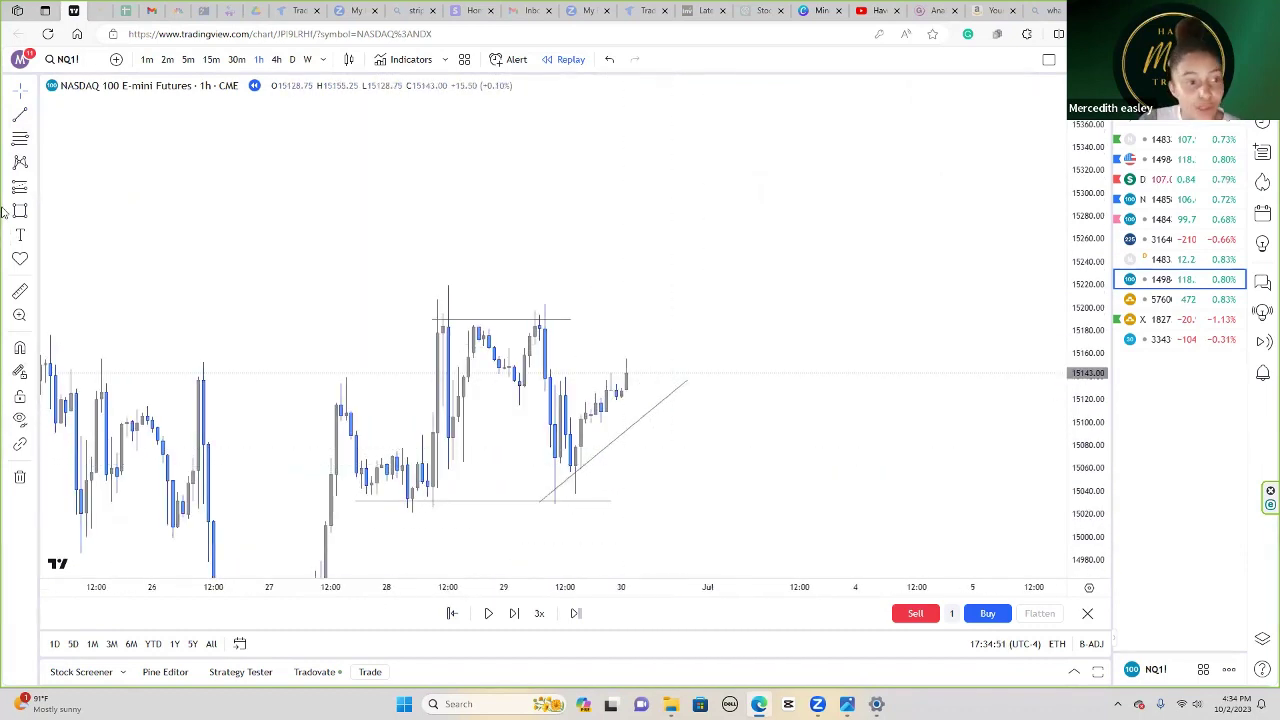
pyautogui.click(677, 398)
# Step: Play the replay through the steep 30 June rally and pause it during the consolidation that follows
pyautogui.click(520, 617)
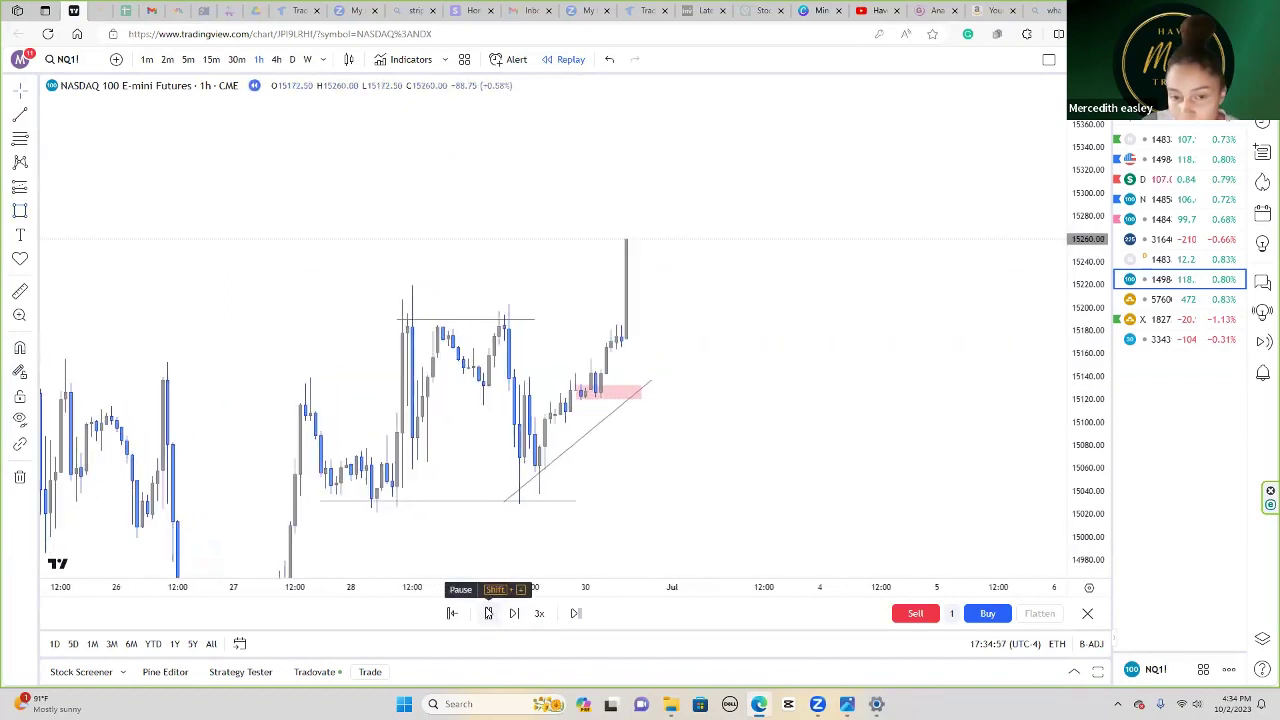
pyautogui.click(488, 613)
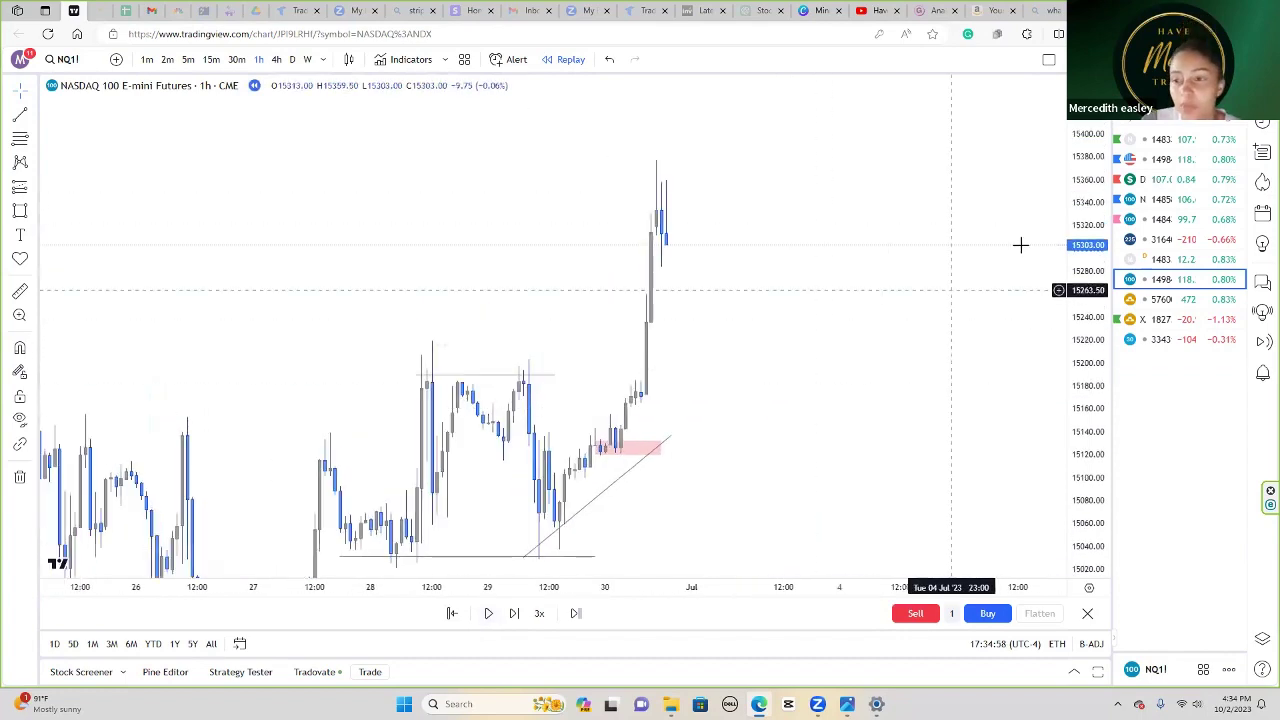
pyautogui.scroll(-3, 891, 383)
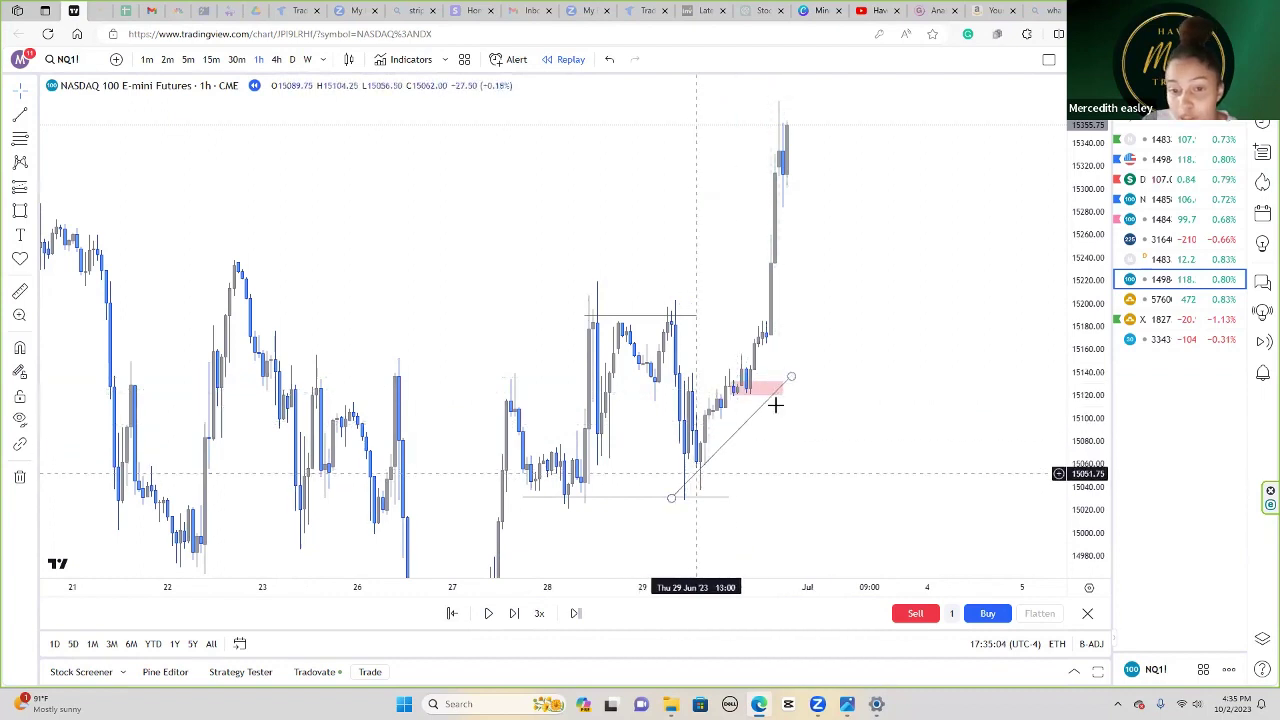
pyautogui.moveTo(864, 381); pyautogui.dragTo(838, 463)
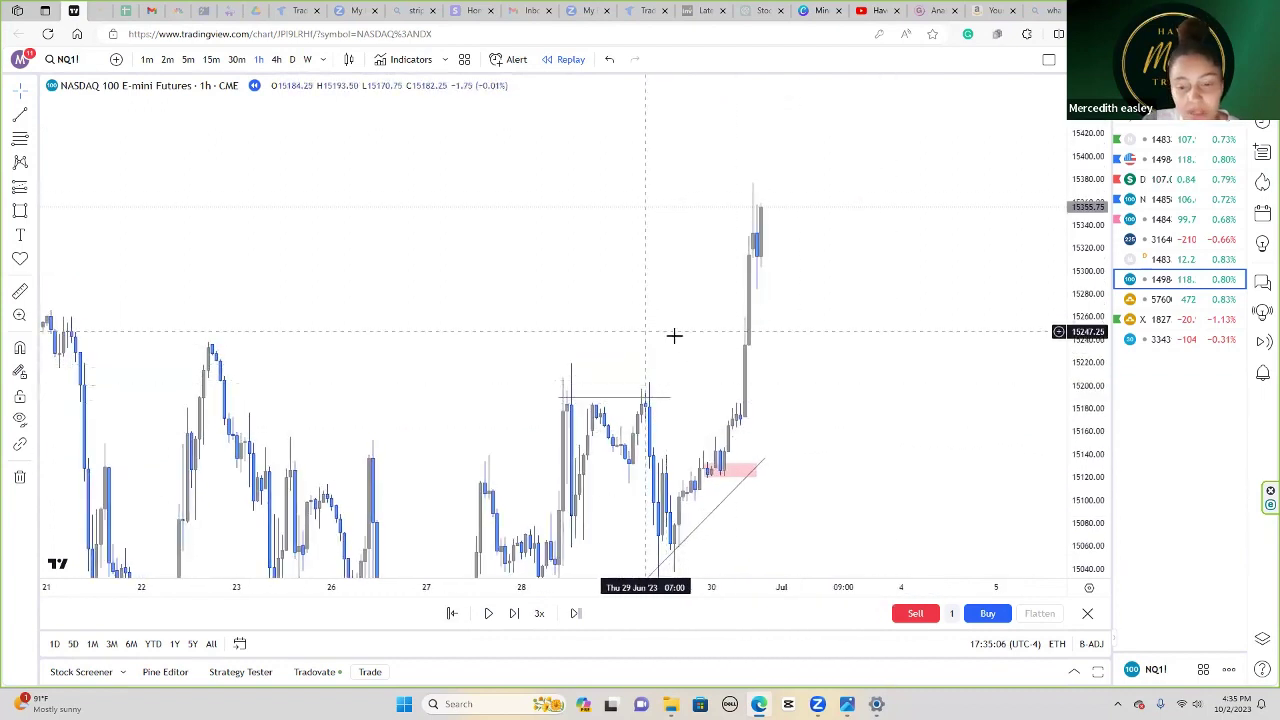
pyautogui.moveTo(812, 407); pyautogui.dragTo(780, 403)
pyautogui.hscroll(1, 748, 337)
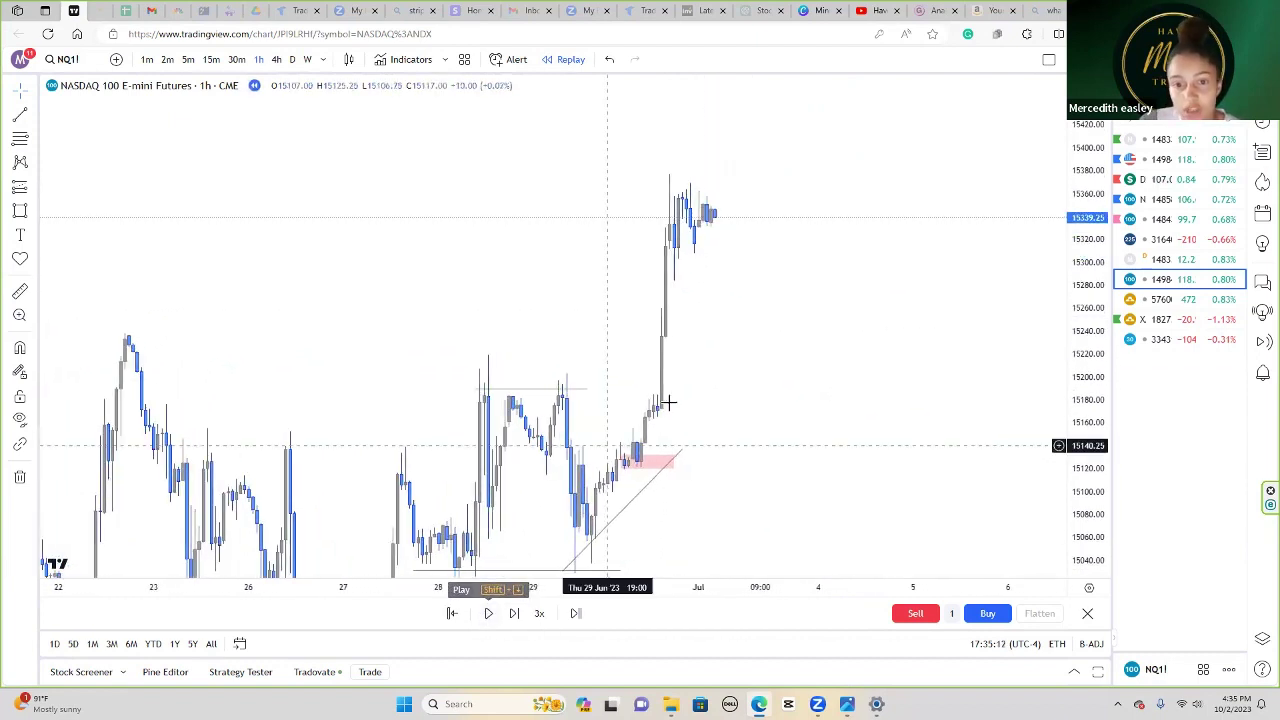
pyautogui.click(489, 613)
# Step: Draw a short falling trend line from the 30 June peak near 15370 across the consolidation highs
pyautogui.click(20, 113)
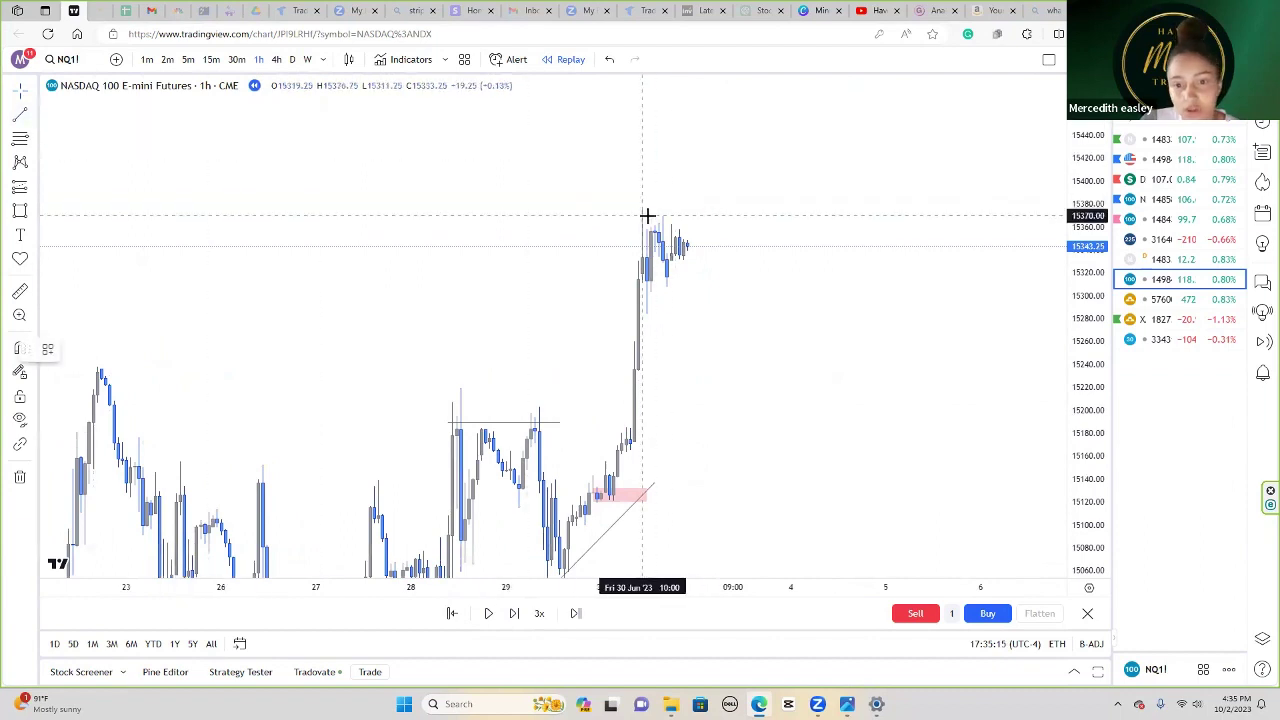
pyautogui.click(642, 211)
pyautogui.click(714, 246)
# Step: Advance the replay through the 3 July breakout and pause it after the sharp pullback
pyautogui.click(489, 613)
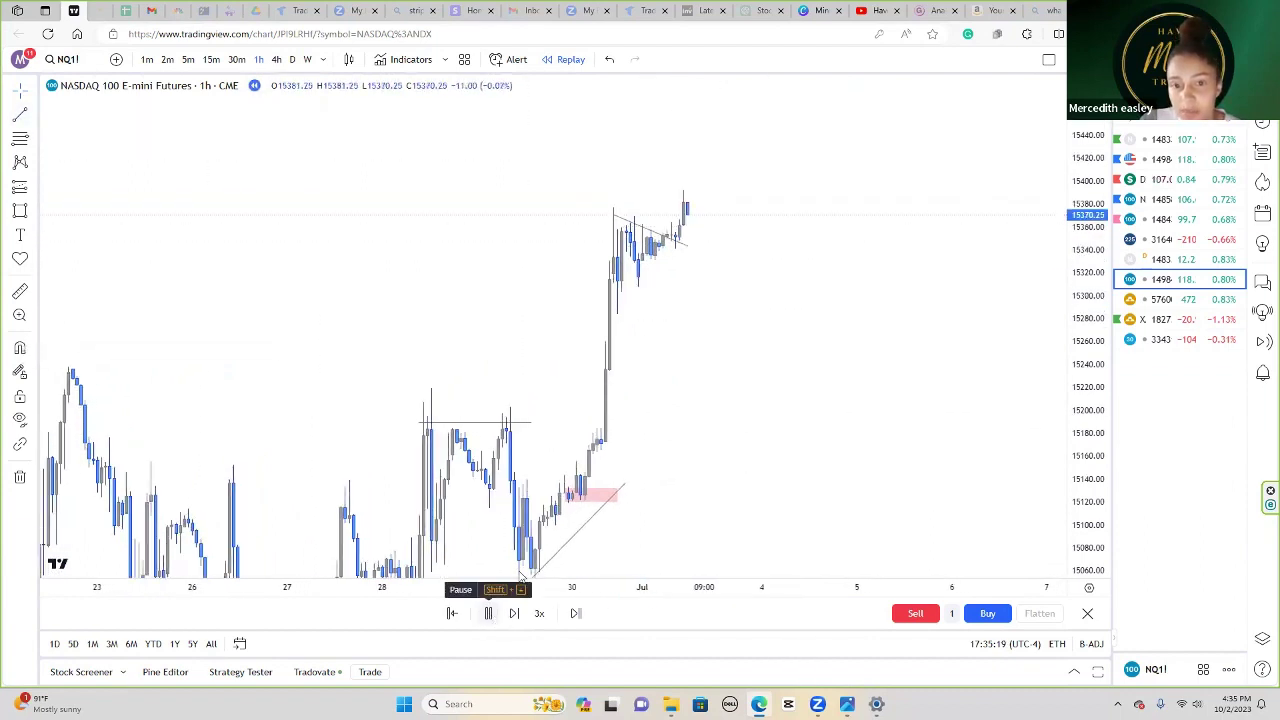
pyautogui.click(489, 613)
pyautogui.hotkey('shift', 'Right')
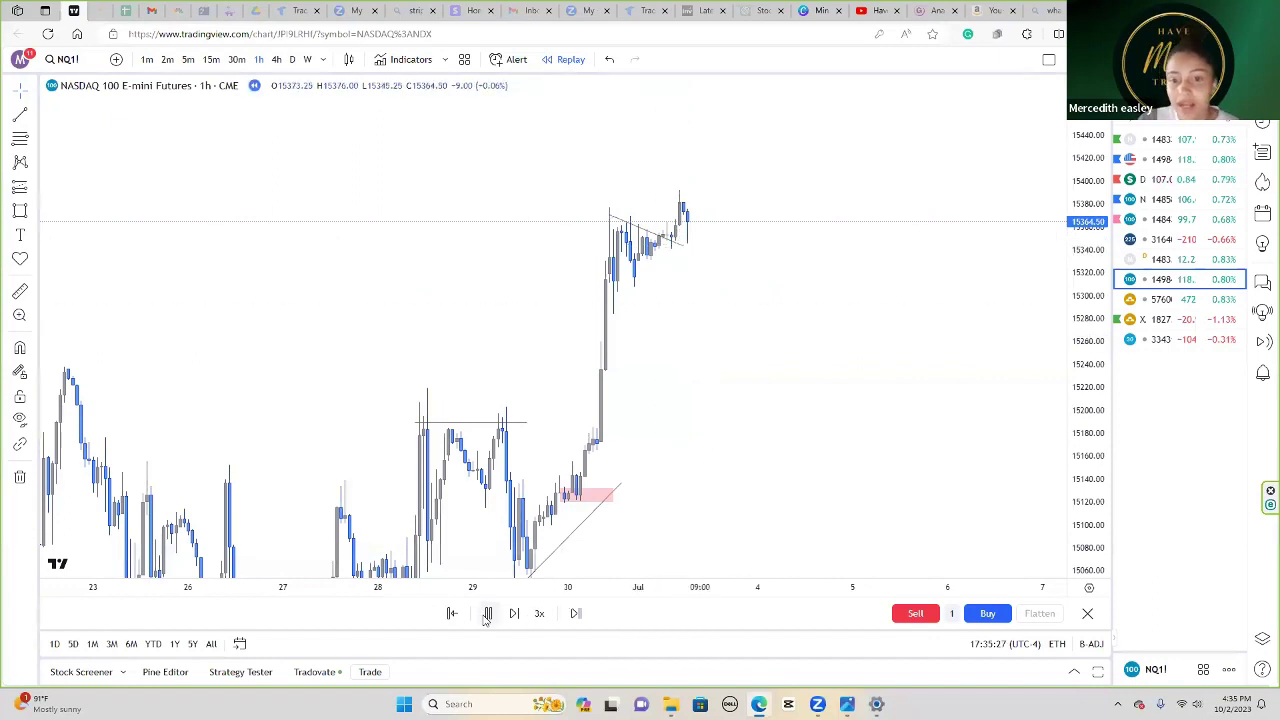
pyautogui.click(487, 613)
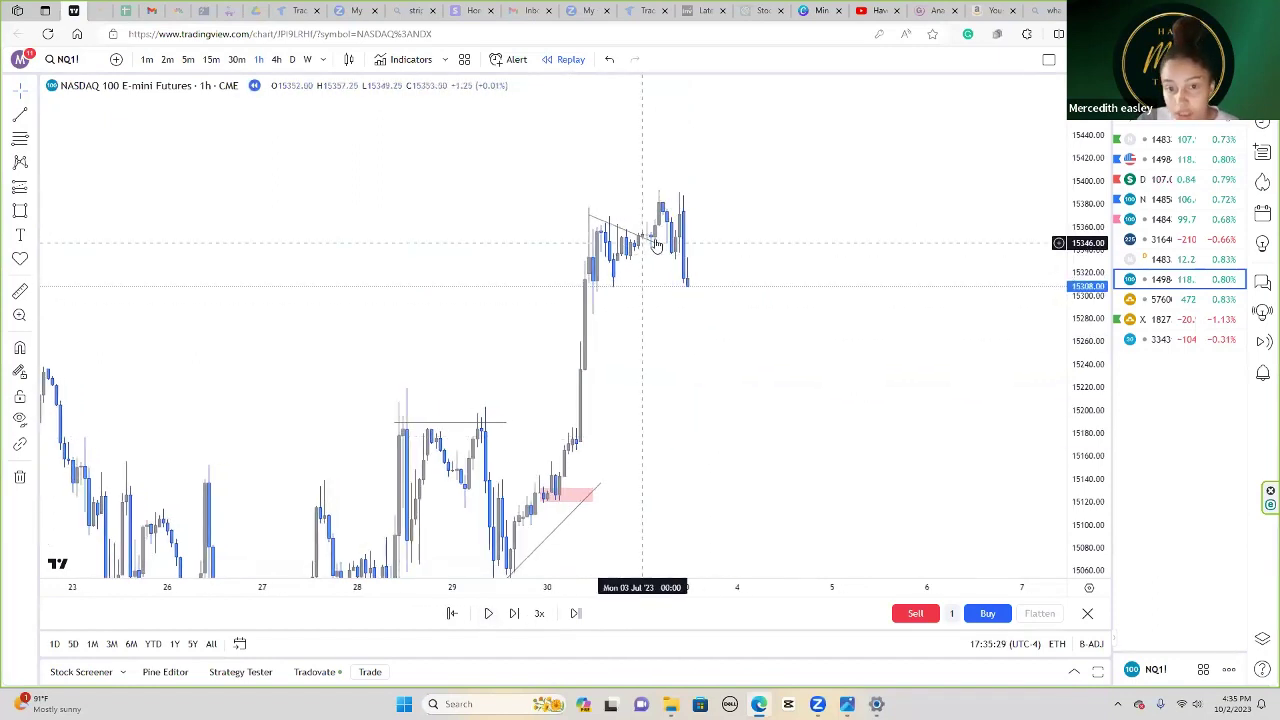
# Step: Delete the short falling trend line over the consolidation
pyautogui.click(655, 245)
pyautogui.press('Delete')
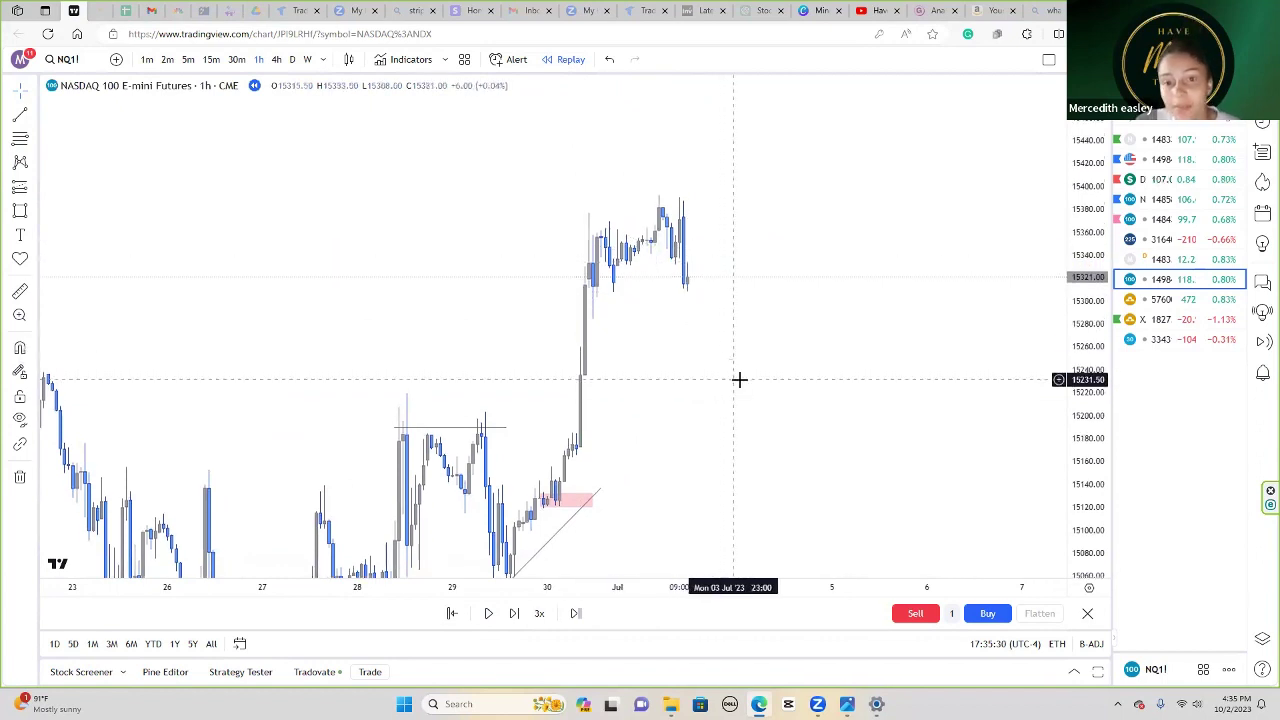
# Step: Mark the supply zone below 15404.75 with a red rectangle from 16 June 10:00 extended beyond the latest July candle
pyautogui.scroll(-3, 739, 379)
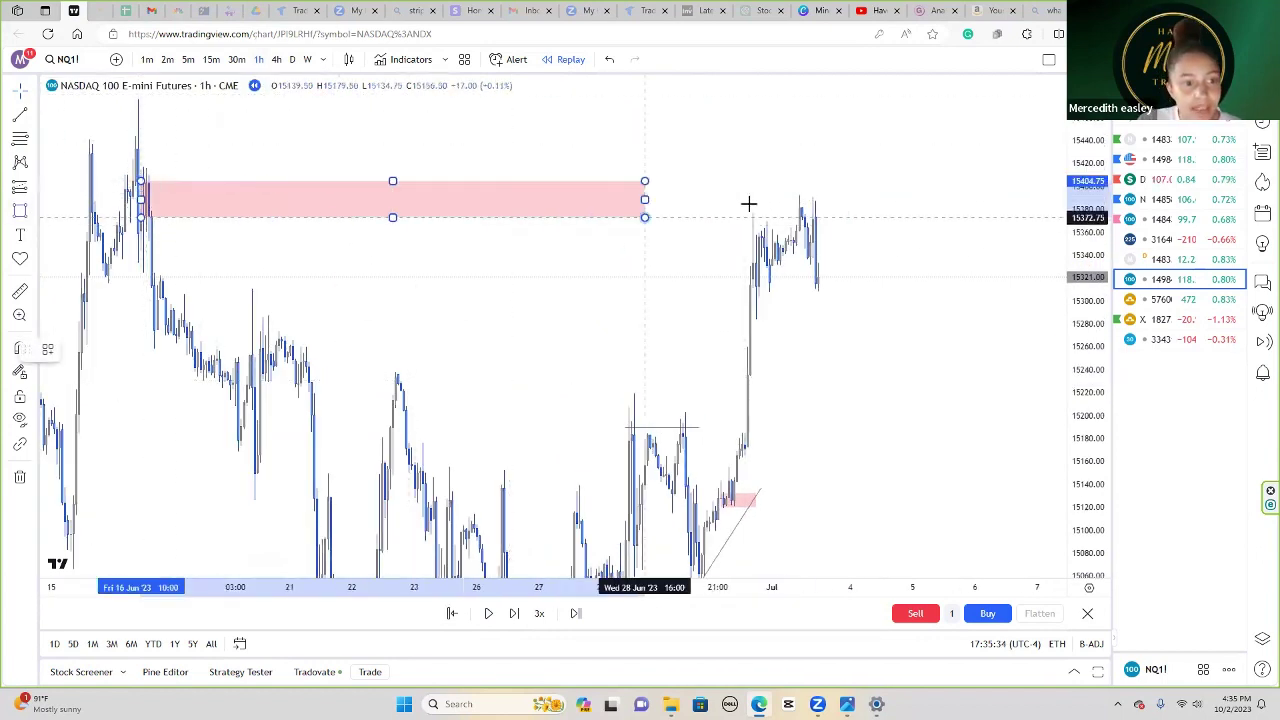
pyautogui.click(836, 214)
pyautogui.click(858, 260)
pyautogui.scroll(3, 850, 285)
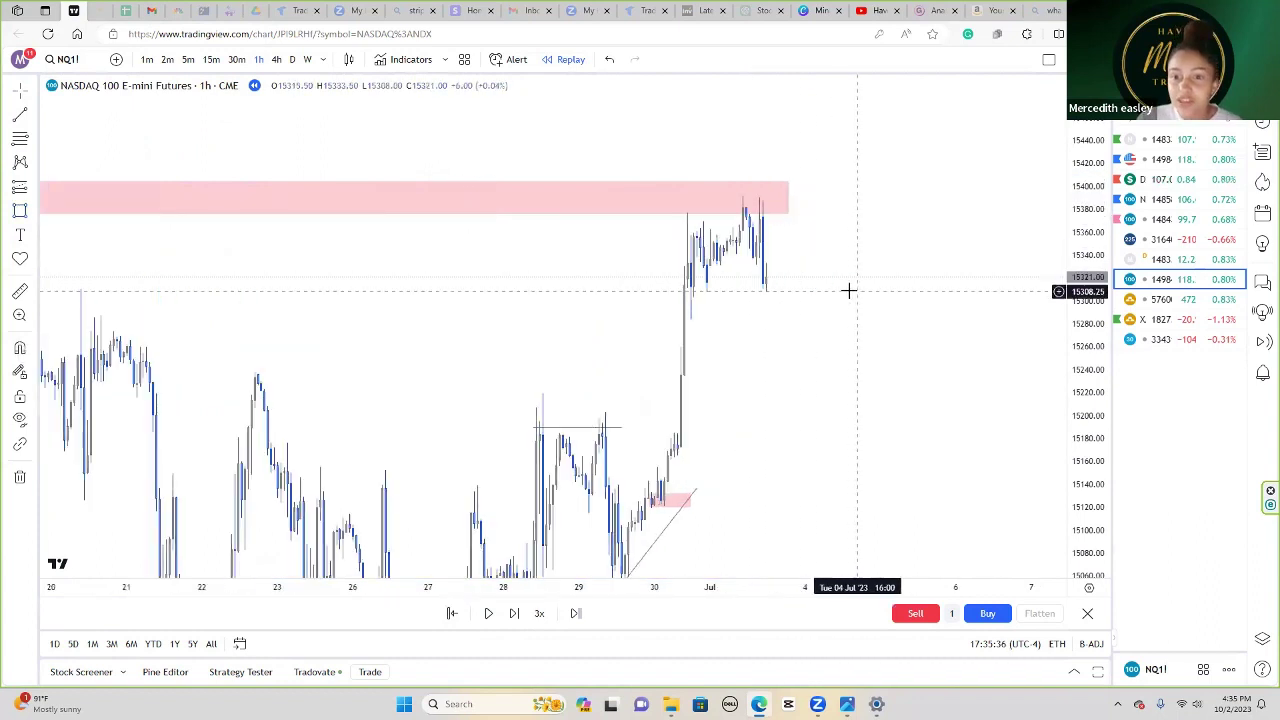
# Step: Draw a falling trend line along the 3 July highs from 15394.25 to 15348.50 and replay forward to 3 July 18:00
pyautogui.moveTo(751, 222); pyautogui.dragTo(718, 240)
pyautogui.scroll(1, 734, 327)
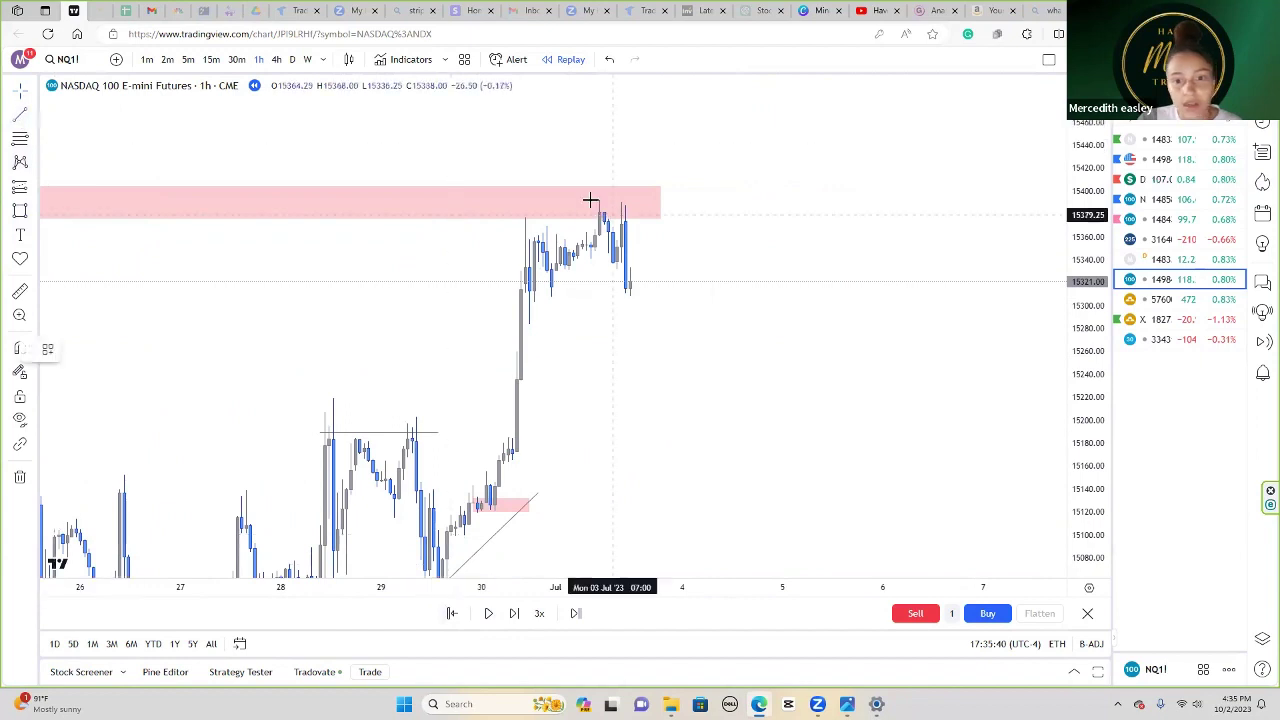
pyautogui.click(688, 248)
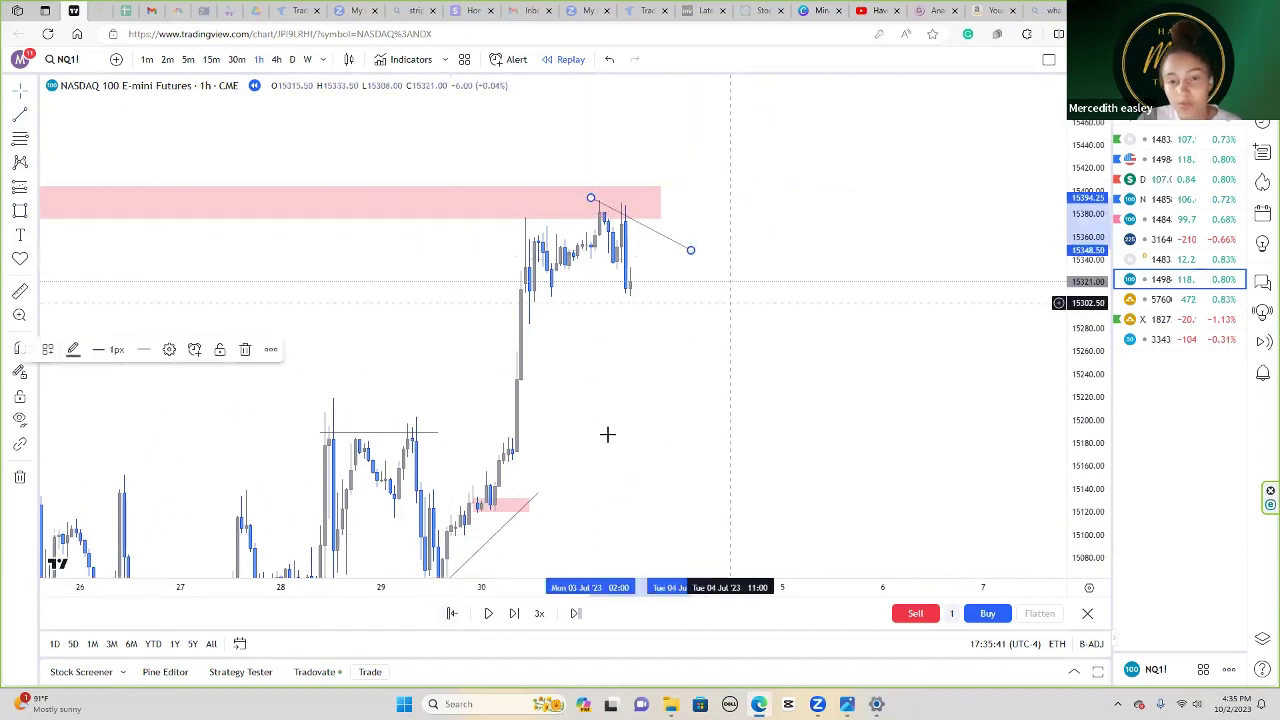
pyautogui.click(489, 613)
pyautogui.click(489, 613)
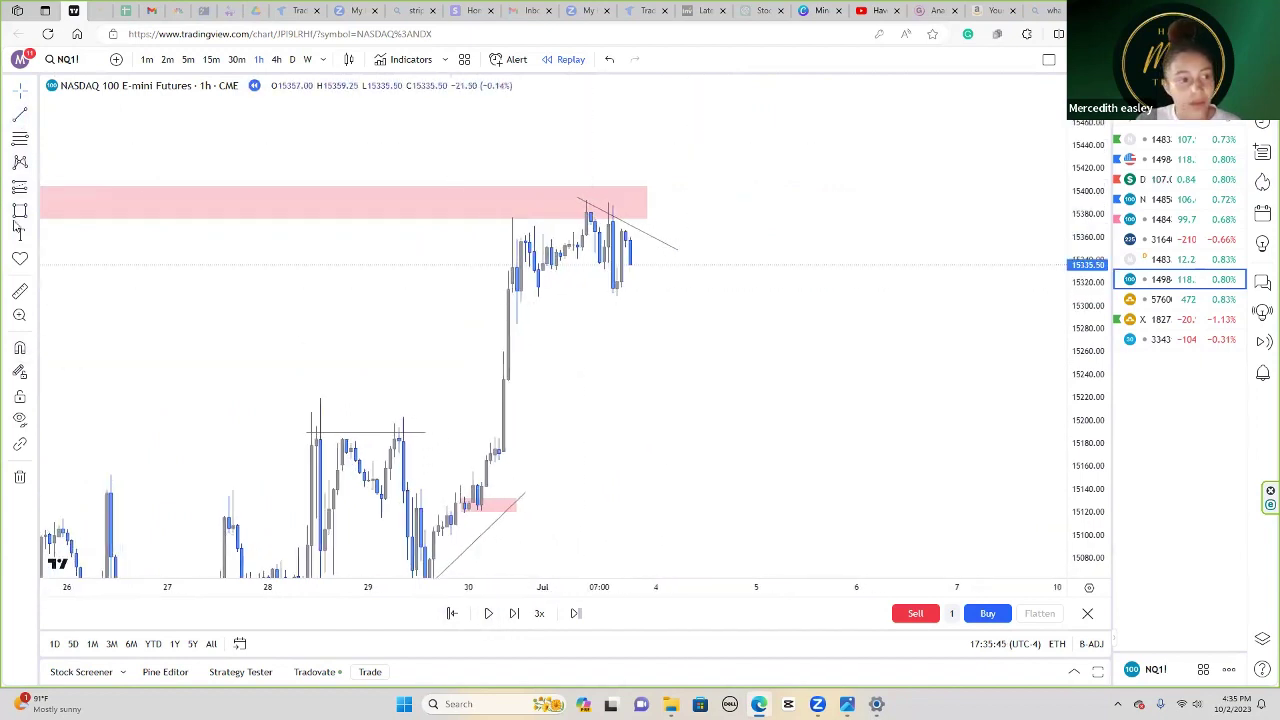
# Step: Mark the zone from 15371.00 to 15351.75 under the falling trend line with a rectangle and fill it light blue
pyautogui.click(678, 246)
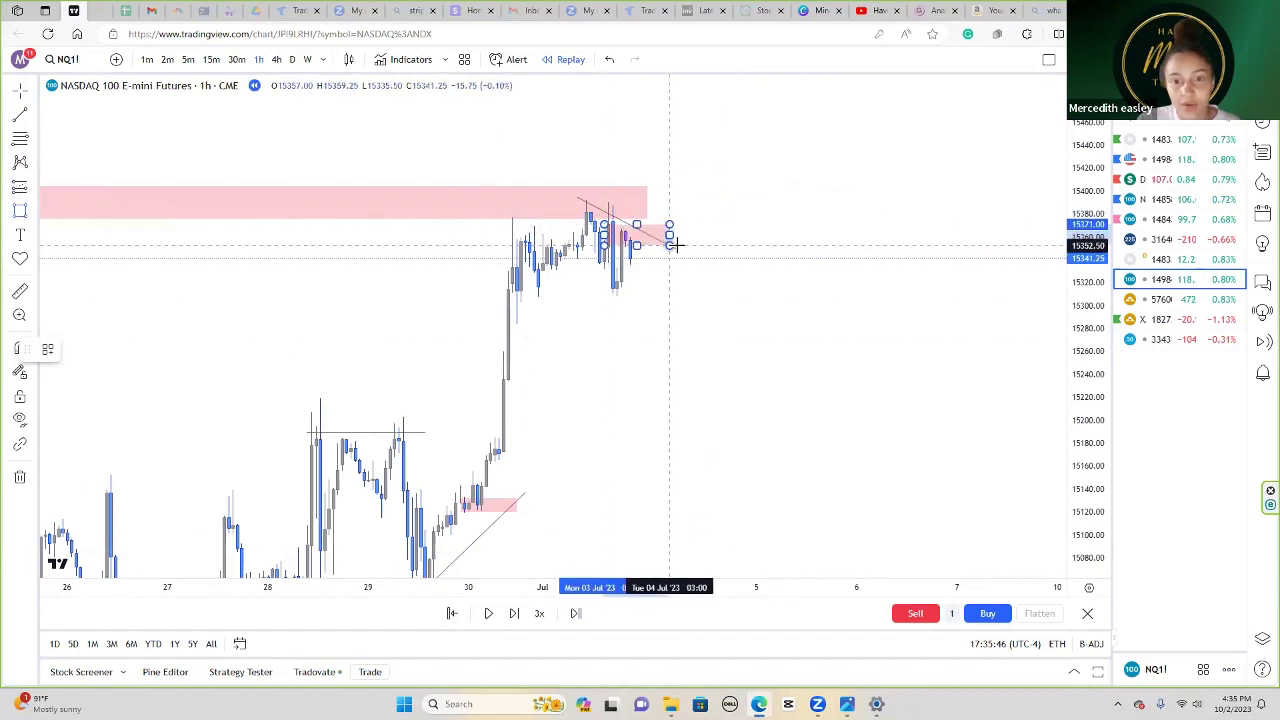
pyautogui.click(98, 349)
pyautogui.click(196, 431)
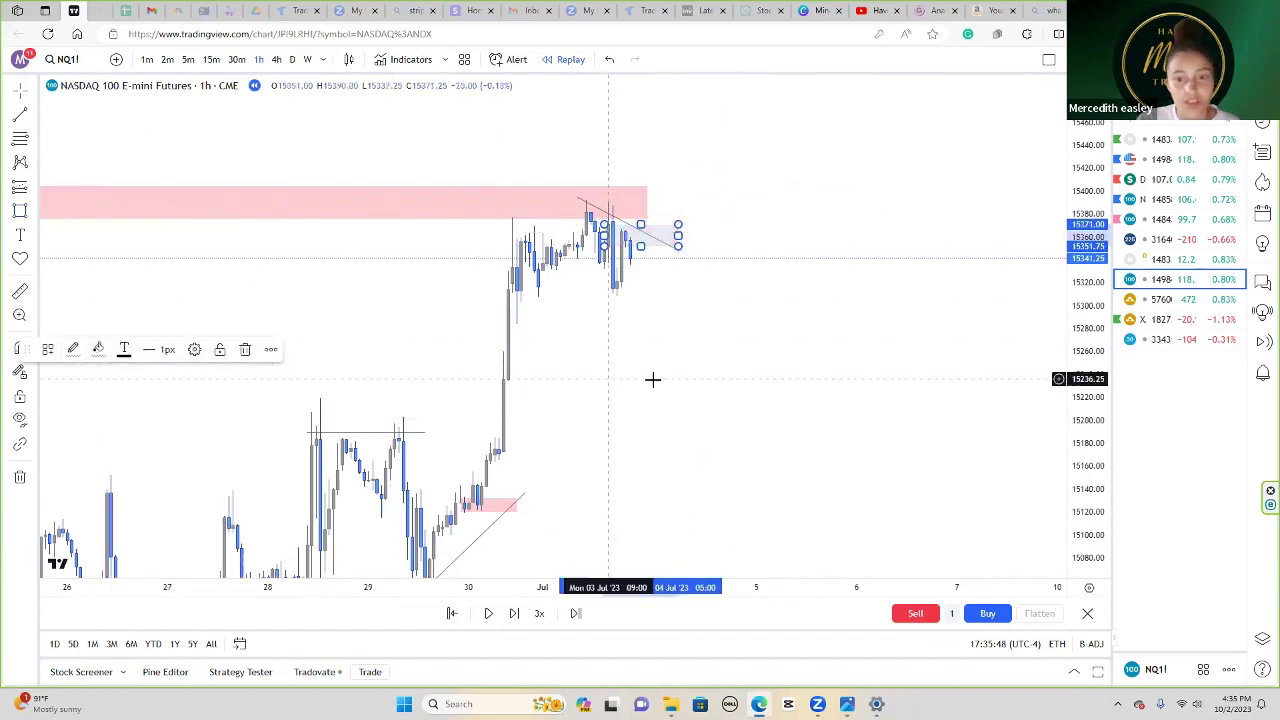
pyautogui.click(652, 379)
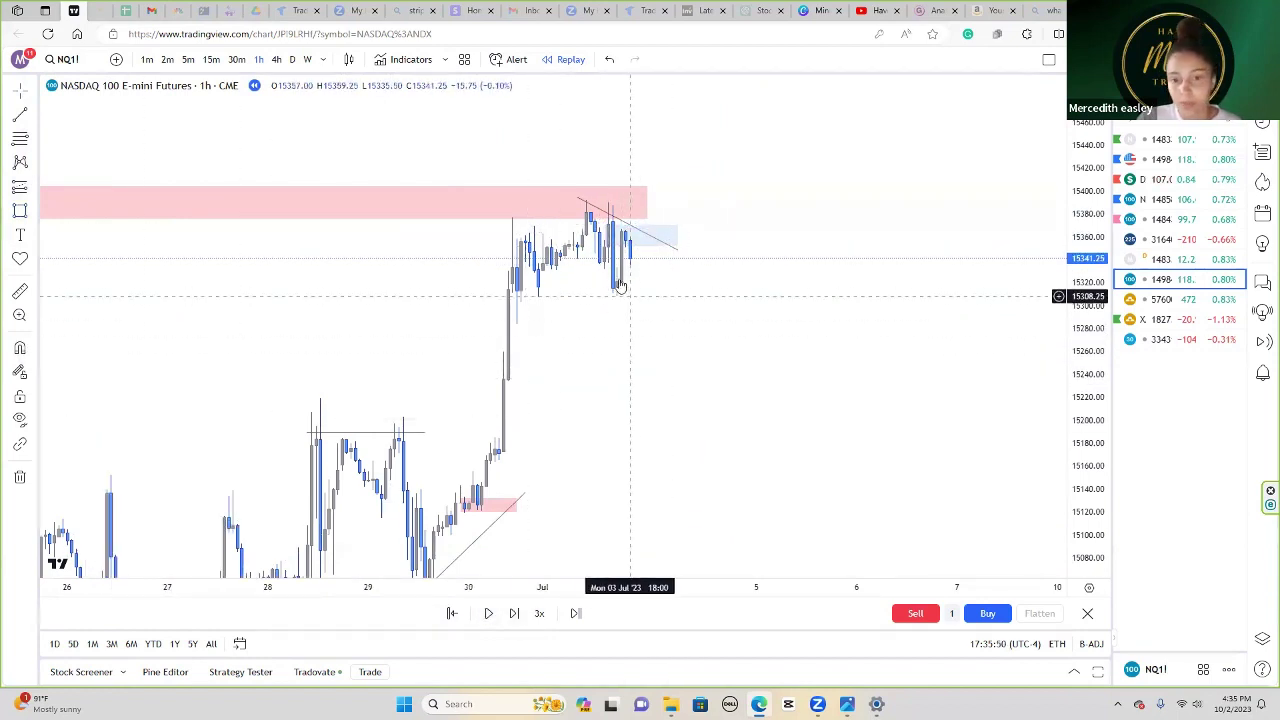
# Step: Play the replay through 4 July and pause it after the sharp 5 July rise
pyautogui.click(490, 614)
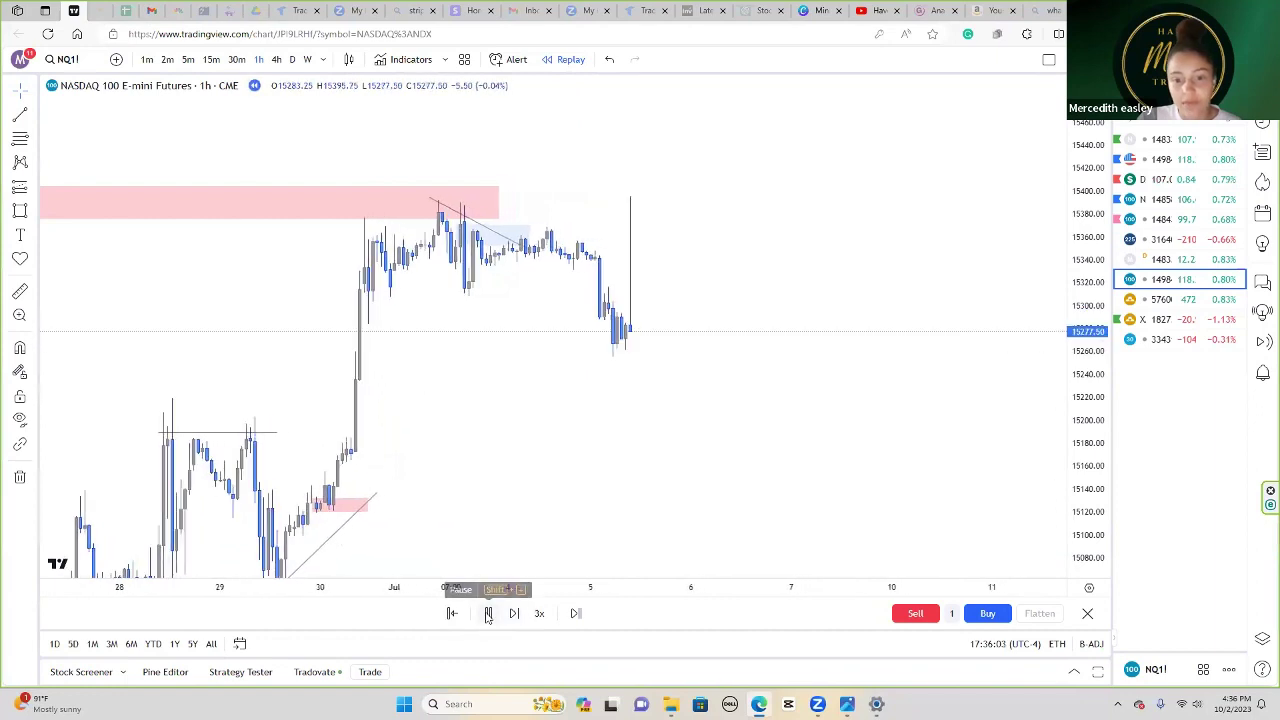
pyautogui.click(488, 615)
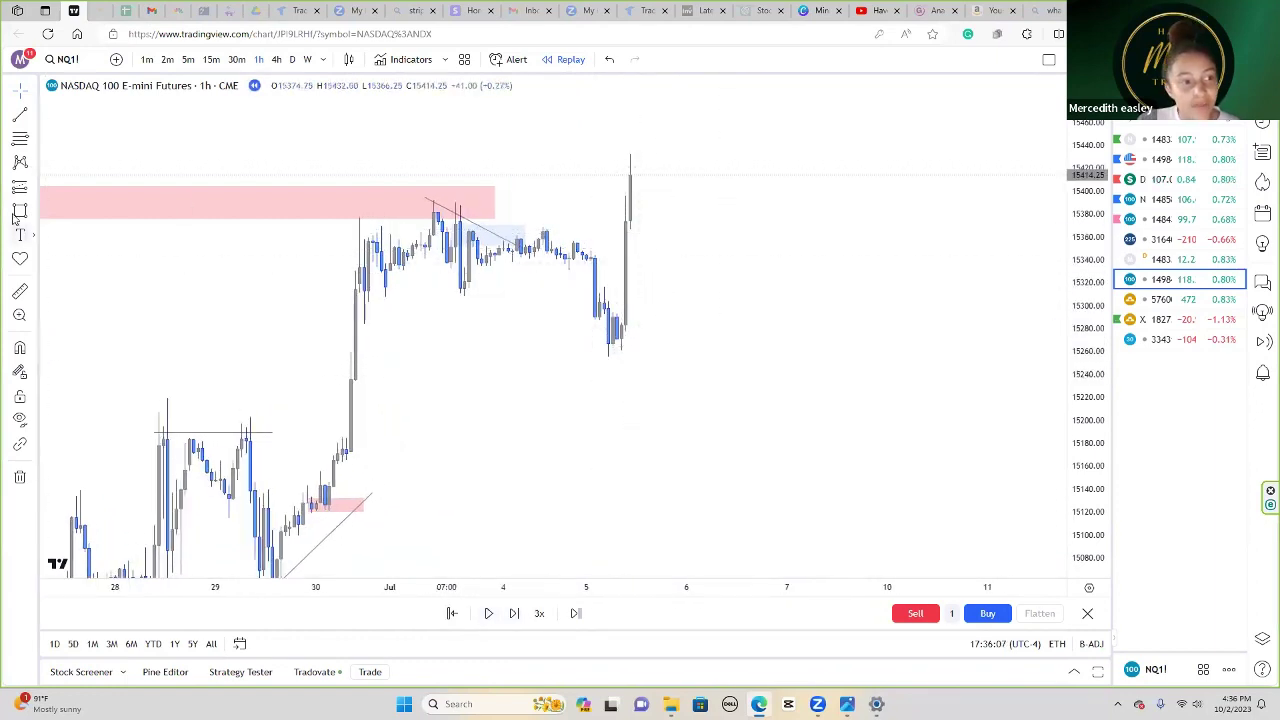
# Step: Mark the large 30 June rally candle with a light blue rectangle from 15181.00 to 15259.50, extended to 5 July
pyautogui.moveTo(340, 443)
pyautogui.mouseDown()
pyautogui.moveTo(451, 371)
pyautogui.moveTo(648, 345)
pyautogui.moveTo(697, 354)
pyautogui.mouseUp()
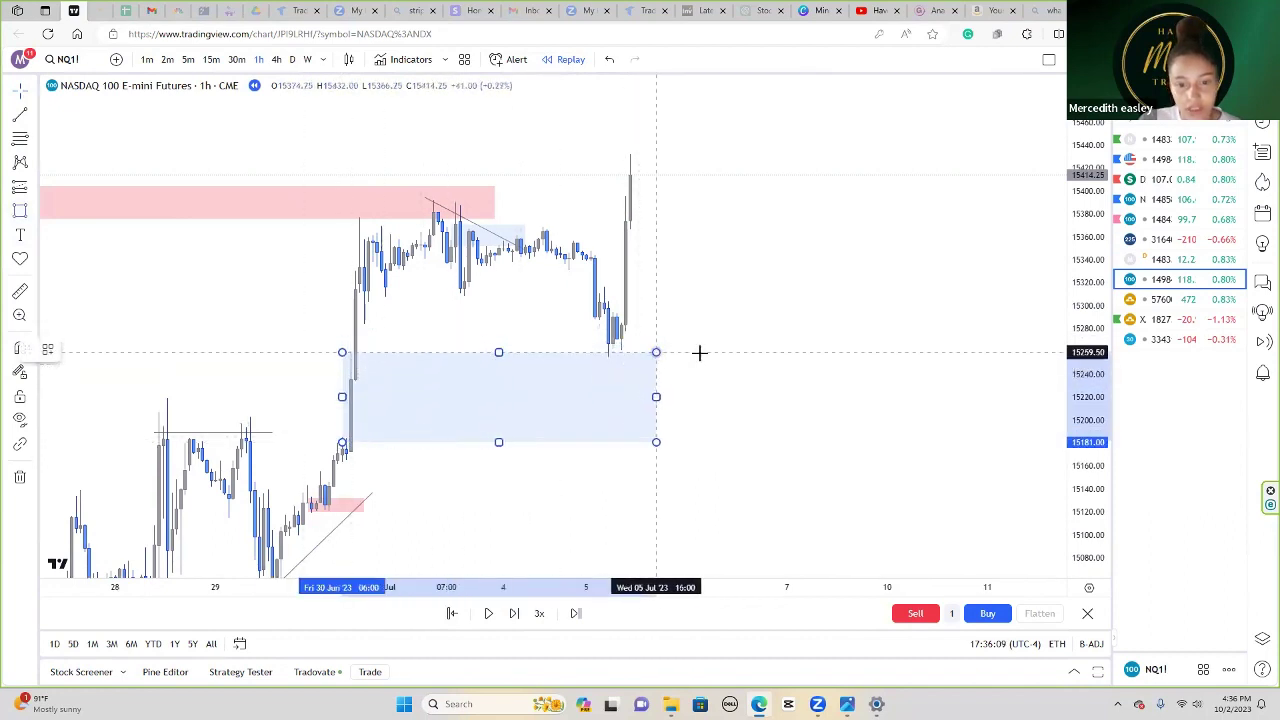
pyautogui.click(656, 441)
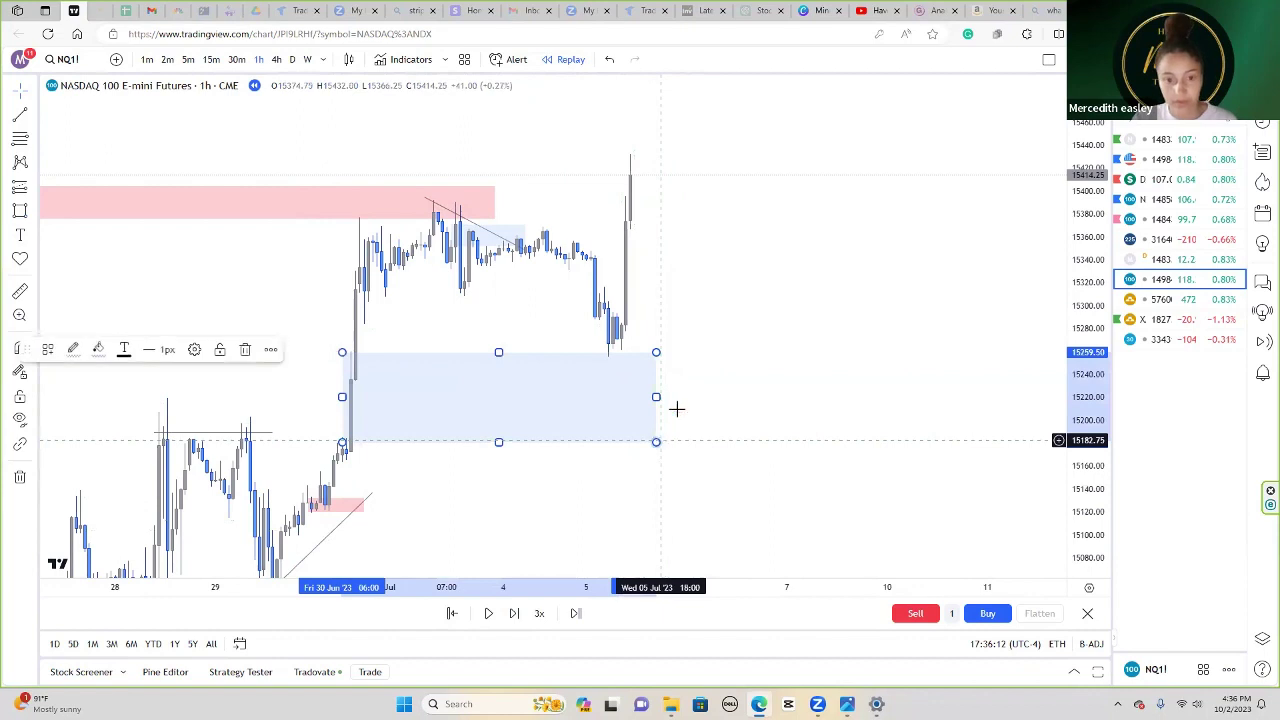
# Step: Delete the light blue rectangle marking the 30 June rally candle and replay forward to the start of 6 July
pyautogui.press('Delete')
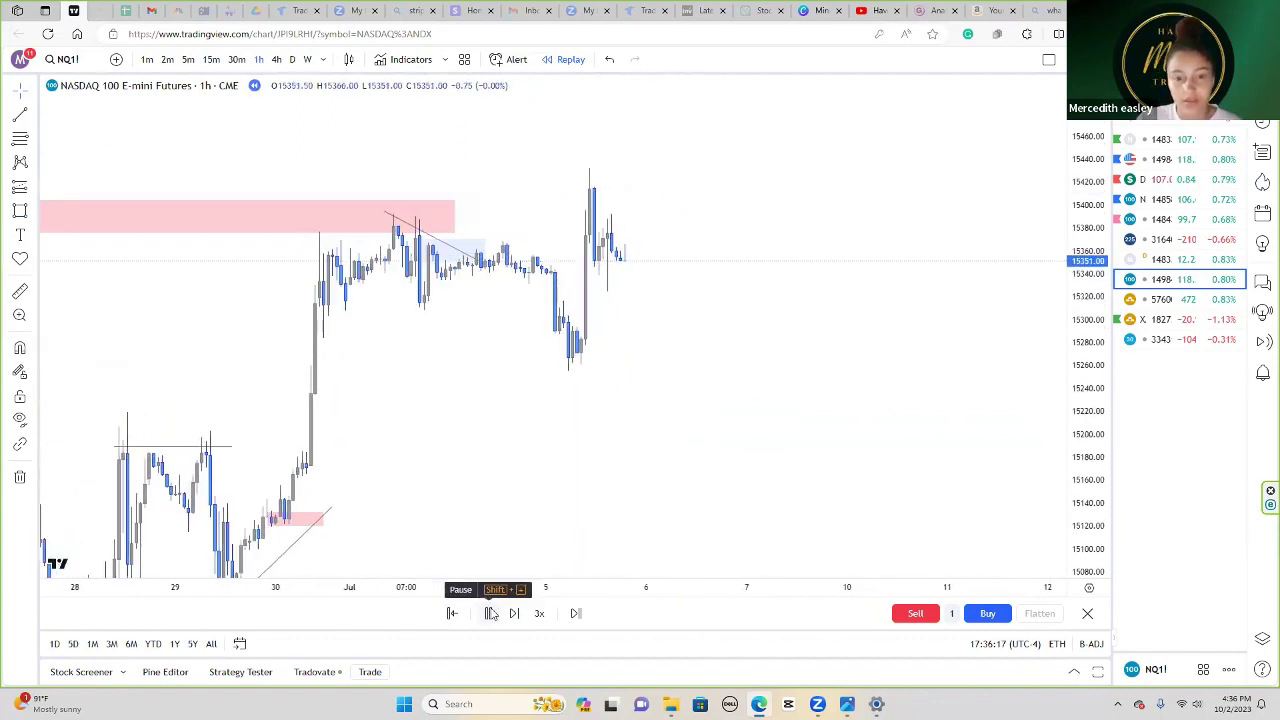
pyautogui.click(490, 613)
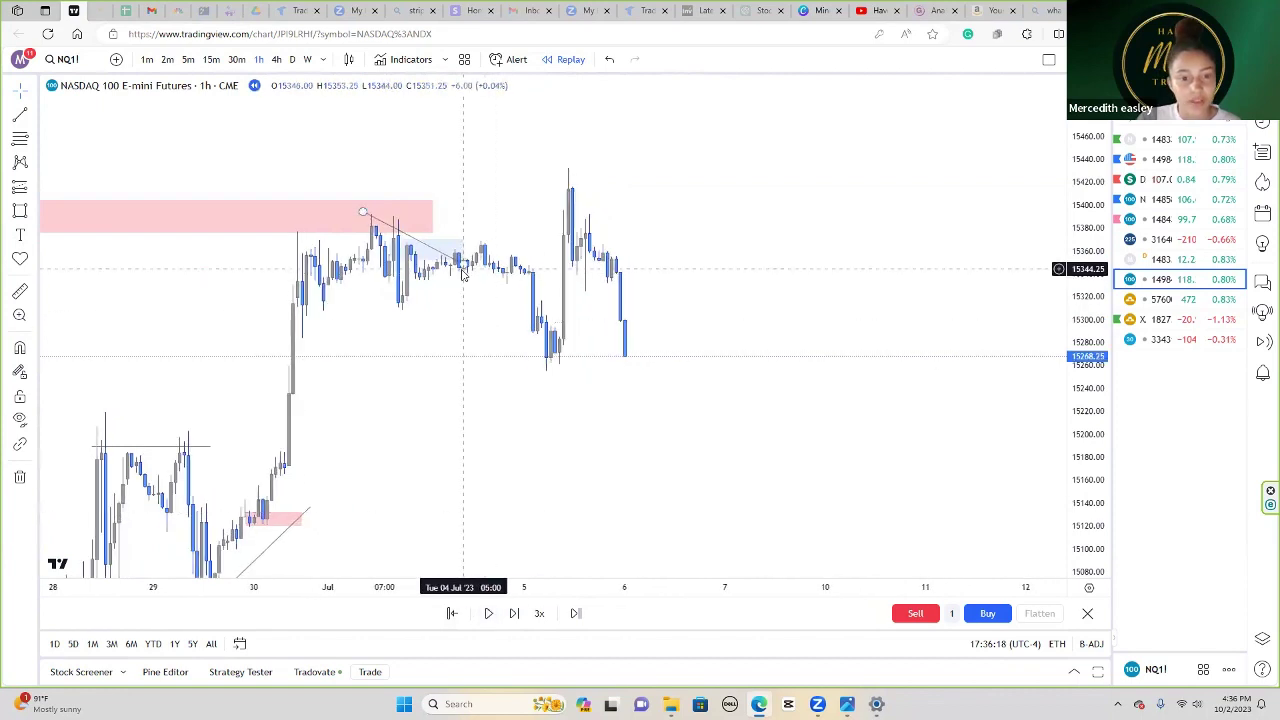
# Step: Delete the falling trend line over the 3 July highs and extend the pink supply zone to late 5 July
pyautogui.click(460, 264)
pyautogui.press('Delete')
pyautogui.moveTo(432, 216); pyautogui.dragTo(606, 216)
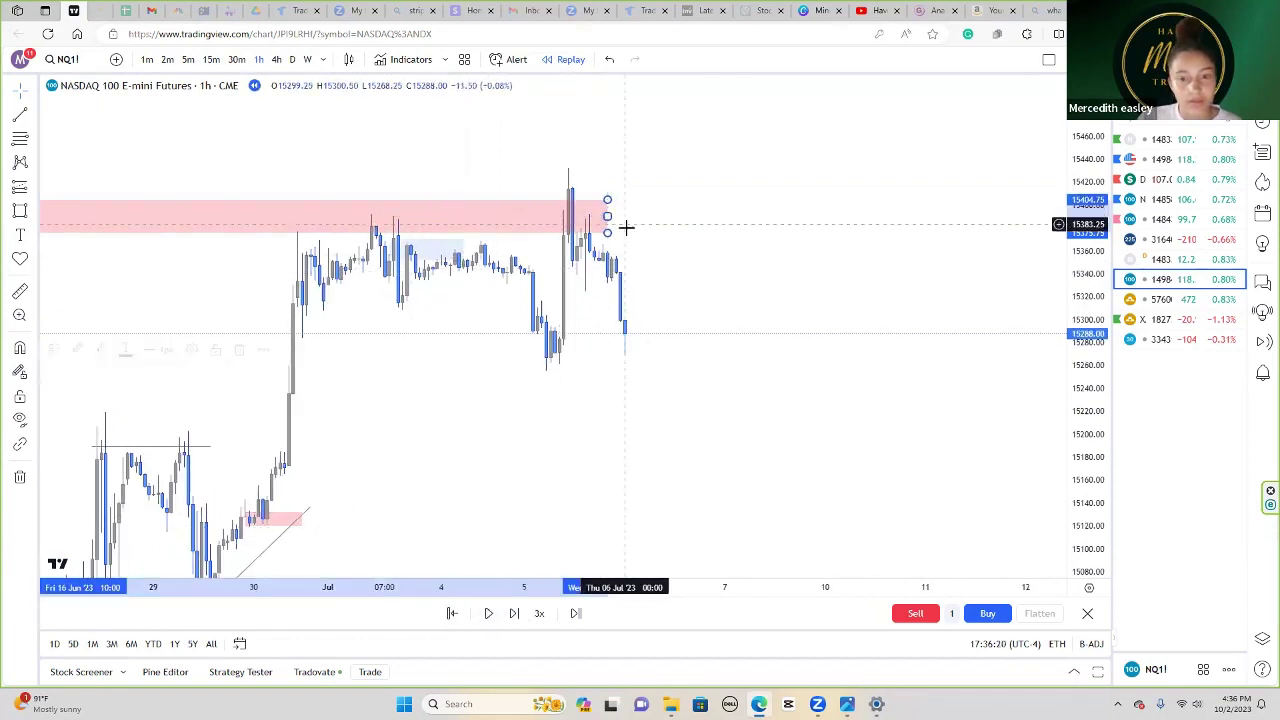
# Step: Play the replay forward through the sharp 6 July drop and pause it
pyautogui.click(488, 613)
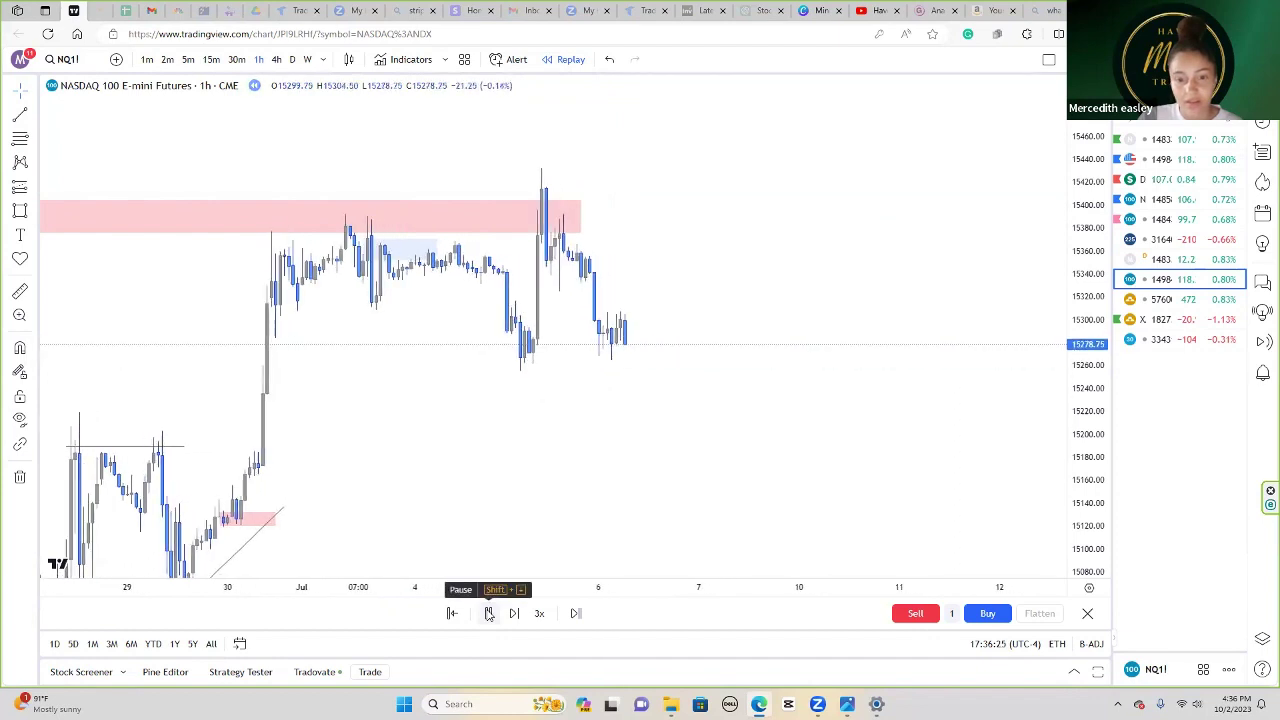
pyautogui.click(488, 613)
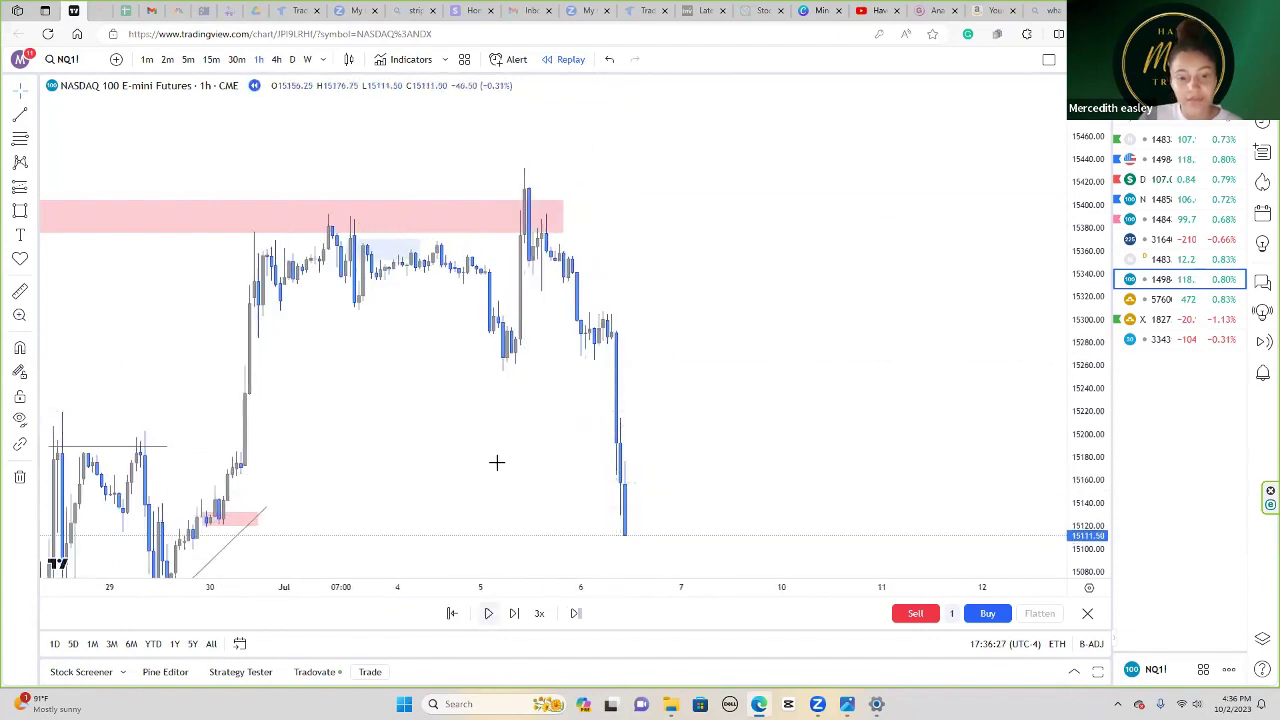
pyautogui.moveTo(497, 463); pyautogui.dragTo(499, 490)
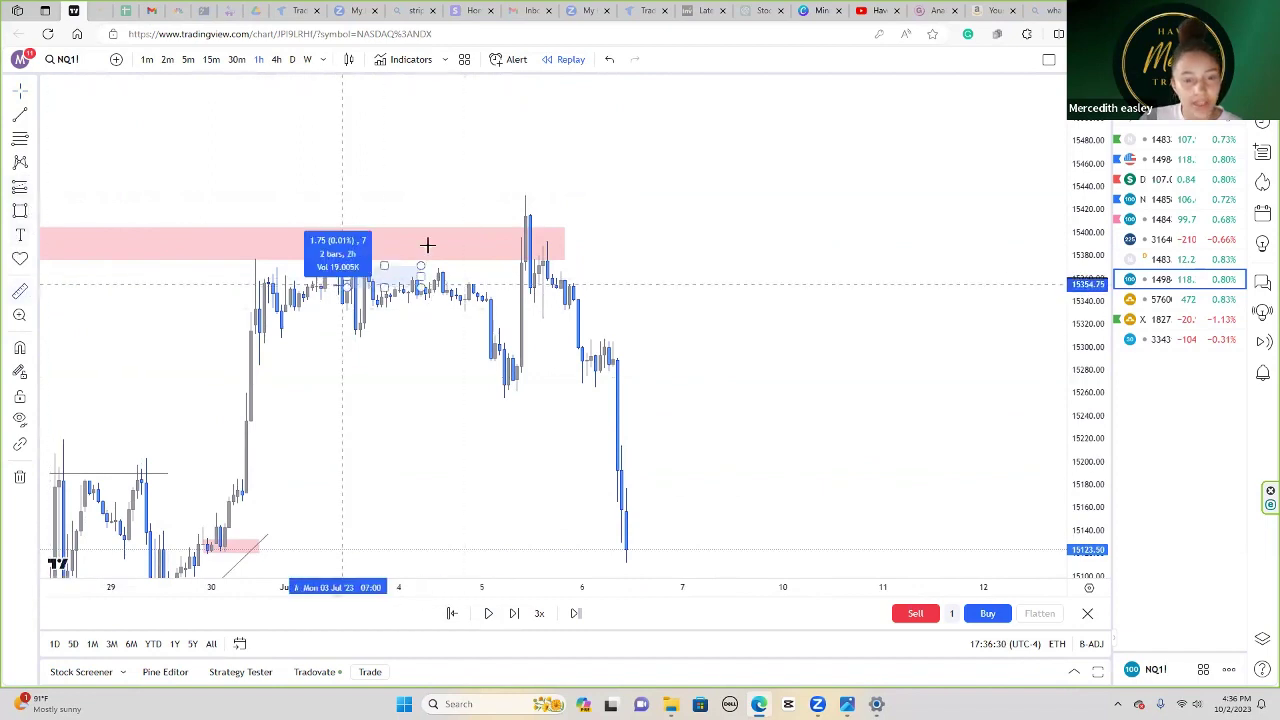
# Step: Measure the price range from 15375.75 at the 3 July 04:00 high up to the 5 July peak
pyautogui.click(449, 215)
pyautogui.click(504, 169)
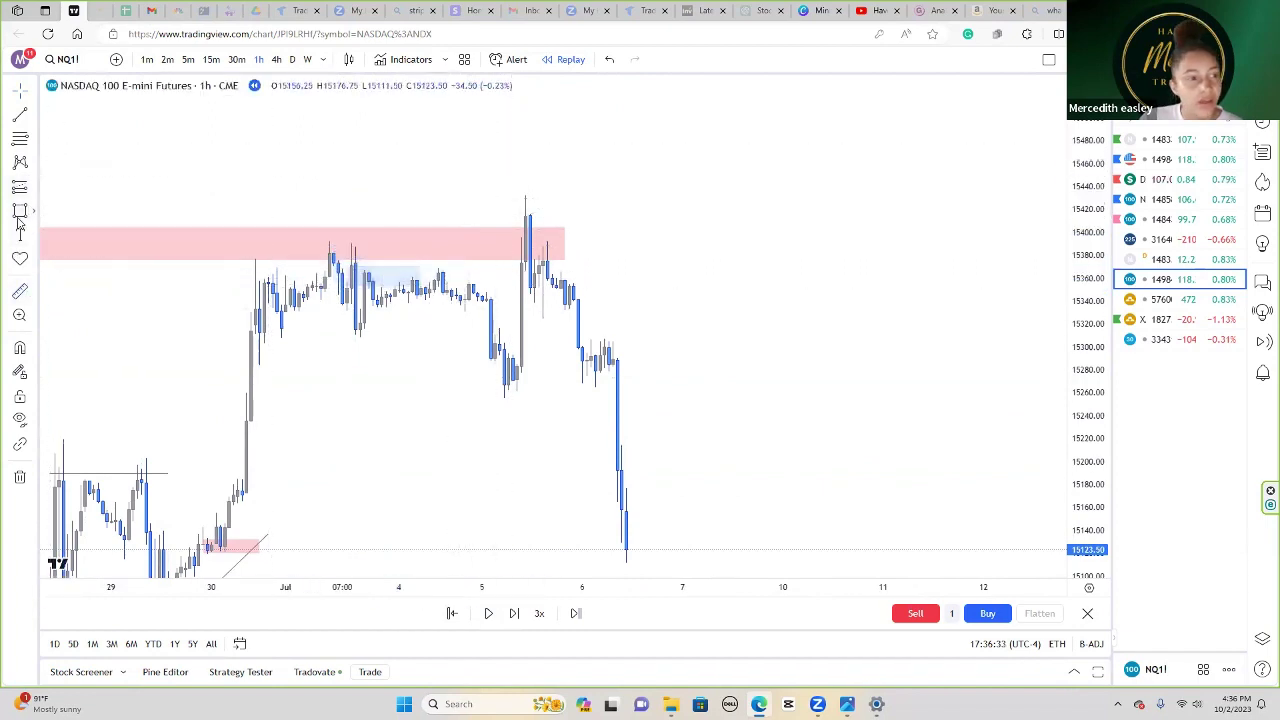
pyautogui.click(20, 292)
pyautogui.click(330, 260)
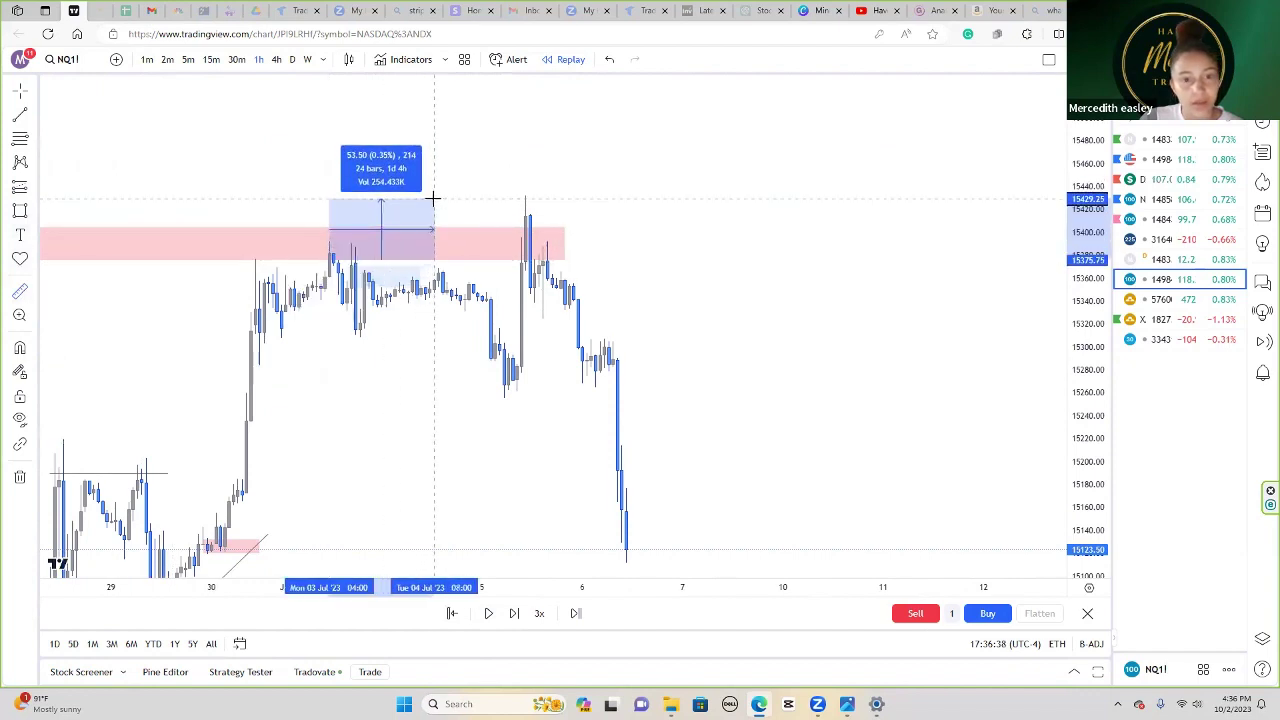
pyautogui.click(549, 199)
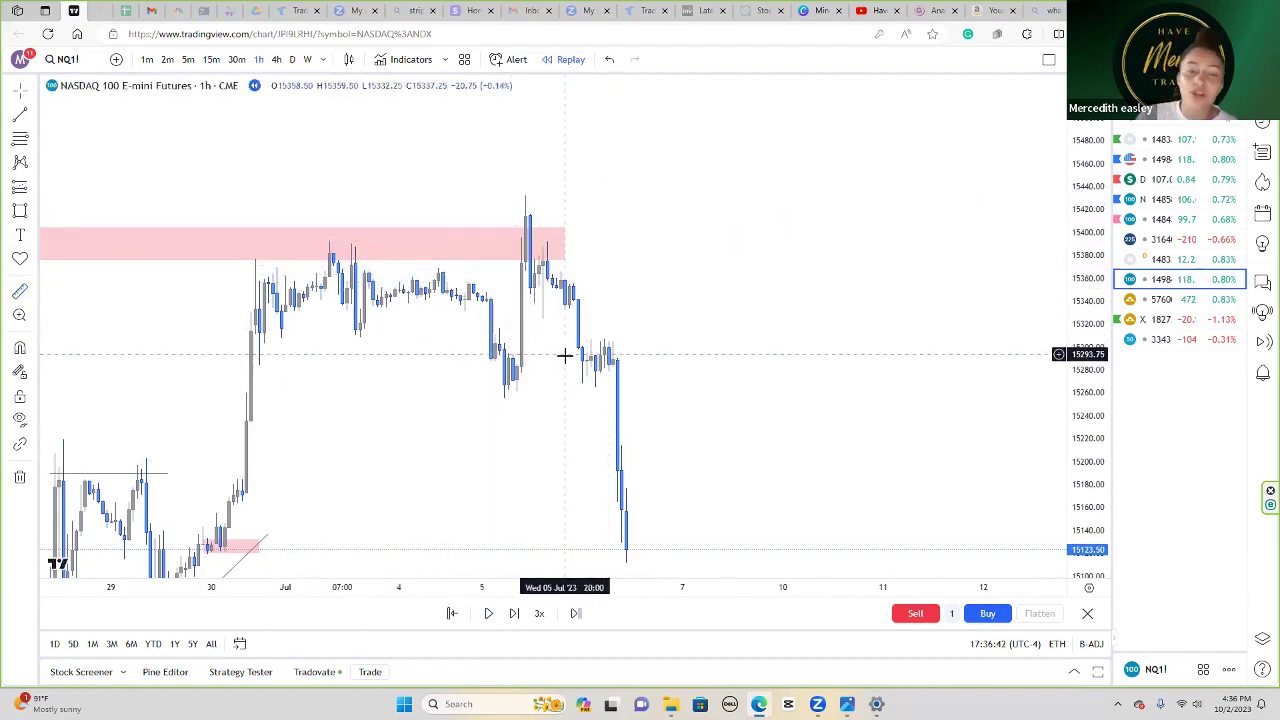
# Step: Mark the area just under the 3 July highs with a light blue rectangle starting at 15373.50, and delete it again
pyautogui.scroll(-2, 562, 360)
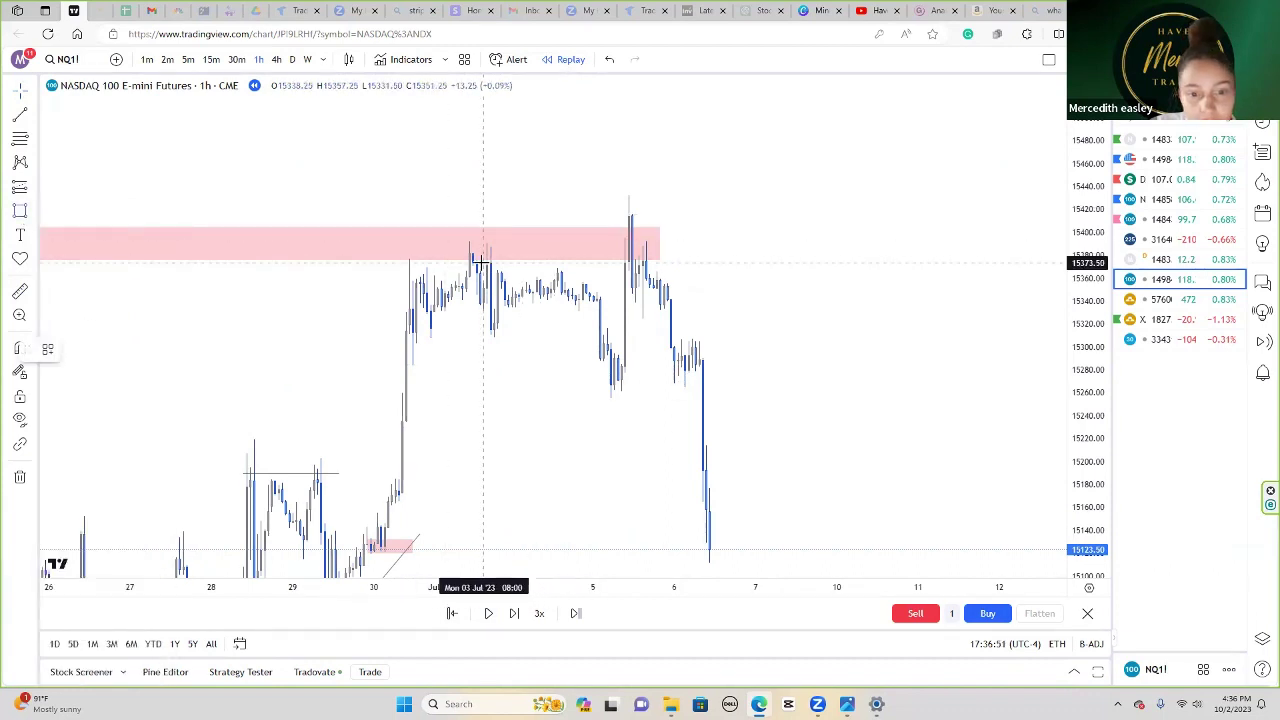
pyautogui.moveTo(480, 263)
pyautogui.mouseDown()
pyautogui.moveTo(537, 290)
pyautogui.moveTo(540, 316)
pyautogui.mouseUp()
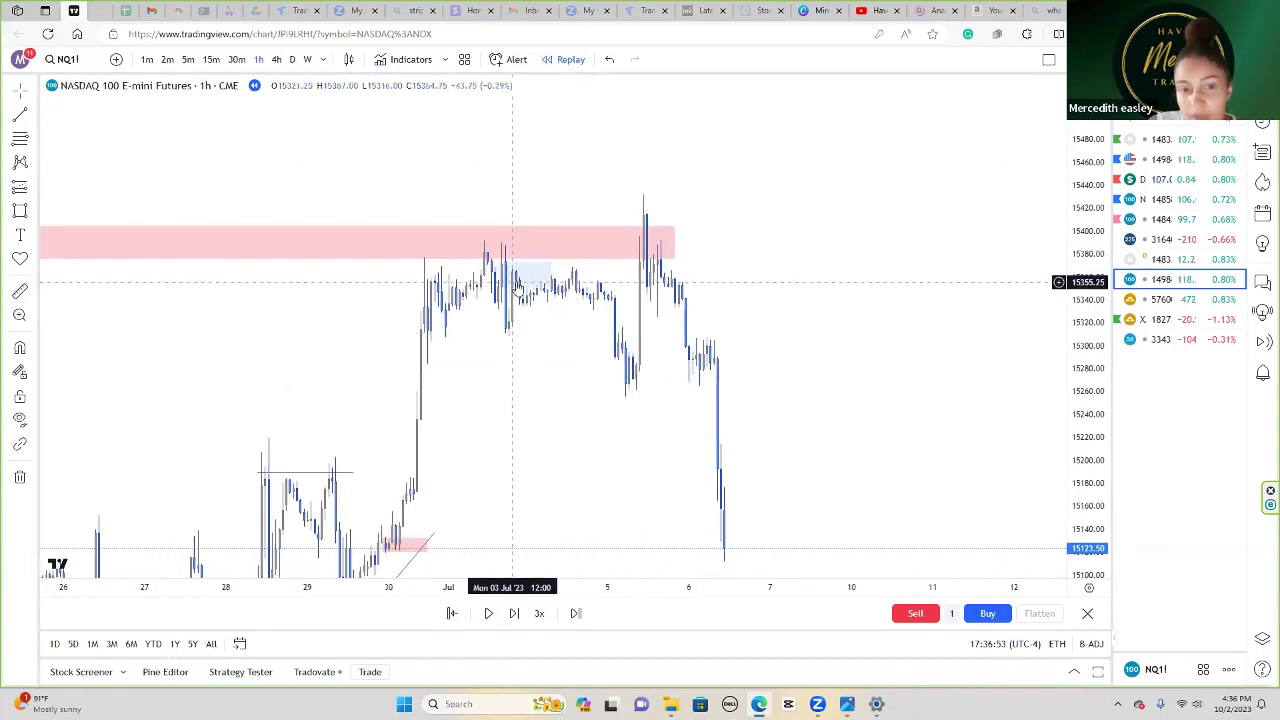
pyautogui.click(549, 287)
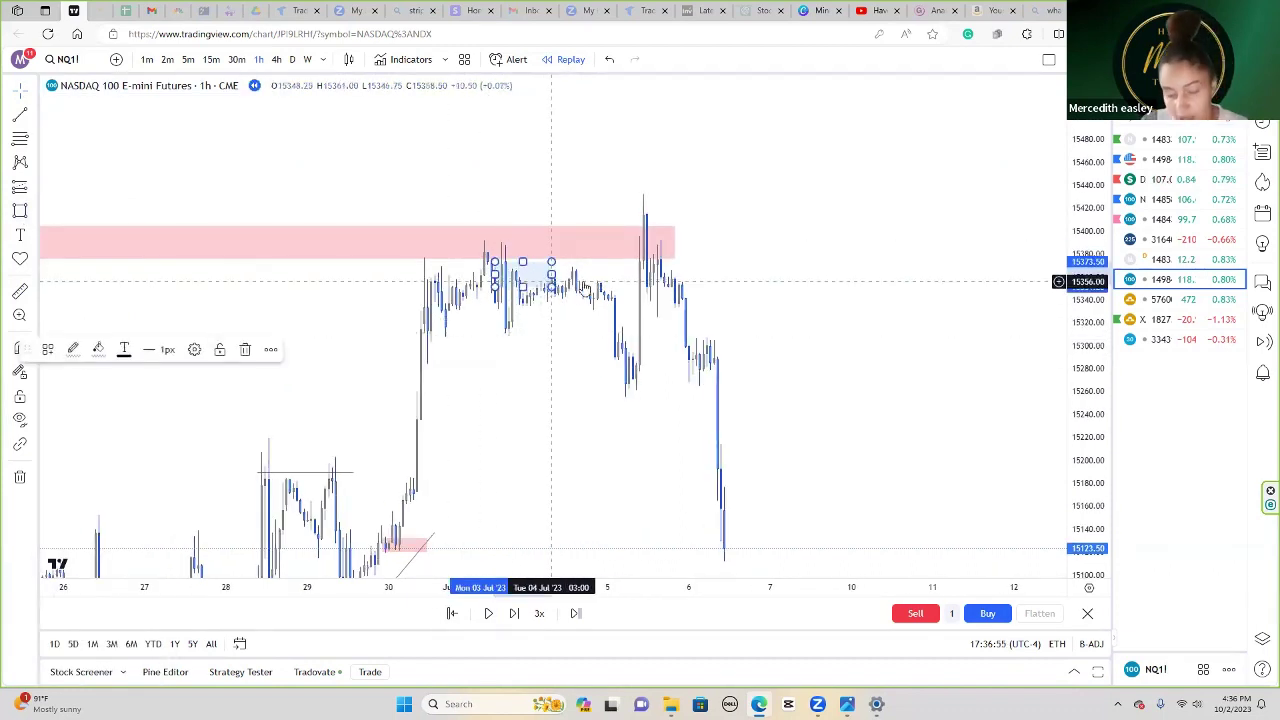
pyautogui.press('Delete')
# Step: On the 30-minute timeframe, draw a falling trend line from 15438.00 at 5 July 08:30 to about 15234.50 at 6 July 20:30
pyautogui.moveTo(706, 286); pyautogui.dragTo(628, 290)
pyautogui.scroll(2, 588, 288)
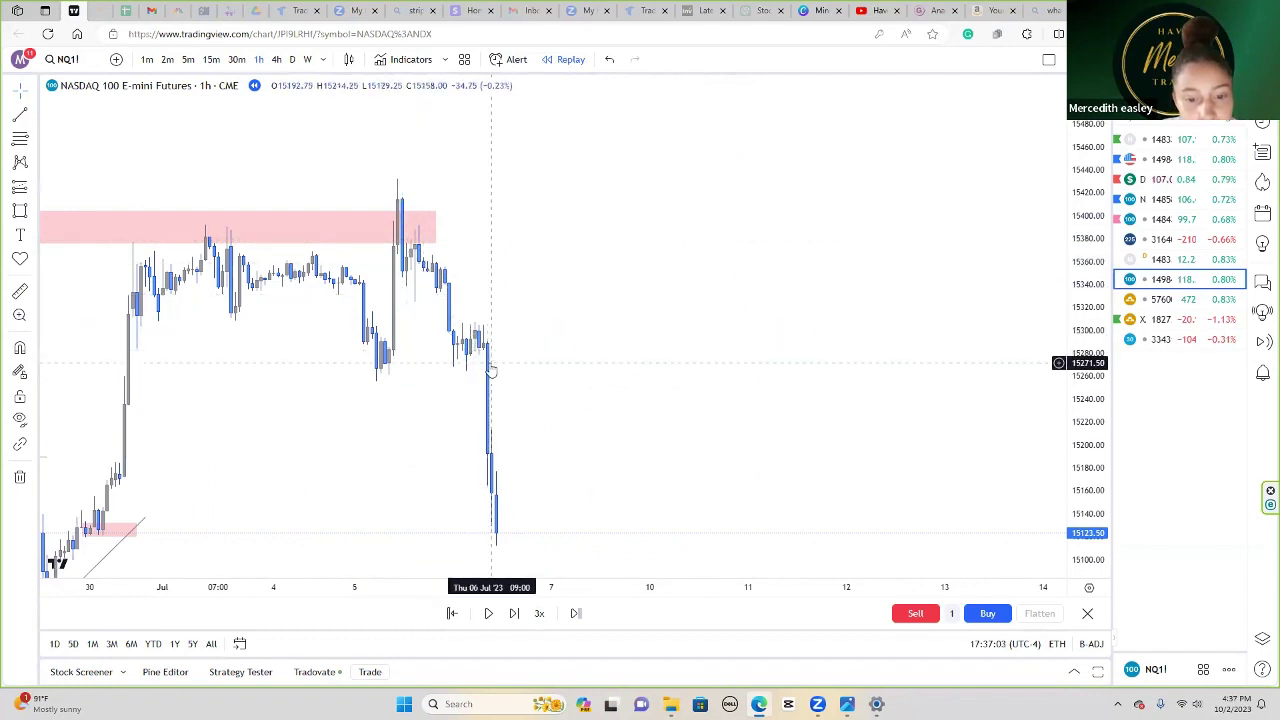
pyautogui.moveTo(507, 326); pyautogui.dragTo(507, 294)
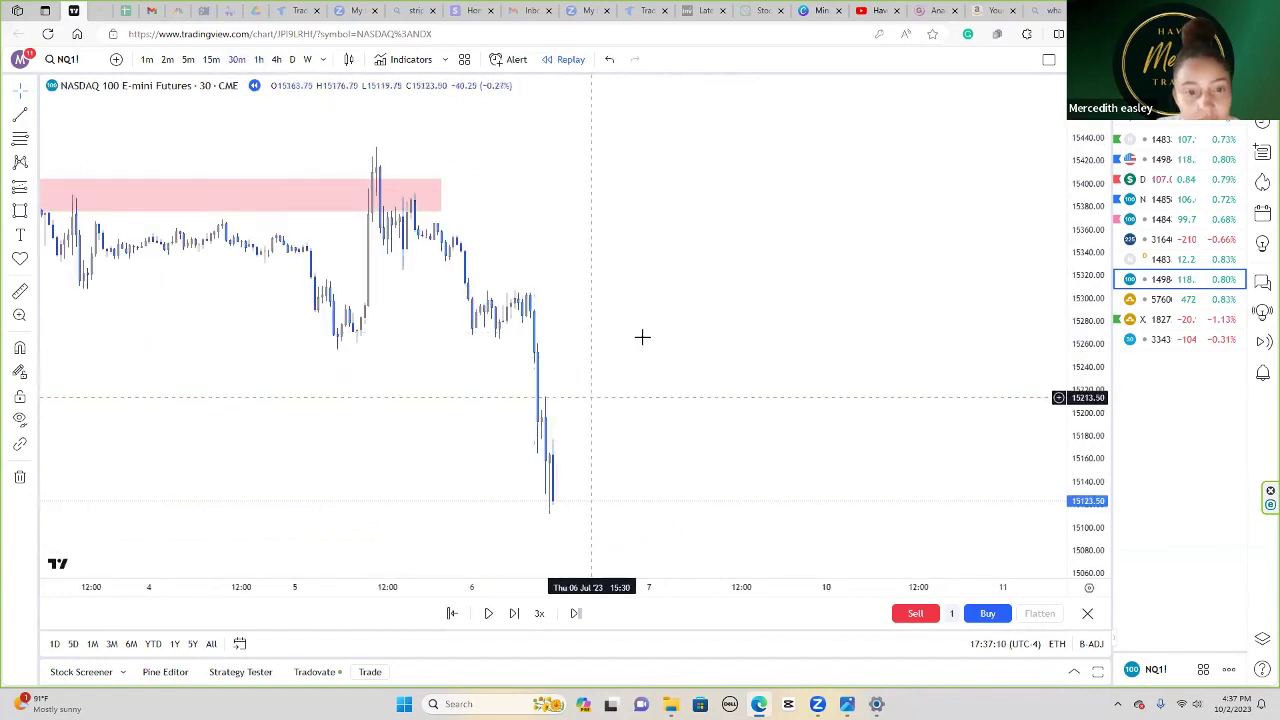
pyautogui.moveTo(643, 337); pyautogui.dragTo(659, 361)
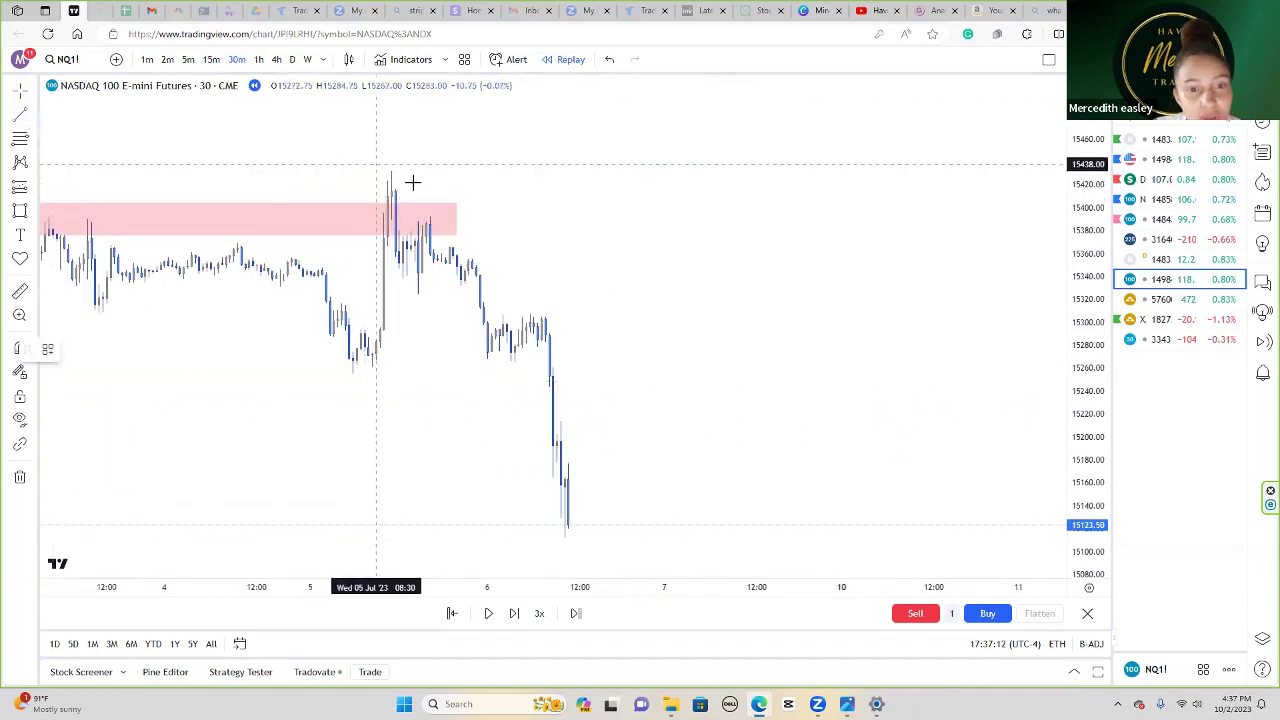
pyautogui.click(376, 164)
pyautogui.click(638, 398)
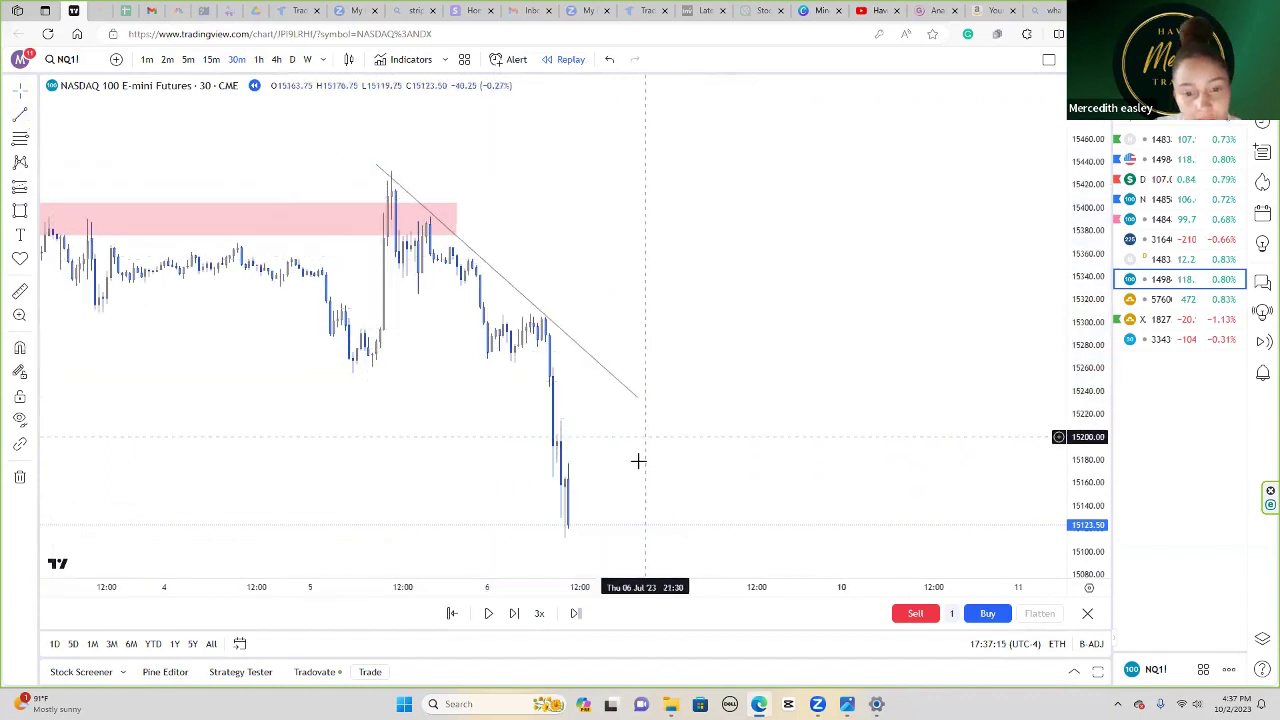
# Step: On the 4-hour timeframe, mark the late June zone from about 15097 to 15063 with a light blue rectangle extended past 11 July
pyautogui.moveTo(640, 463); pyautogui.dragTo(689, 408)
pyautogui.scroll(2, 689, 408)
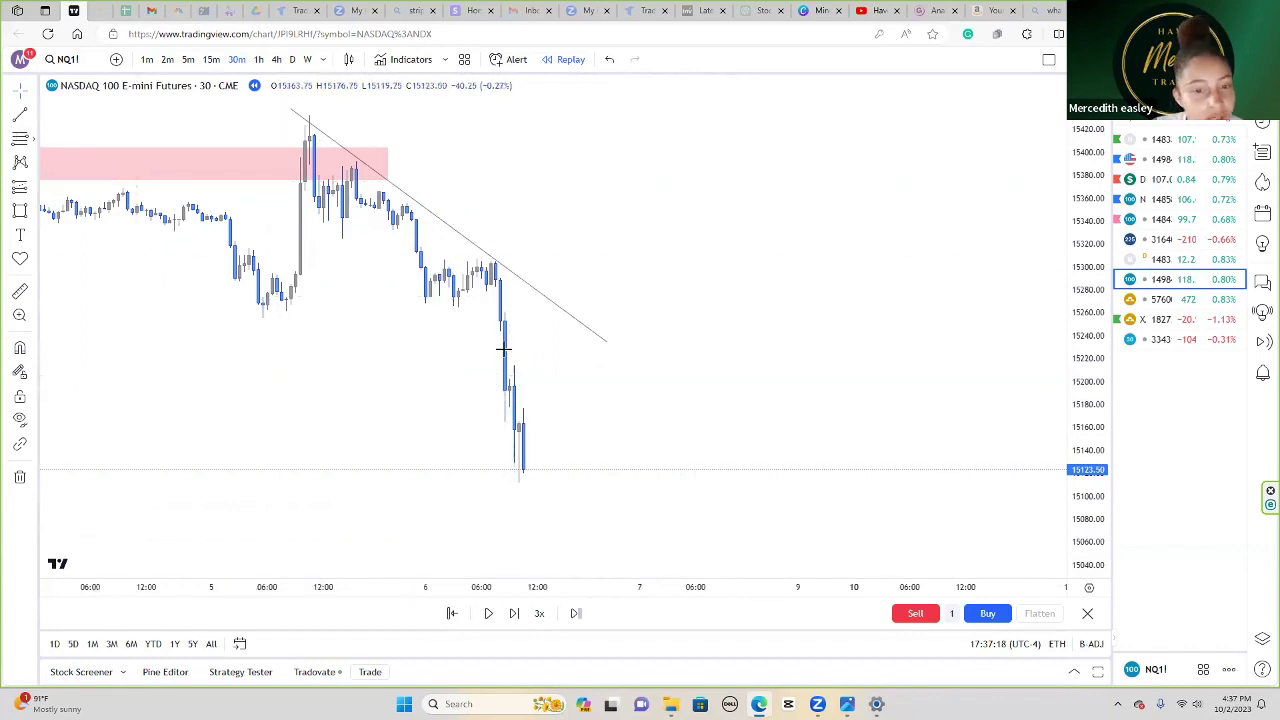
pyautogui.scroll(-1, 568, 392)
pyautogui.moveTo(716, 479); pyautogui.dragTo(672, 378)
pyautogui.scroll(-4, 672, 380)
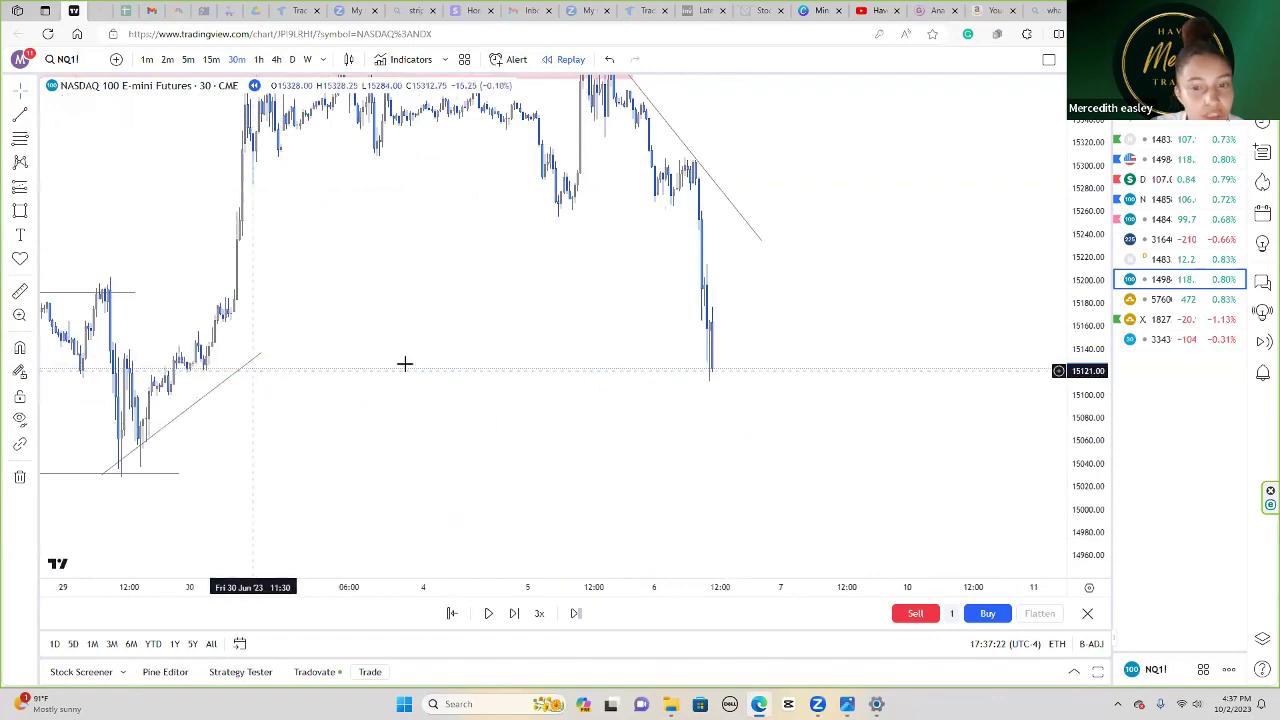
pyautogui.click(259, 60)
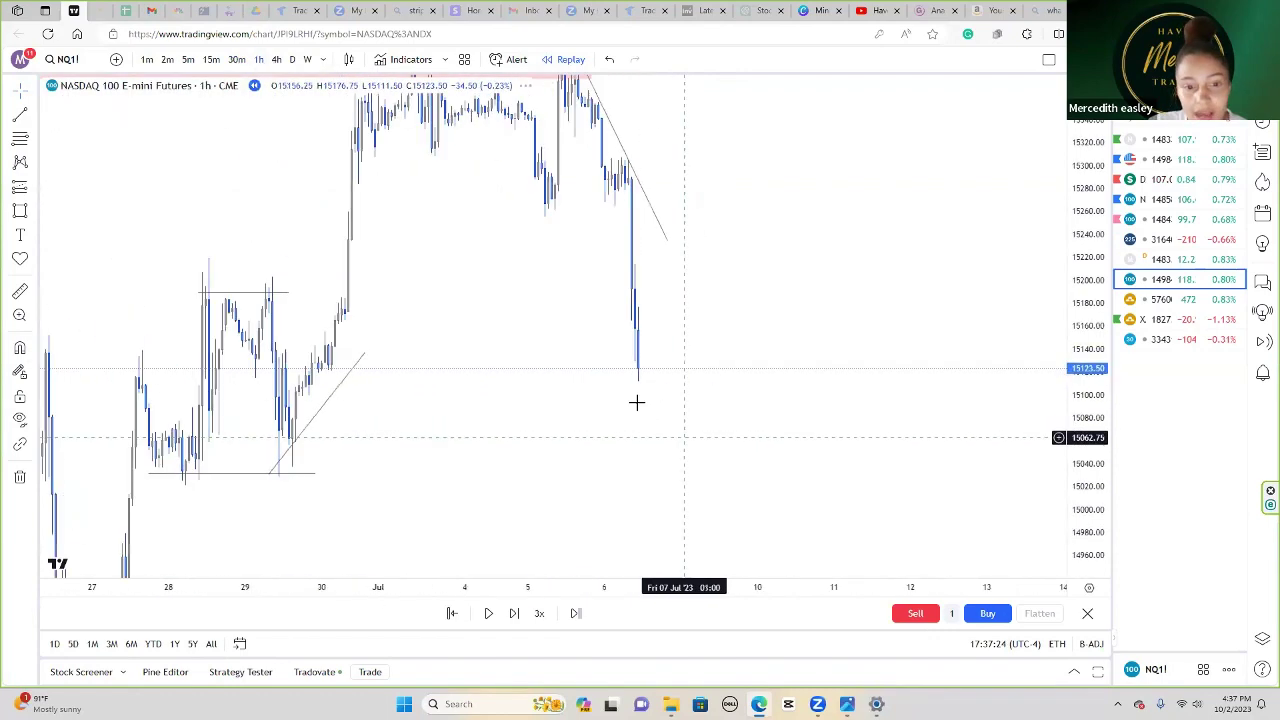
pyautogui.click(275, 60)
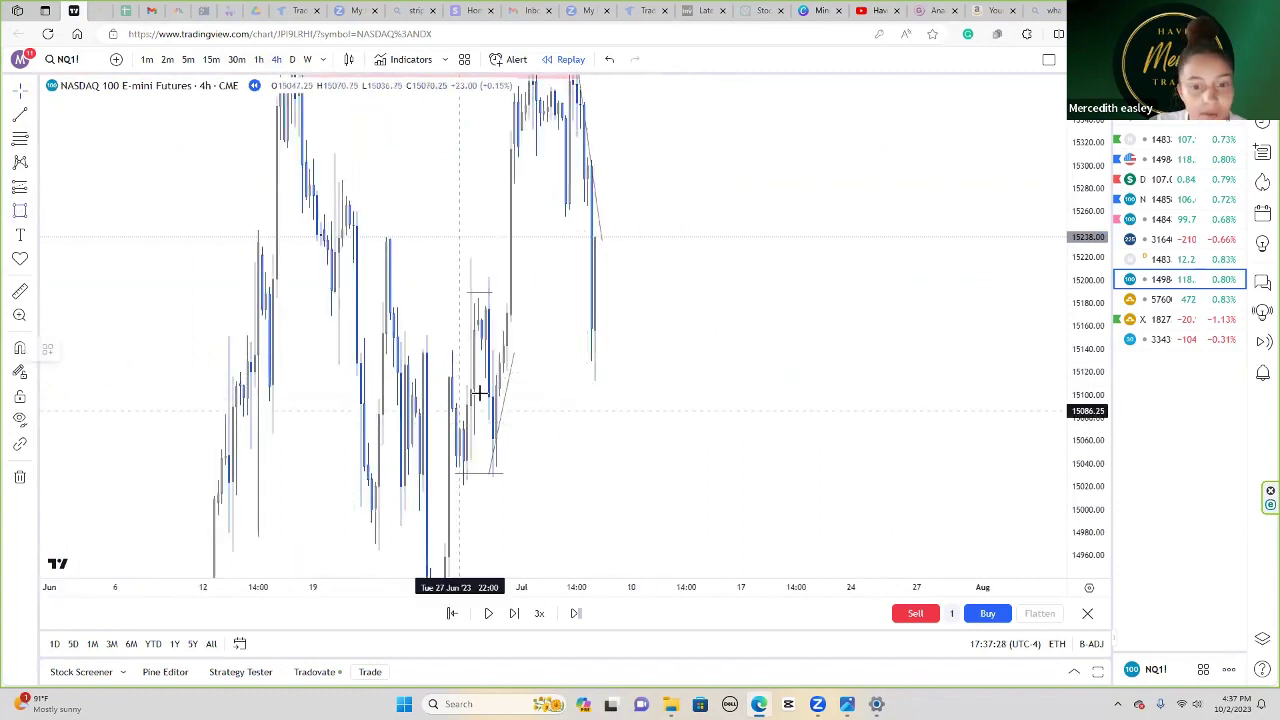
pyautogui.moveTo(490, 398)
pyautogui.mouseDown()
pyautogui.moveTo(631, 446)
pyautogui.moveTo(675, 436)
pyautogui.mouseUp()
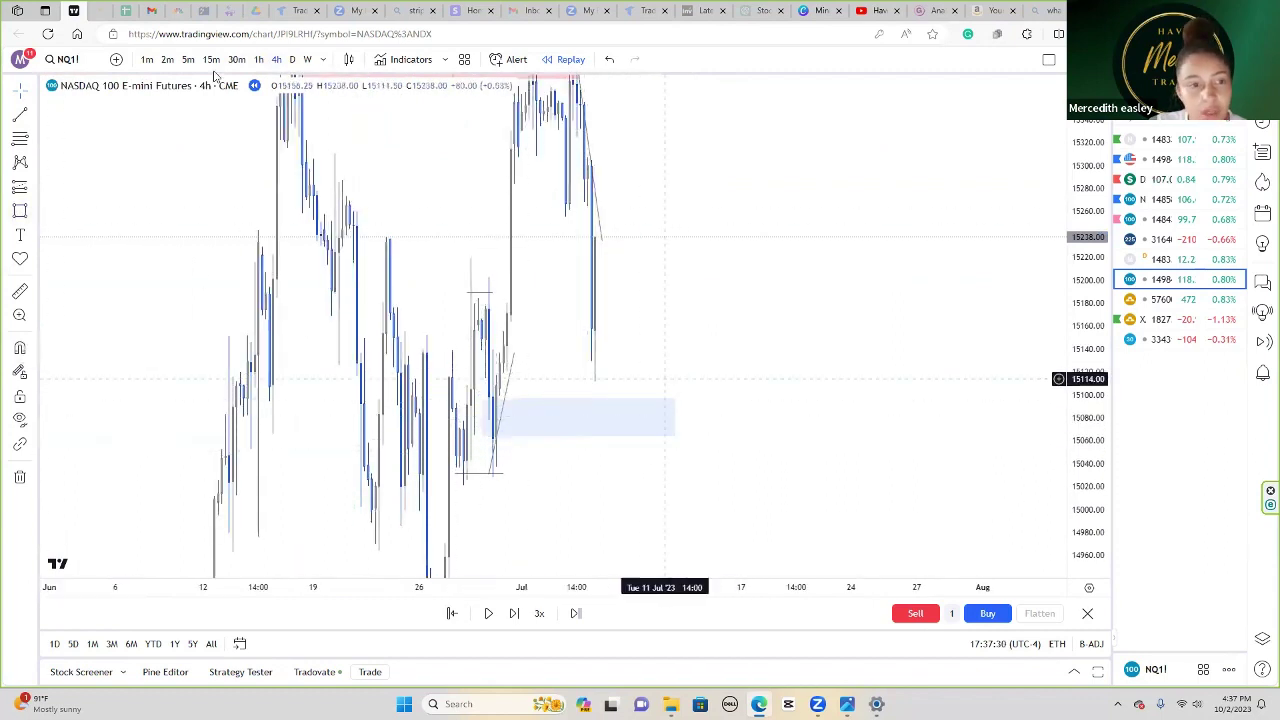
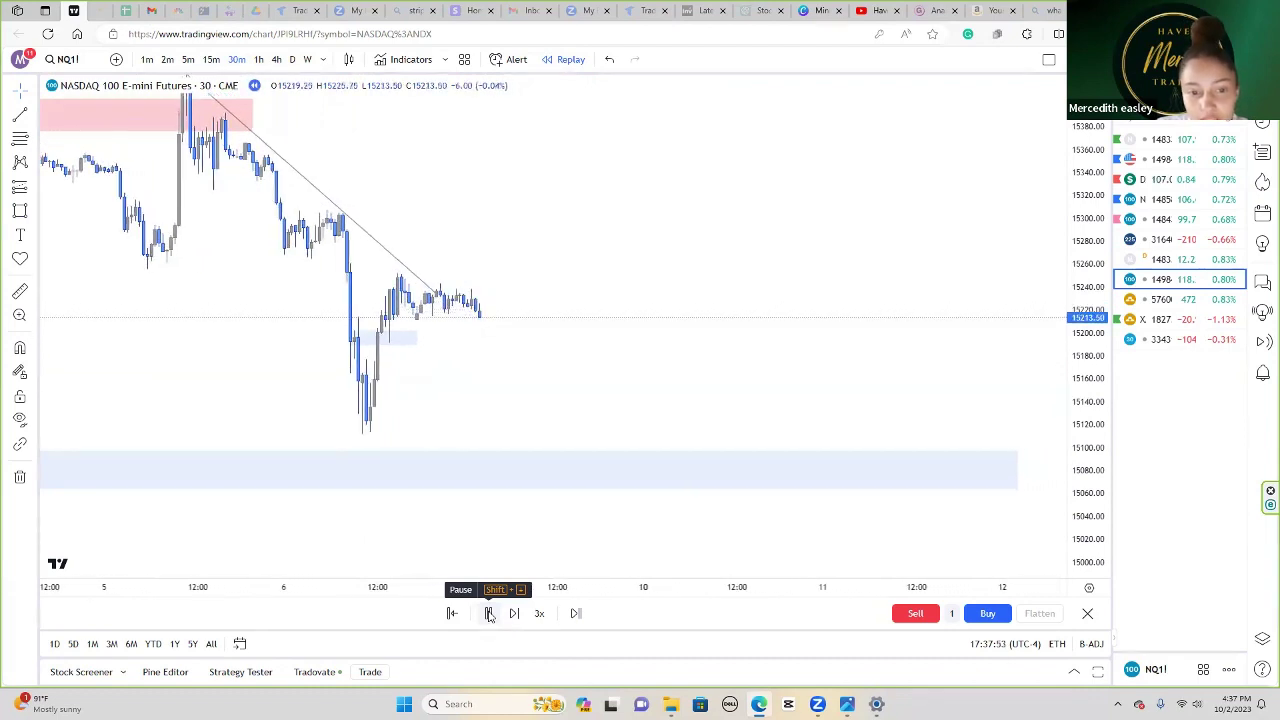
# Step: Pause the replay in early 7 July and delete the falling trend line drawn from the 5 July high
pyautogui.click(489, 615)
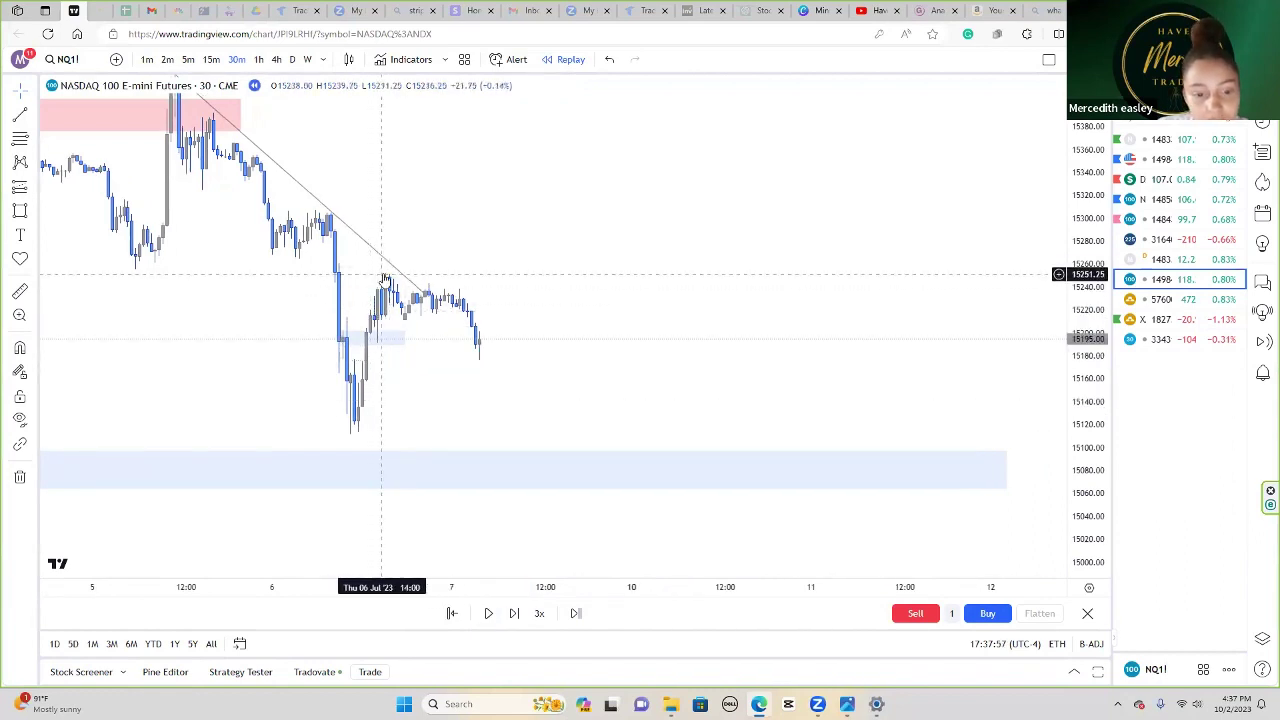
pyautogui.click(425, 296)
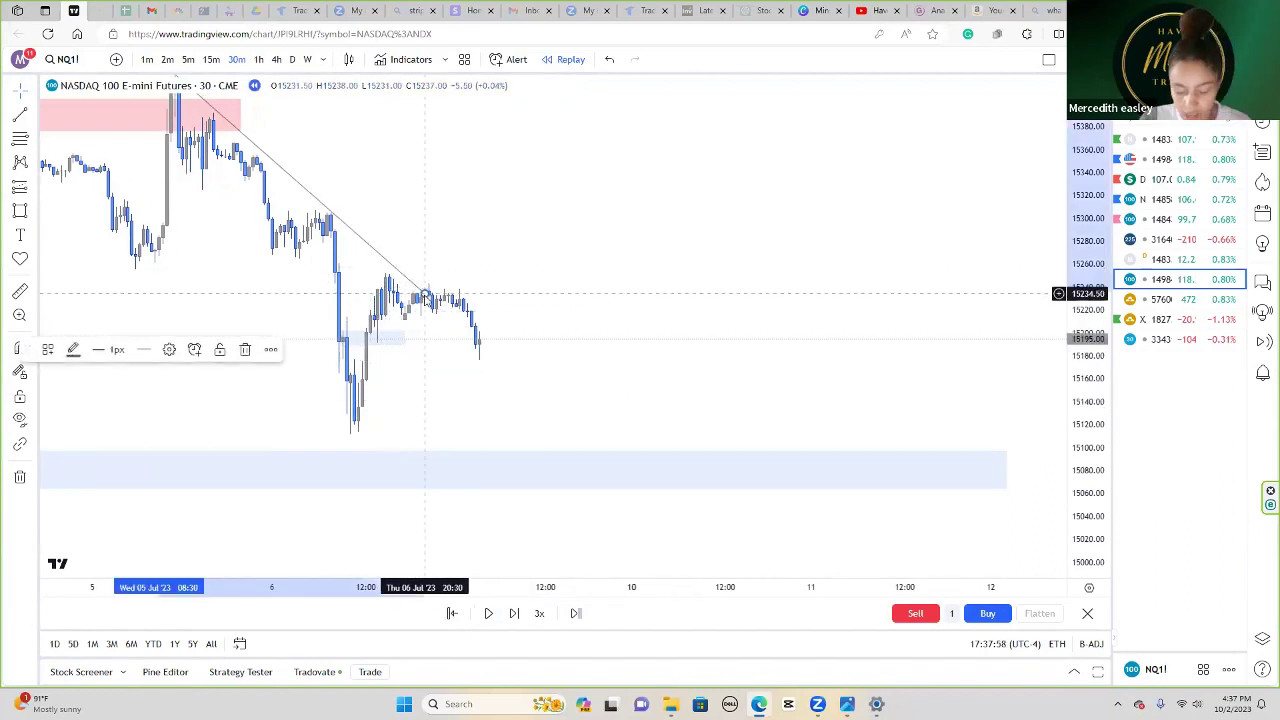
pyautogui.press('Delete')
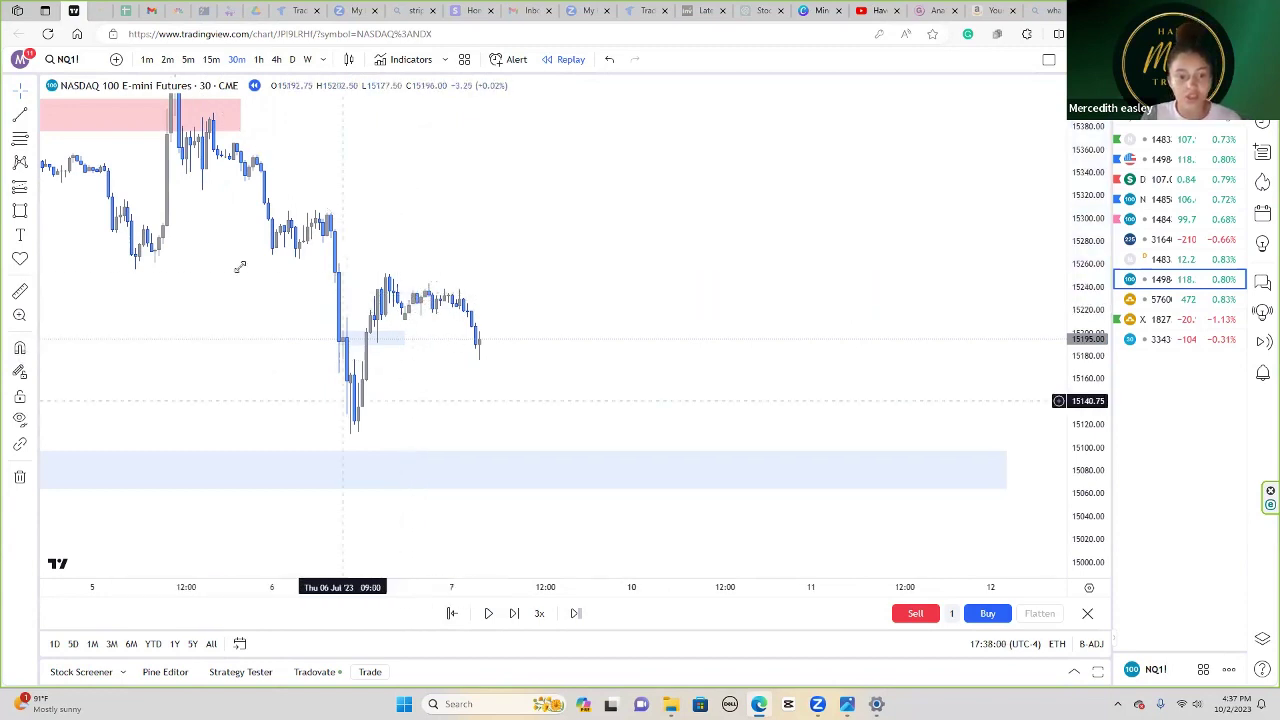
# Step: Set the replay speed to 10x, play through the 7 July swing and pause it
pyautogui.click(539, 613)
pyautogui.click(543, 478)
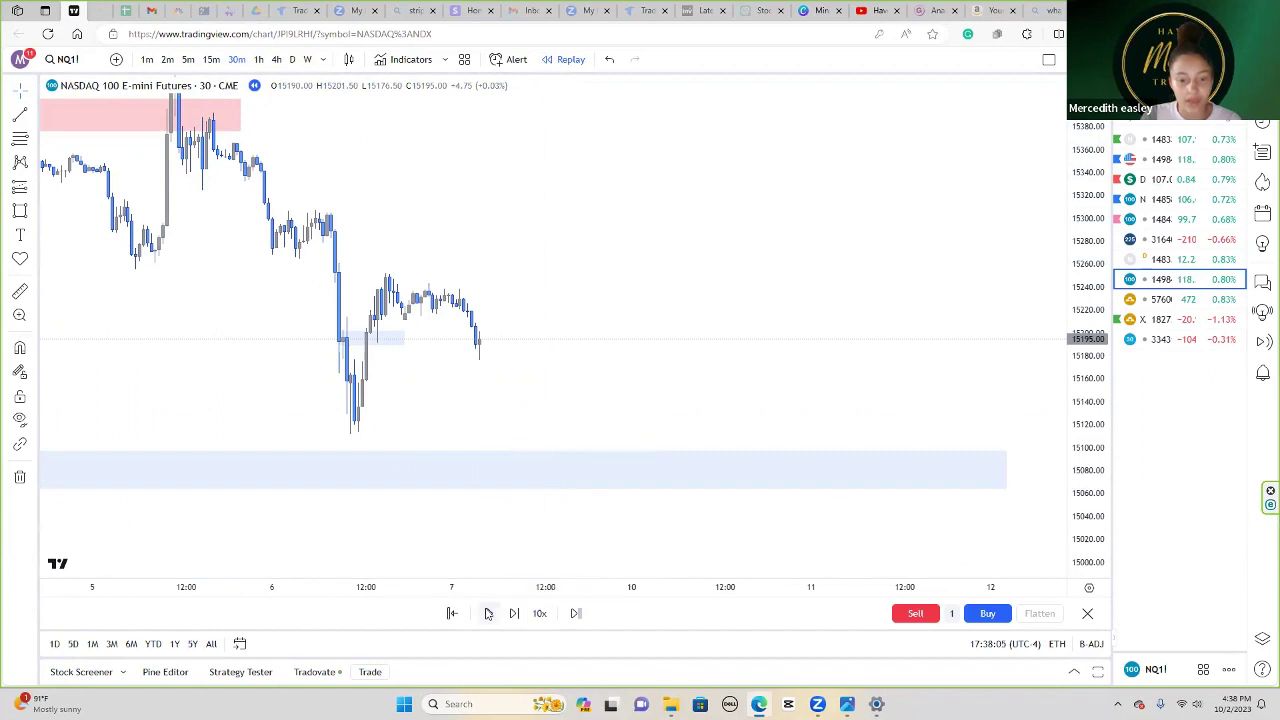
pyautogui.click(488, 613)
pyautogui.click(489, 613)
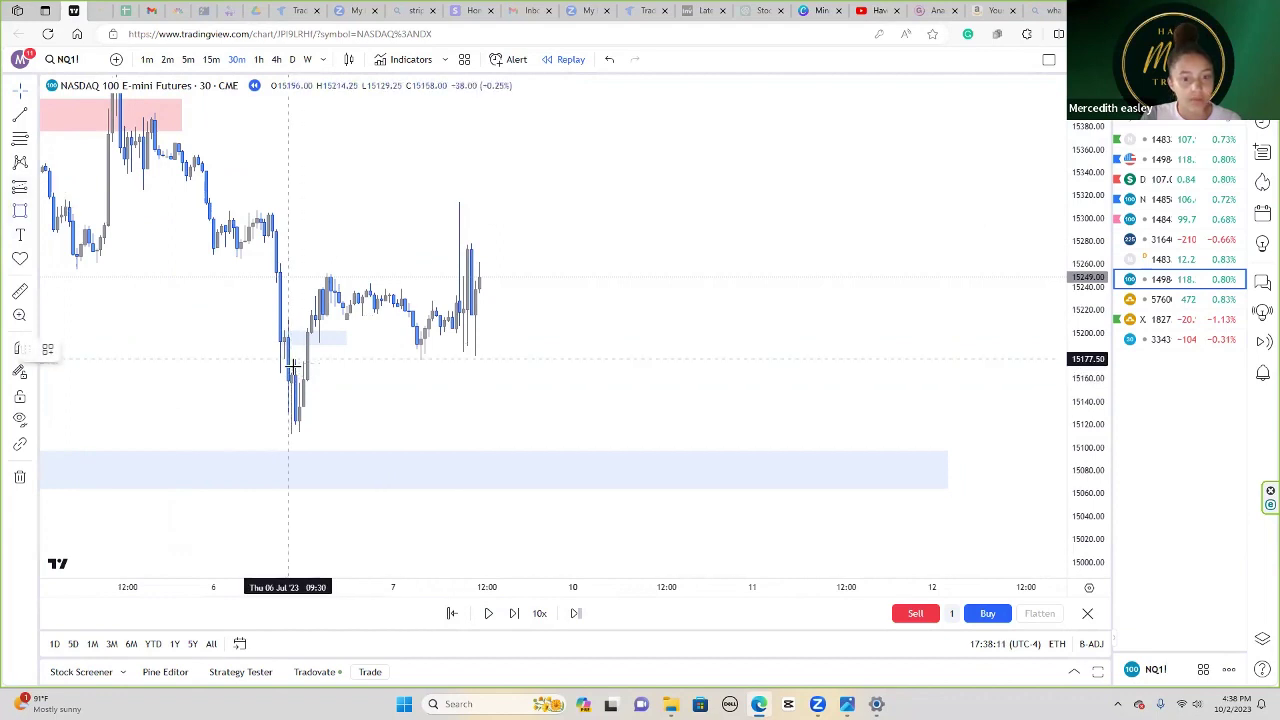
# Step: Mark the 6 July 09:30 candle with a light blue rectangle from 15177.50 to about 15129, and replay to the late 7 July drop
pyautogui.moveTo(289, 358); pyautogui.dragTo(550, 415)
pyautogui.click(483, 351)
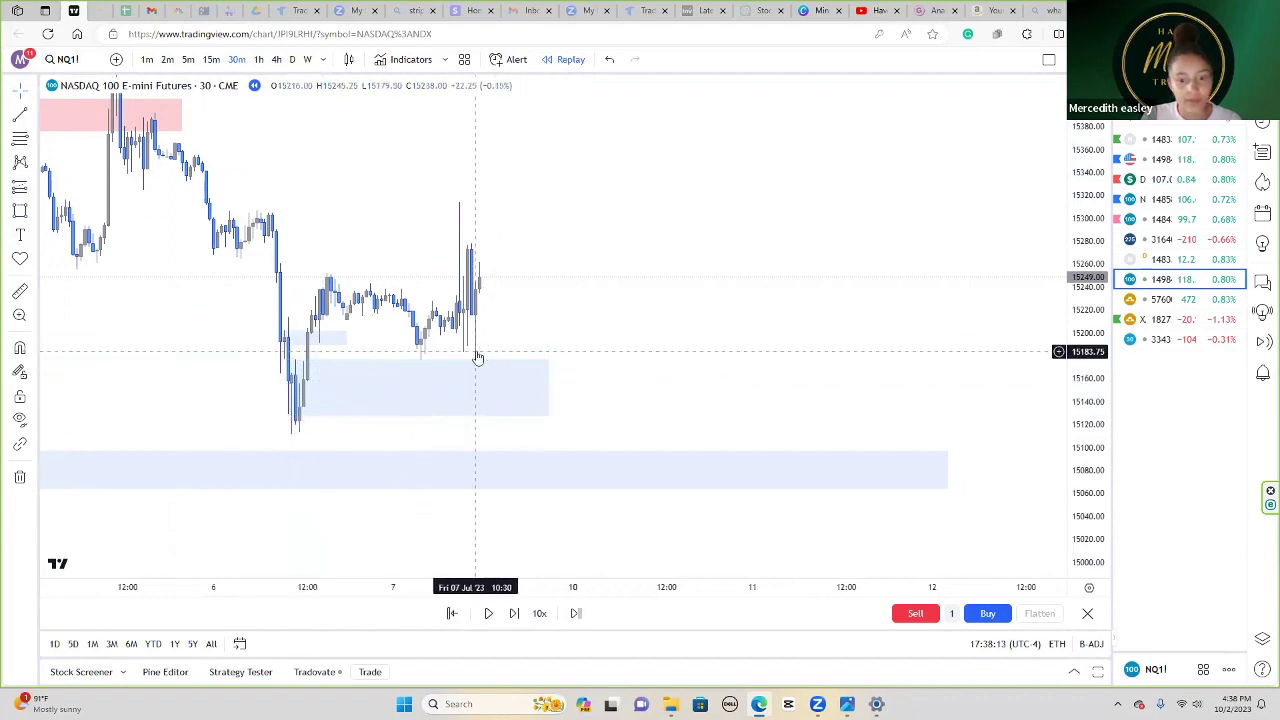
pyautogui.click(490, 613)
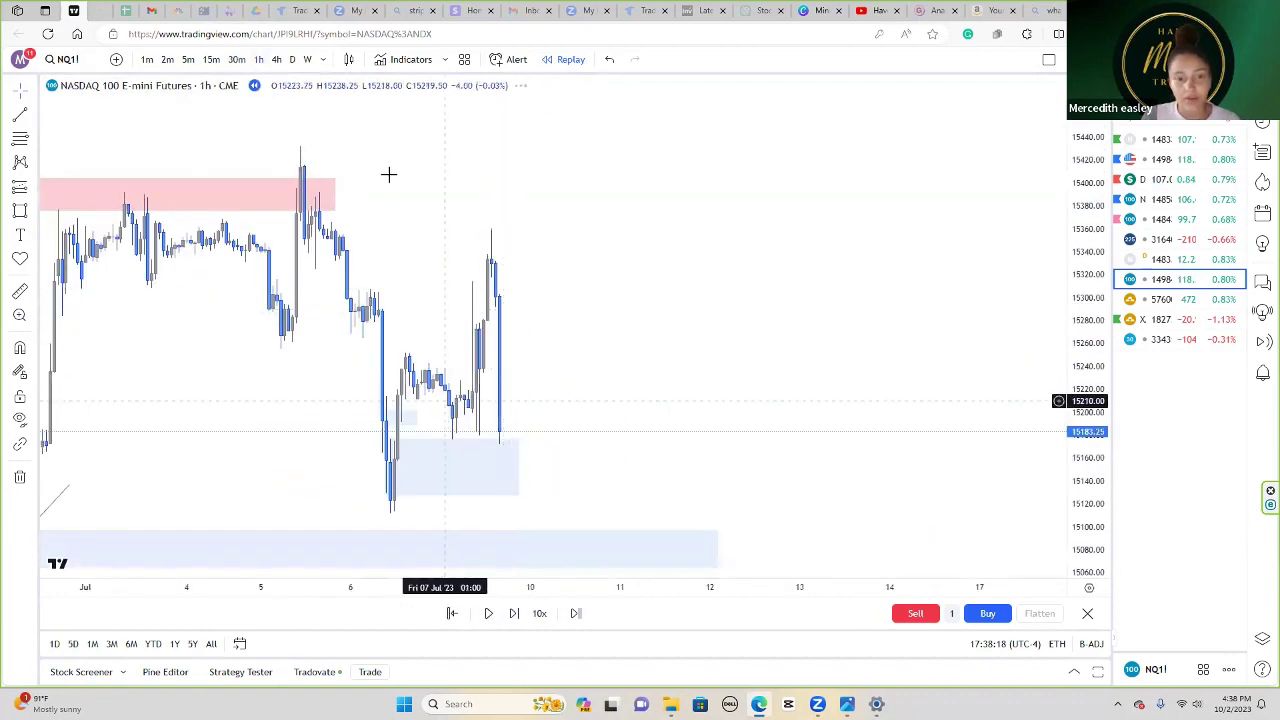
# Step: On the 1-hour timeframe, draw a rising trend line along the lows from 15111.75 at 6 July 08:00 to about 15200
pyautogui.scroll(1, 632, 421)
pyautogui.moveTo(614, 421); pyautogui.dragTo(662, 346)
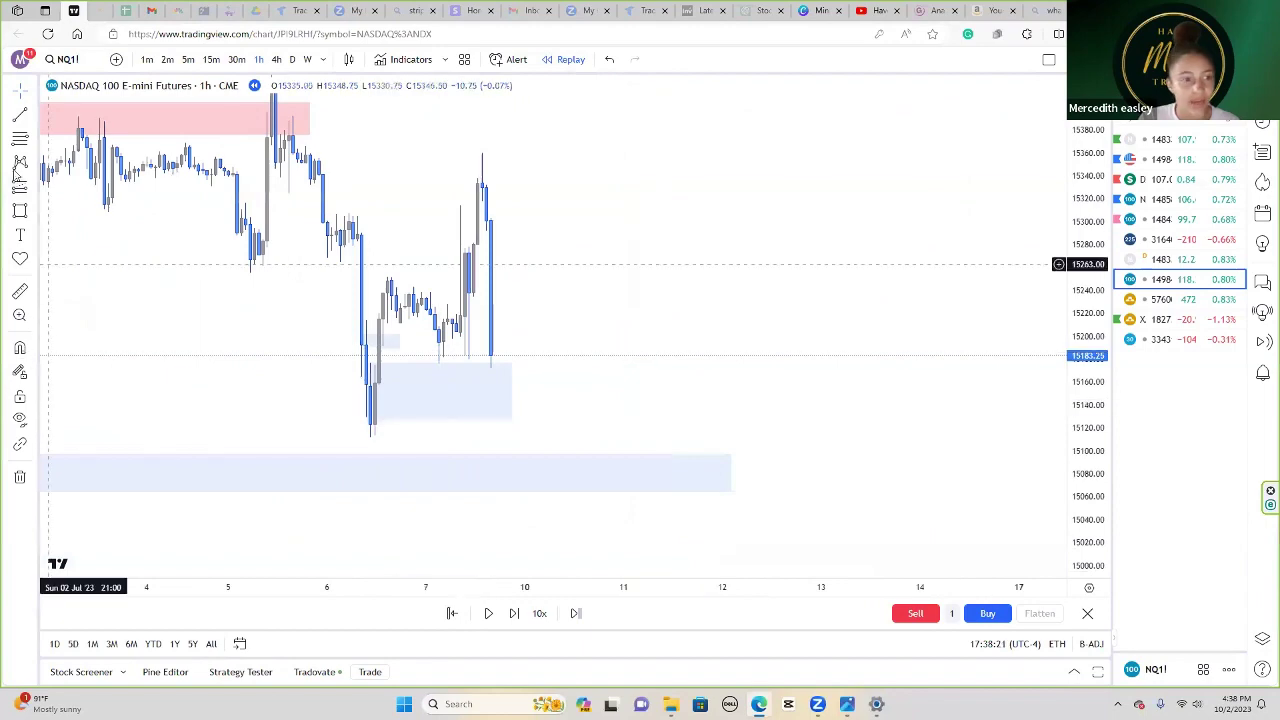
pyautogui.click(22, 122)
pyautogui.click(361, 437)
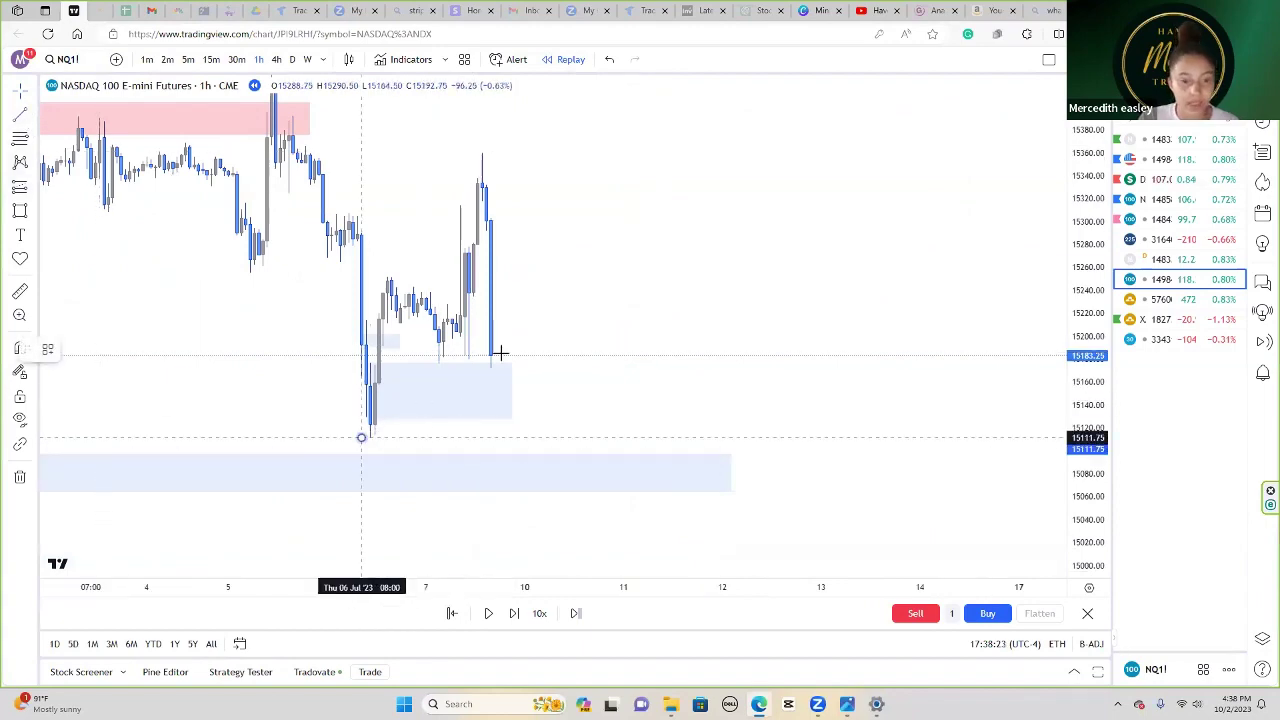
pyautogui.click(546, 336)
pyautogui.moveTo(638, 386); pyautogui.dragTo(830, 454)
pyautogui.scroll(2, 828, 456)
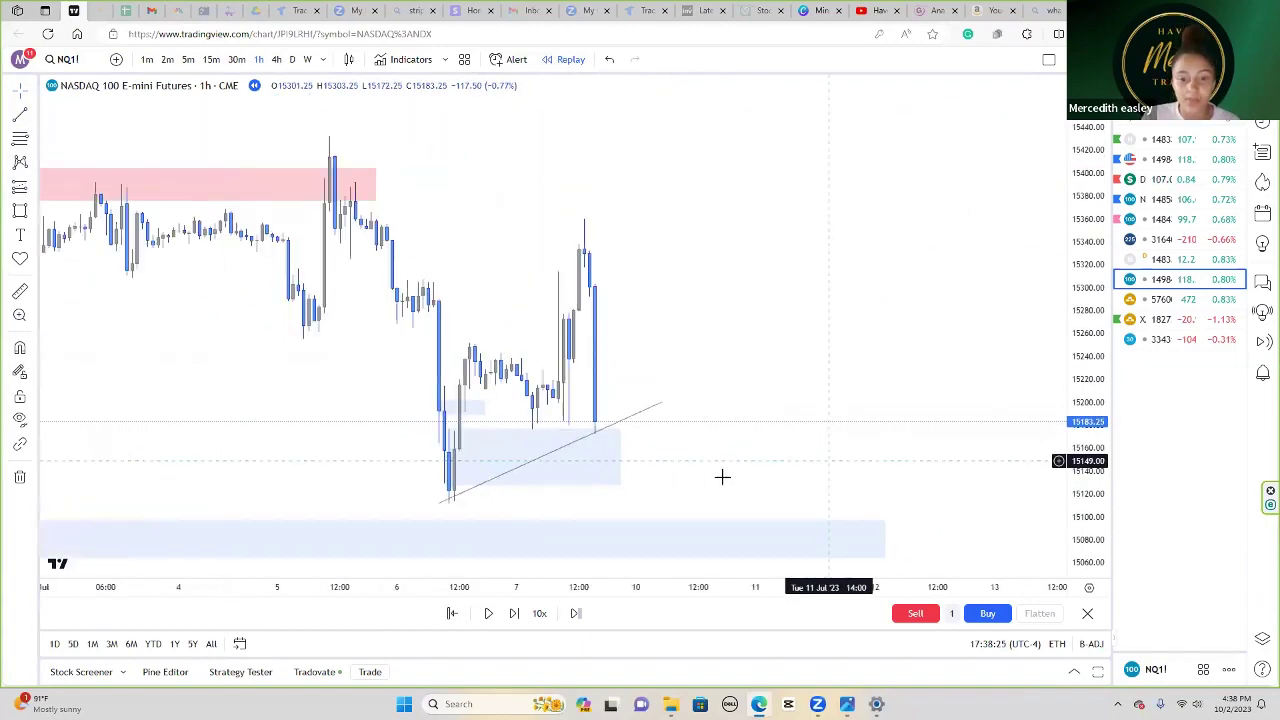
pyautogui.moveTo(677, 497); pyautogui.dragTo(655, 450)
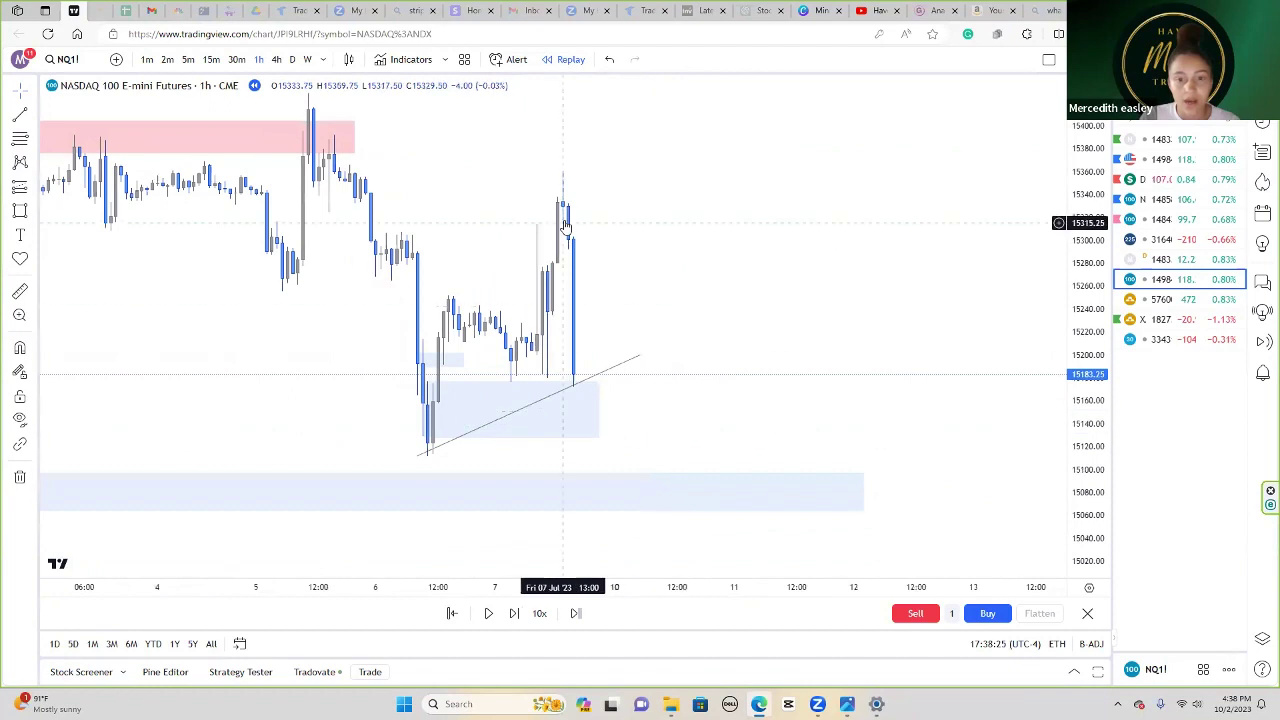
# Step: Play the replay past the rising trend line into 10 July, down to the lower light blue zone
pyautogui.click(487, 613)
pyautogui.click(487, 613)
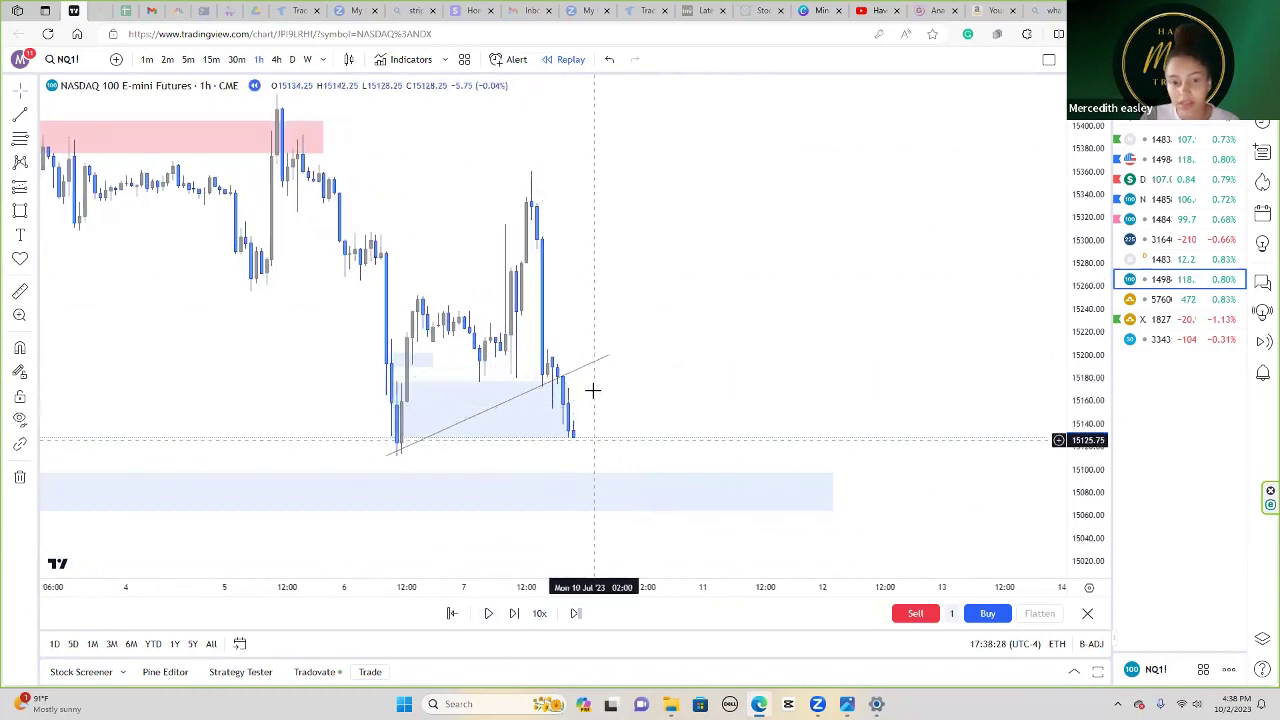
pyautogui.moveTo(617, 409); pyautogui.dragTo(614, 406)
pyautogui.click(485, 613)
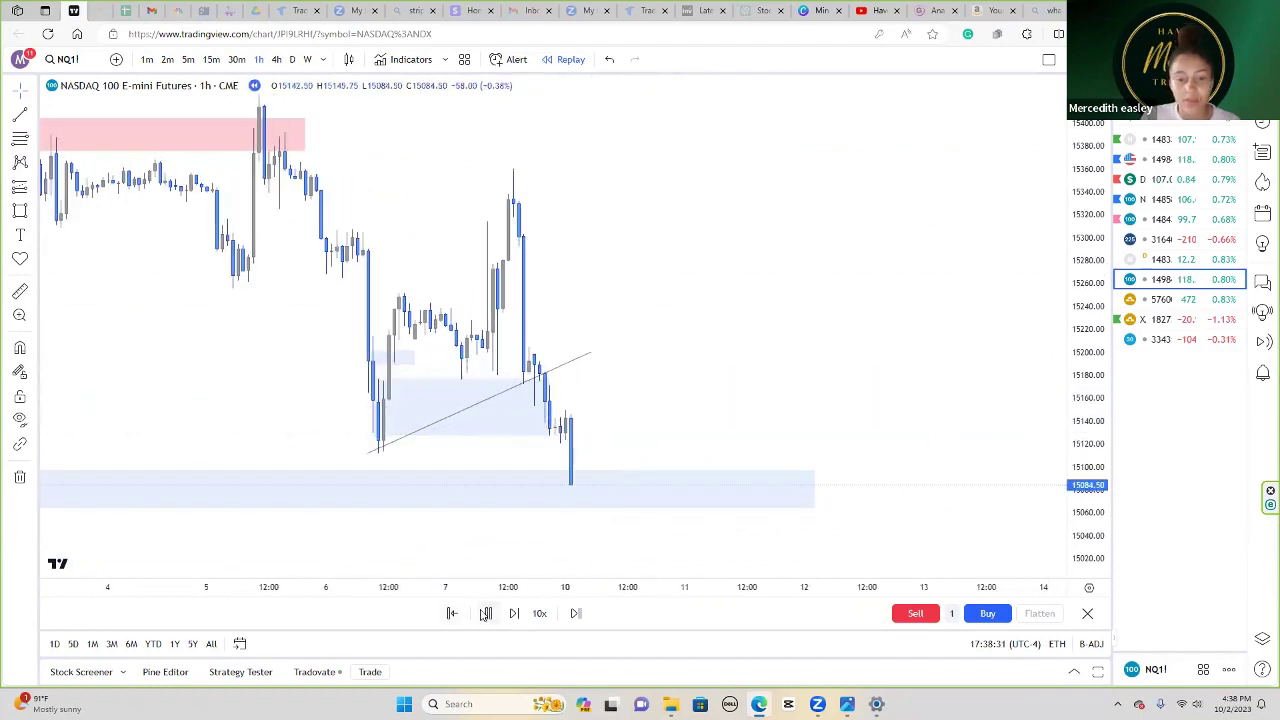
# Step: Delete the rising trend line drawn from the 6 July low and replay further through the 10 July candles
pyautogui.click(487, 613)
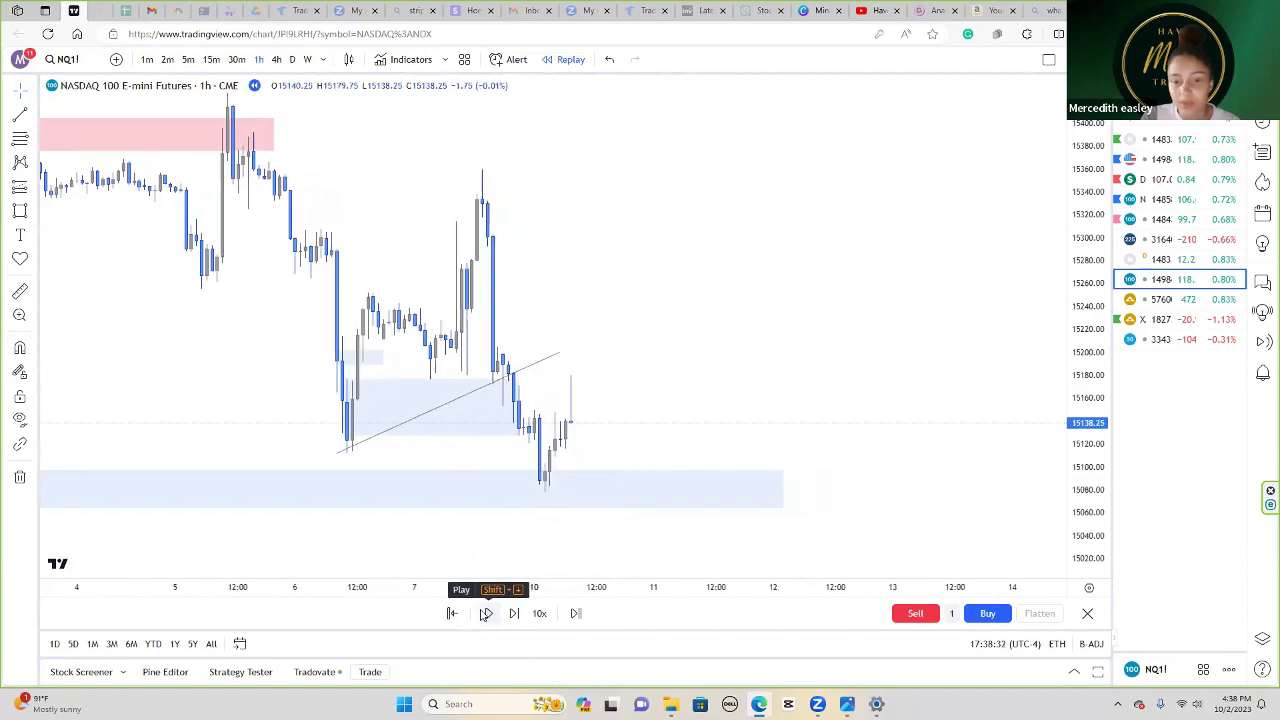
pyautogui.click(558, 355)
pyautogui.press('Delete')
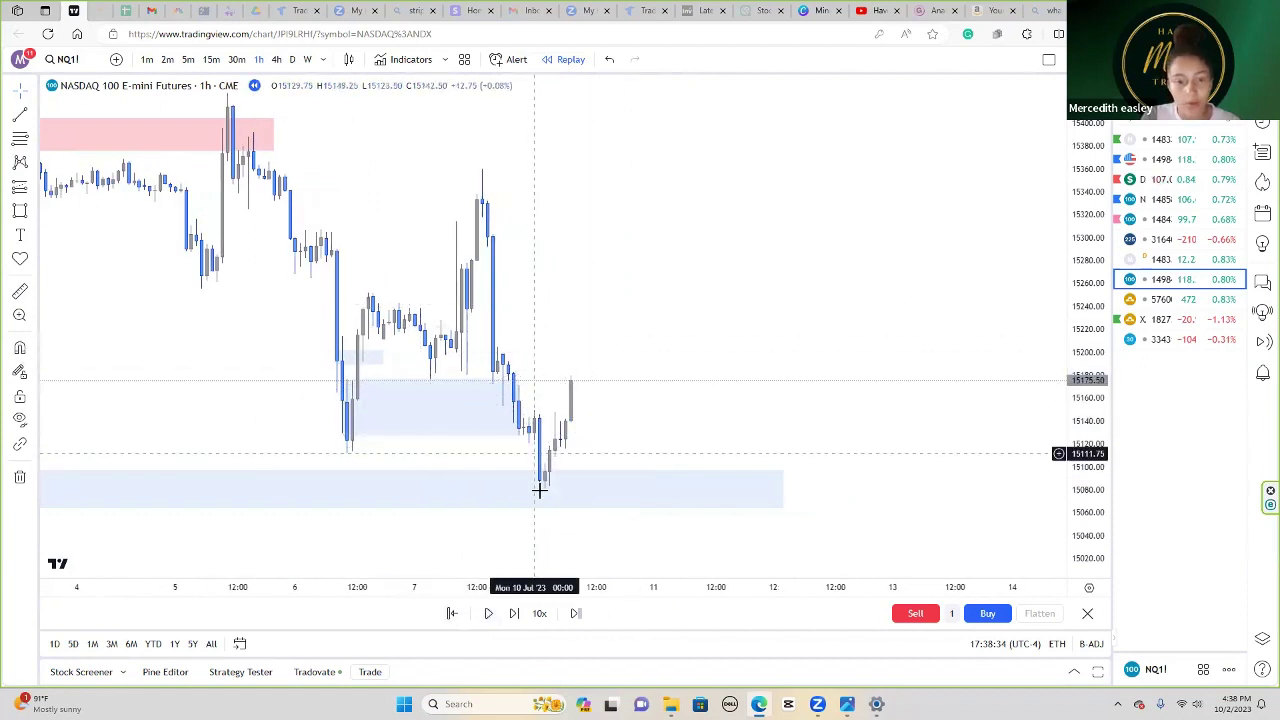
pyautogui.moveTo(620, 418); pyautogui.dragTo(585, 381)
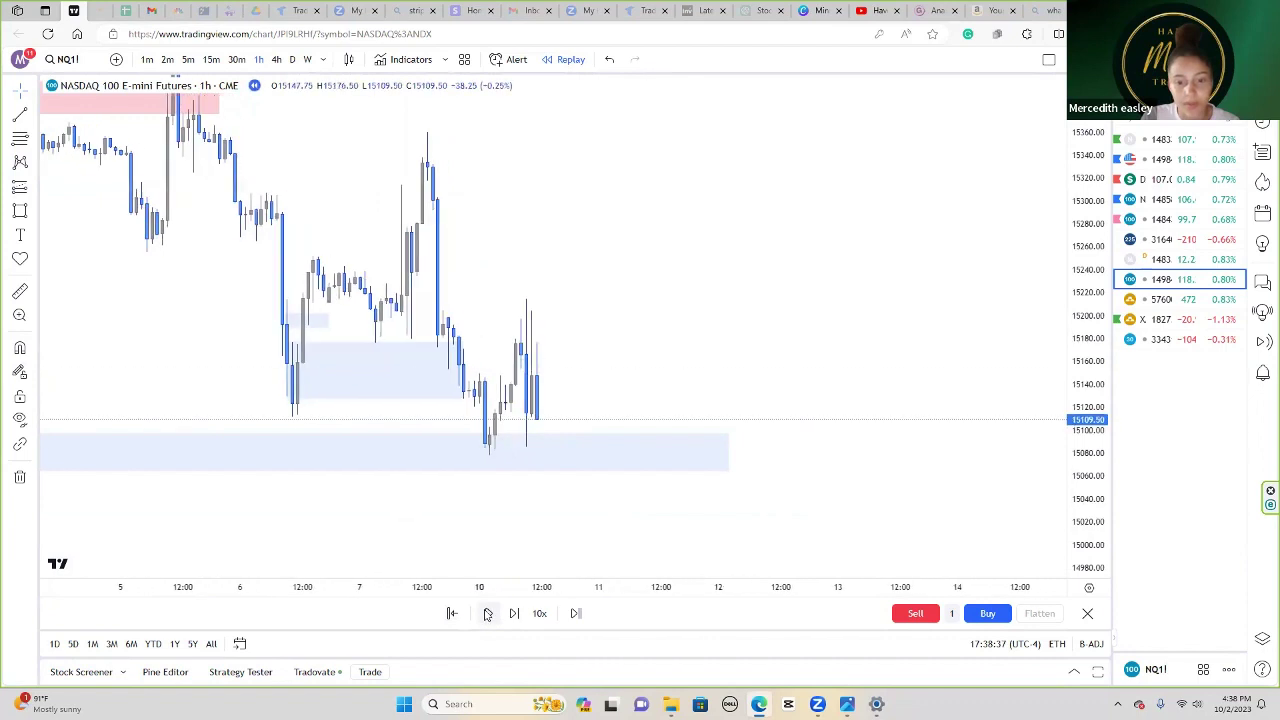
pyautogui.click(487, 613)
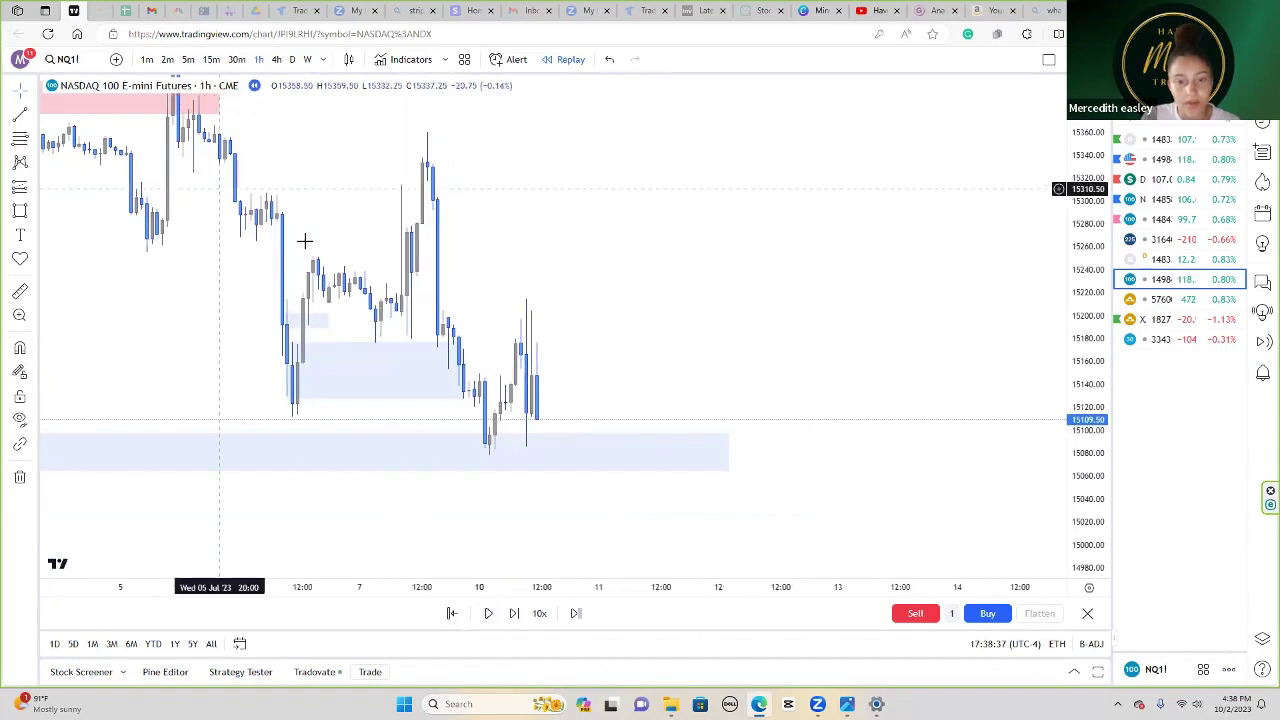
# Step: Draw a rising trend line under the 10 July lows from 15072.75 to about 15120, and play the replay into 12 July
pyautogui.click(463, 460)
pyautogui.click(593, 407)
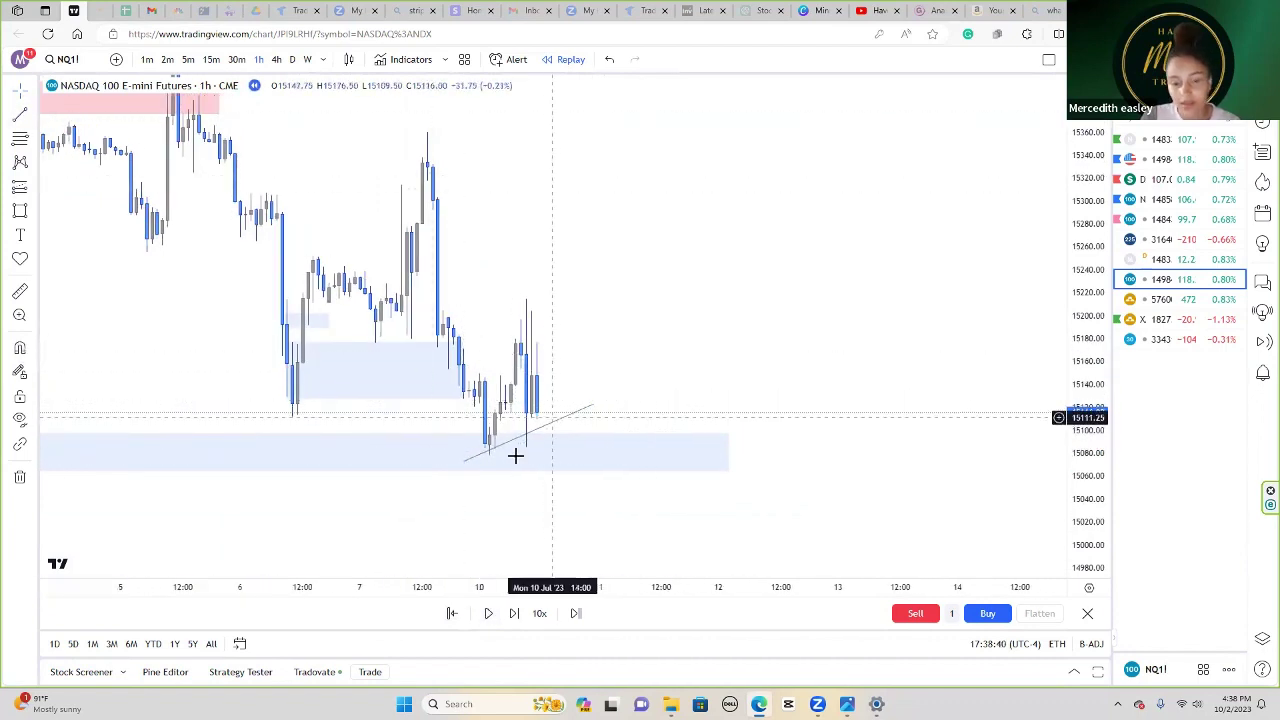
pyautogui.click(491, 614)
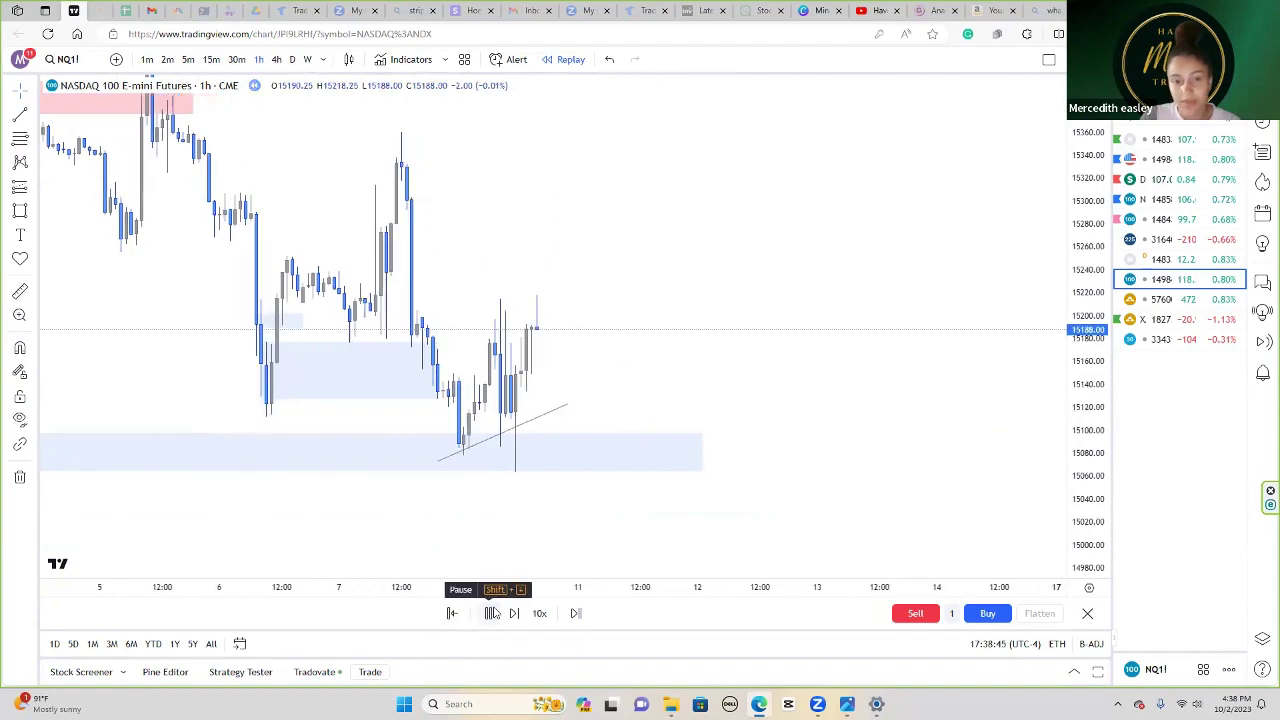
pyautogui.click(491, 614)
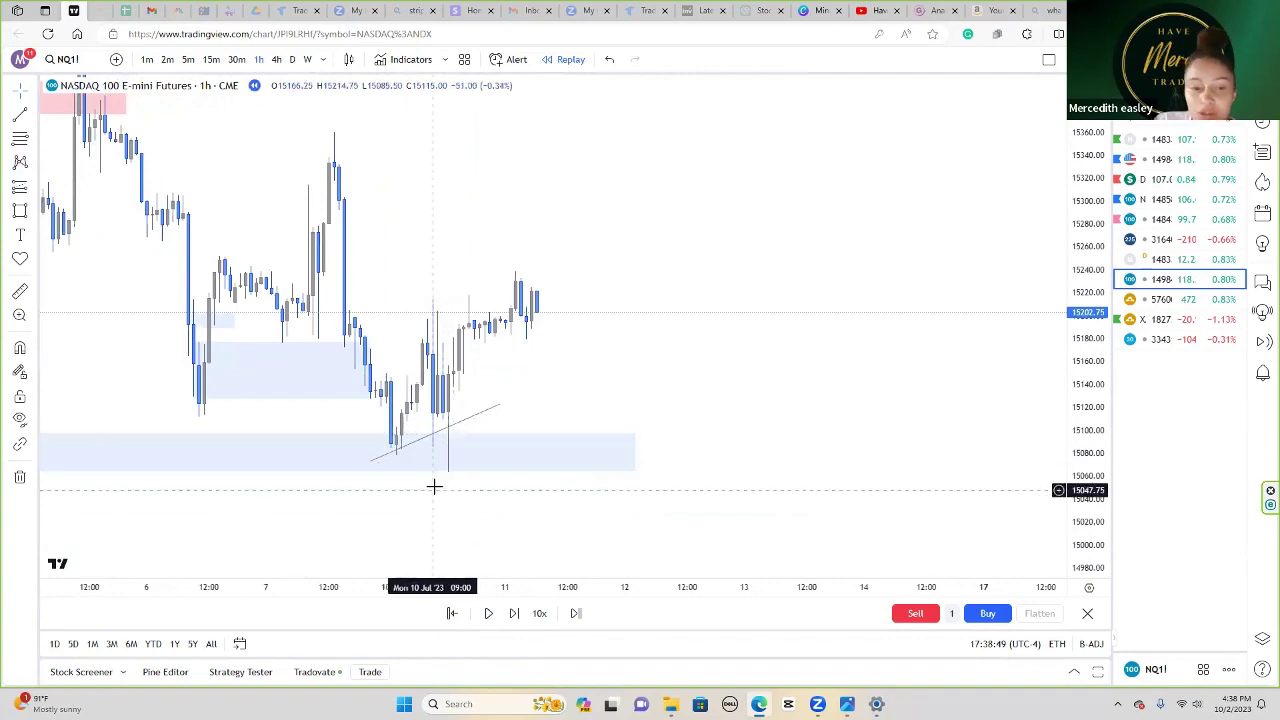
pyautogui.click(490, 614)
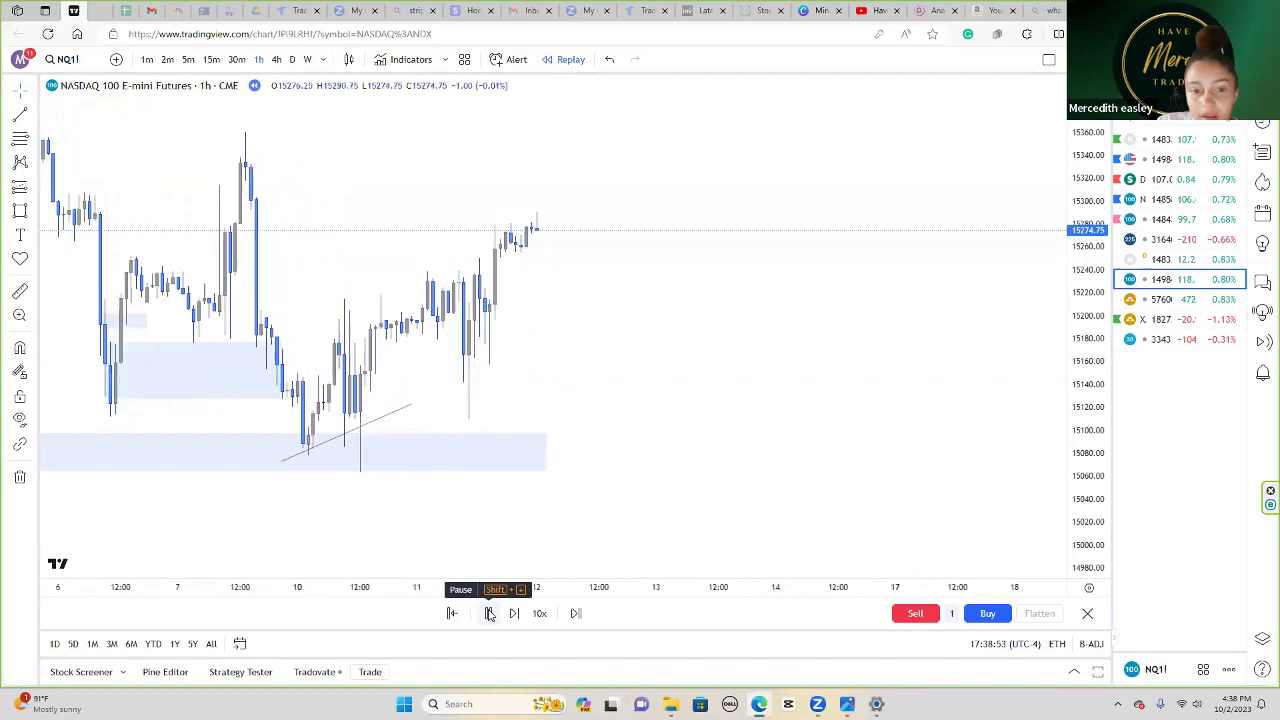
pyautogui.click(490, 614)
# Step: Extend the upper end of the rising trend line to 15242.00 at 13 July 02:00, along the 11 July lows
pyautogui.moveTo(366, 408); pyautogui.dragTo(622, 268)
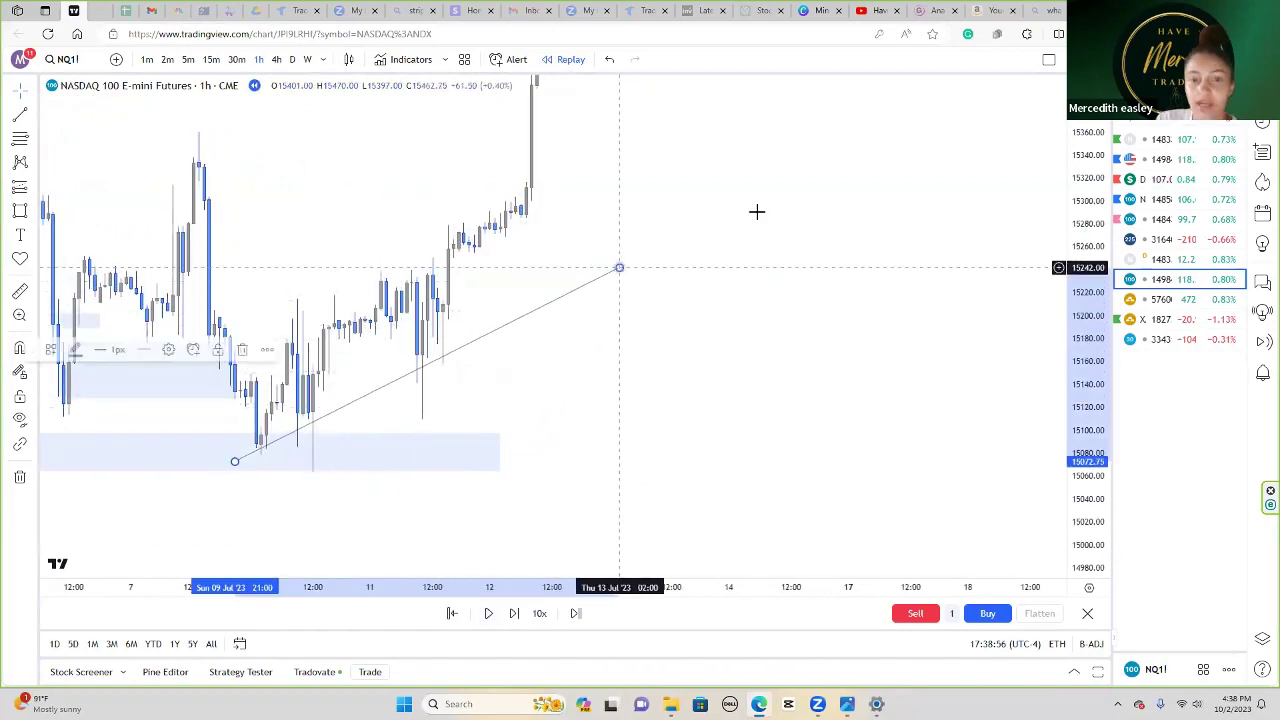
pyautogui.scroll(-3, 843, 443)
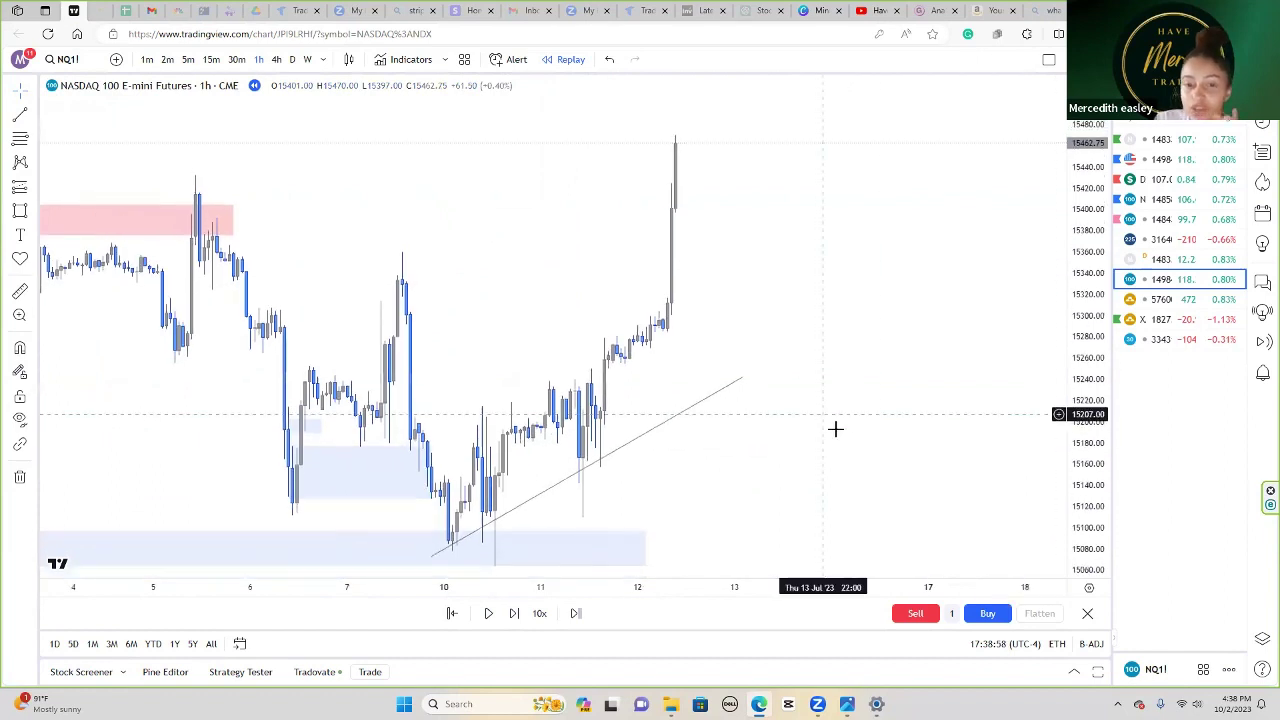
pyautogui.scroll(3, 846, 430)
pyautogui.scroll(2, 856, 432)
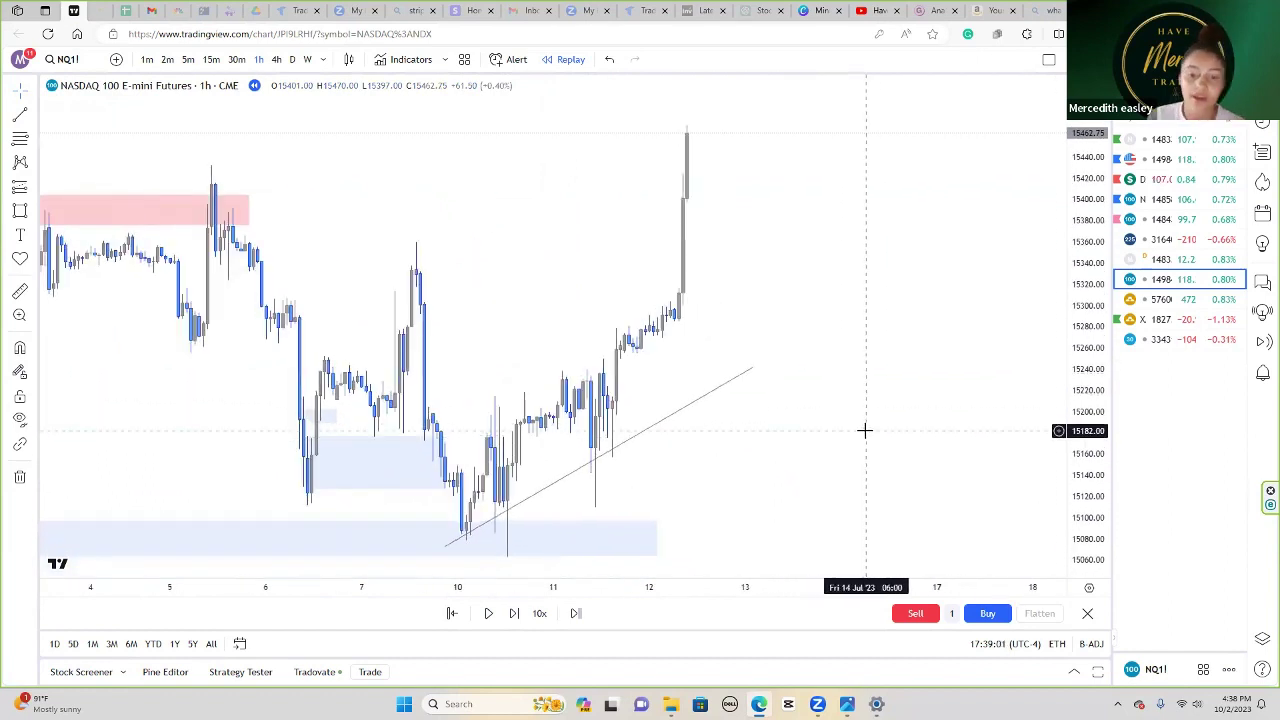